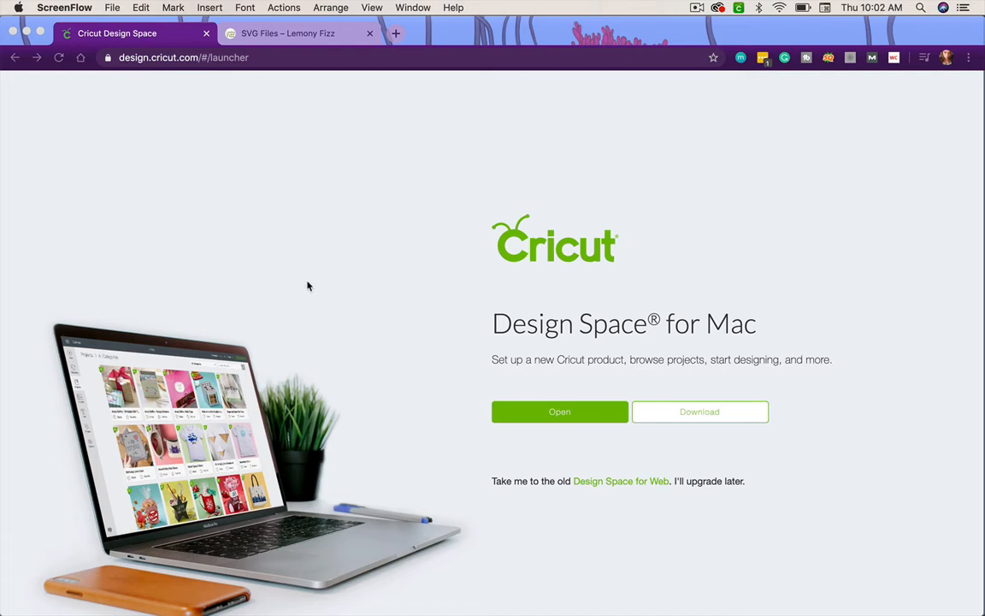
- Search the web for "cricut access" in a new browser tab and open the official Cricut Access page
{"action": "left_click", "coordinate": [395, 34]}
{"action": "type", "text": "cricu"}
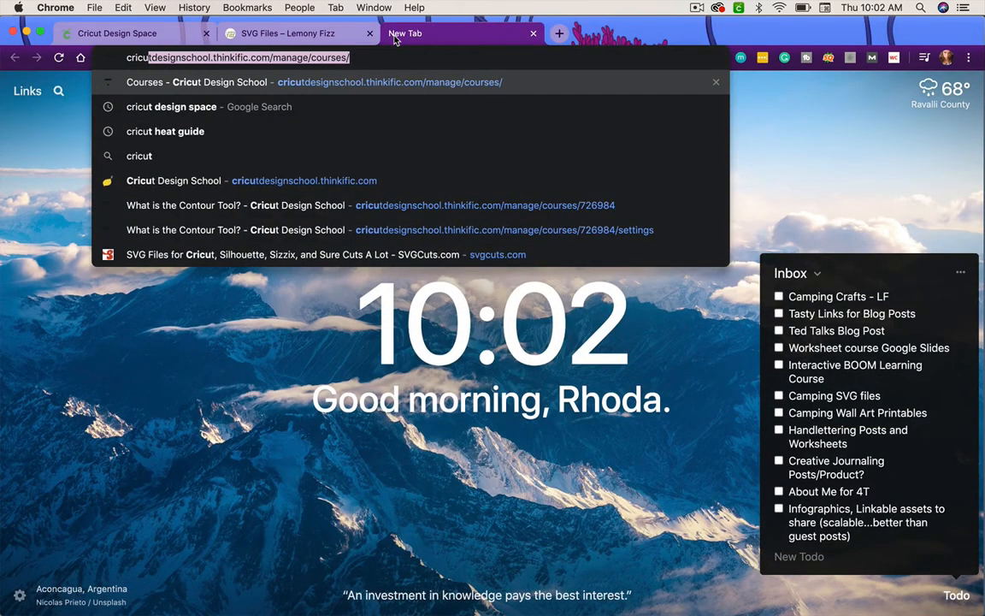
{"action": "type", "text": "t acc"}
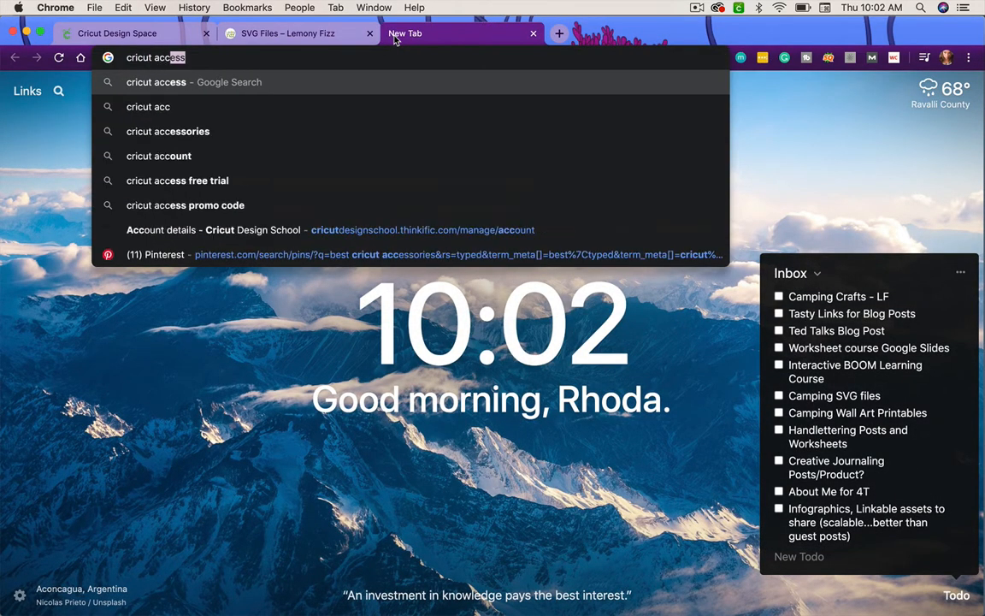
{"action": "type", "text": "ess"}
{"action": "key", "text": "Return"}
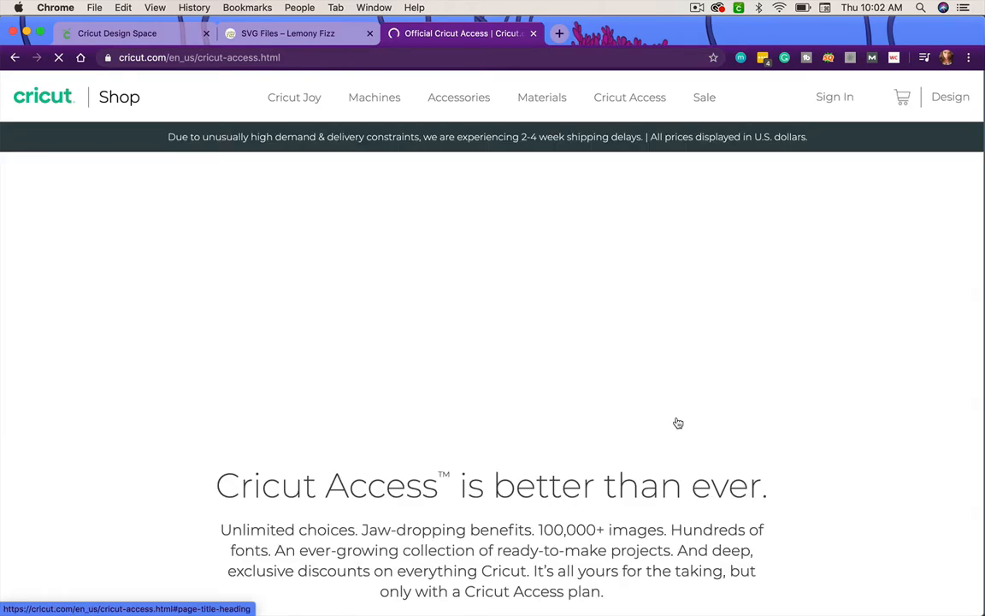
- Review the benefits and plan introduction on the Cricut Access page
{"action": "scroll", "coordinate": [676, 421], "scroll_direction": "down", "scroll_amount": 5}
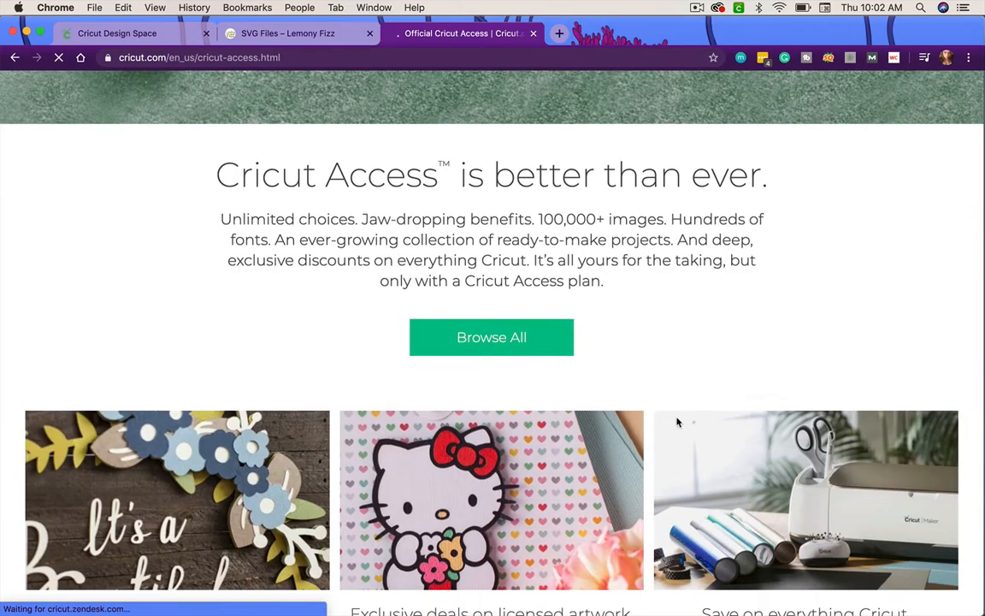
{"action": "scroll", "coordinate": [678, 423], "scroll_direction": "down", "scroll_amount": 3}
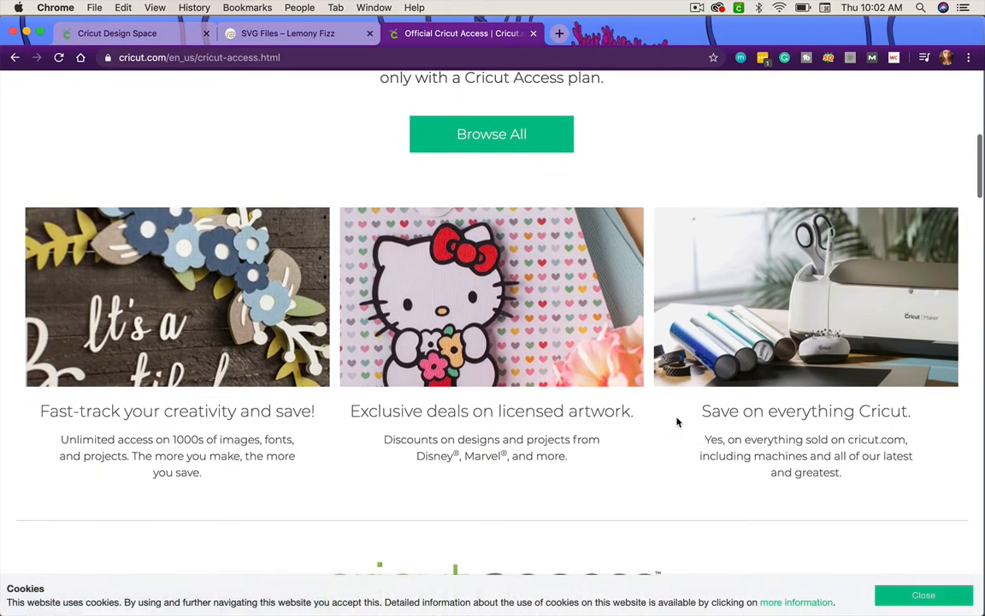
{"action": "scroll", "coordinate": [677, 422], "scroll_direction": "down", "scroll_amount": 3}
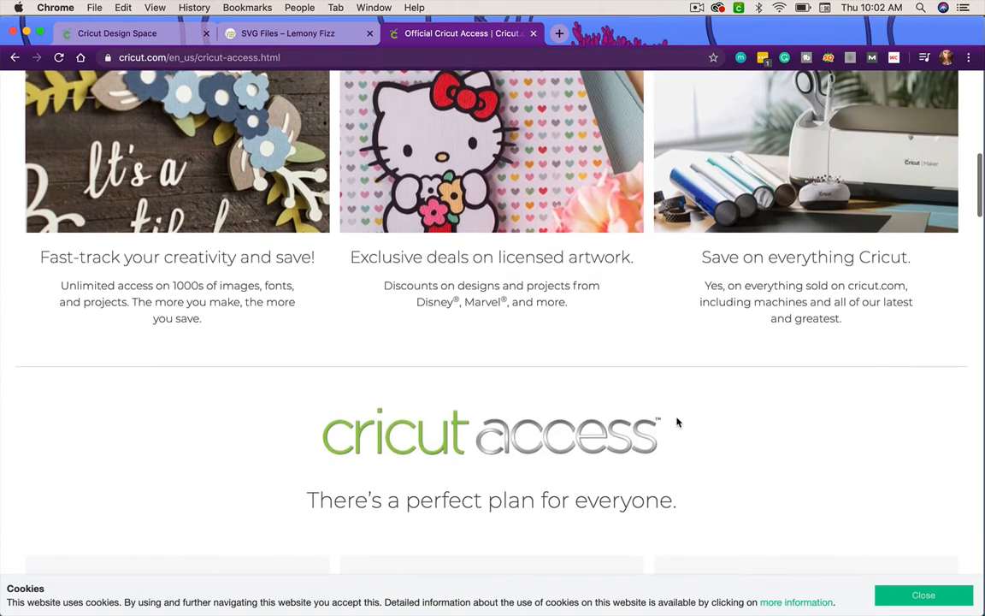
{"action": "scroll", "coordinate": [677, 421], "scroll_direction": "up", "scroll_amount": 2}
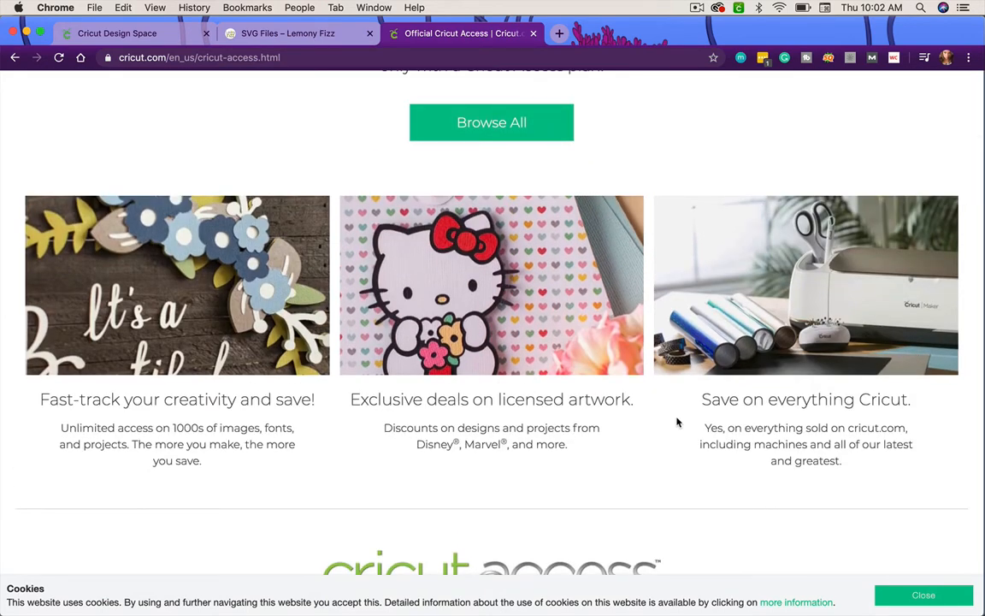
{"action": "scroll", "coordinate": [676, 422], "scroll_direction": "up", "scroll_amount": 5}
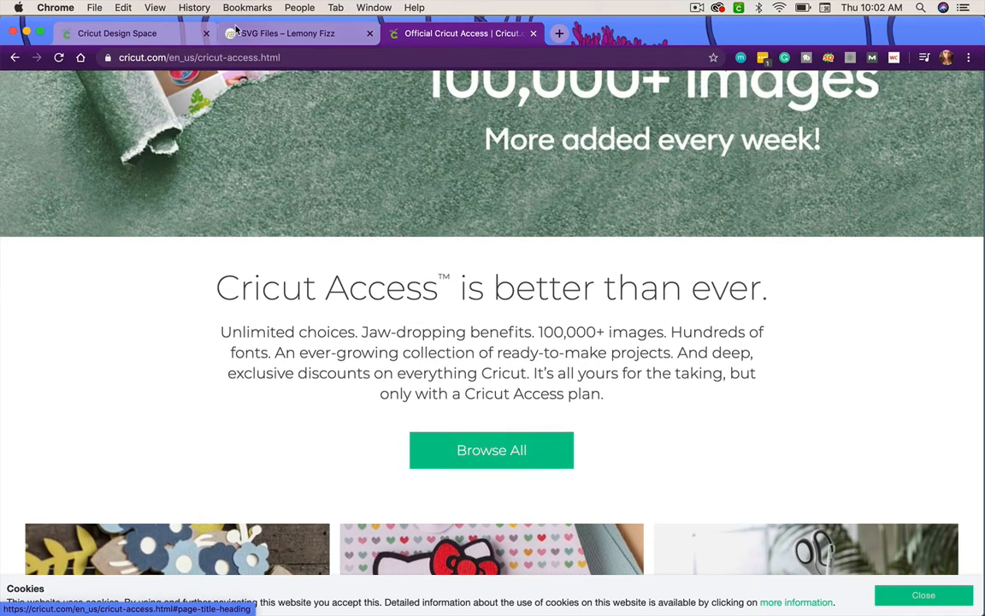
- Switch to the Cricut Design Space desktop app and start a new project, replacing the unsaved one on the canvas
{"action": "left_click", "coordinate": [143, 36]}
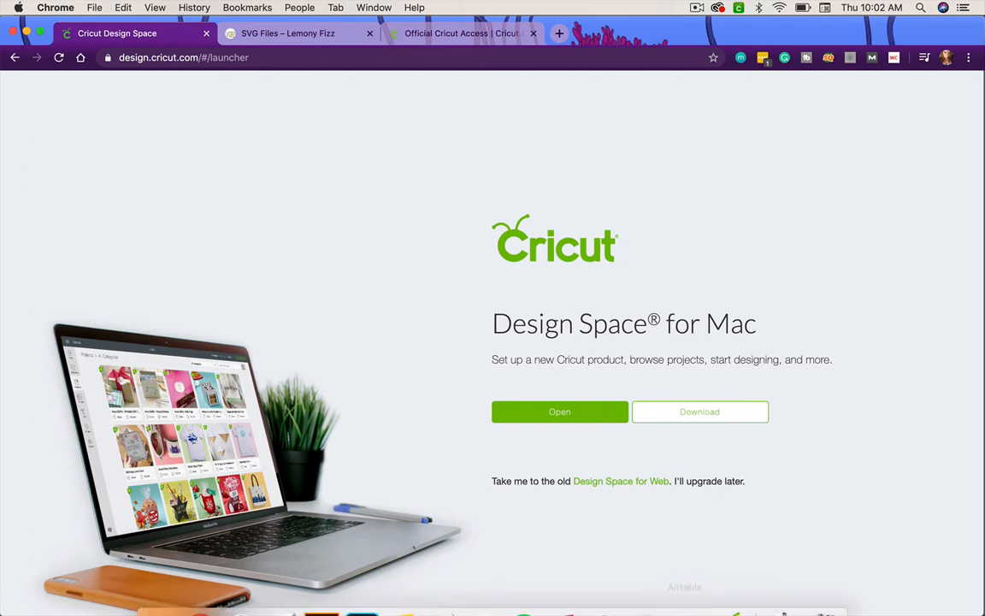
{"action": "mouse_move", "coordinate": [736, 607]}
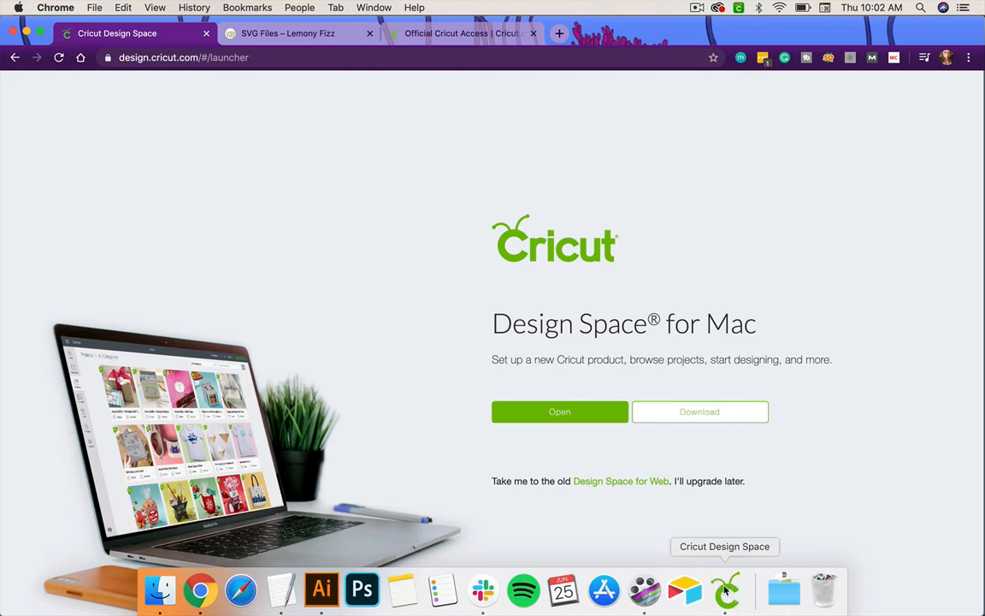
{"action": "left_click", "coordinate": [726, 592]}
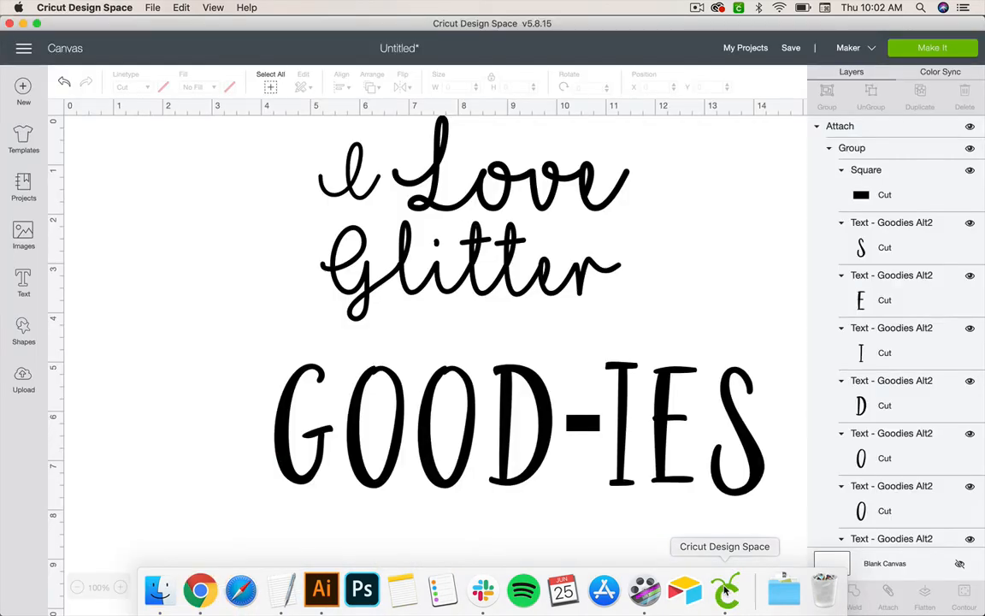
{"action": "left_click", "coordinate": [22, 82]}
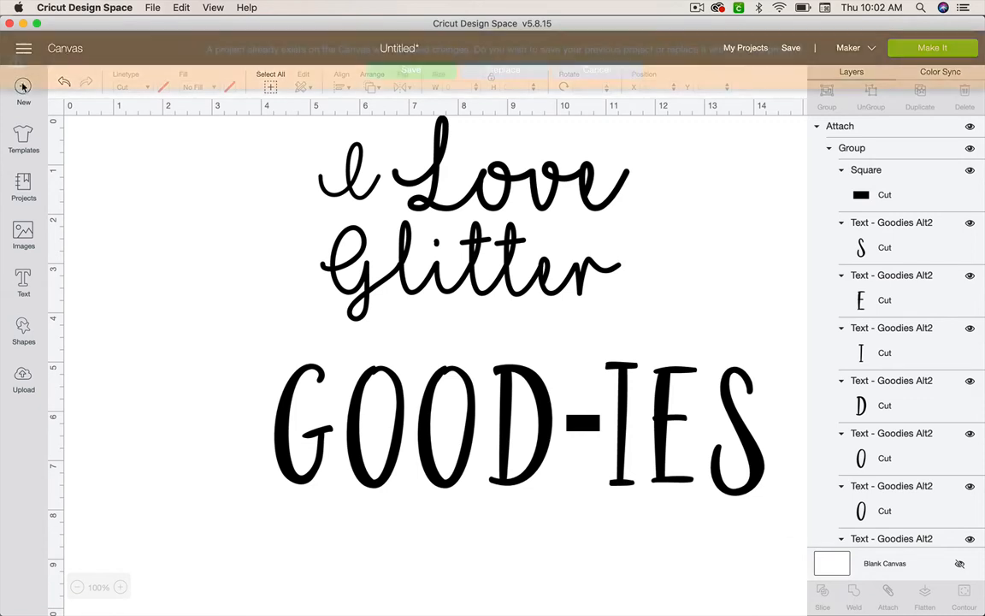
{"action": "left_click", "coordinate": [519, 68]}
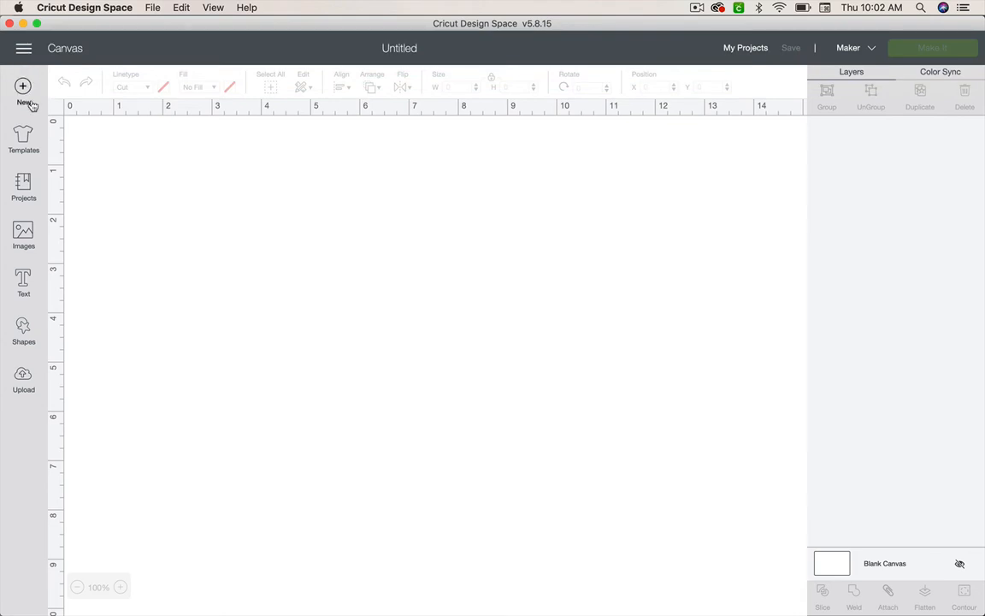
- Go to the Design Space home page and look through the featured promotional banners
{"action": "left_click", "coordinate": [24, 48]}
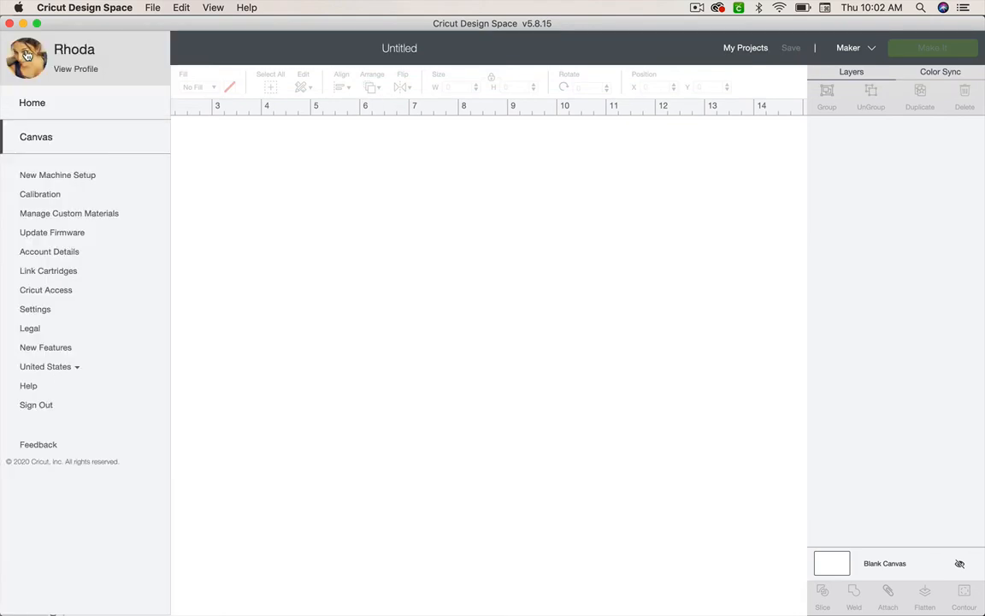
{"action": "left_click", "coordinate": [32, 105]}
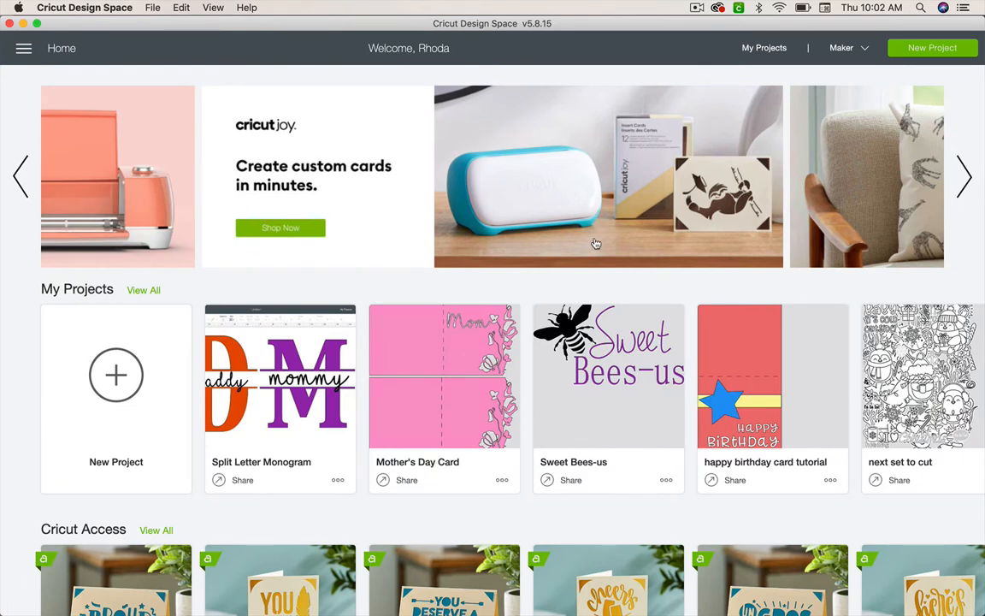
{"action": "left_click", "coordinate": [965, 181]}
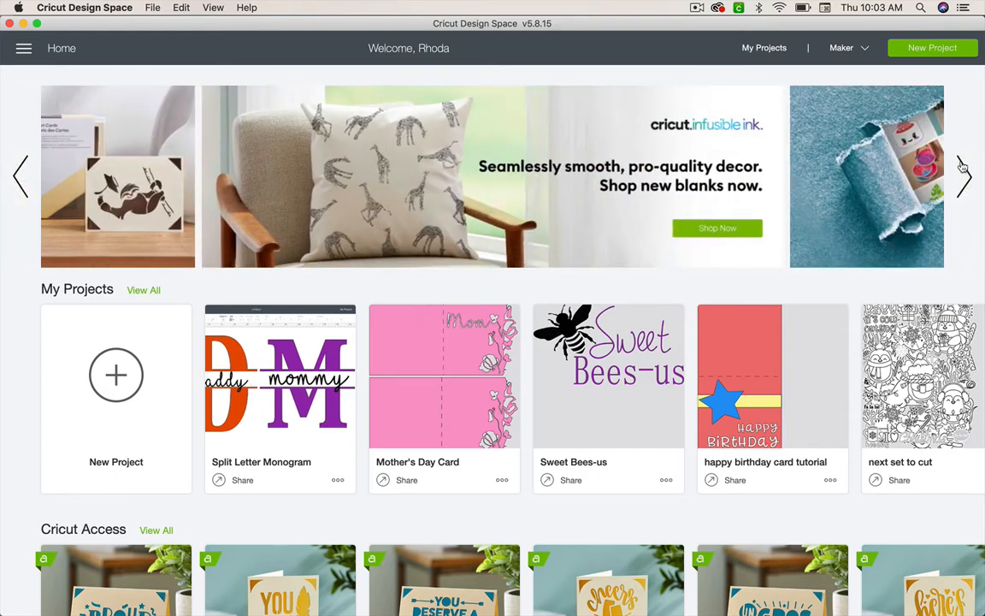
{"action": "left_click", "coordinate": [965, 184]}
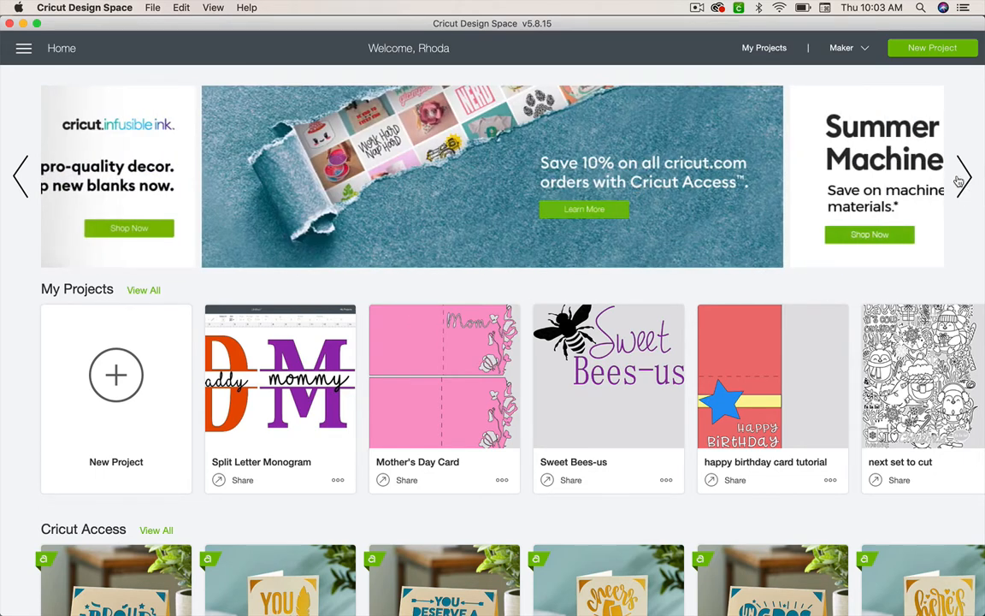
{"action": "left_click", "coordinate": [965, 184]}
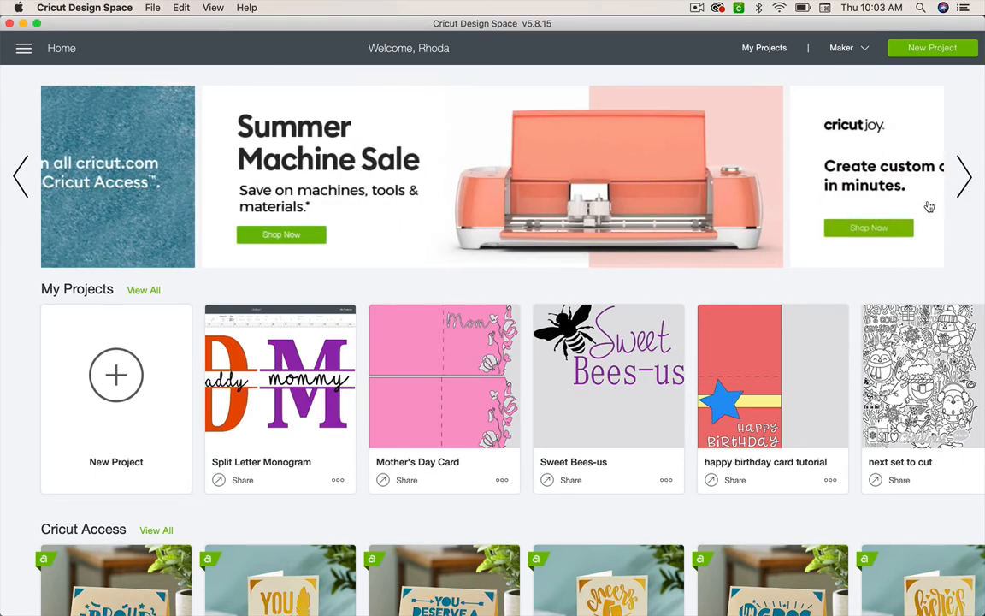
{"action": "left_click", "coordinate": [966, 190]}
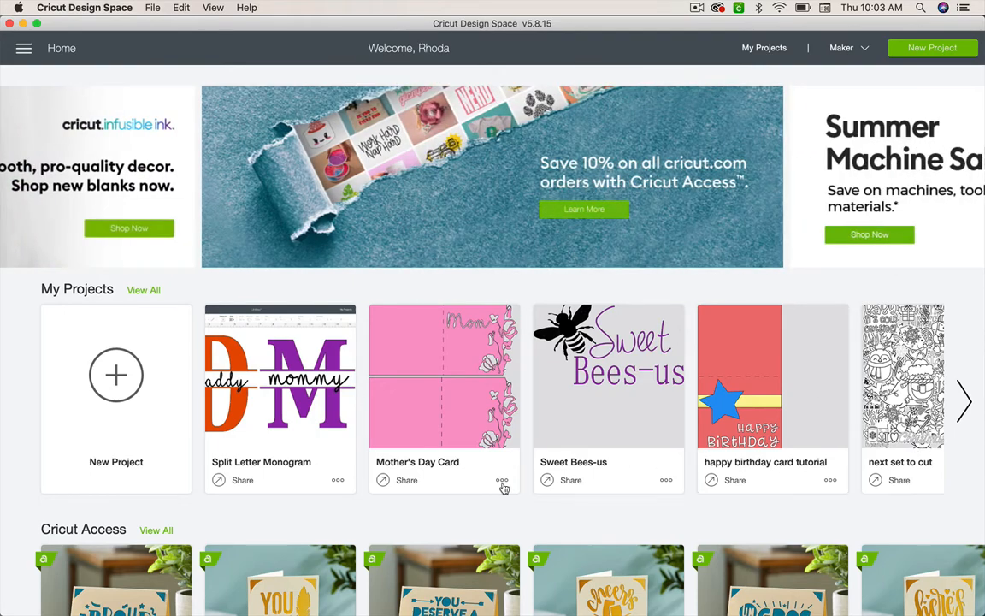
- Examine the home page's project categories, from My Projects and Cricut Access through Iron-On for All Occasions
{"action": "scroll", "coordinate": [502, 486], "scroll_direction": "down", "scroll_amount": 5}
{"action": "scroll", "coordinate": [504, 488], "scroll_direction": "down", "scroll_amount": 7}
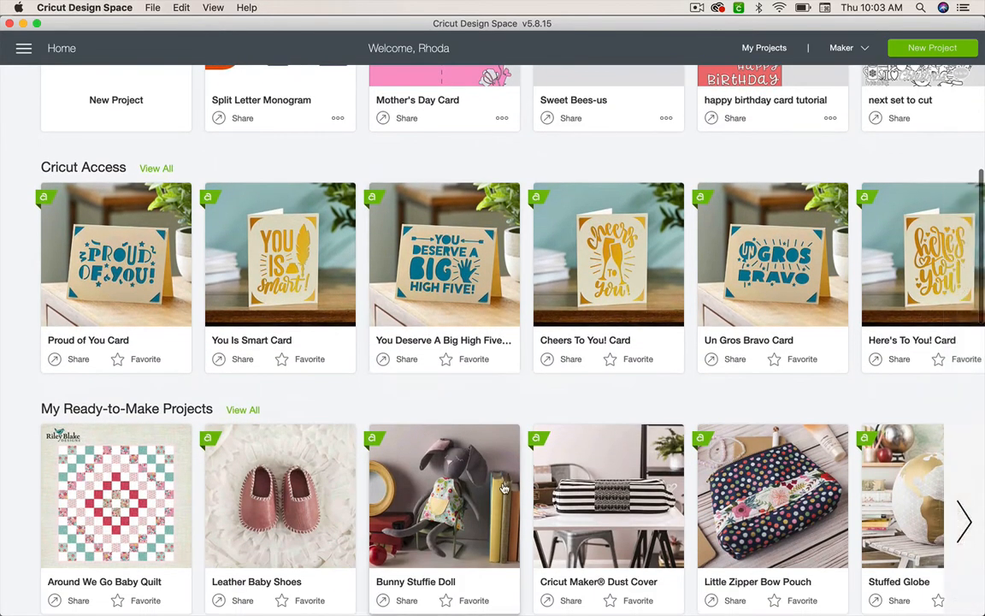
{"action": "scroll", "coordinate": [246, 278], "scroll_direction": "up", "scroll_amount": 3}
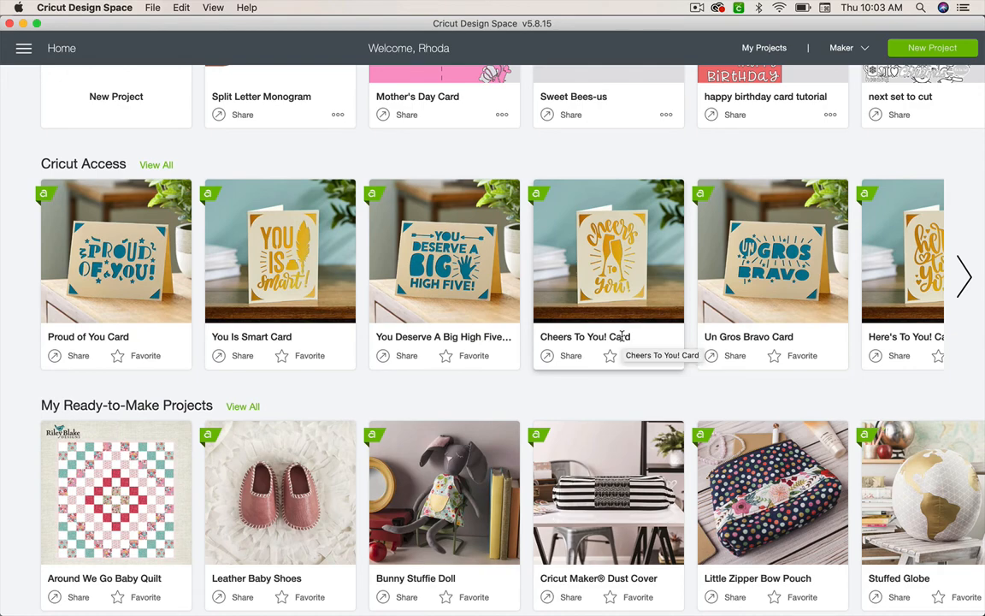
{"action": "scroll", "coordinate": [449, 413], "scroll_direction": "down", "scroll_amount": 3}
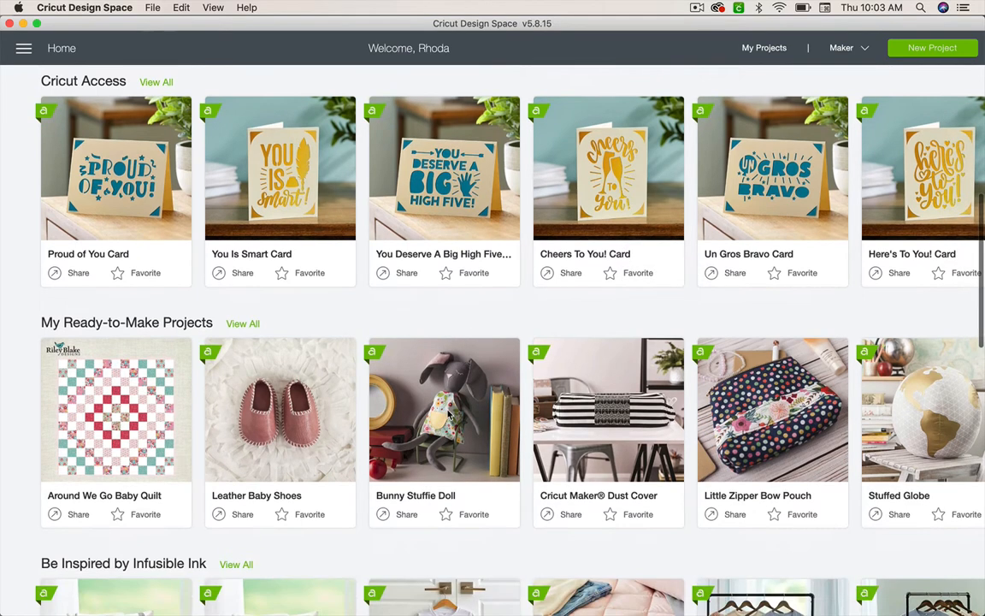
{"action": "scroll", "coordinate": [449, 414], "scroll_direction": "down", "scroll_amount": 3}
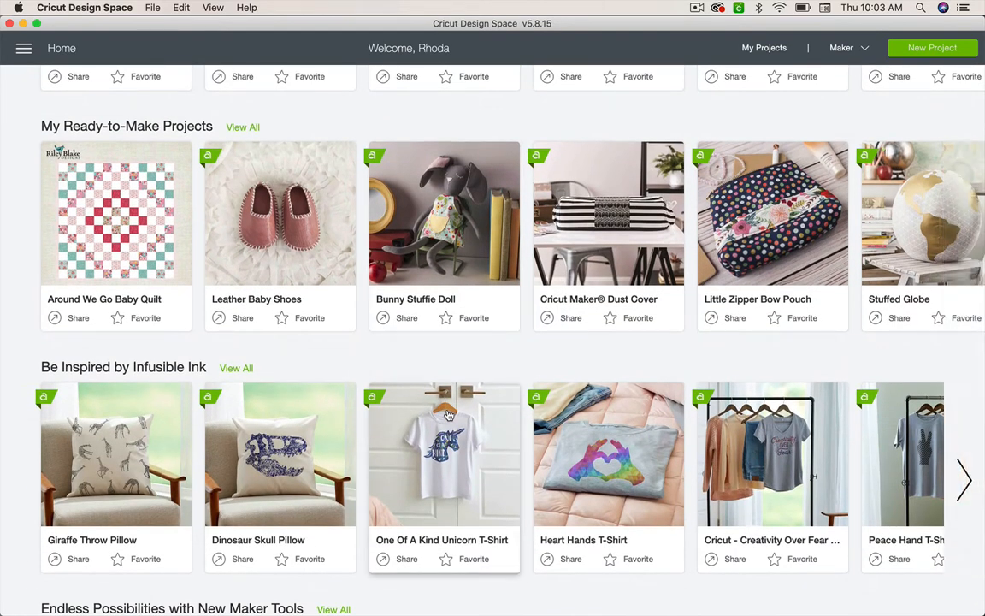
{"action": "scroll", "coordinate": [449, 414], "scroll_direction": "down", "scroll_amount": 3}
{"action": "scroll", "coordinate": [449, 414], "scroll_direction": "down", "scroll_amount": 3}
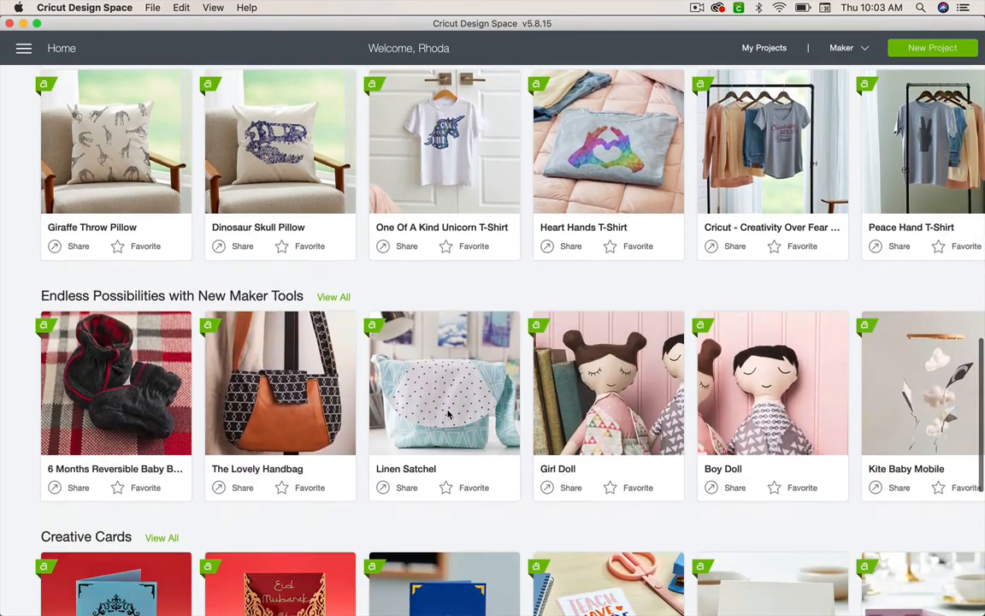
{"action": "scroll", "coordinate": [449, 414], "scroll_direction": "down", "scroll_amount": 3}
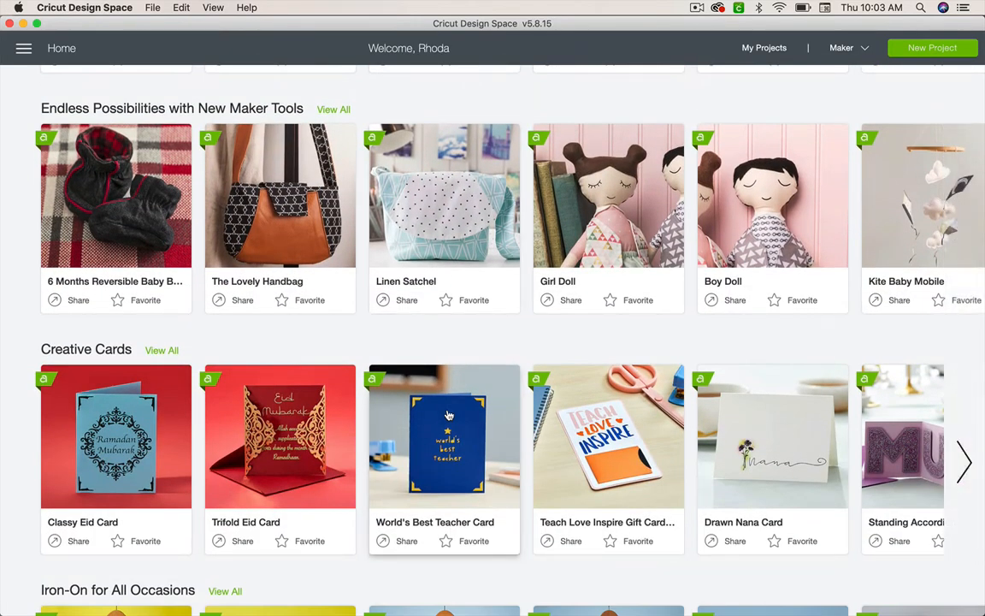
{"action": "scroll", "coordinate": [449, 415], "scroll_direction": "down", "scroll_amount": 3}
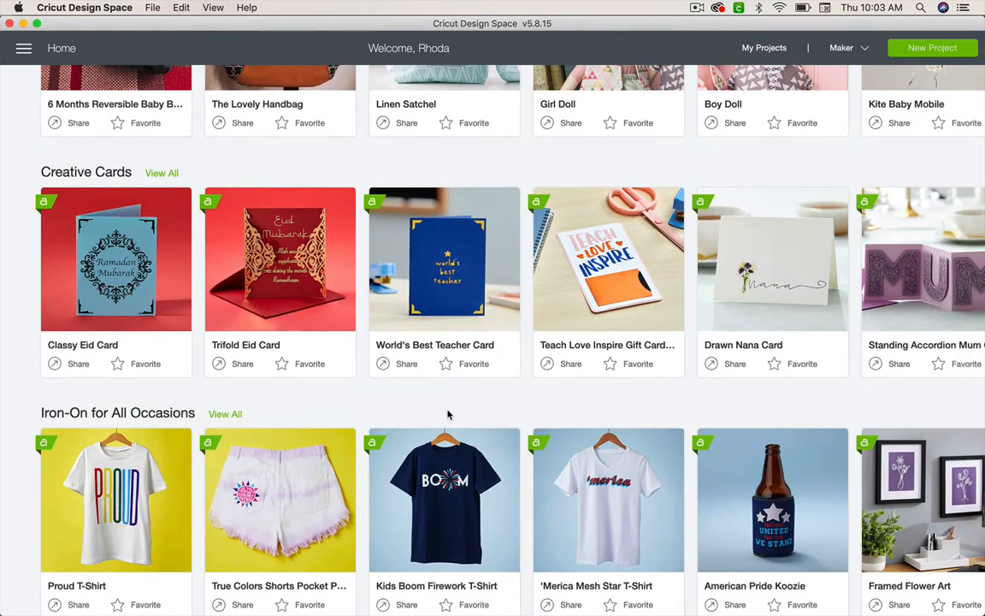
{"action": "scroll", "coordinate": [448, 414], "scroll_direction": "down", "scroll_amount": 1}
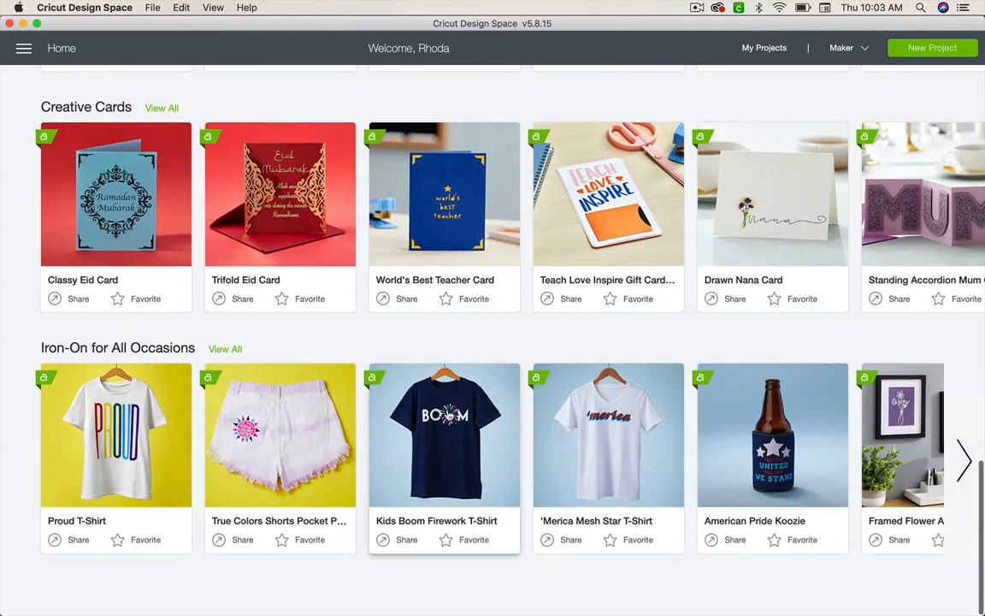
{"action": "scroll", "coordinate": [448, 415], "scroll_direction": "up", "scroll_amount": 10}
{"action": "scroll", "coordinate": [448, 415], "scroll_direction": "up", "scroll_amount": 2}
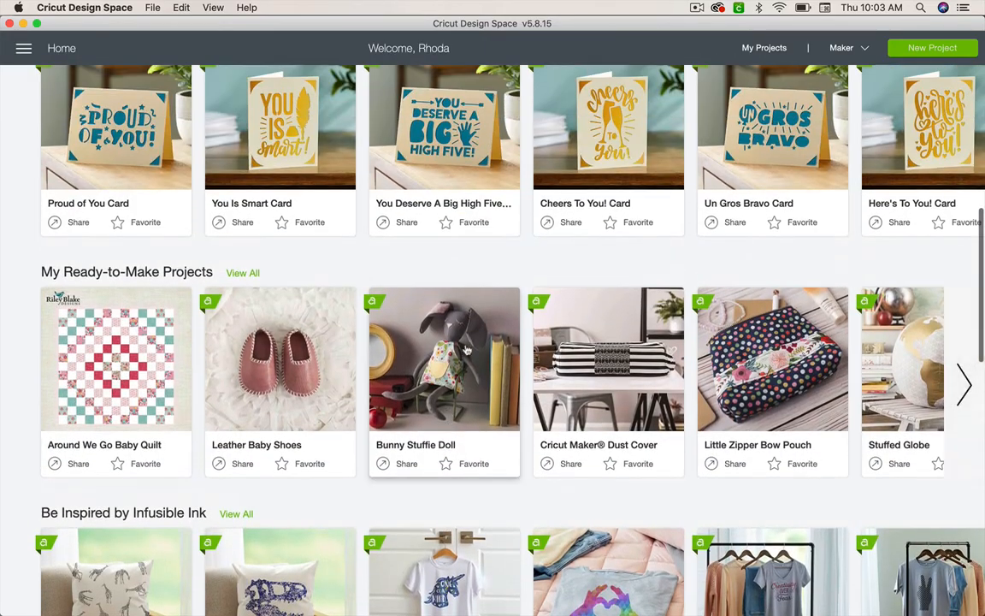
{"action": "scroll", "coordinate": [605, 398], "scroll_direction": "up", "scroll_amount": 2}
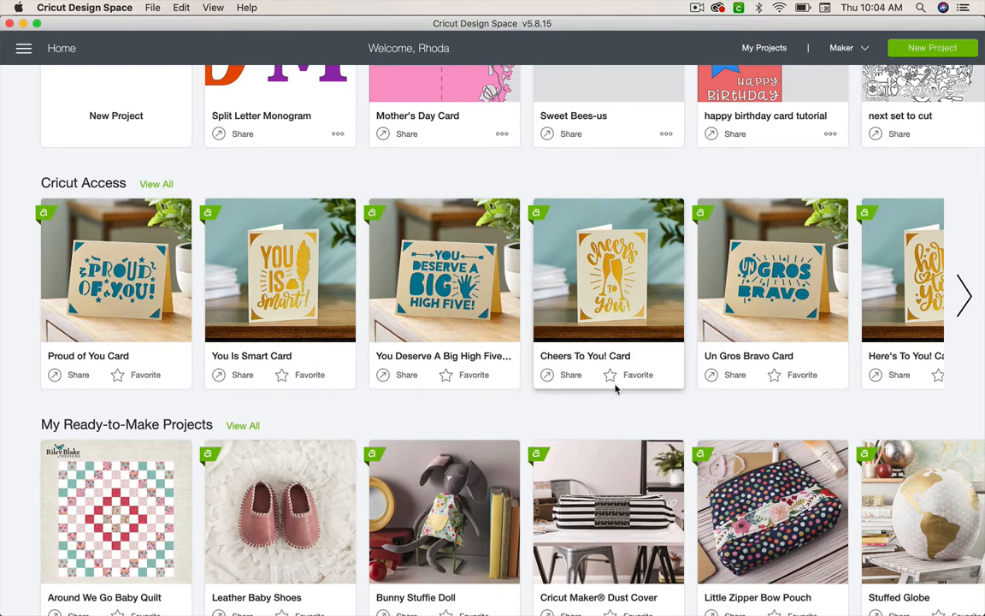
{"action": "scroll", "coordinate": [530, 135], "scroll_direction": "up", "scroll_amount": 1}
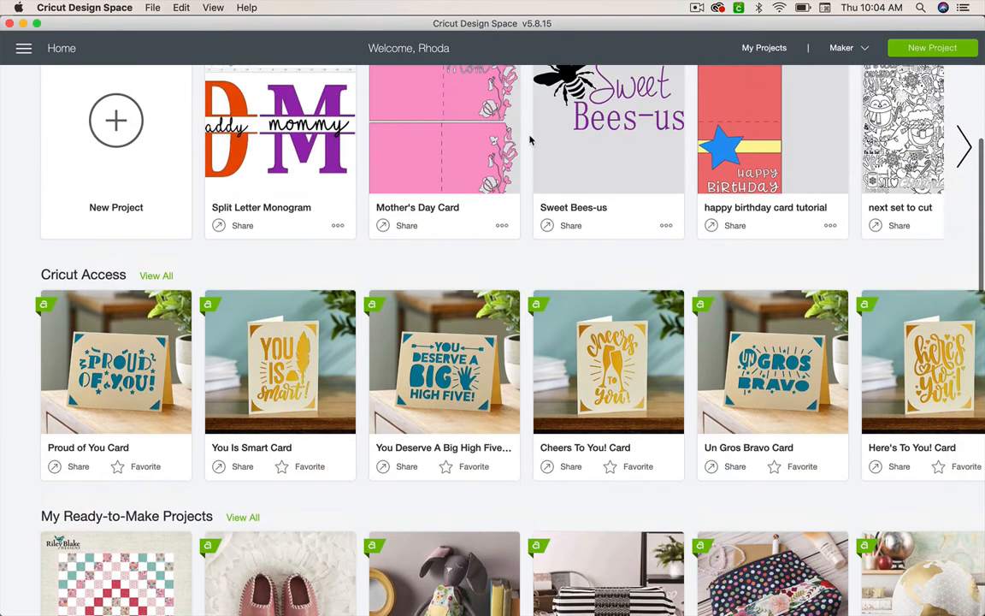
{"action": "scroll", "coordinate": [376, 265], "scroll_direction": "up", "scroll_amount": 2}
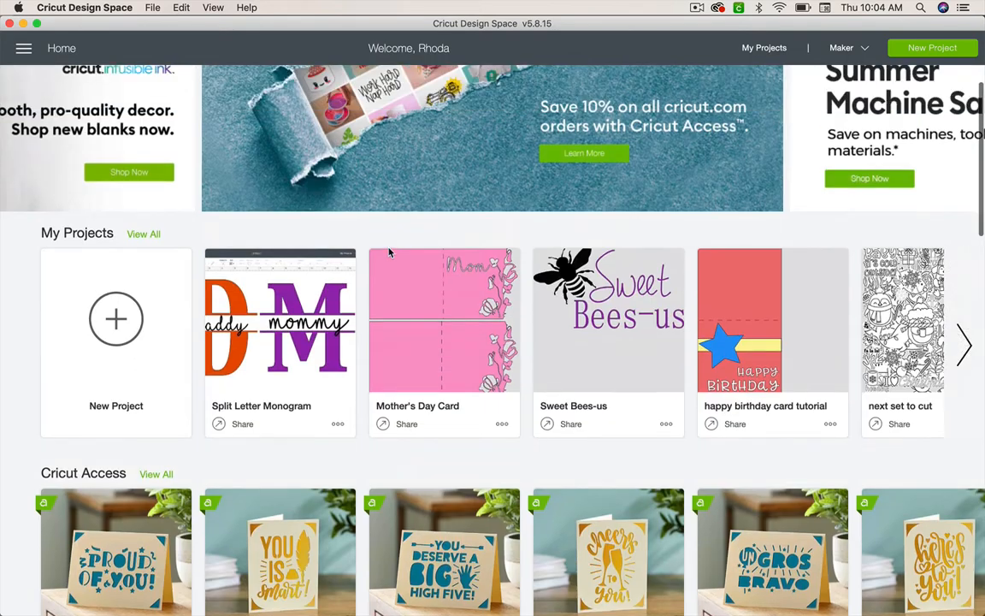
- Start a new project on a blank canvas and show the app's main navigation options
{"action": "left_click", "coordinate": [115, 319]}
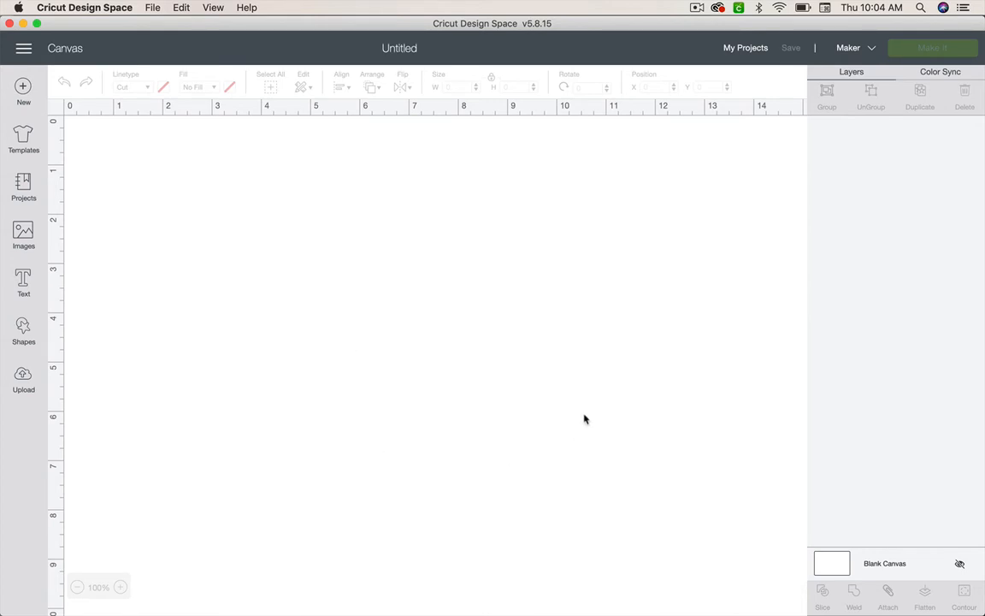
{"action": "left_click", "coordinate": [27, 50]}
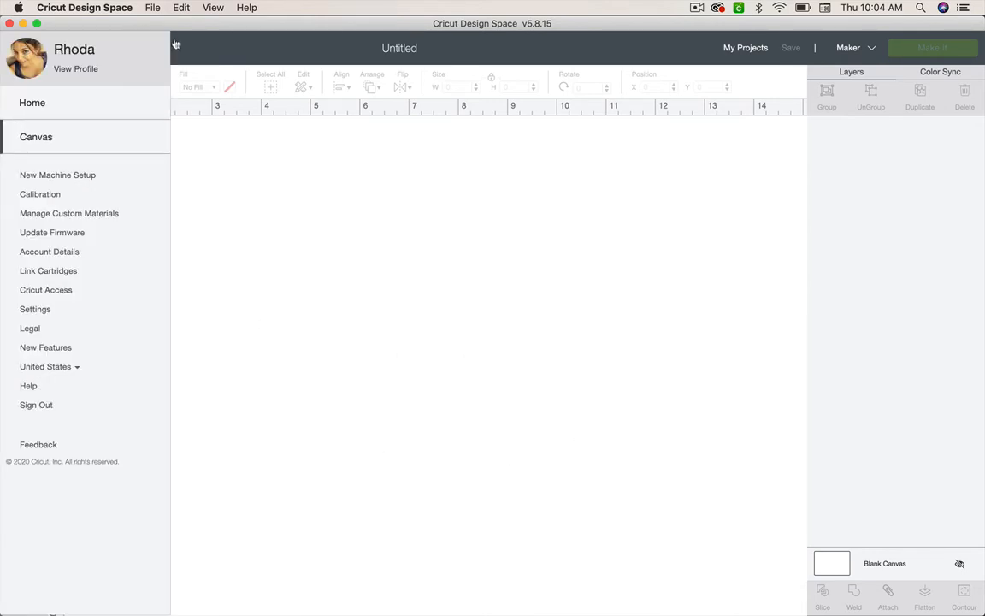
{"action": "left_click", "coordinate": [178, 42]}
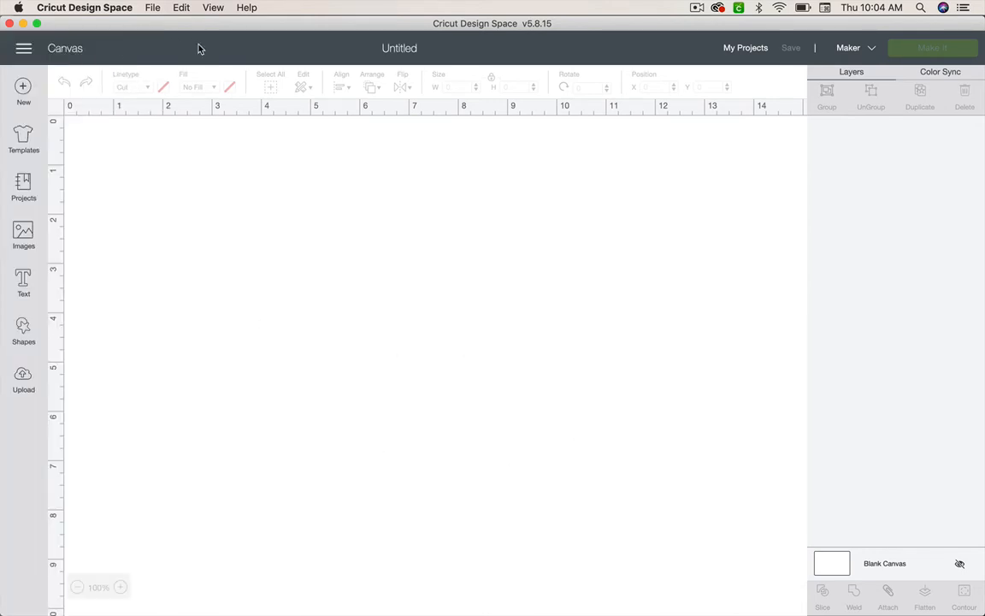
{"action": "left_click", "coordinate": [25, 51]}
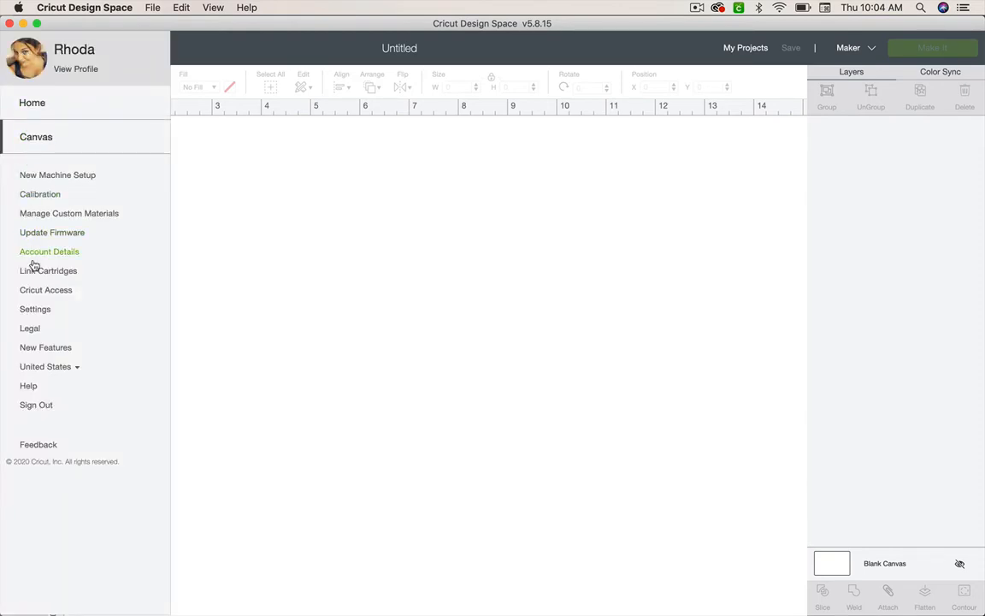
- Try the Full Grid and Partial Grid options in the Design Space settings, then finish with the canvas set to No Grid
{"action": "left_click", "coordinate": [34, 309]}
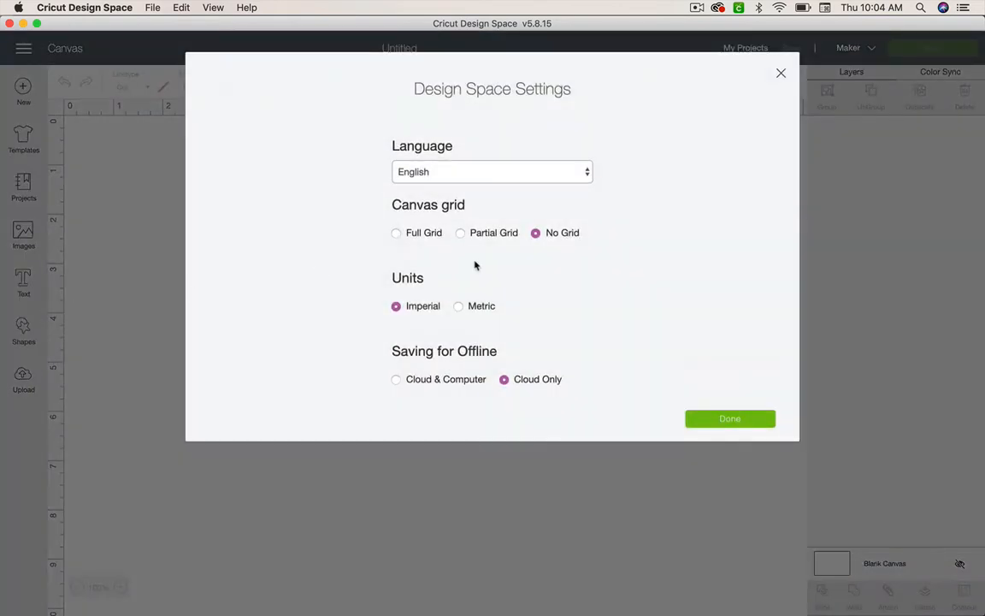
{"action": "left_click", "coordinate": [396, 233]}
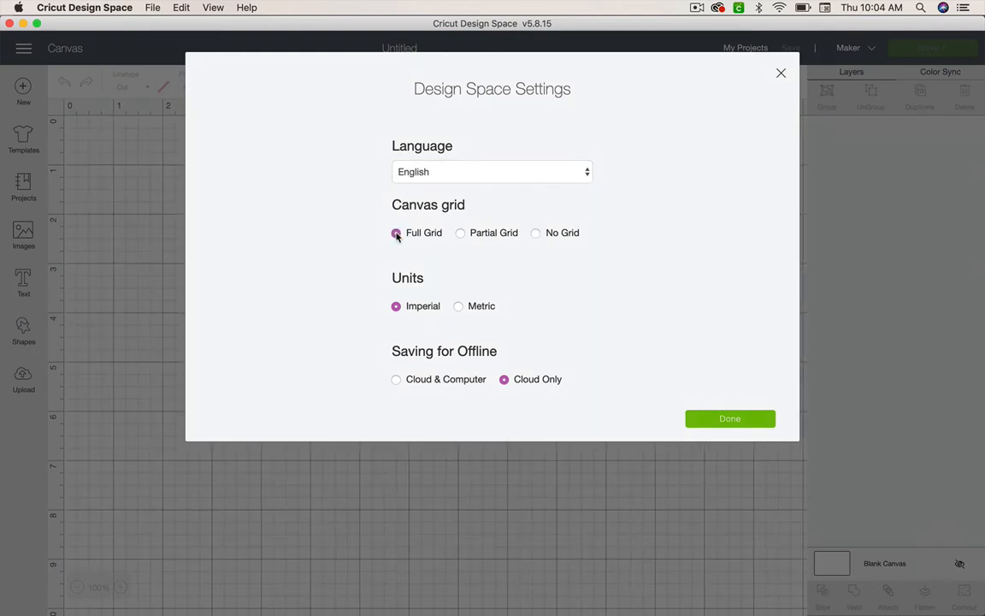
{"action": "left_click", "coordinate": [460, 233]}
{"action": "left_click", "coordinate": [396, 233]}
{"action": "left_click", "coordinate": [536, 233]}
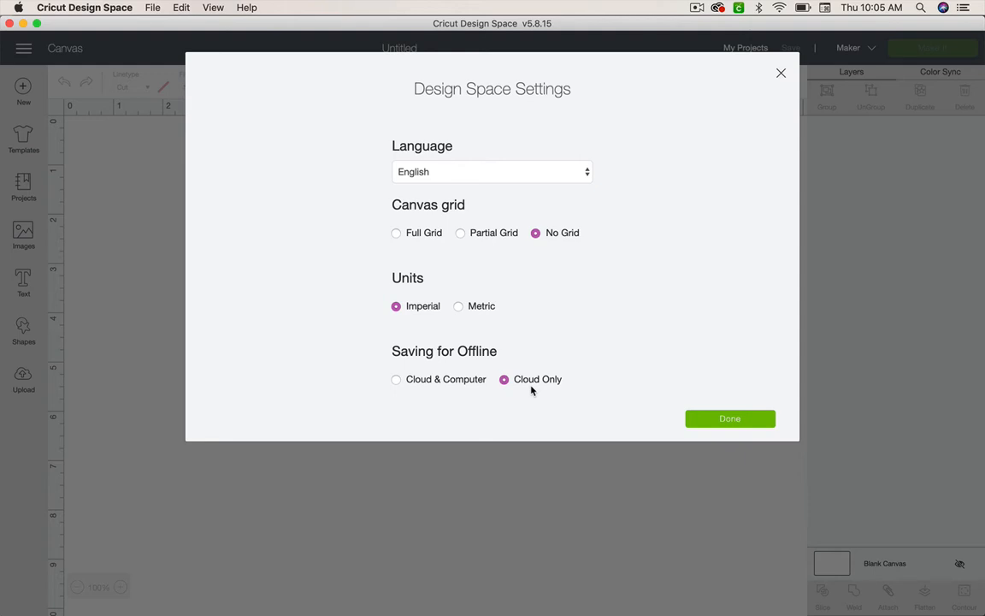
{"action": "left_click", "coordinate": [726, 423]}
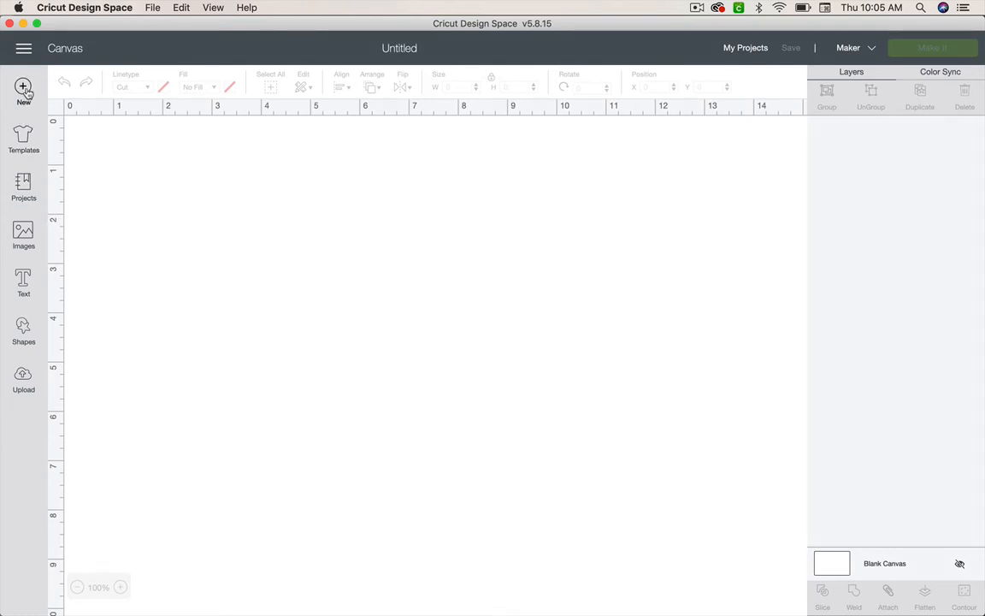
- Browse the canvas templates, from aprons and banners through clothing, household items and Cricut machines
{"action": "left_click", "coordinate": [24, 140]}
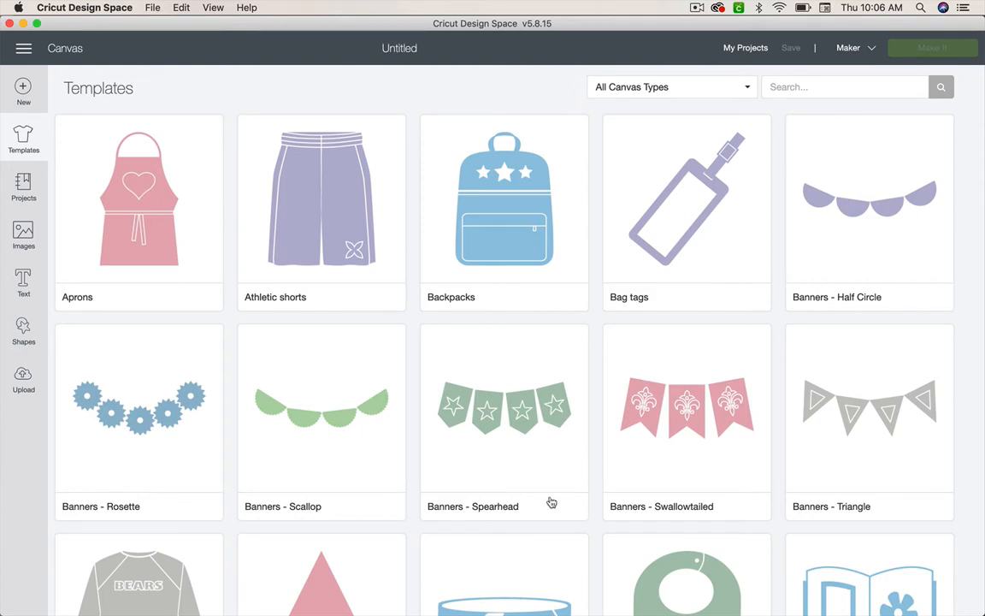
{"action": "scroll", "coordinate": [552, 502], "scroll_direction": "down", "scroll_amount": 5}
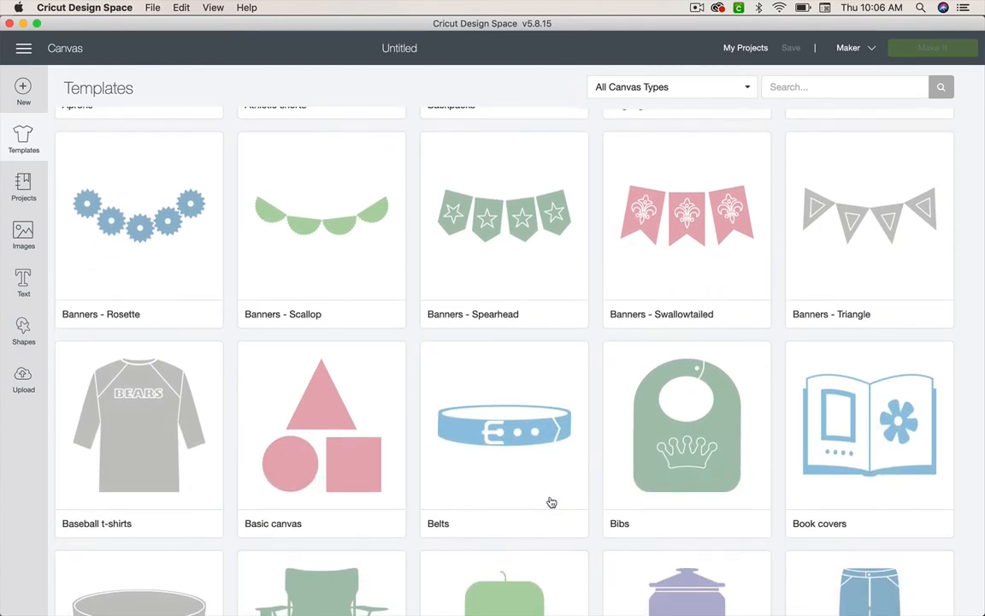
{"action": "scroll", "coordinate": [552, 502], "scroll_direction": "down", "scroll_amount": 3}
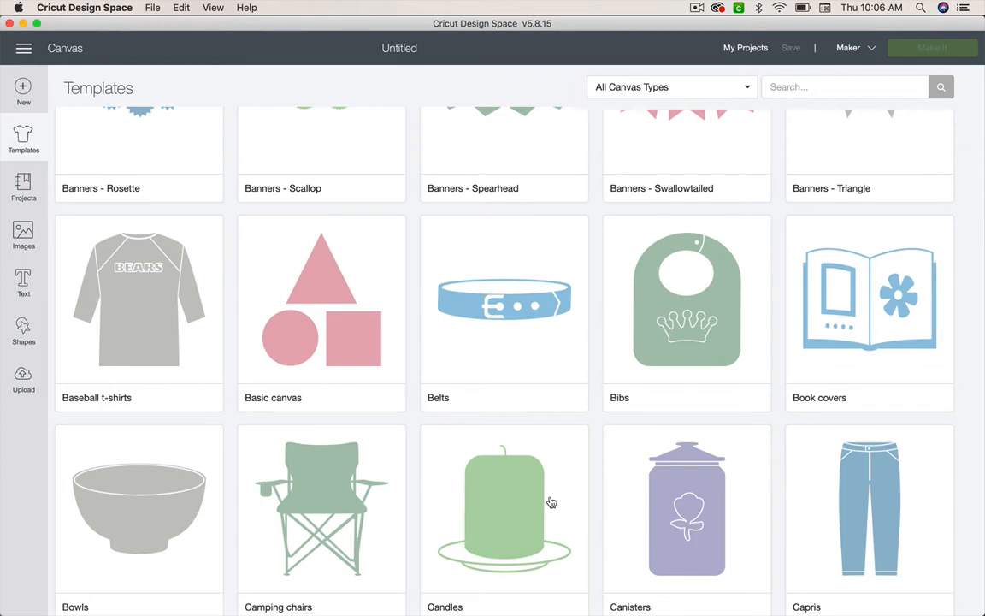
{"action": "scroll", "coordinate": [451, 528], "scroll_direction": "down", "scroll_amount": 5}
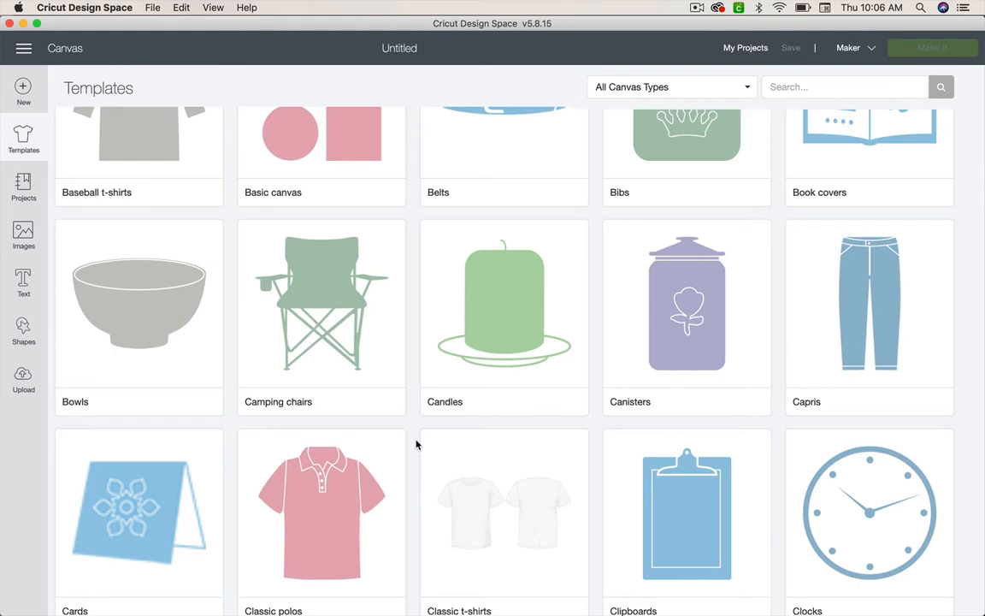
{"action": "scroll", "coordinate": [416, 444], "scroll_direction": "down", "scroll_amount": 5}
{"action": "scroll", "coordinate": [416, 444], "scroll_direction": "down", "scroll_amount": 3}
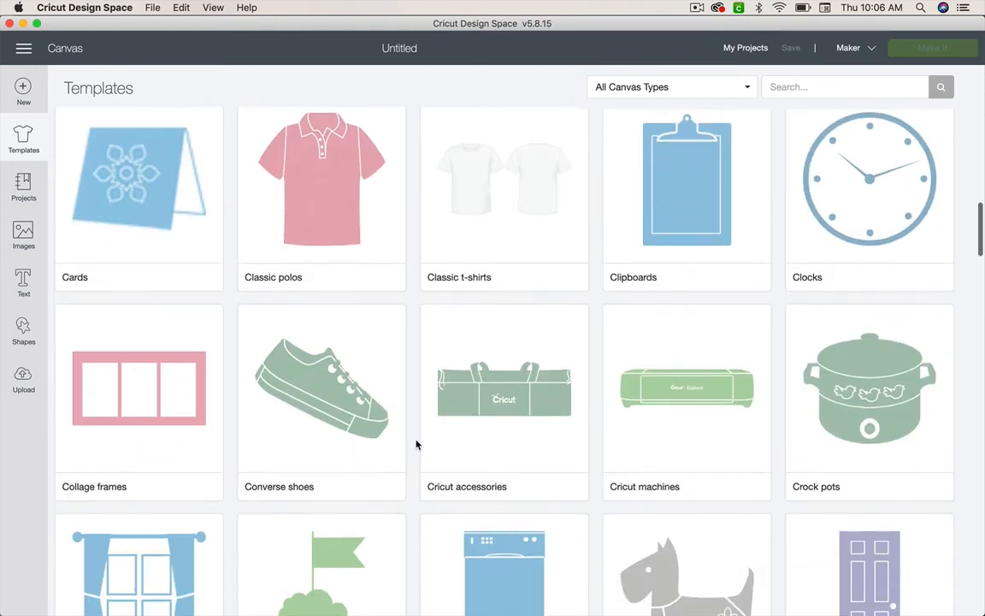
{"action": "scroll", "coordinate": [417, 444], "scroll_direction": "up", "scroll_amount": 20}
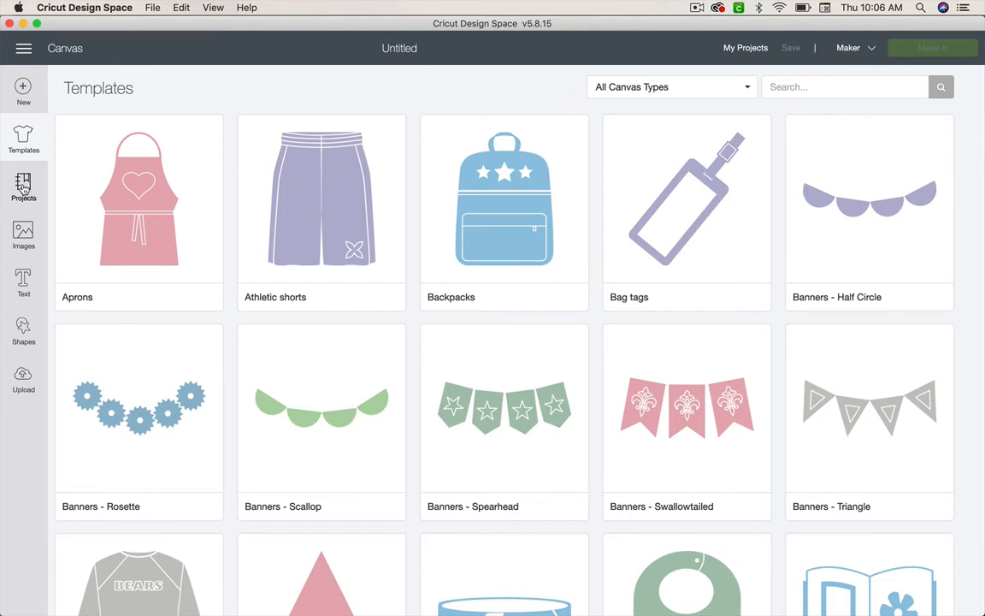
- Look through the ready-made projects across all categories, noting which ones carry the Cricut Access badge
{"action": "left_click", "coordinate": [24, 188]}
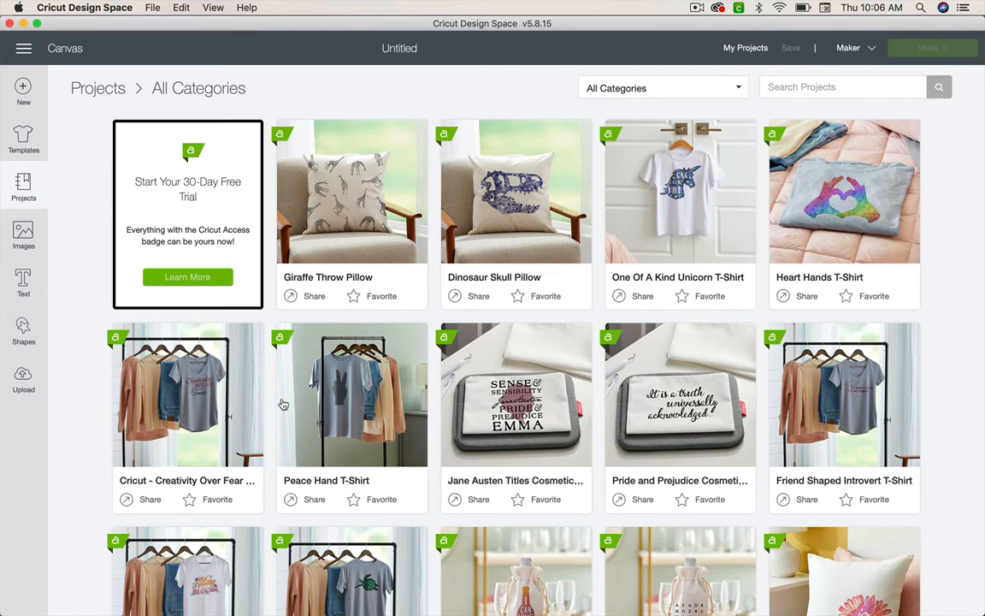
{"action": "scroll", "coordinate": [444, 471], "scroll_direction": "down", "scroll_amount": 3}
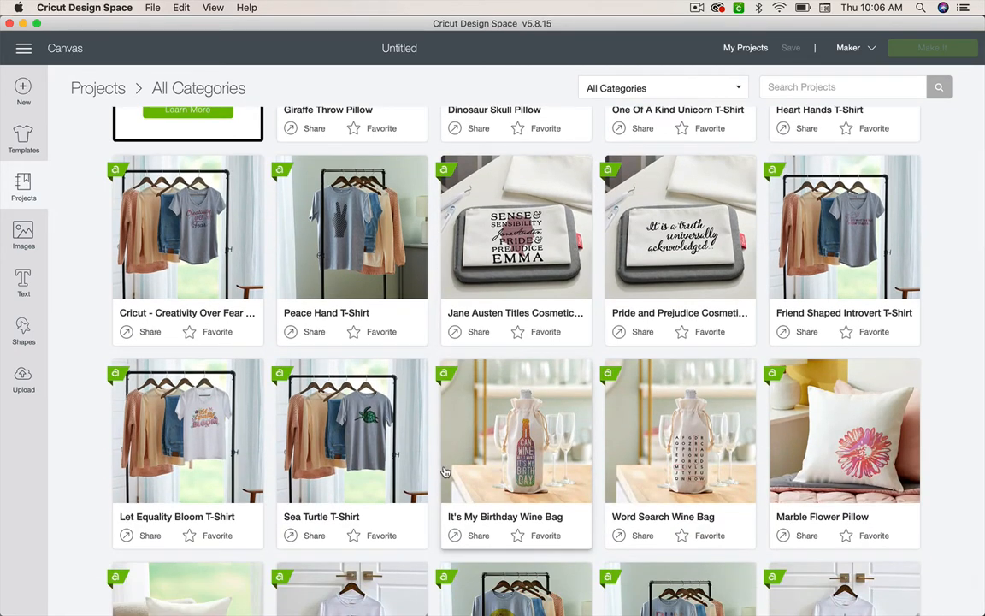
{"action": "scroll", "coordinate": [443, 471], "scroll_direction": "up", "scroll_amount": 3}
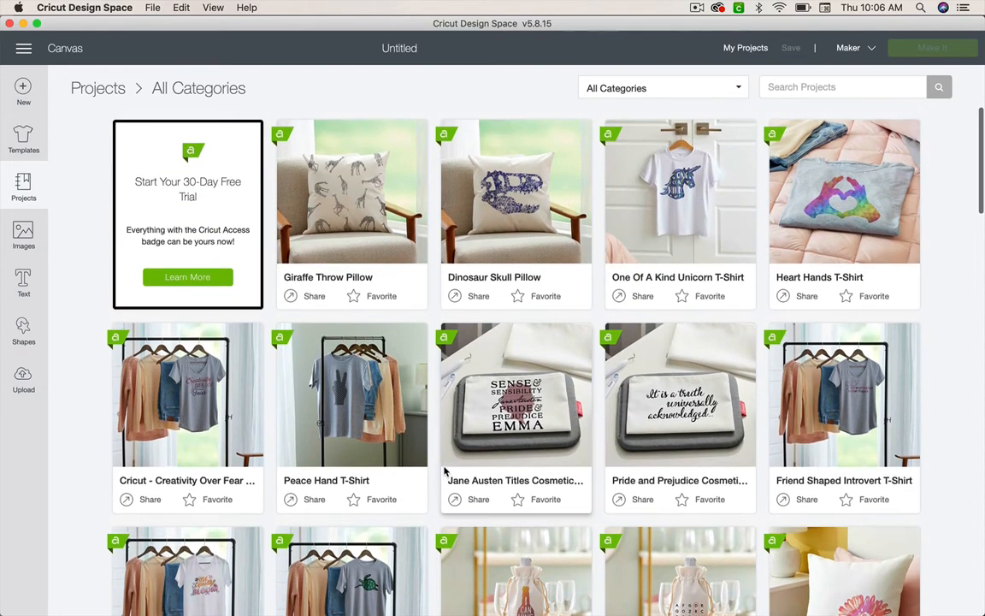
{"action": "scroll", "coordinate": [444, 472], "scroll_direction": "down", "scroll_amount": 10}
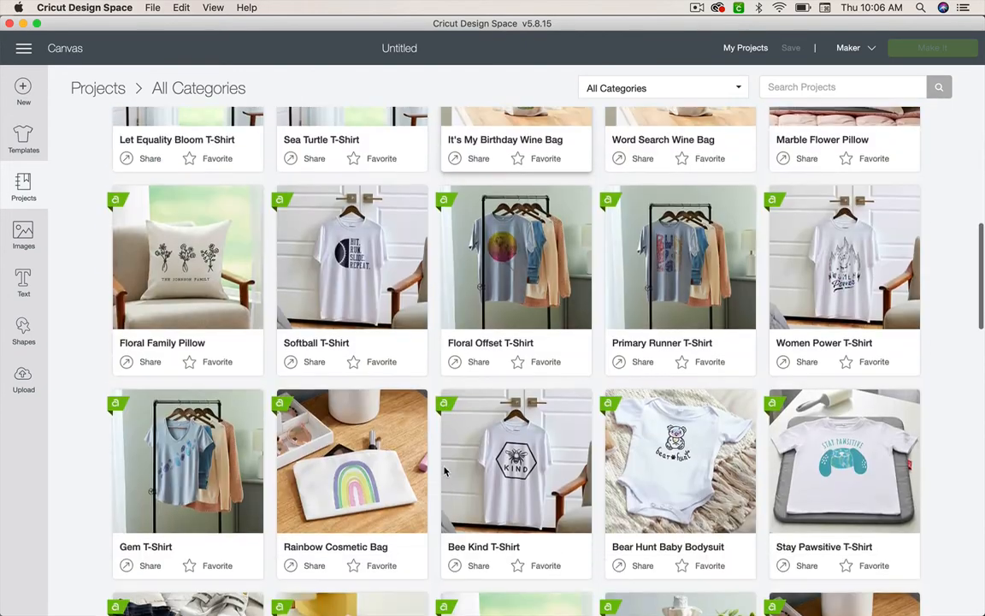
{"action": "scroll", "coordinate": [444, 471], "scroll_direction": "down", "scroll_amount": 3}
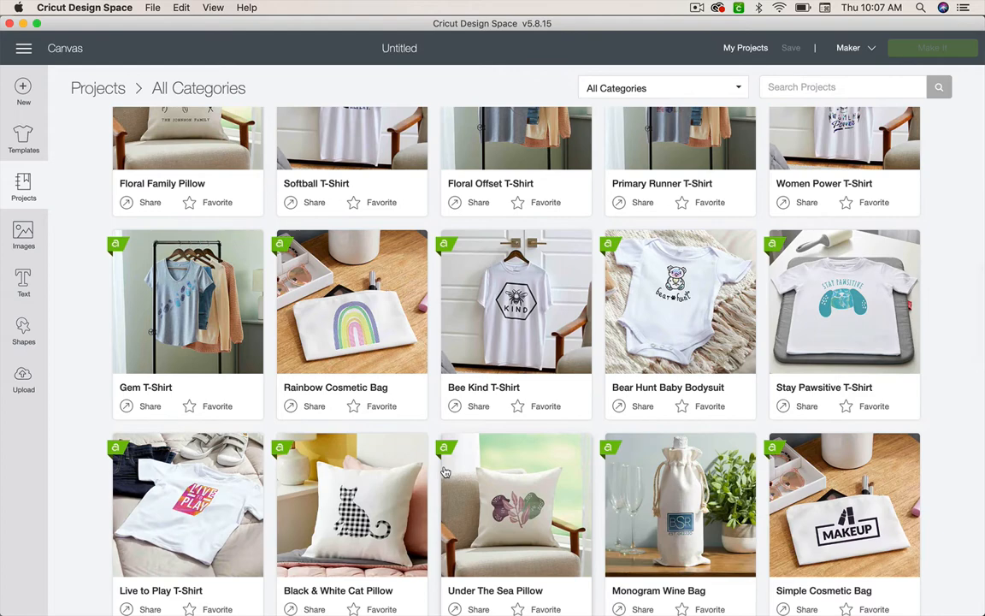
{"action": "scroll", "coordinate": [444, 472], "scroll_direction": "down", "scroll_amount": 3}
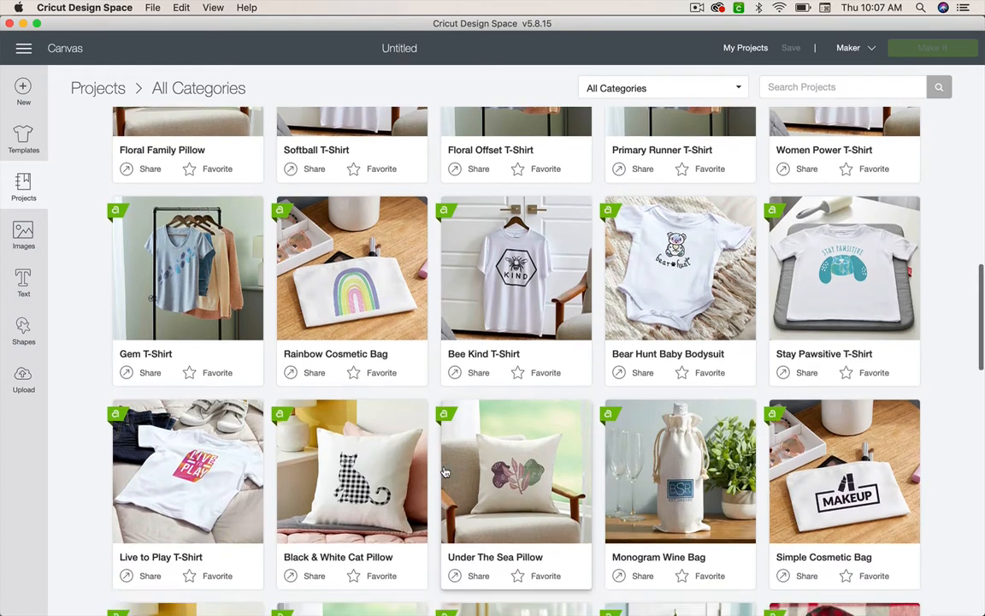
{"action": "scroll", "coordinate": [444, 472], "scroll_direction": "down", "scroll_amount": 11}
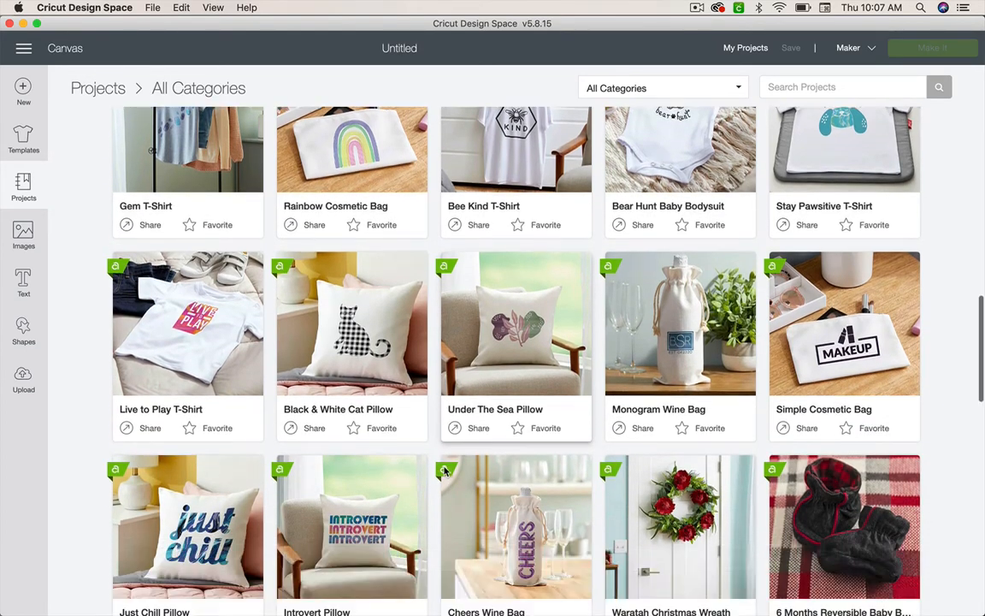
{"action": "scroll", "coordinate": [443, 472], "scroll_direction": "down", "scroll_amount": 15}
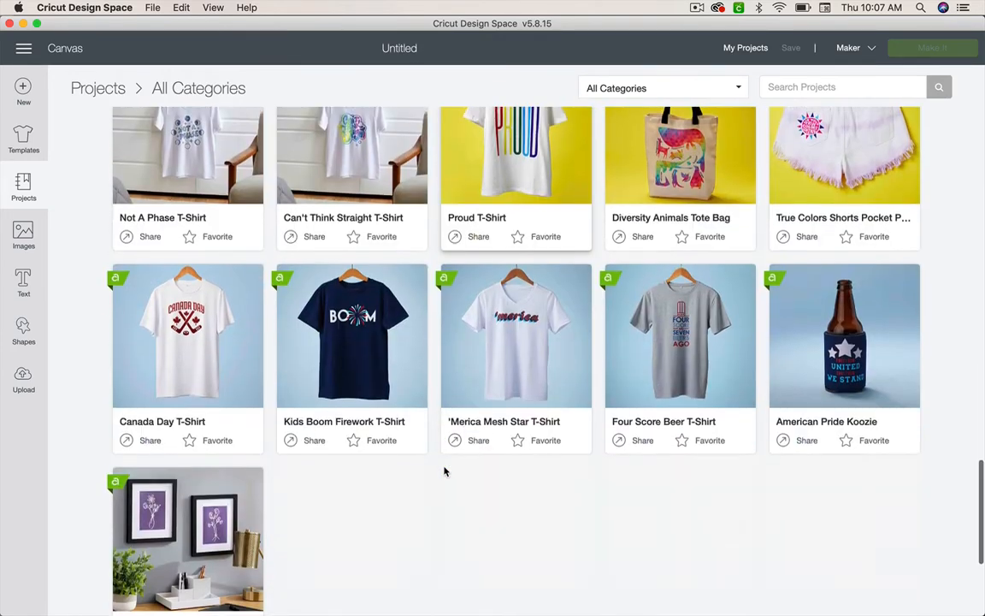
{"action": "scroll", "coordinate": [444, 471], "scroll_direction": "down", "scroll_amount": 10}
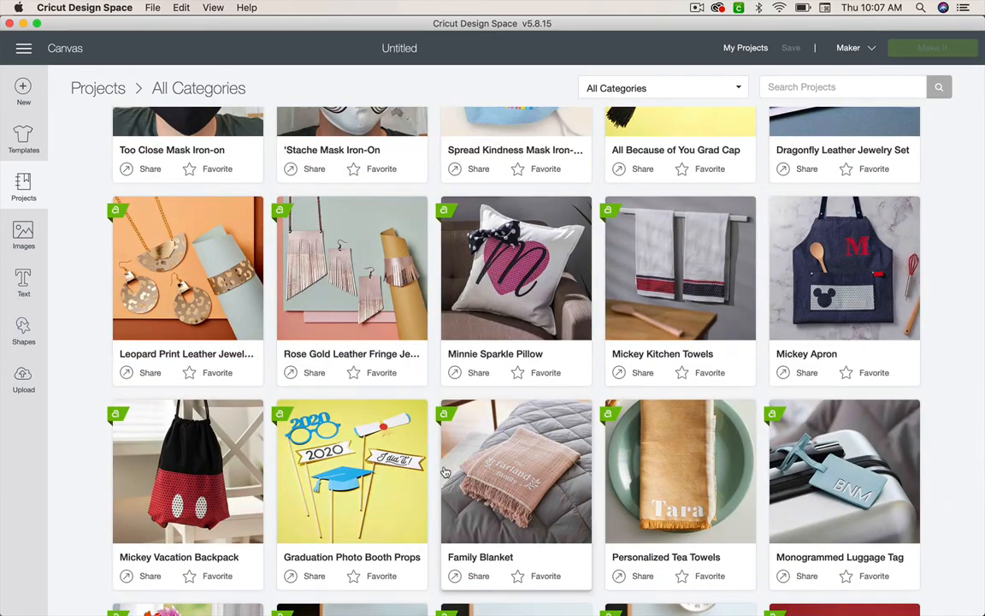
{"action": "scroll", "coordinate": [445, 471], "scroll_direction": "up", "scroll_amount": 20}
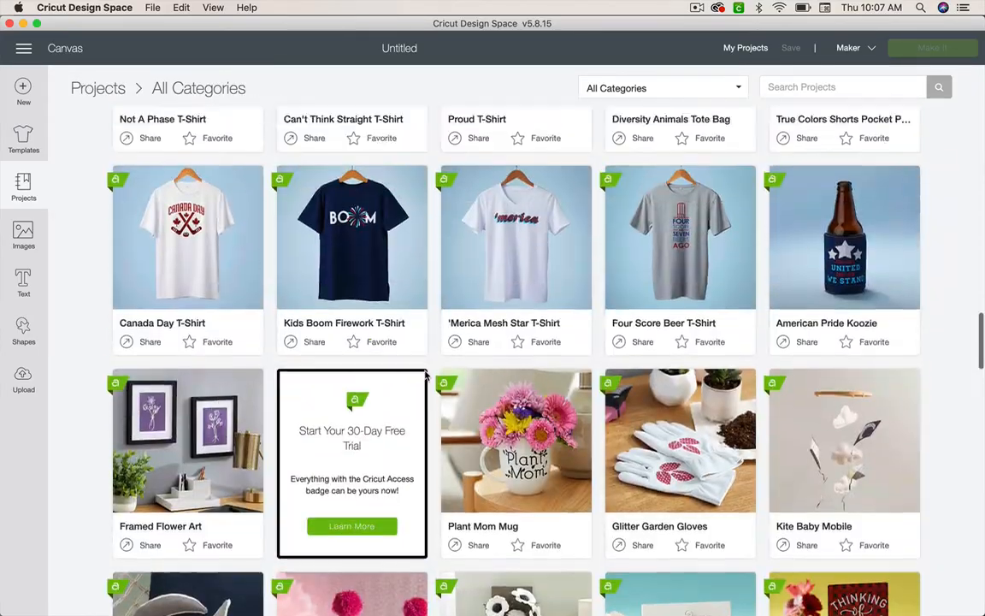
{"action": "scroll", "coordinate": [426, 373], "scroll_direction": "up", "scroll_amount": 15}
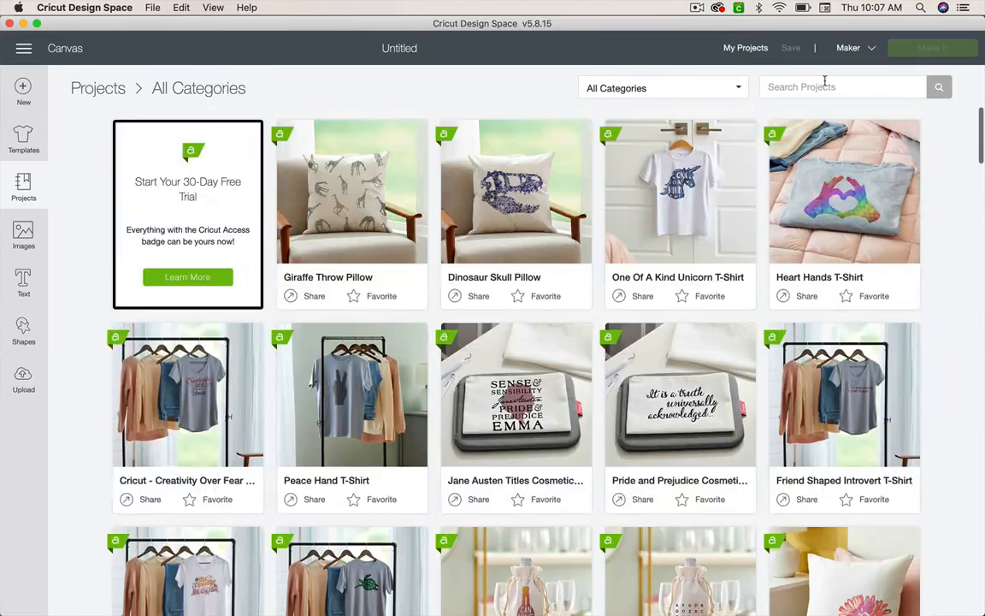
- Filter the ready-made projects to the Free category and browse the projects offered there
{"action": "left_click", "coordinate": [727, 93]}
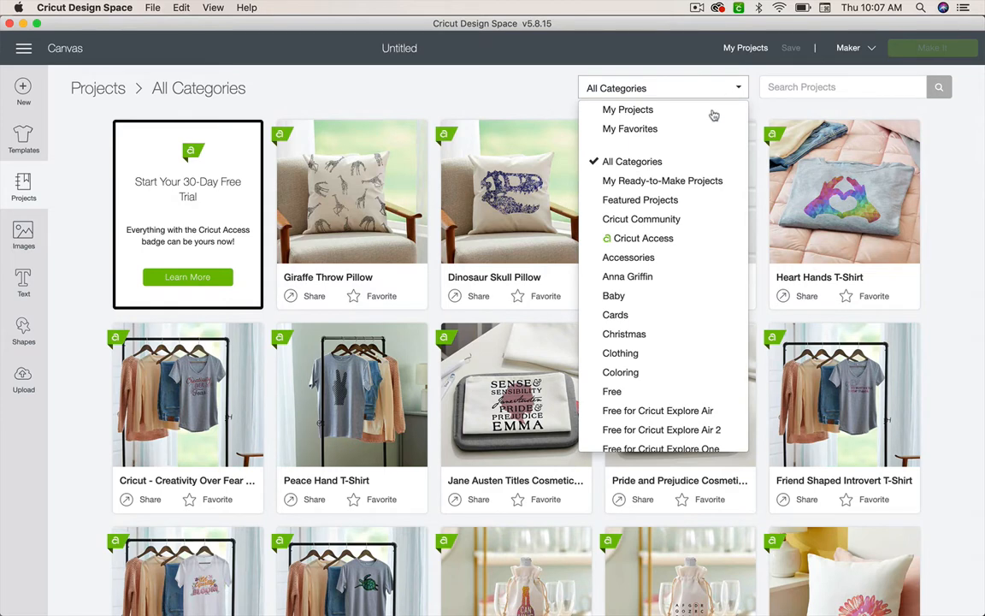
{"action": "scroll", "coordinate": [684, 339], "scroll_direction": "down", "scroll_amount": 3}
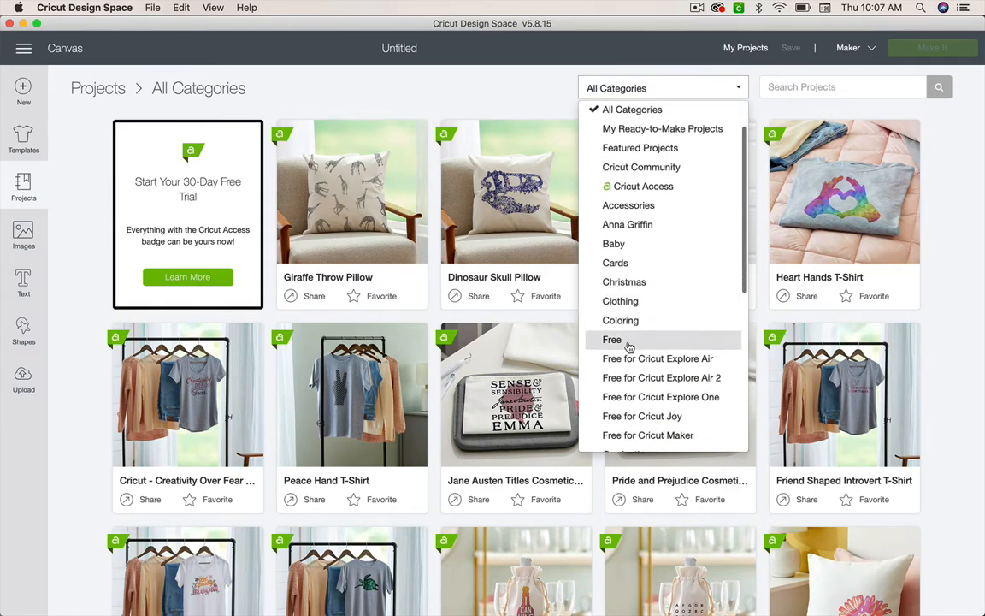
{"action": "left_click", "coordinate": [631, 346]}
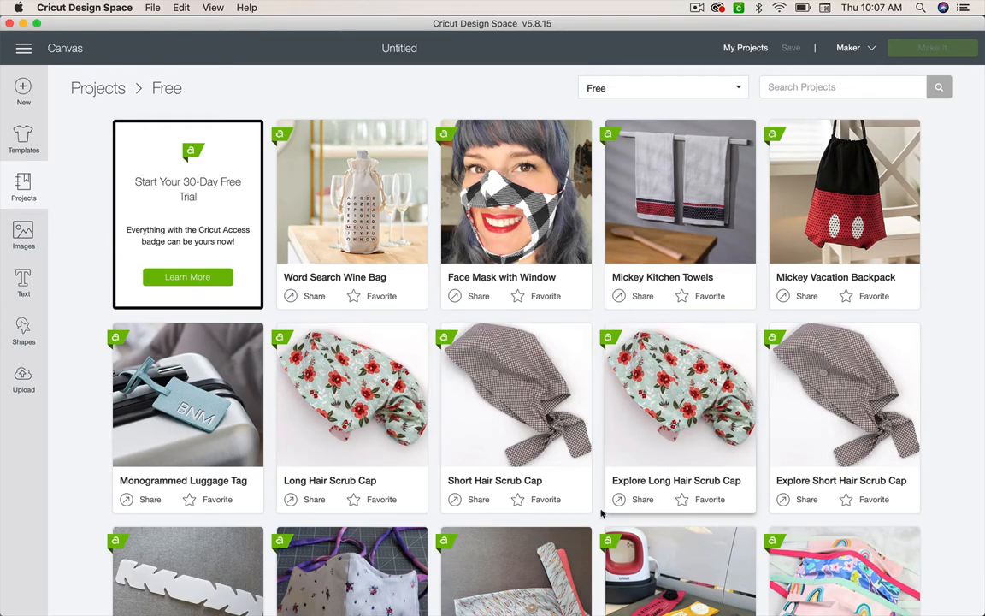
{"action": "scroll", "coordinate": [390, 494], "scroll_direction": "down", "scroll_amount": 4}
{"action": "scroll", "coordinate": [389, 493], "scroll_direction": "down", "scroll_amount": 15}
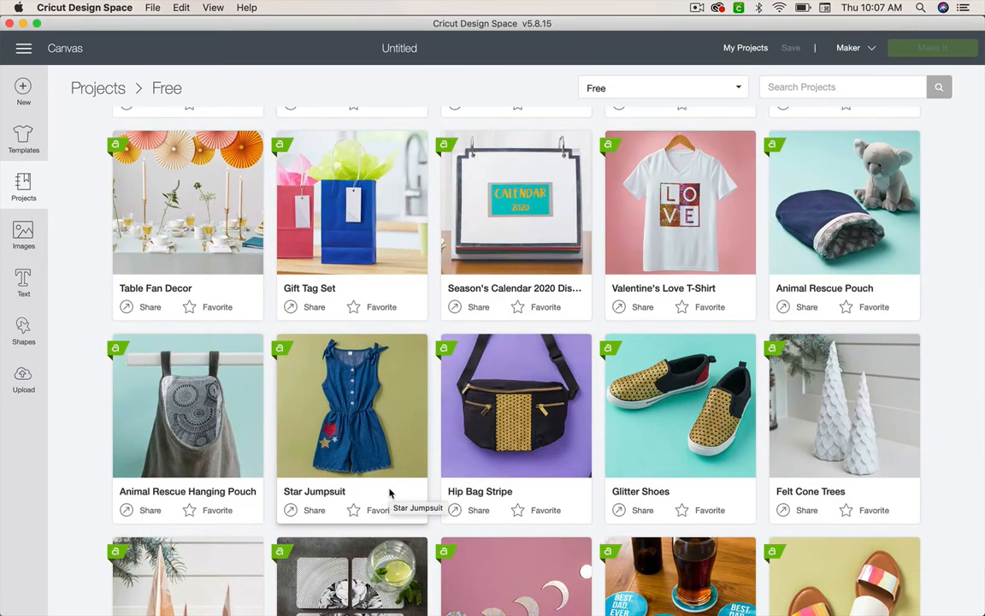
{"action": "scroll", "coordinate": [389, 494], "scroll_direction": "down", "scroll_amount": 6}
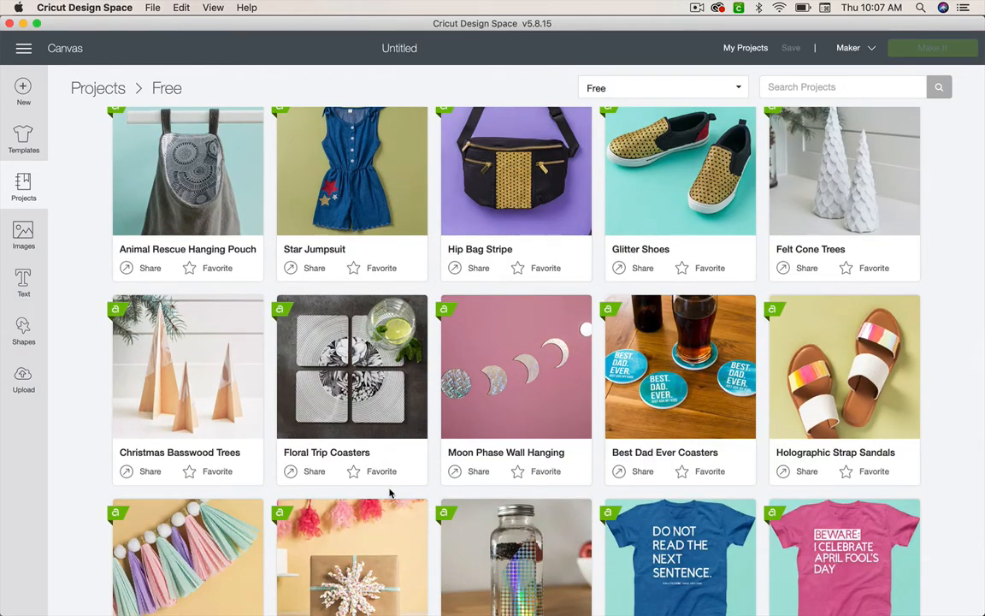
{"action": "scroll", "coordinate": [389, 493], "scroll_direction": "down", "scroll_amount": 3}
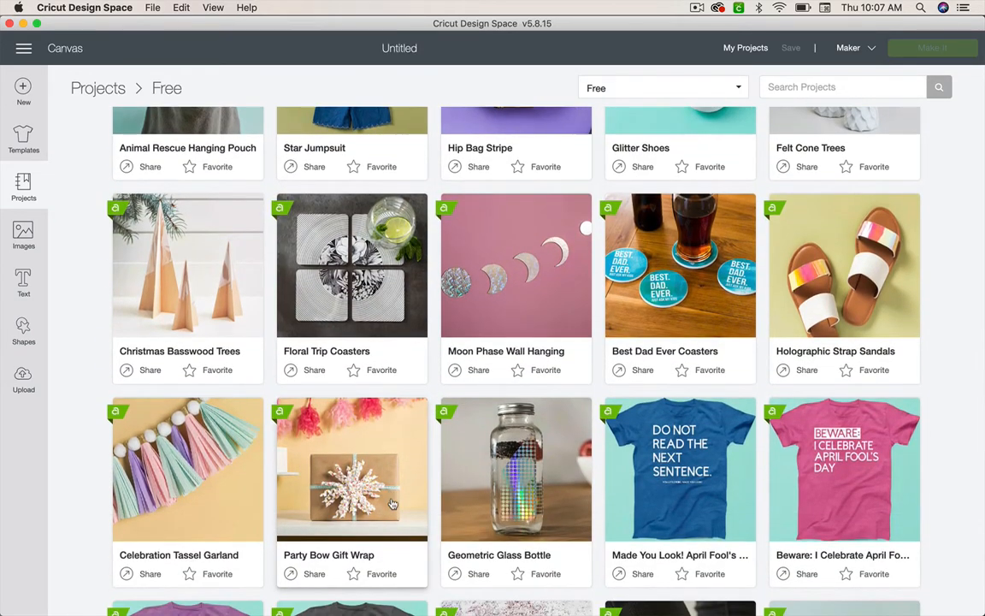
{"action": "scroll", "coordinate": [231, 554], "scroll_direction": "down", "scroll_amount": 6}
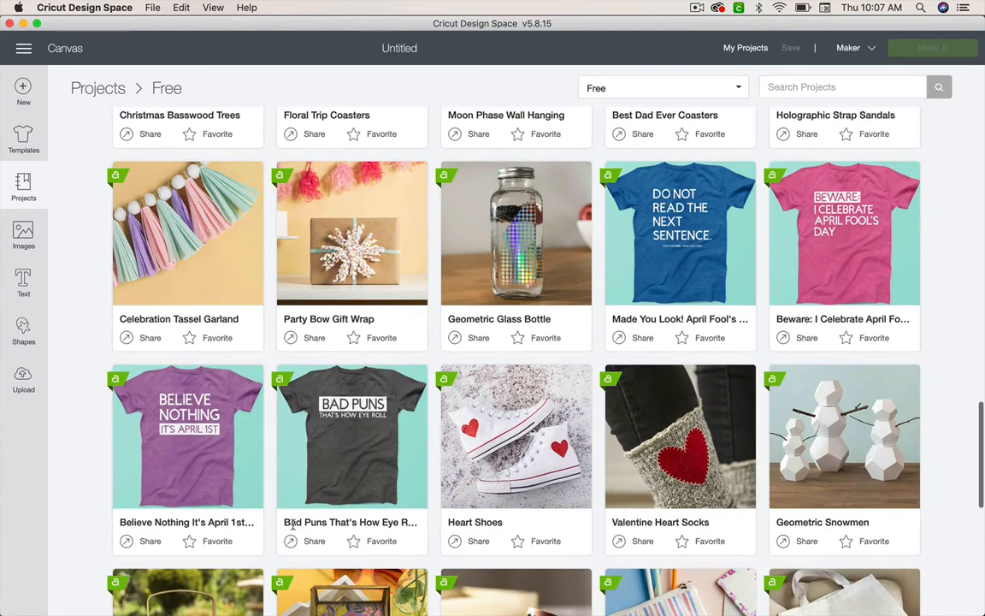
- Open the Party Bow Gift Wrap project details and review its description, materials, cutting and assembly instructions, and images used
{"action": "left_click", "coordinate": [324, 293]}
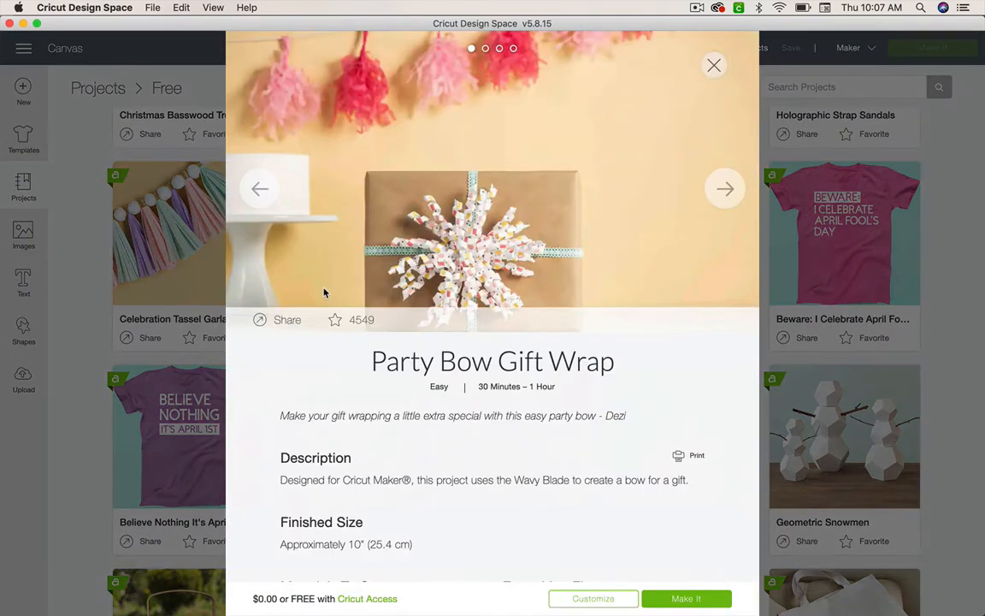
{"action": "scroll", "coordinate": [426, 469], "scroll_direction": "down", "scroll_amount": 5}
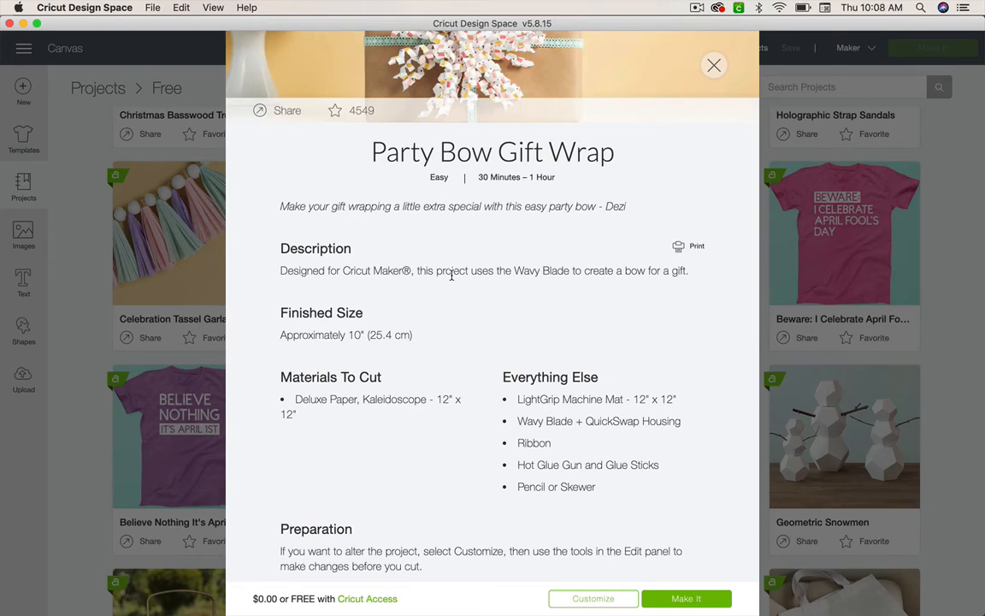
{"action": "scroll", "coordinate": [353, 370], "scroll_direction": "down", "scroll_amount": 3}
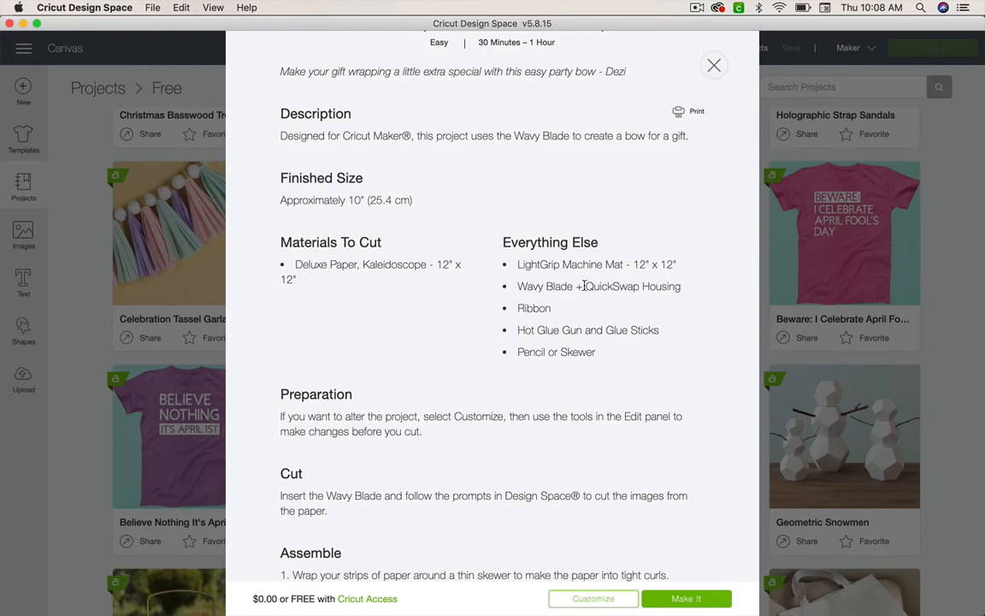
{"action": "scroll", "coordinate": [544, 324], "scroll_direction": "down", "scroll_amount": 5}
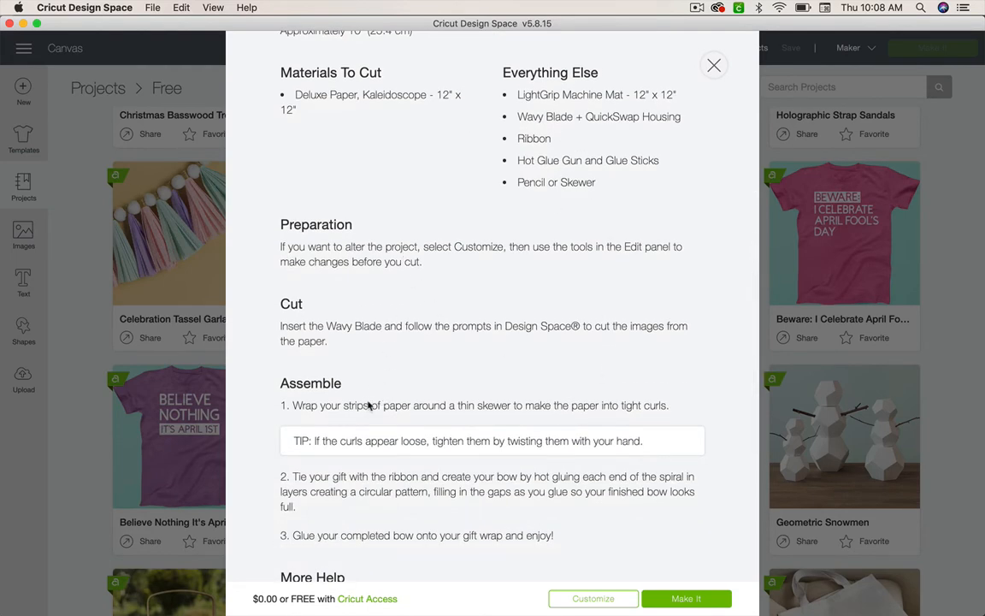
{"action": "scroll", "coordinate": [369, 405], "scroll_direction": "down", "scroll_amount": 8}
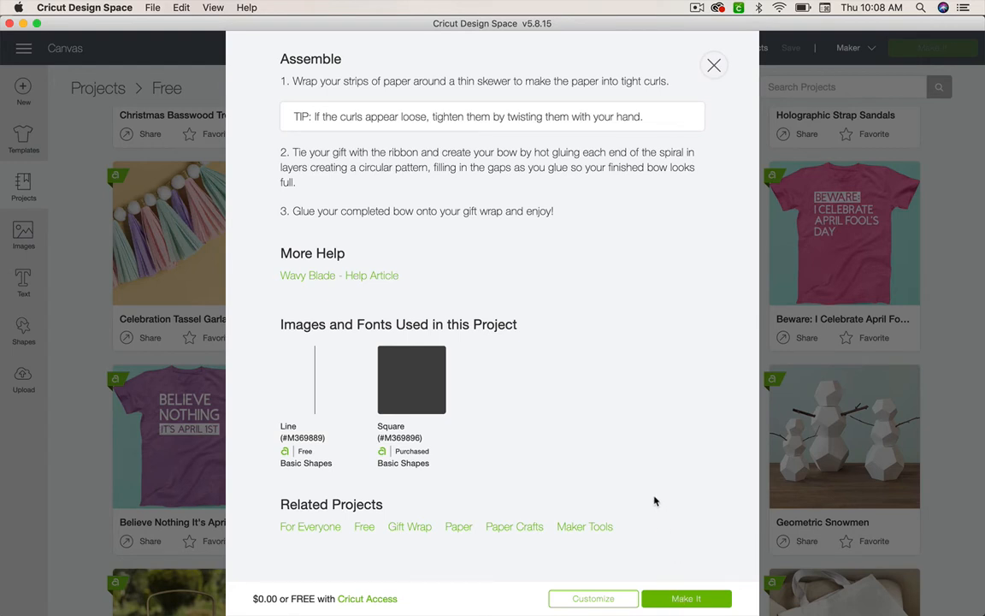
- Open the Party Bow Gift Wrap project on the canvas for customizing and inspect its line layout
{"action": "left_click", "coordinate": [581, 601]}
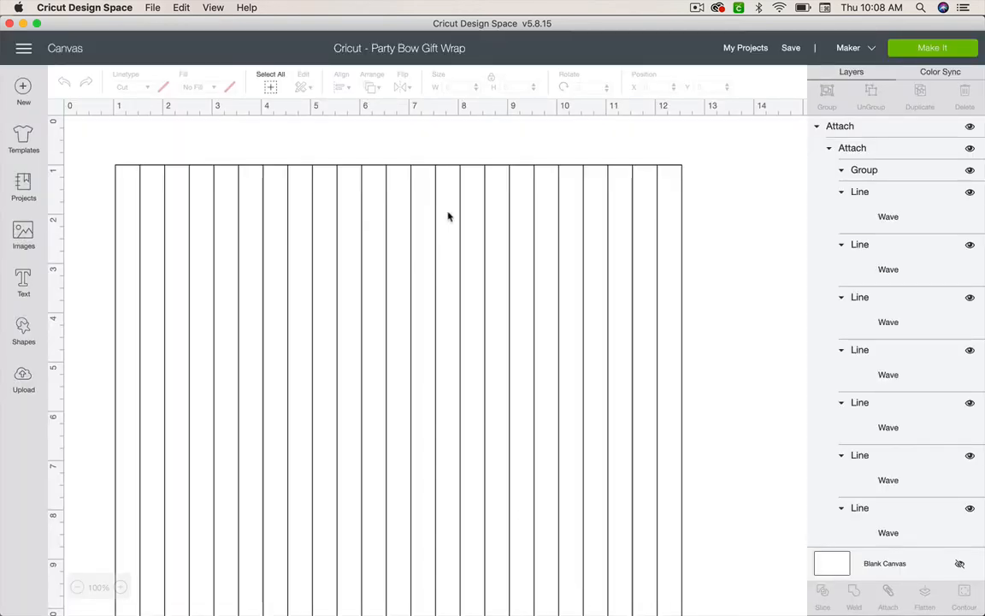
{"action": "scroll", "coordinate": [488, 402], "scroll_direction": "down", "scroll_amount": 5}
{"action": "scroll", "coordinate": [489, 403], "scroll_direction": "up", "scroll_amount": 5}
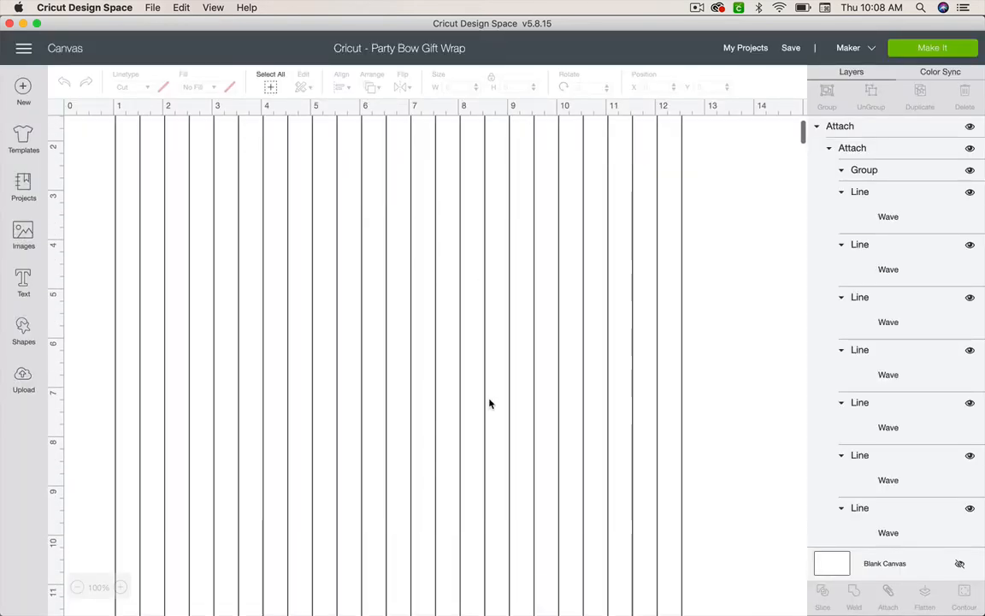
- Select the gift wrap design, collapse and expand its outer Attach layer, and look through the Line layers inside
{"action": "left_click", "coordinate": [460, 221]}
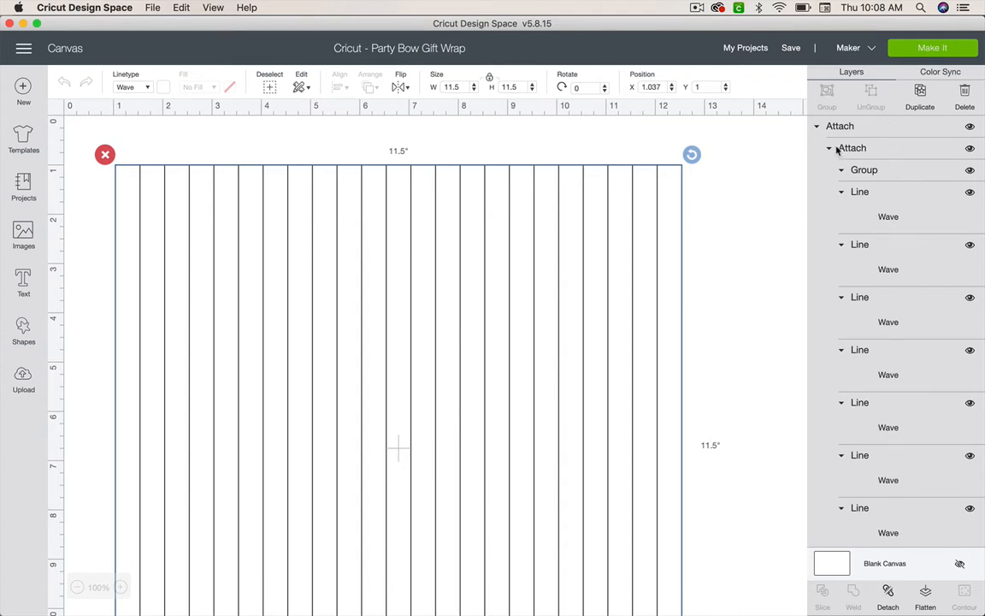
{"action": "left_click", "coordinate": [816, 128]}
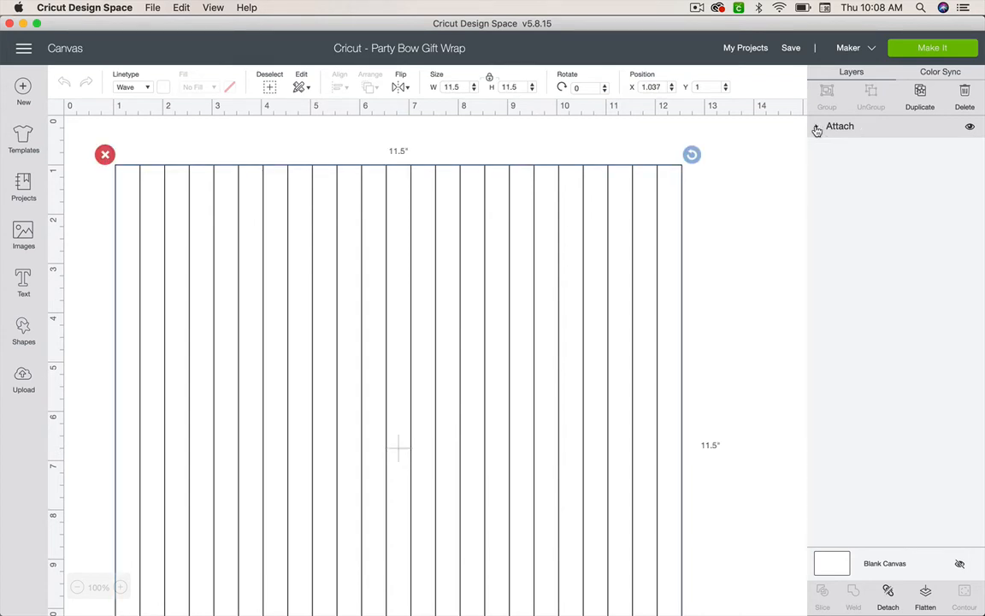
{"action": "left_click", "coordinate": [817, 128]}
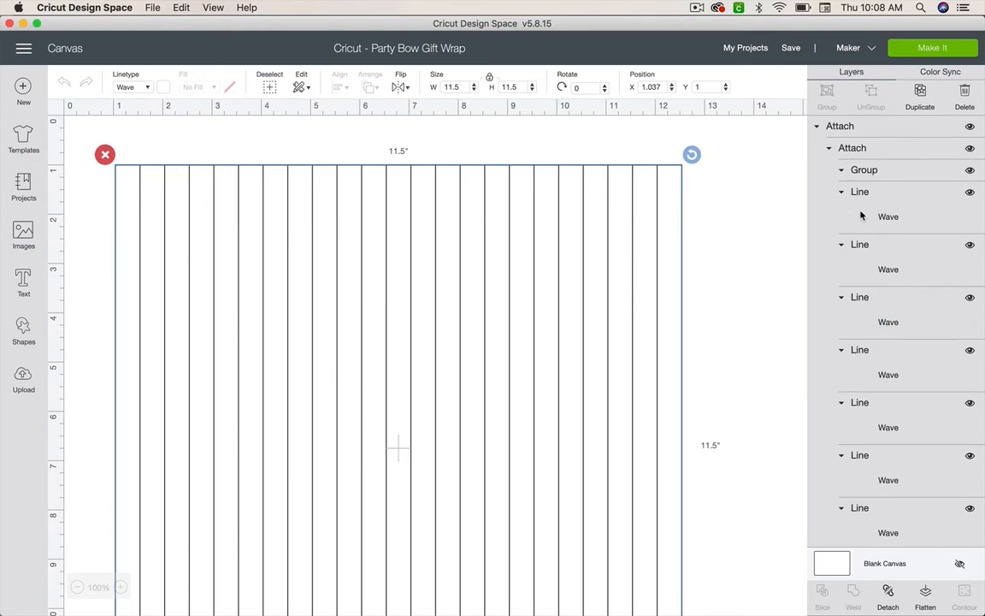
{"action": "scroll", "coordinate": [858, 471], "scroll_direction": "down", "scroll_amount": 3}
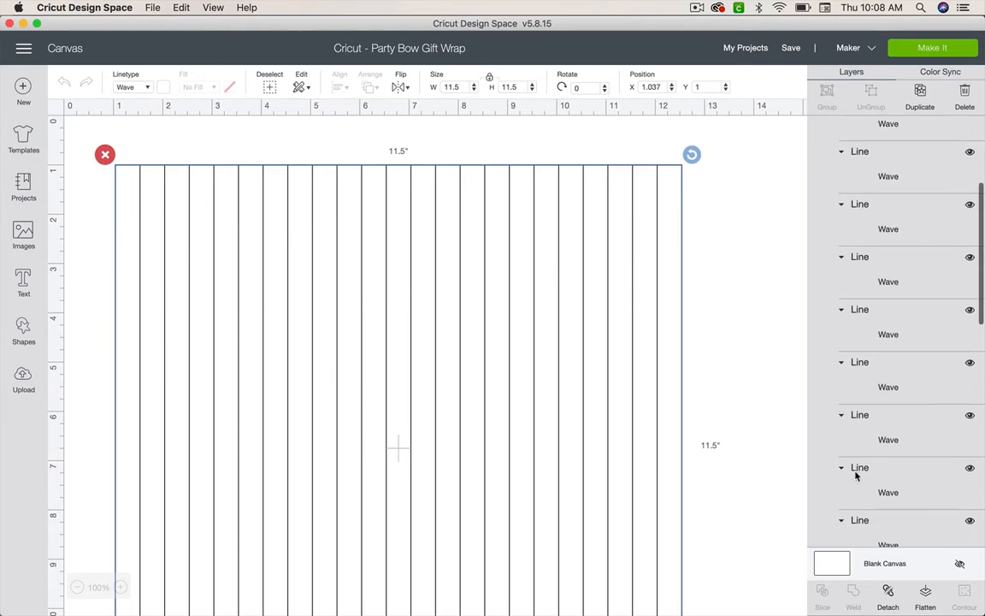
{"action": "scroll", "coordinate": [855, 475], "scroll_direction": "down", "scroll_amount": 5}
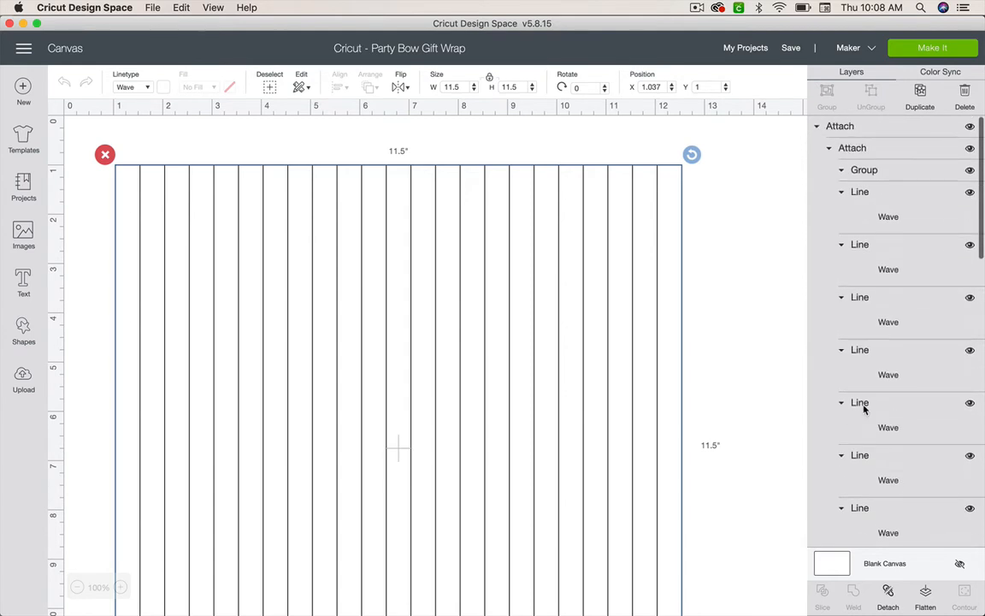
- Hide the first Line layer of the gift wrap design and show it again
{"action": "left_click", "coordinate": [958, 202]}
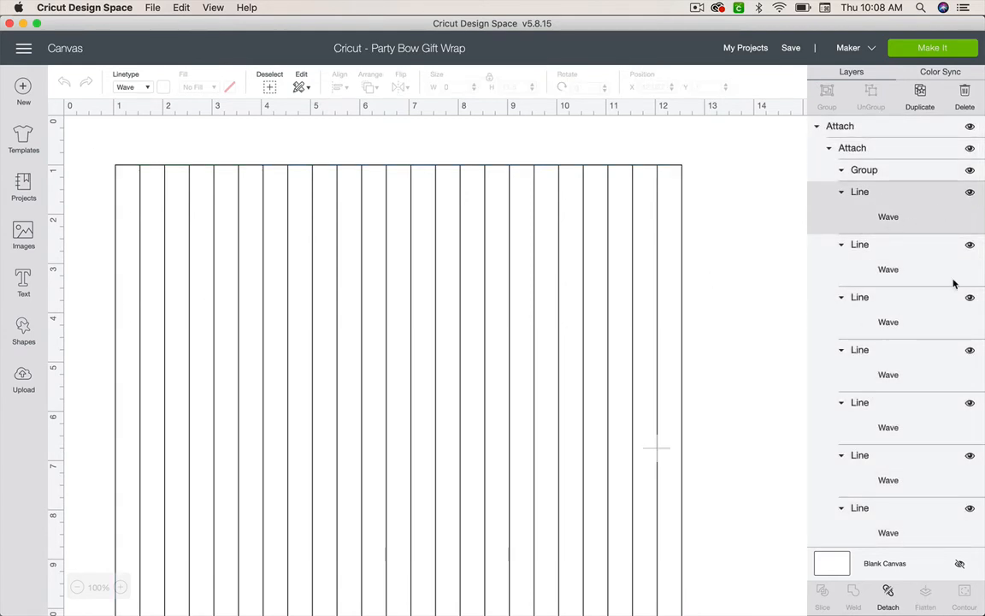
{"action": "left_click", "coordinate": [970, 195]}
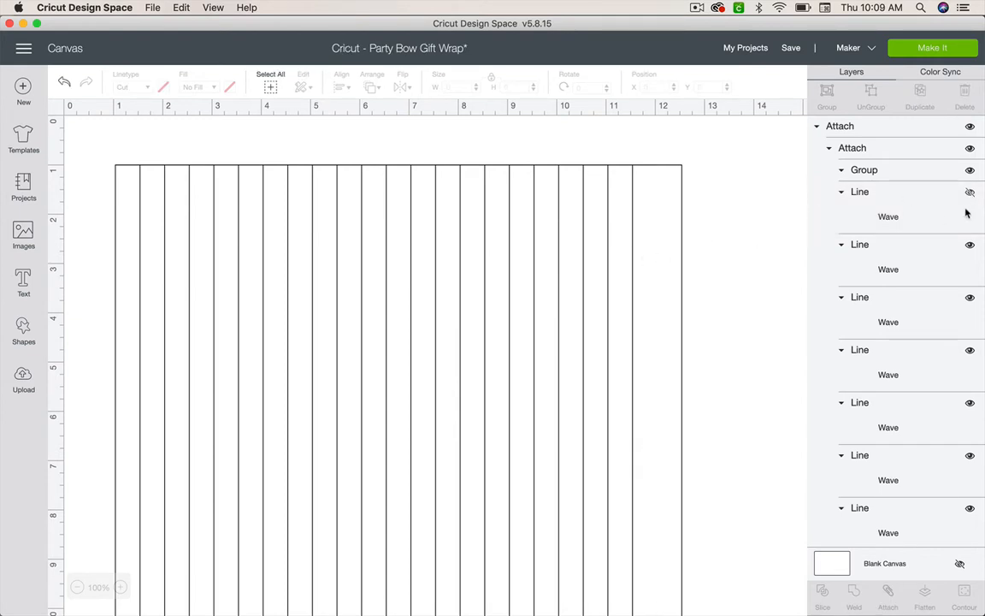
{"action": "left_click", "coordinate": [970, 195]}
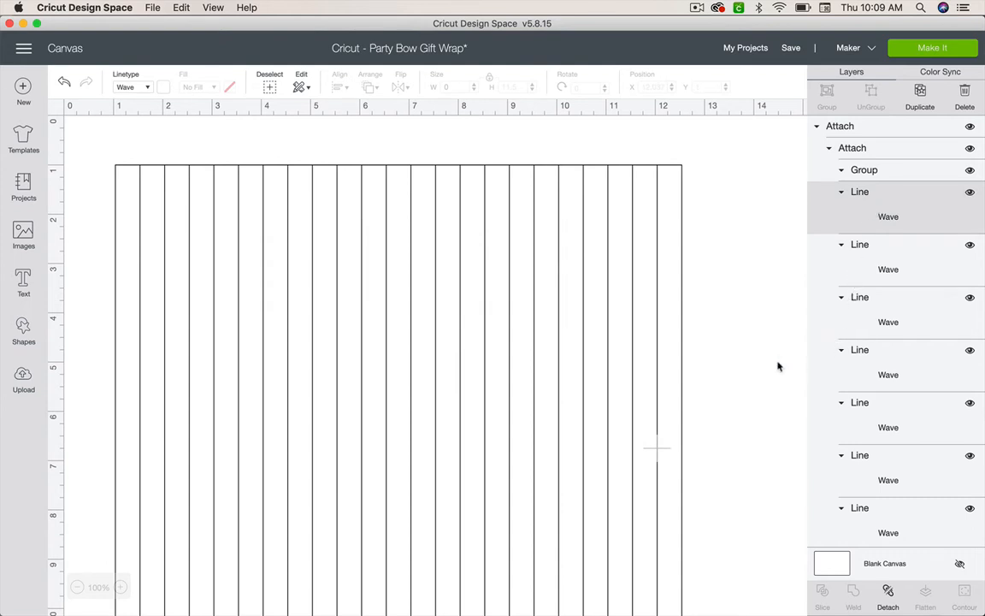
- Start a new blank project, replacing the unsaved gift wrap project on the canvas
{"action": "scroll", "coordinate": [849, 532], "scroll_direction": "down", "scroll_amount": 3}
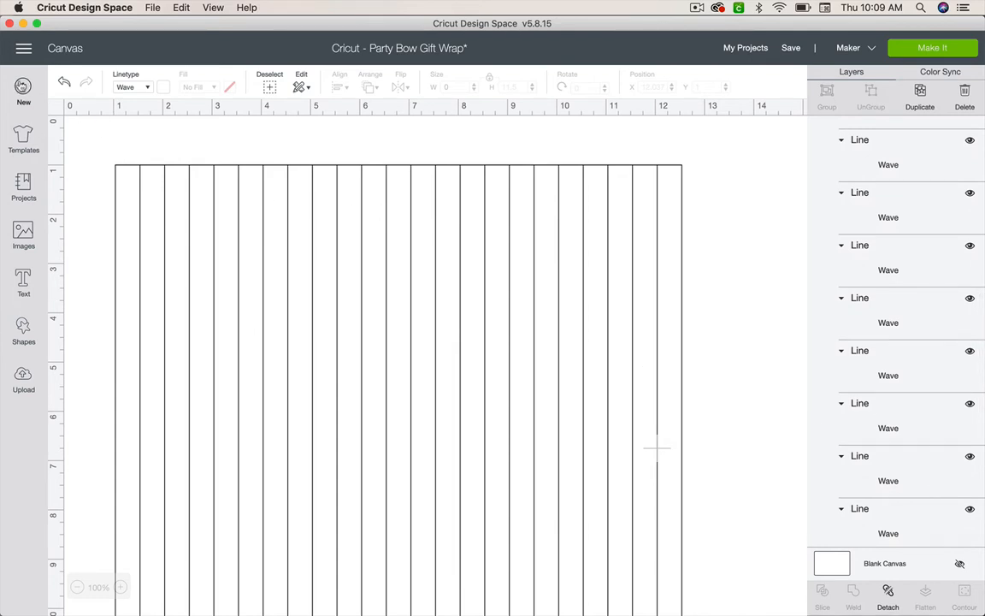
{"action": "left_click", "coordinate": [22, 86]}
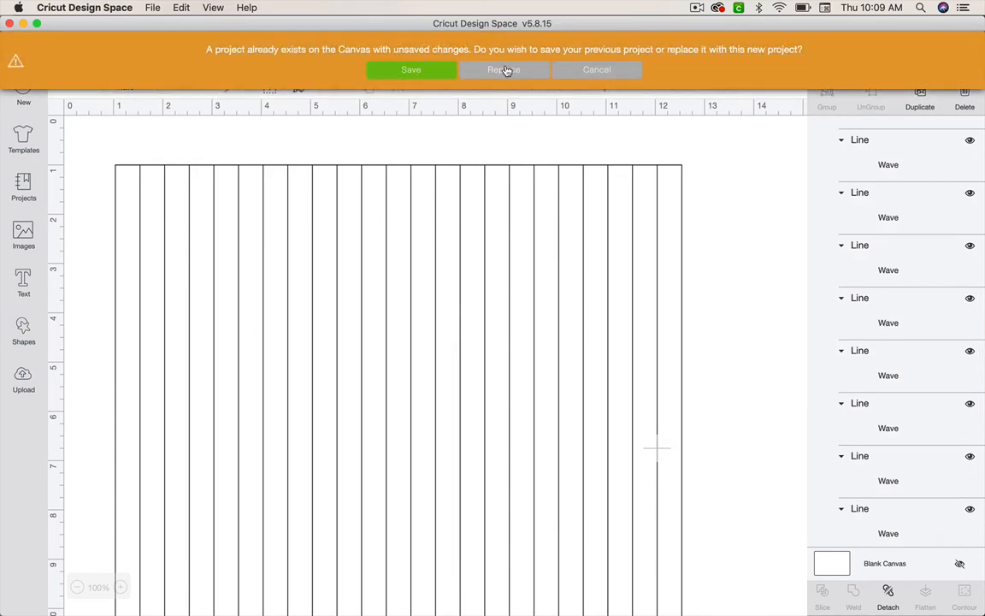
{"action": "left_click", "coordinate": [506, 71]}
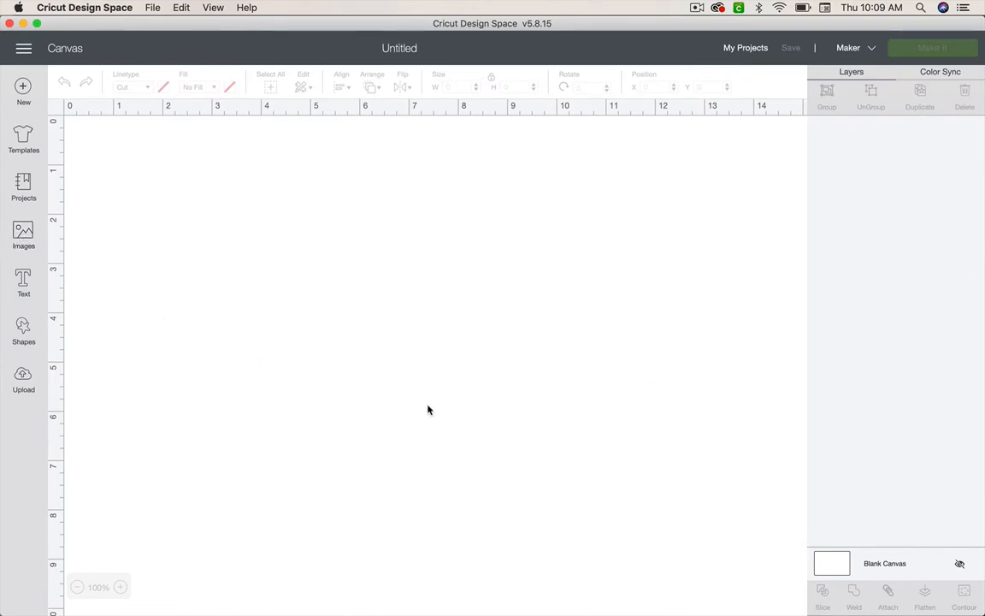
- Open the image library and search all images for "heart"
{"action": "left_click", "coordinate": [24, 232]}
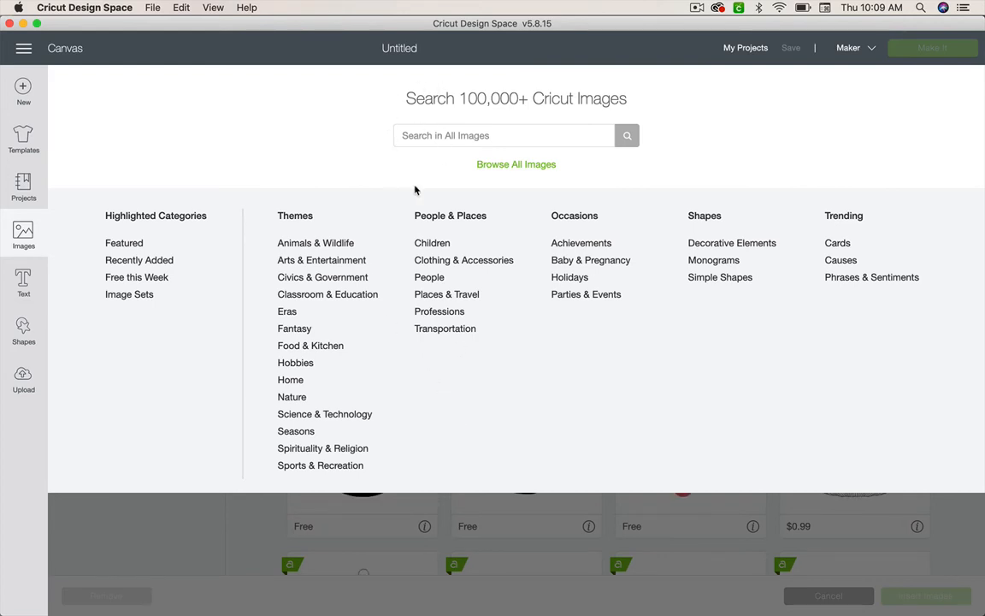
{"action": "left_click", "coordinate": [422, 134]}
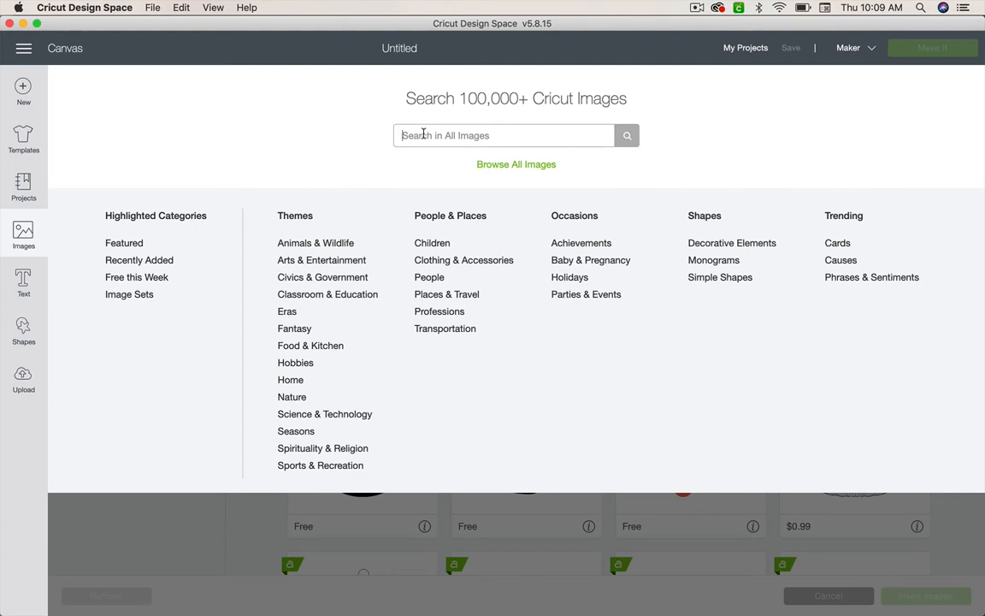
{"action": "type", "text": "hea"}
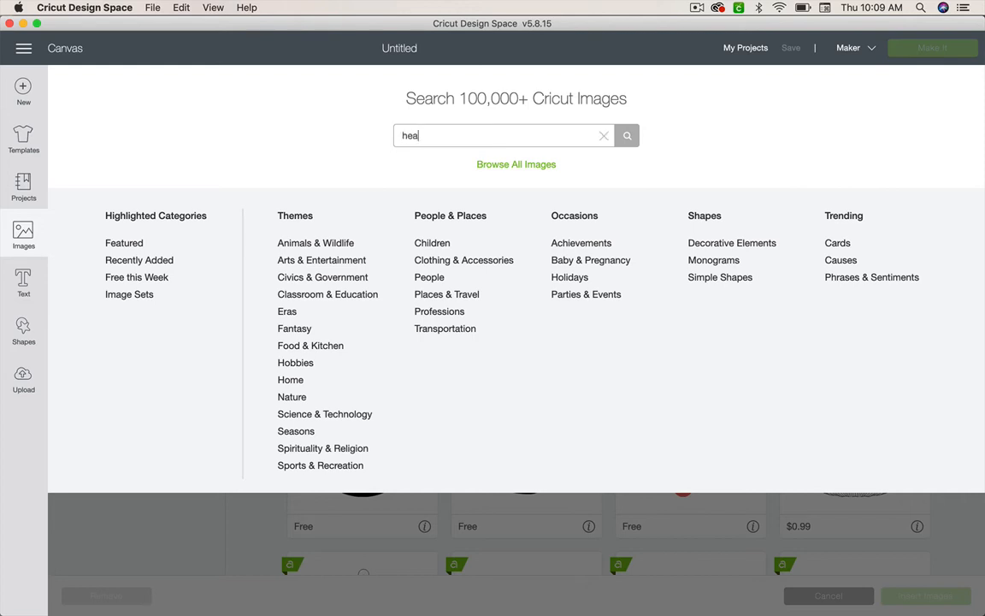
{"action": "type", "text": "rt"}
{"action": "key", "text": "Return"}
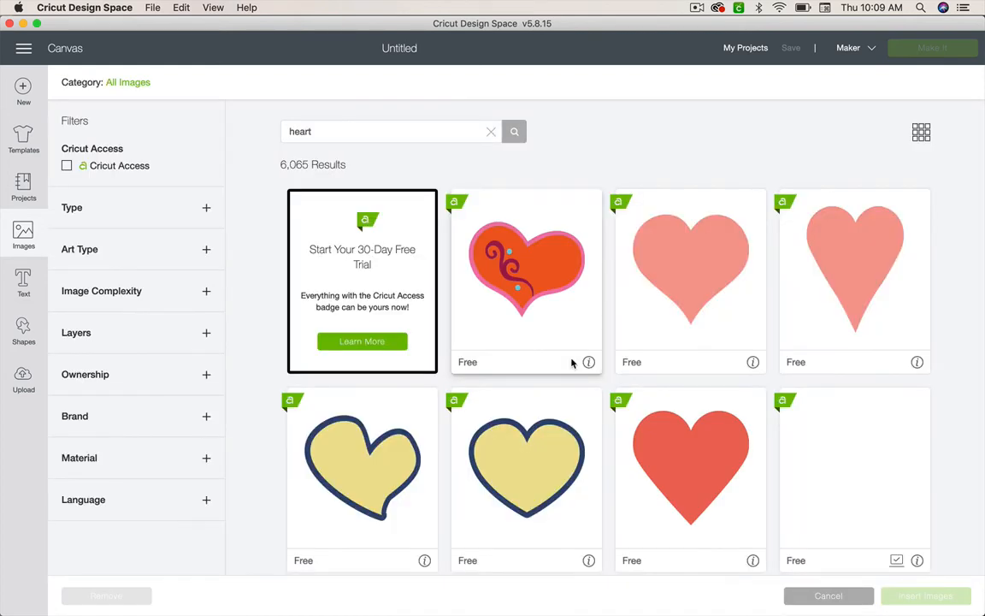
- Browse the heart images, comparing the free, purchased and priced ones that carry the Cricut Access badge
{"action": "scroll", "coordinate": [421, 462], "scroll_direction": "down", "scroll_amount": 2}
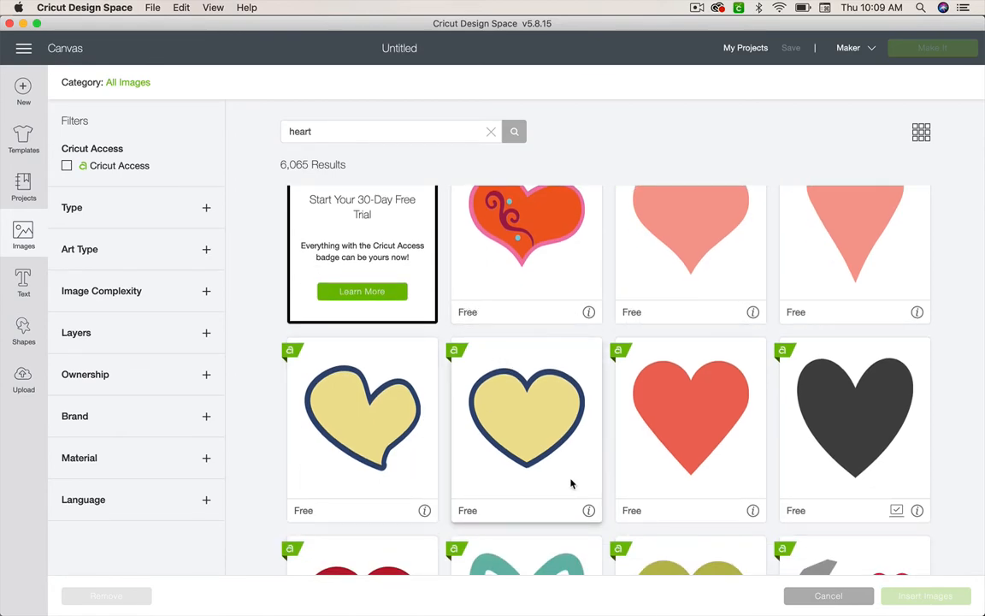
{"action": "scroll", "coordinate": [572, 482], "scroll_direction": "down", "scroll_amount": 8}
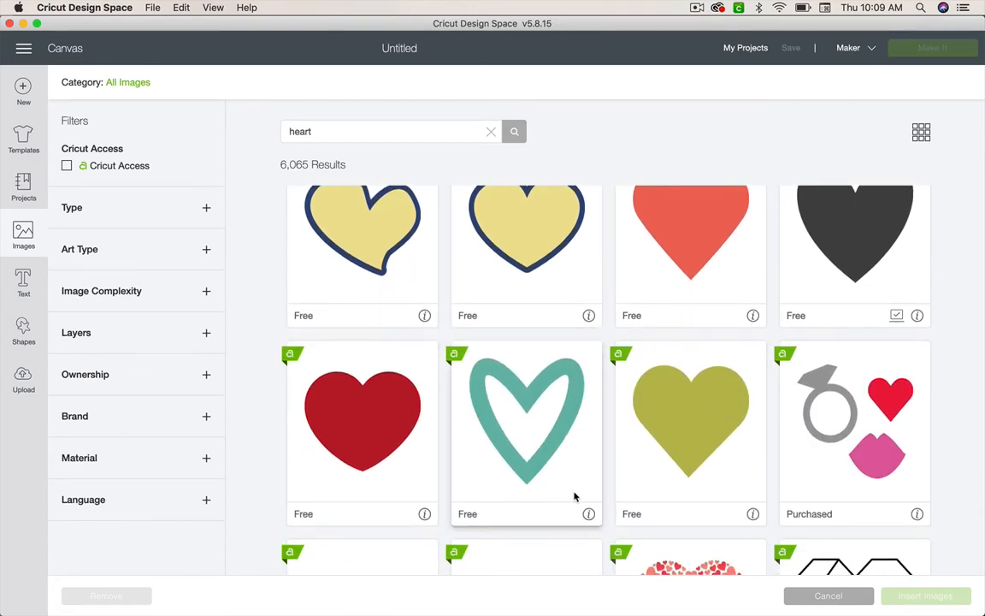
{"action": "scroll", "coordinate": [576, 497], "scroll_direction": "down", "scroll_amount": 5}
{"action": "scroll", "coordinate": [578, 496], "scroll_direction": "up", "scroll_amount": 3}
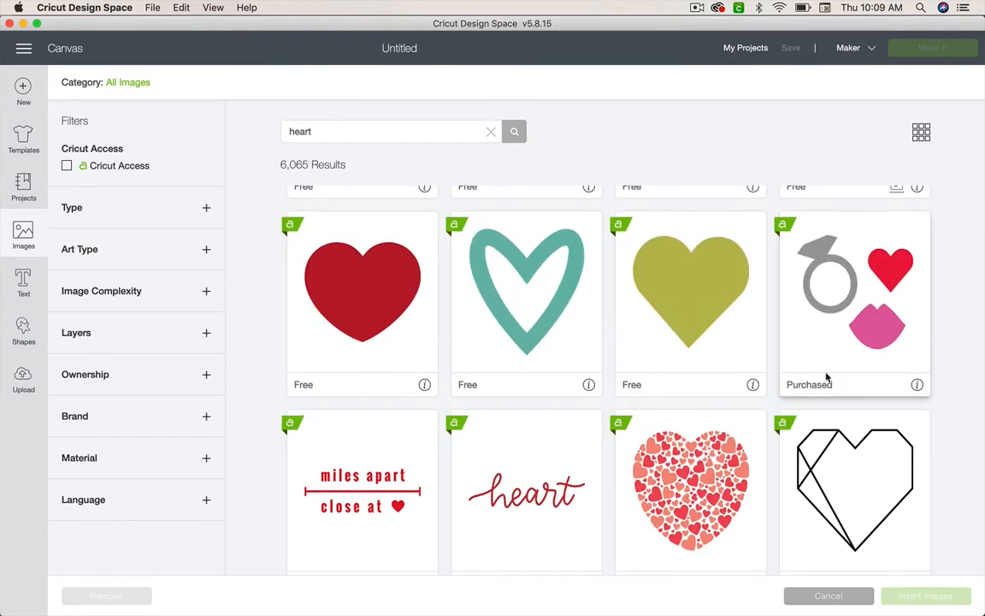
{"action": "scroll", "coordinate": [798, 370], "scroll_direction": "down", "scroll_amount": 9}
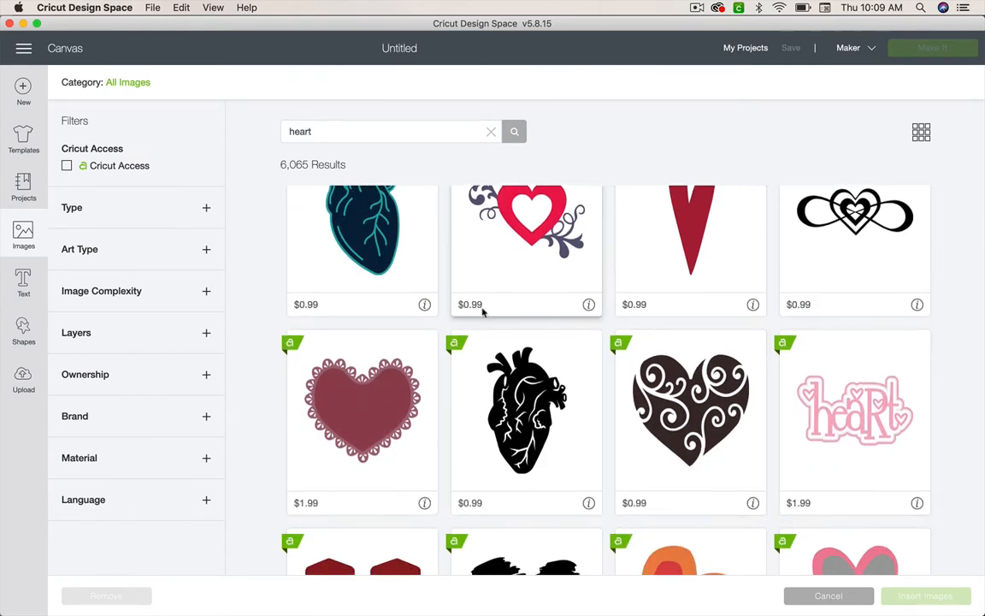
{"action": "scroll", "coordinate": [704, 274], "scroll_direction": "up", "scroll_amount": 8}
{"action": "scroll", "coordinate": [704, 275], "scroll_direction": "up", "scroll_amount": 2}
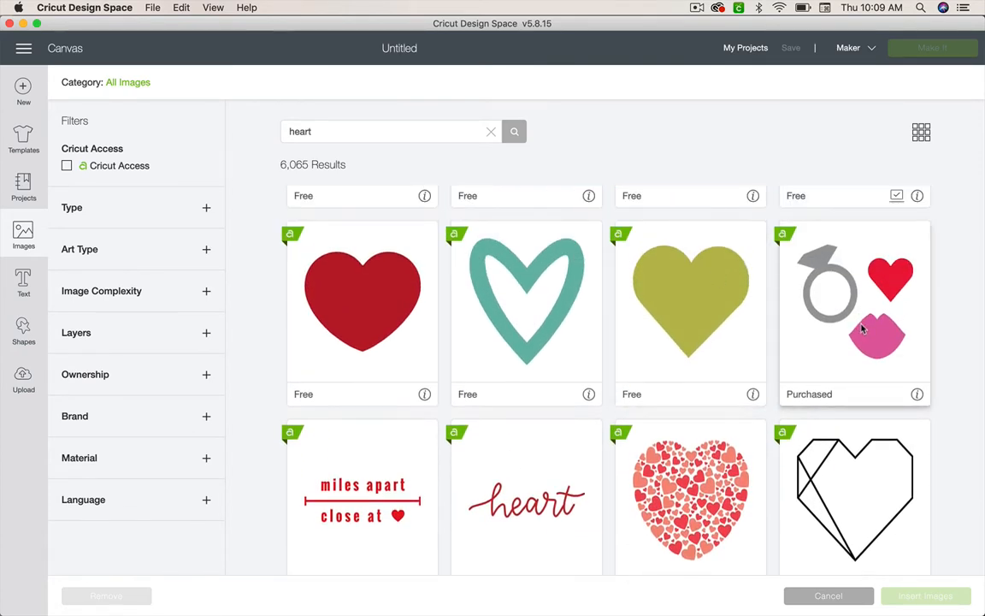
{"action": "scroll", "coordinate": [558, 461], "scroll_direction": "down", "scroll_amount": 8}
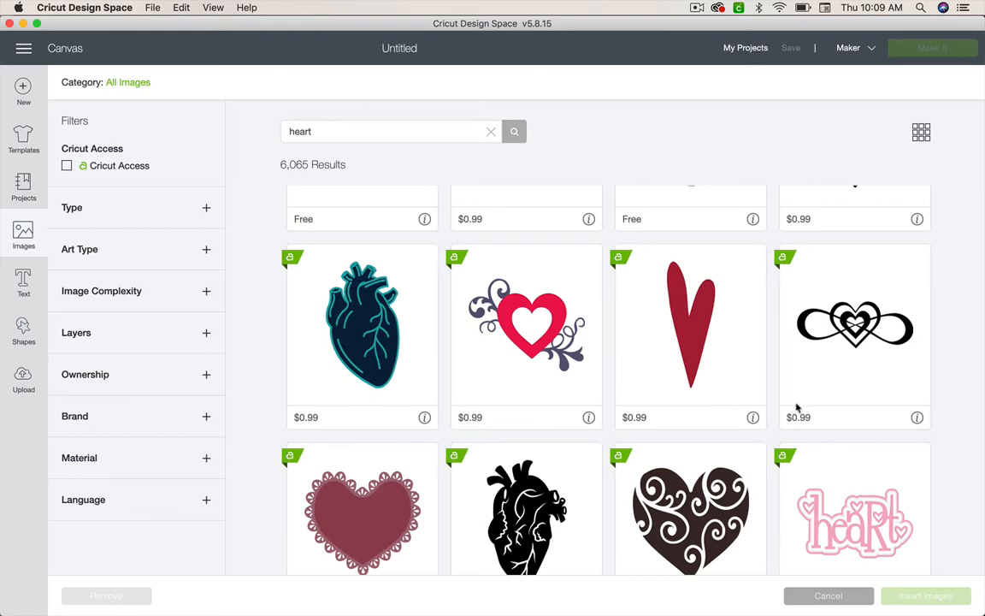
{"action": "scroll", "coordinate": [684, 444], "scroll_direction": "down", "scroll_amount": 6}
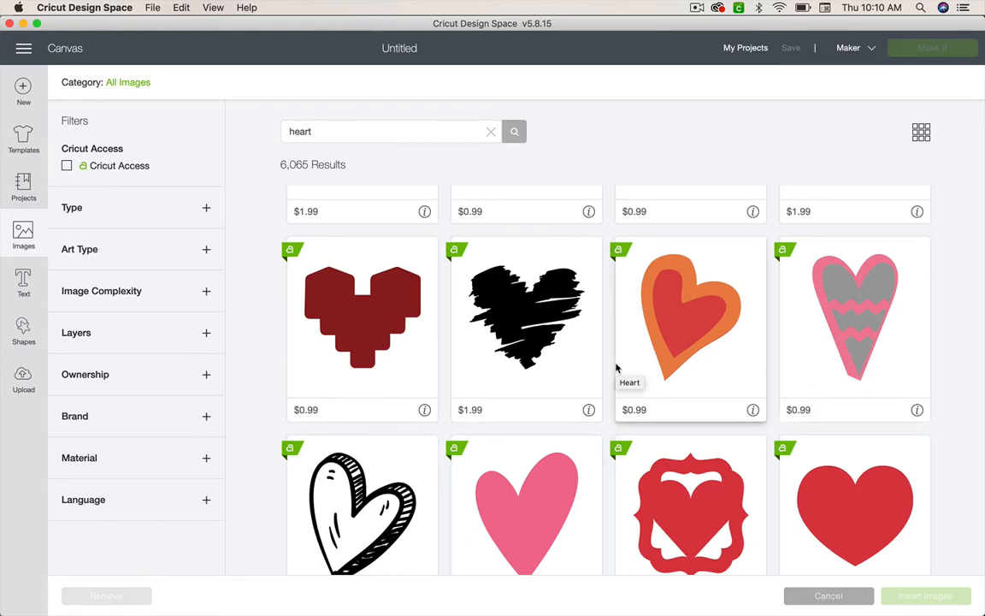
{"action": "scroll", "coordinate": [521, 409], "scroll_direction": "down", "scroll_amount": 10}
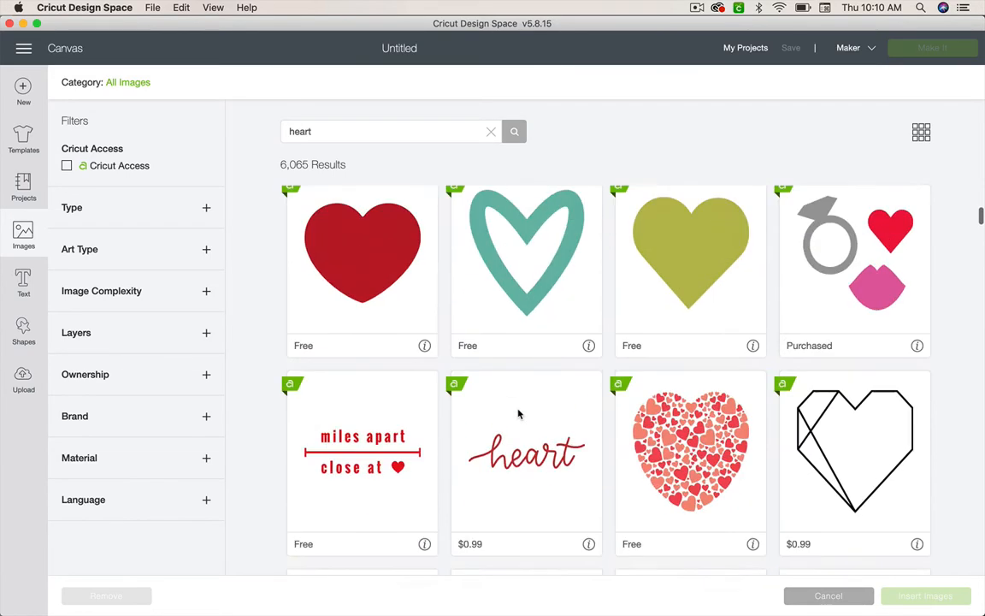
- Insert the free teal outlined heart onto the canvas and move it to about X 2.47, Y 1.31
{"action": "scroll", "coordinate": [519, 414], "scroll_direction": "up", "scroll_amount": 4}
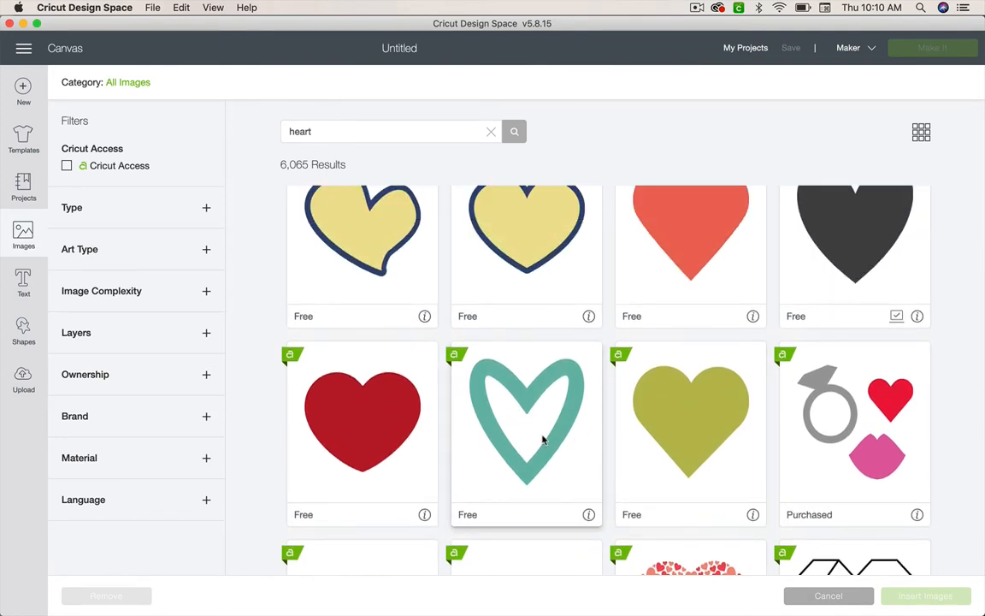
{"action": "left_click", "coordinate": [543, 439]}
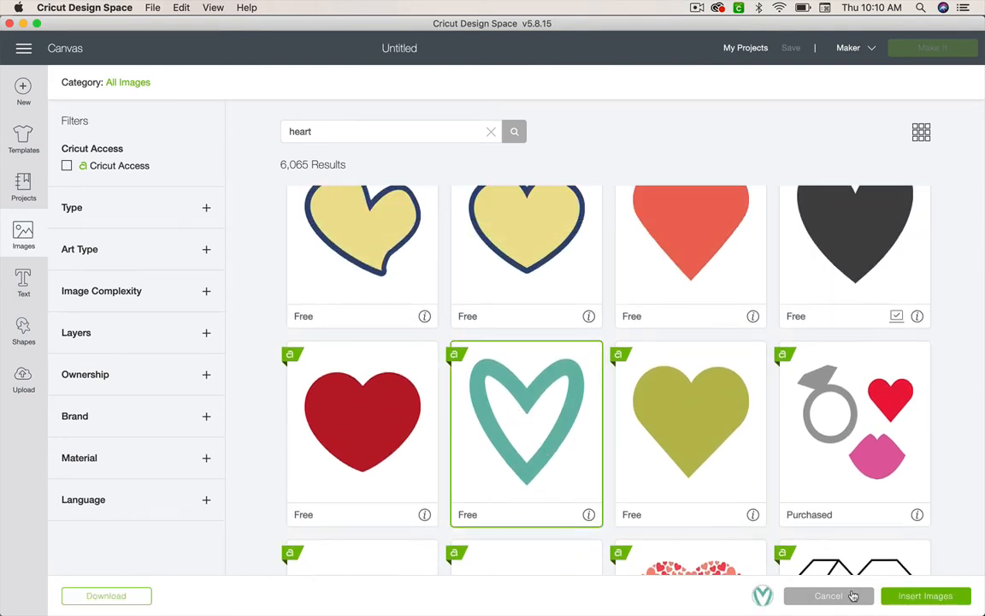
{"action": "left_click", "coordinate": [912, 597]}
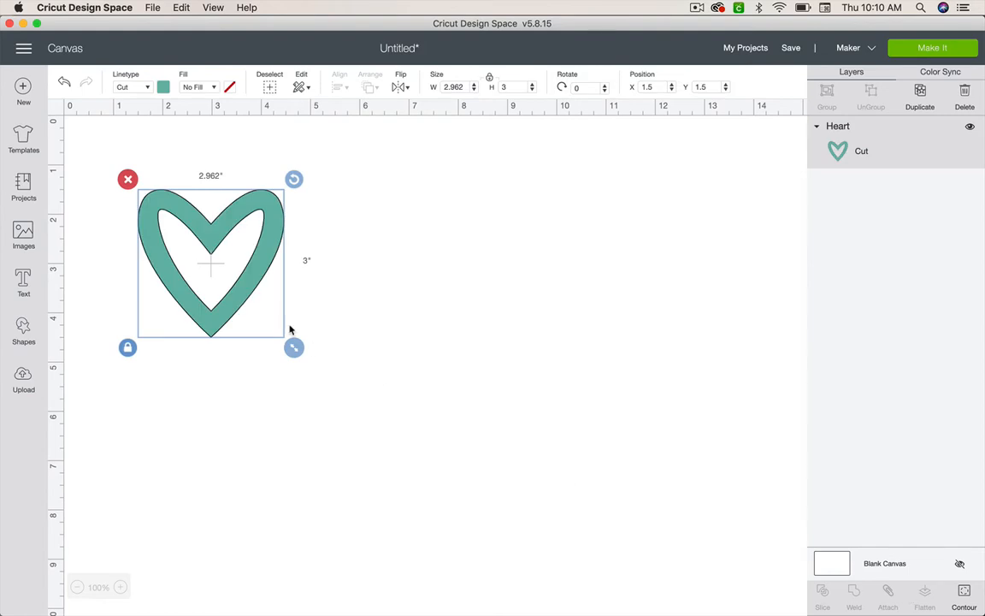
{"action": "left_click_drag", "start_coordinate": [251, 282], "coordinate": [294, 279]}
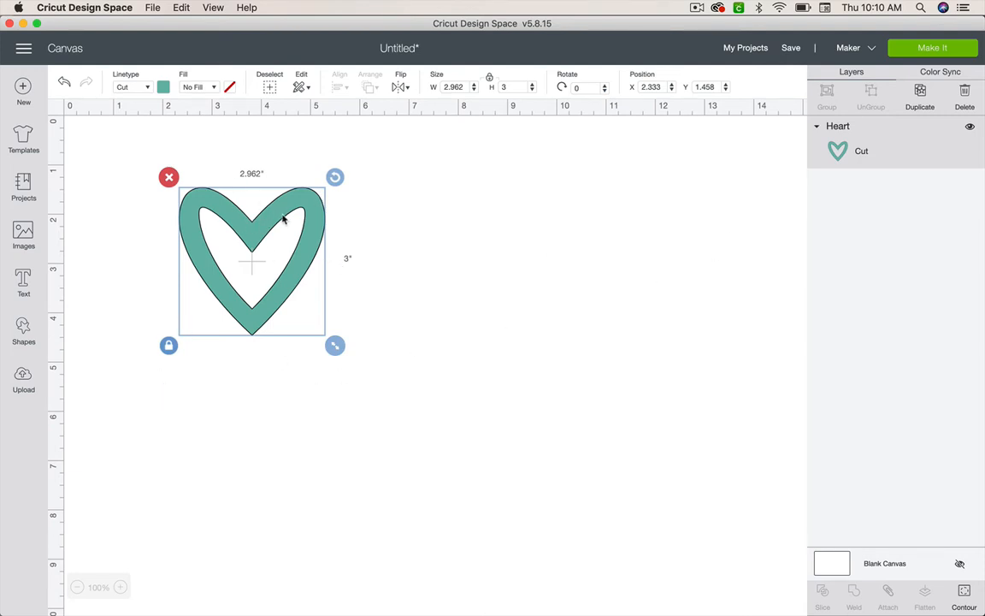
{"action": "mouse_move", "coordinate": [280, 210]}
{"action": "left_mouse_down"}
{"action": "mouse_move", "coordinate": [314, 189]}
{"action": "mouse_move", "coordinate": [286, 202]}
{"action": "left_mouse_up"}
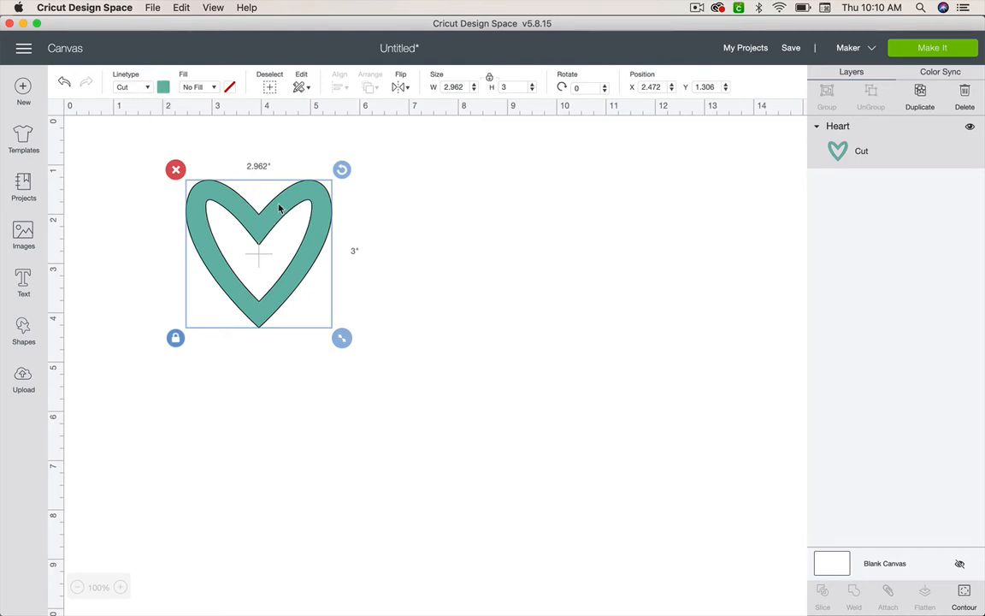
- Change the heart's material color to red and move the heart to about X 1.54, Y 0.94
{"action": "left_click", "coordinate": [163, 87]}
{"action": "left_click", "coordinate": [177, 176]}
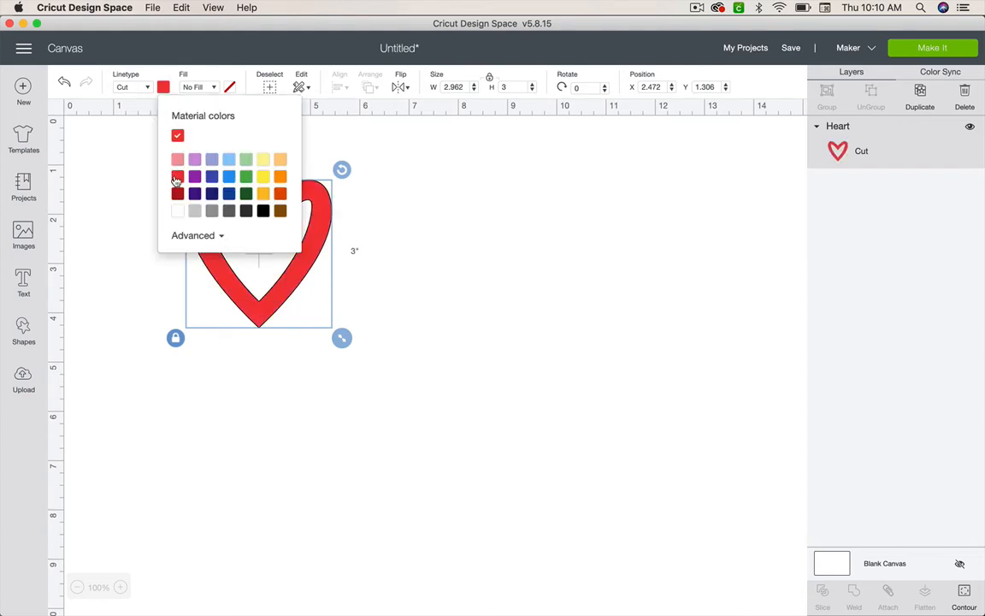
{"action": "left_click", "coordinate": [382, 319]}
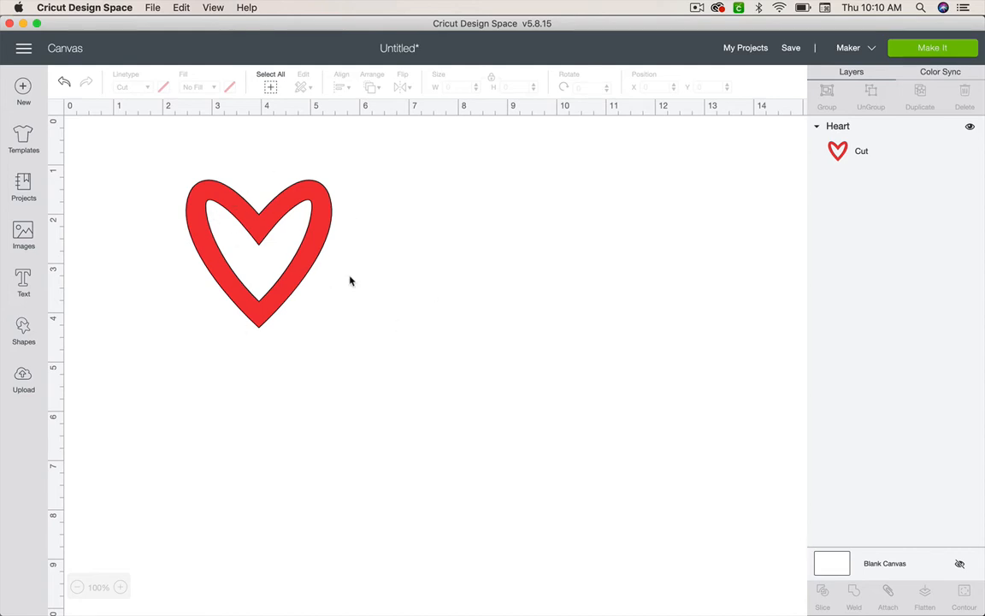
{"action": "left_click_drag", "start_coordinate": [269, 217], "coordinate": [220, 200]}
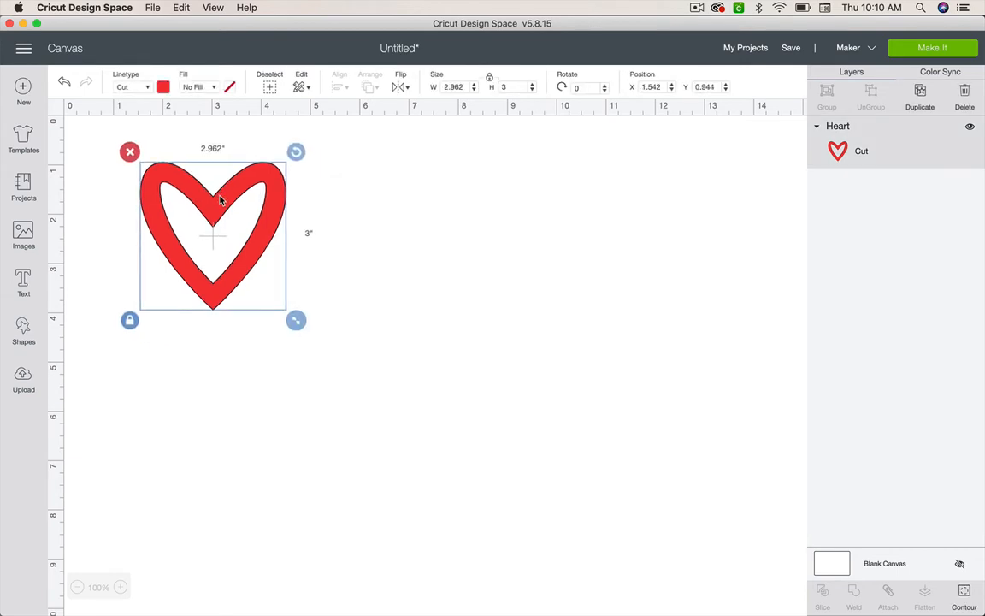
- Undo the heart's last move and its color change
{"action": "left_click", "coordinate": [64, 82]}
{"action": "left_click", "coordinate": [66, 83]}
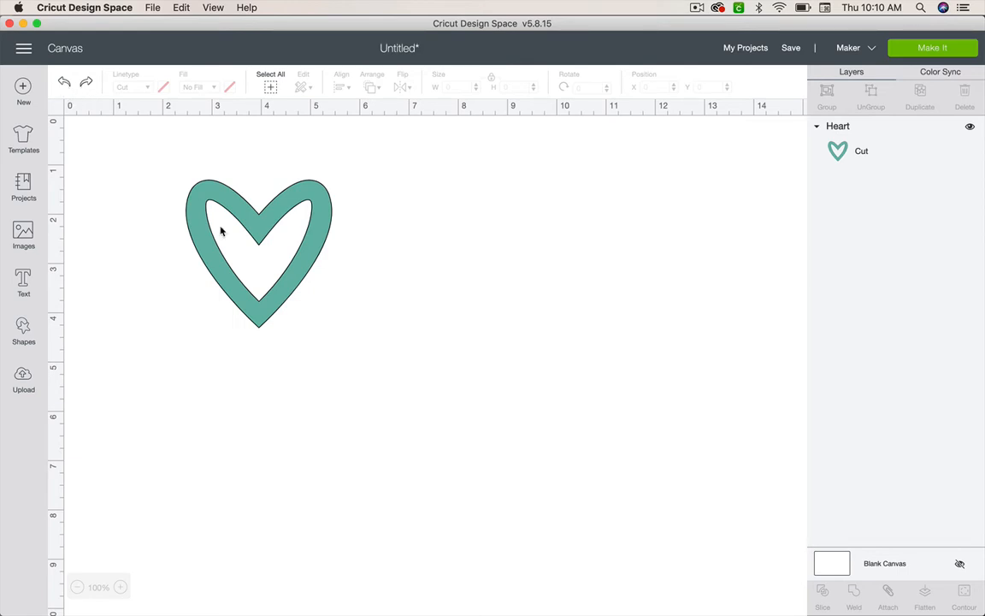
- Move the teal heart to about X 2, Y 0.9 and leave it selected
{"action": "left_click_drag", "start_coordinate": [229, 201], "coordinate": [207, 180]}
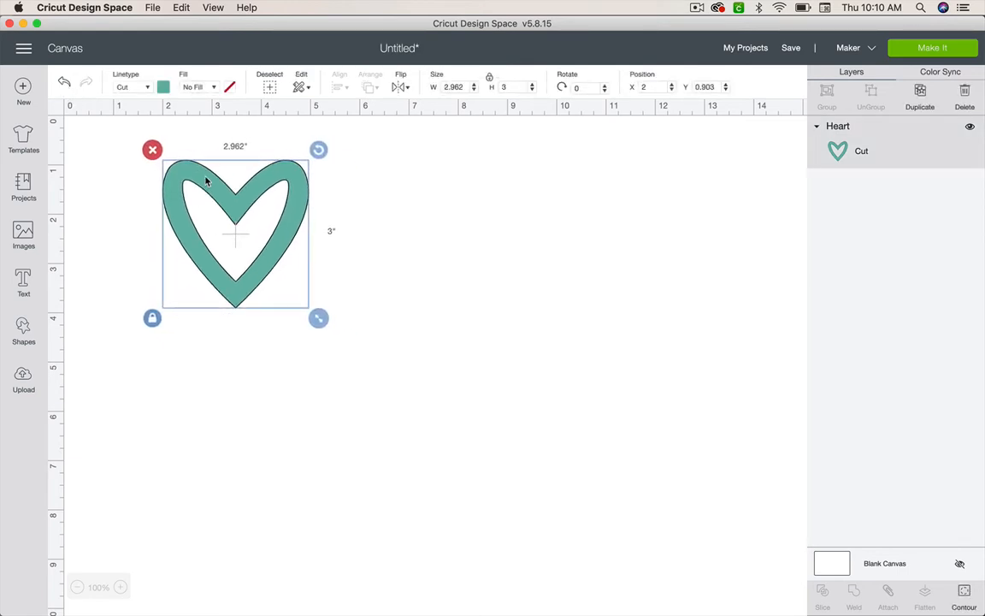
{"action": "left_click", "coordinate": [462, 218]}
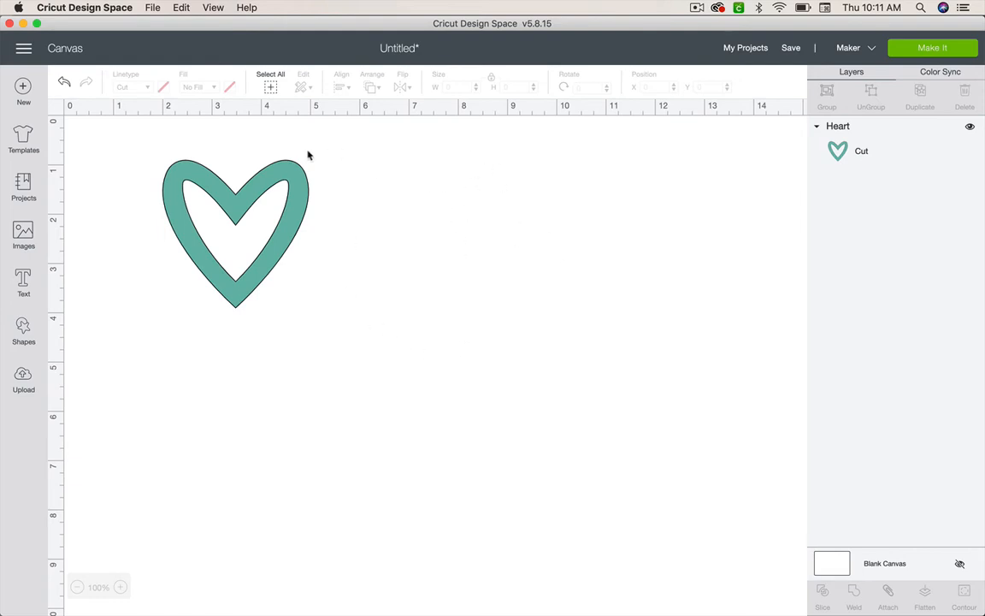
{"action": "left_click", "coordinate": [233, 204]}
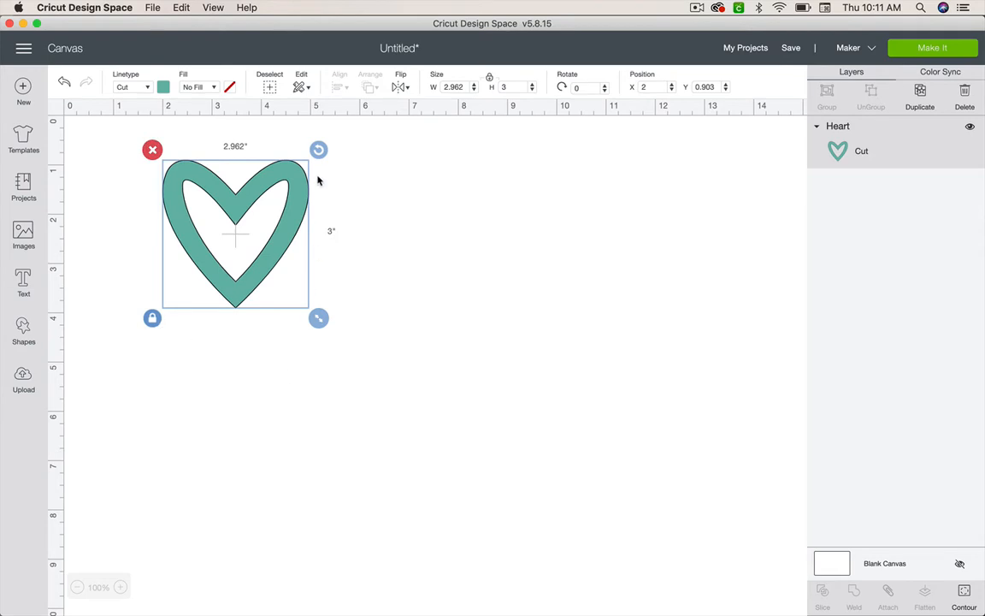
- Delete the teal heart from the canvas twice, undoing each deletion
{"action": "left_click", "coordinate": [363, 268]}
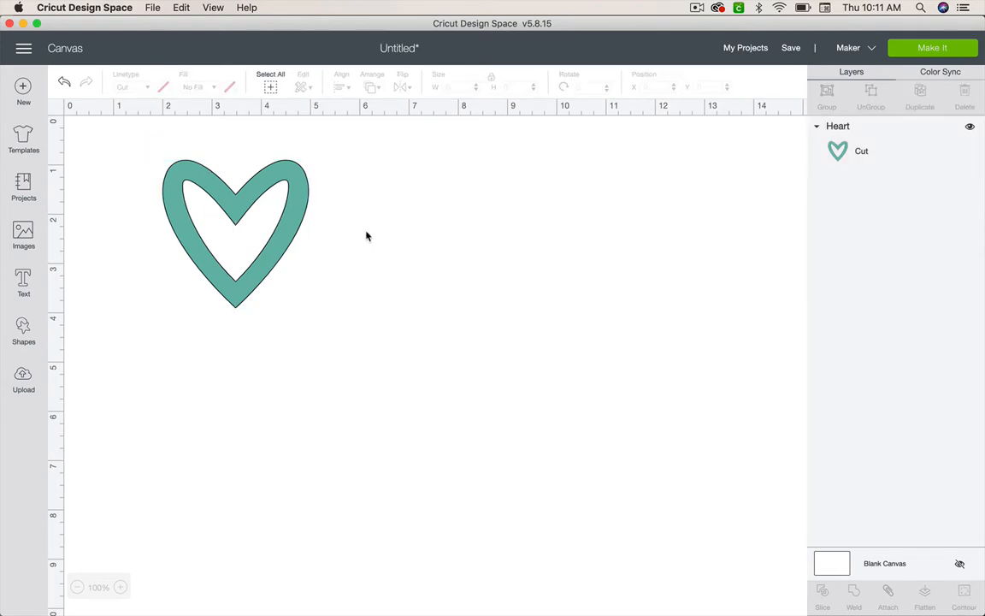
{"action": "left_click", "coordinate": [847, 154]}
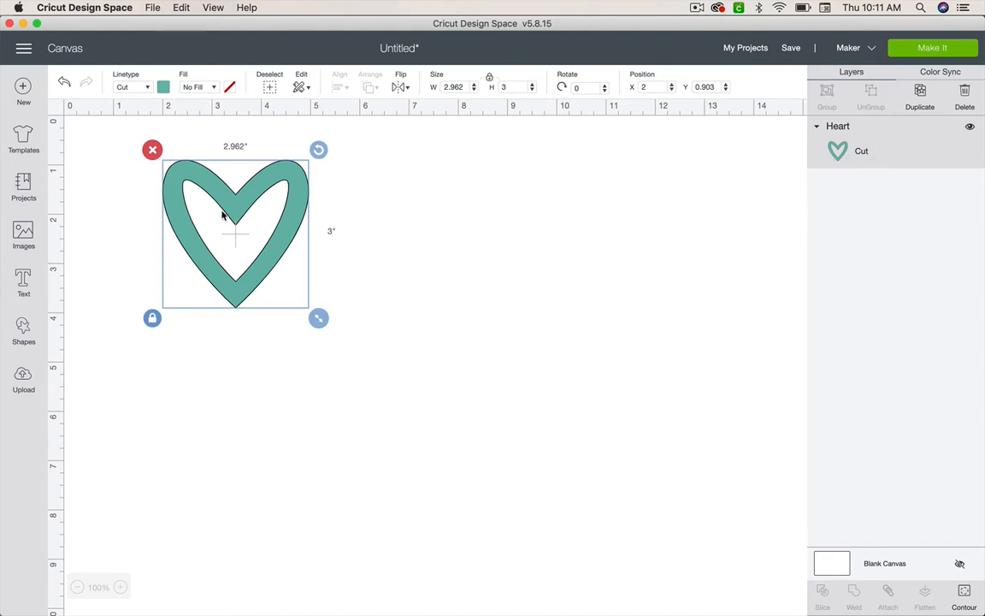
{"action": "left_click", "coordinate": [152, 150]}
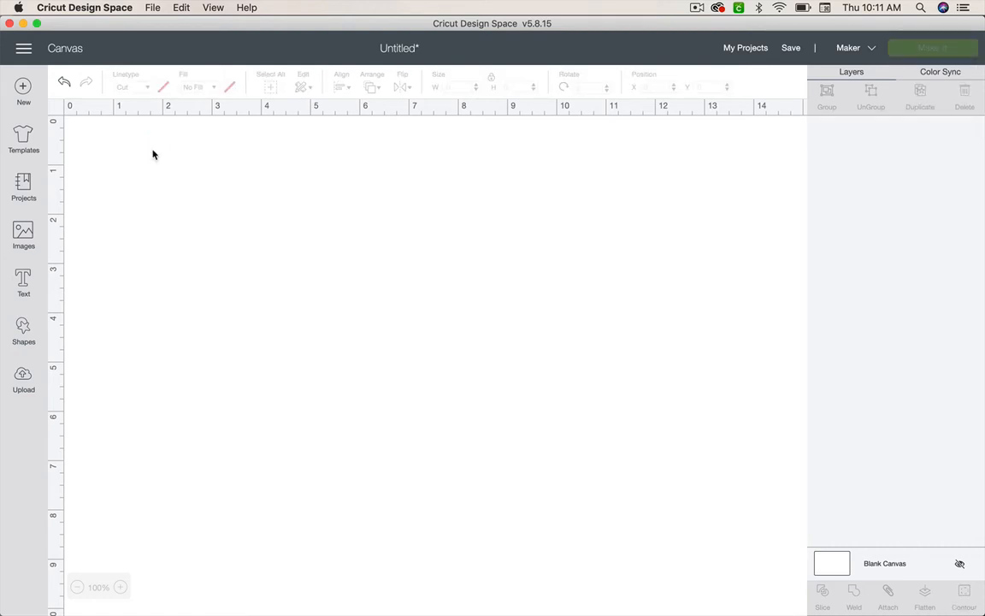
{"action": "left_click", "coordinate": [64, 83]}
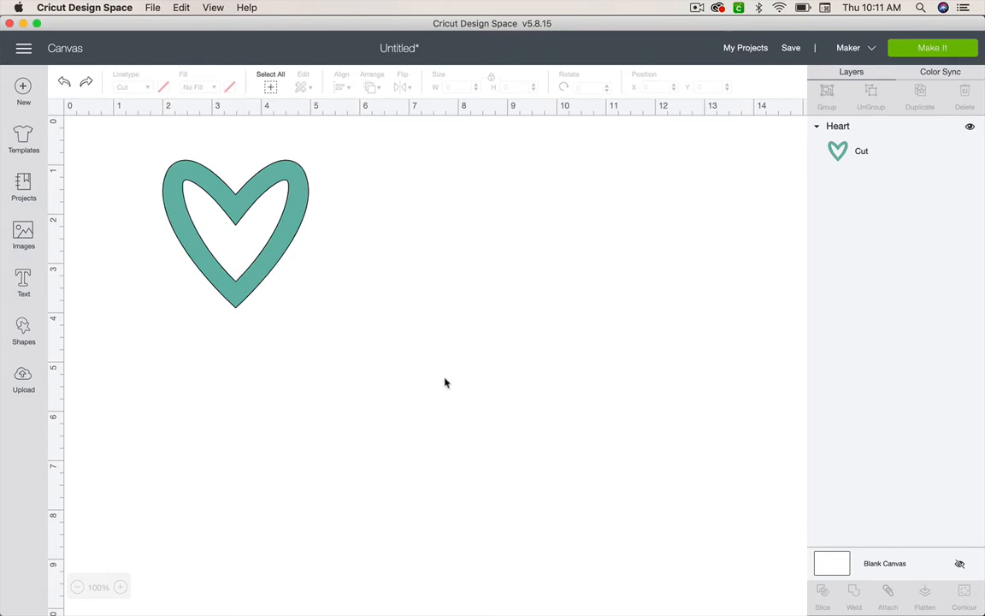
{"action": "left_click", "coordinate": [266, 259]}
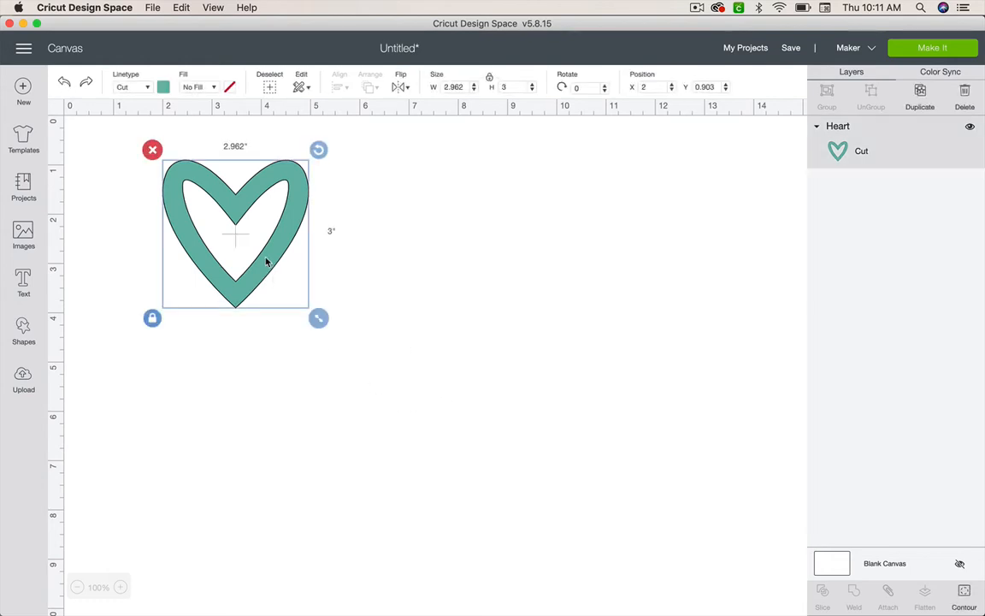
{"action": "left_click", "coordinate": [152, 150]}
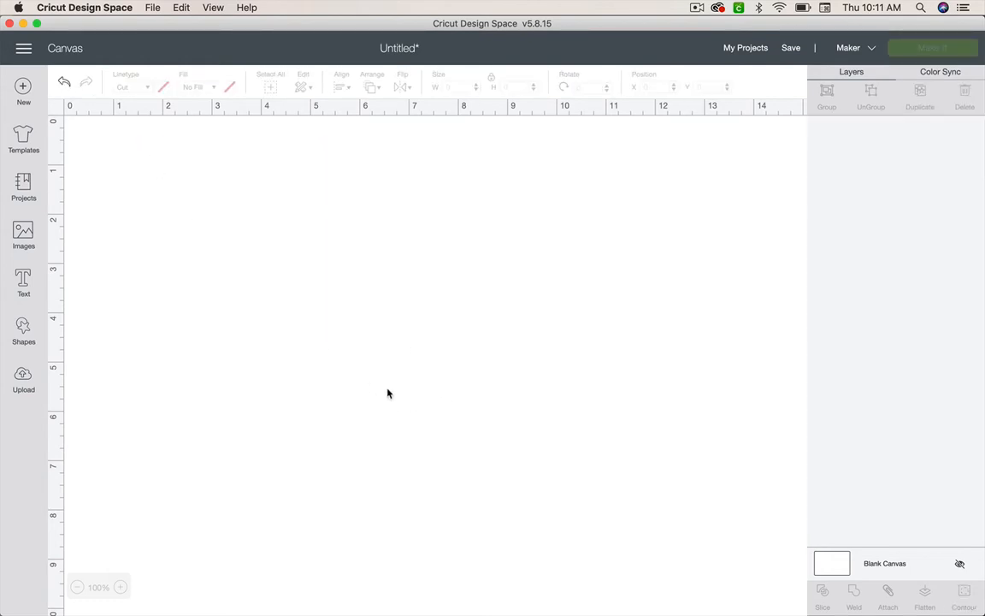
{"action": "key", "text": "super+z"}
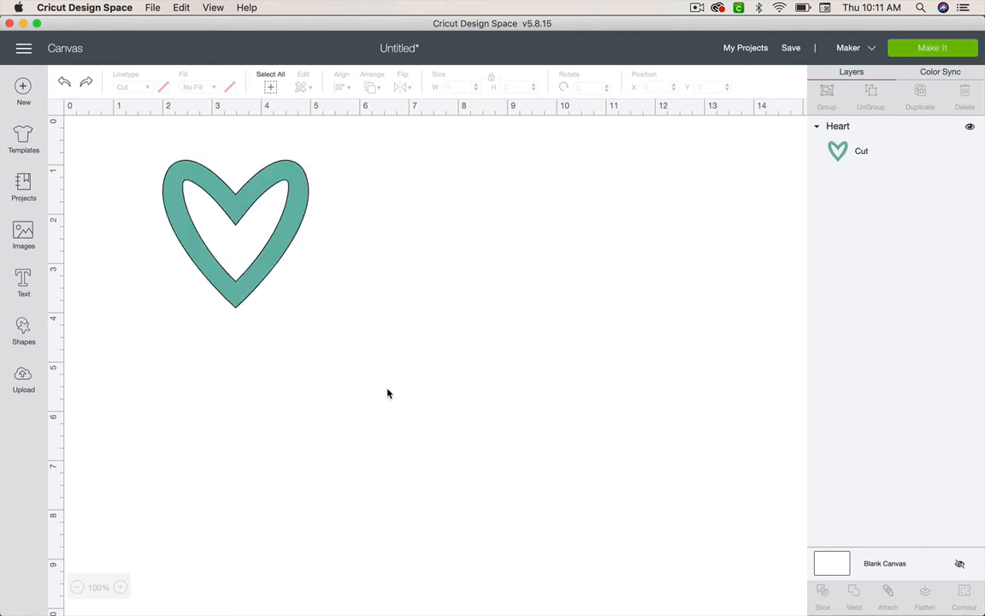
- Duplicate the teal heart and place the copy beside the original at about X 5.13, Y 0.89
{"action": "left_click", "coordinate": [244, 198]}
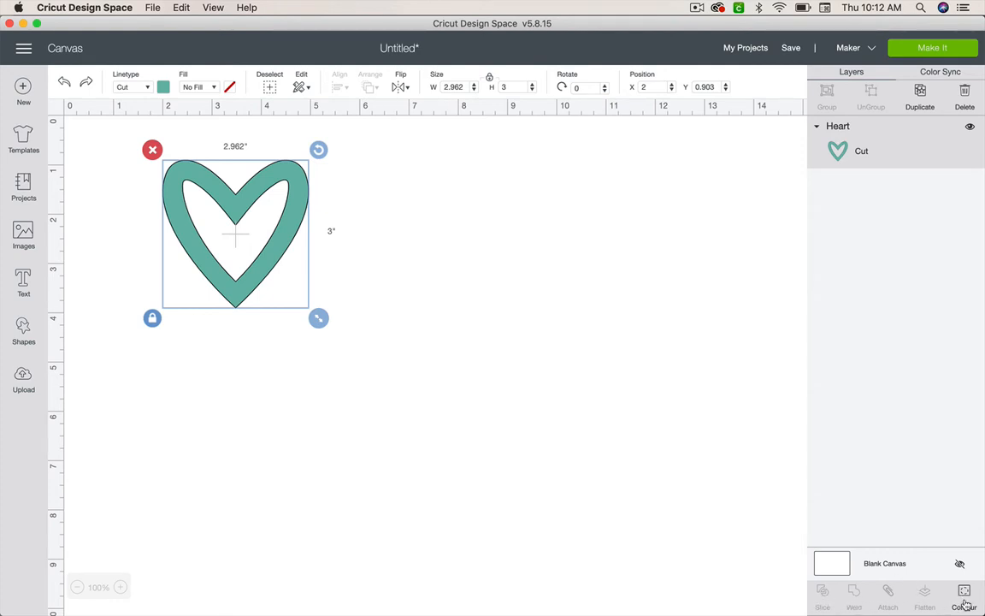
{"action": "left_click", "coordinate": [920, 90]}
{"action": "left_click_drag", "start_coordinate": [318, 245], "coordinate": [446, 220]}
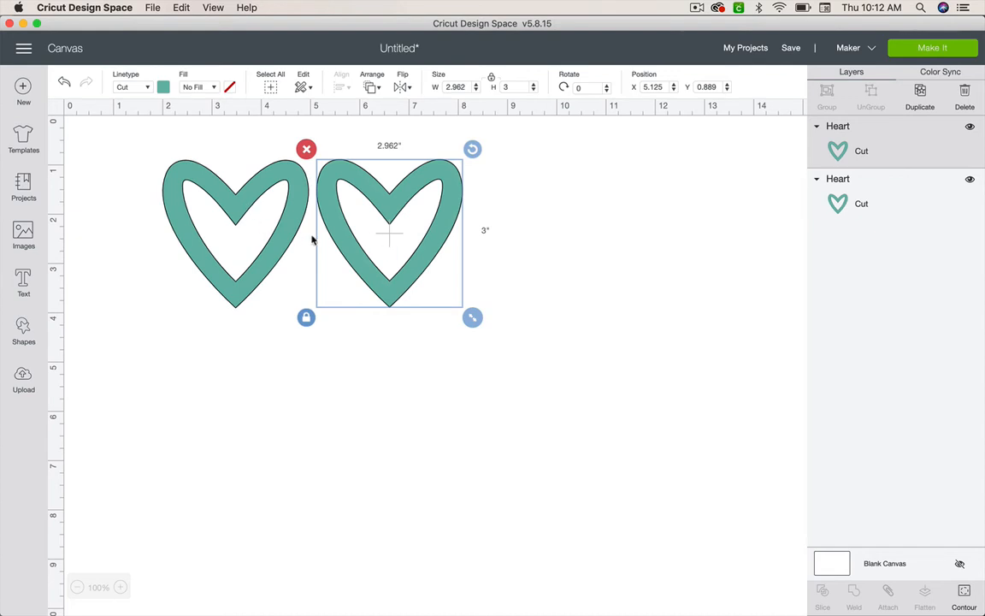
- Group the two hearts, move the group to about X 1.99, Y 0.97, and ungroup them
{"action": "left_click_drag", "start_coordinate": [514, 331], "coordinate": [138, 147]}
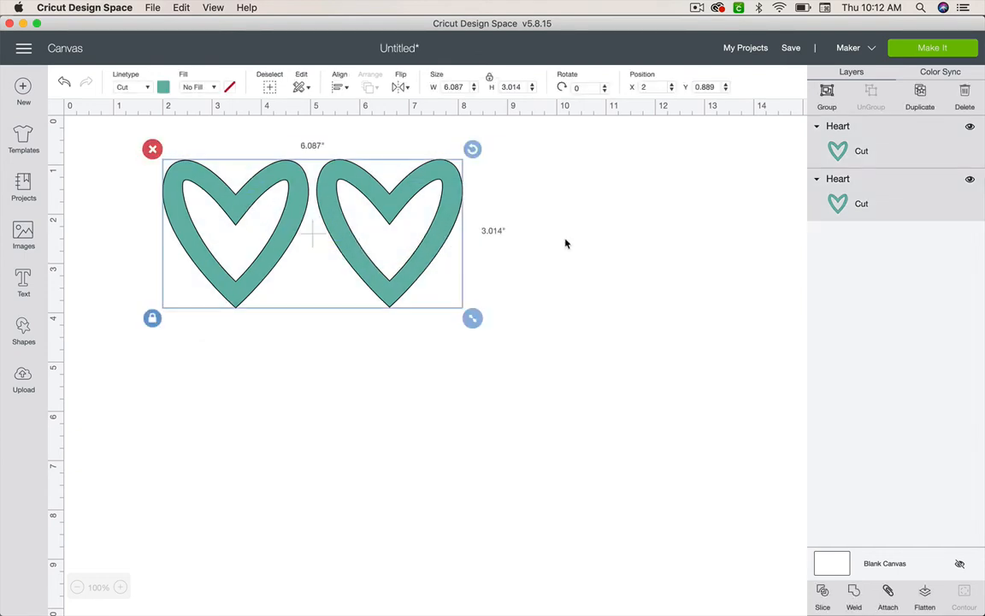
{"action": "left_click", "coordinate": [828, 97]}
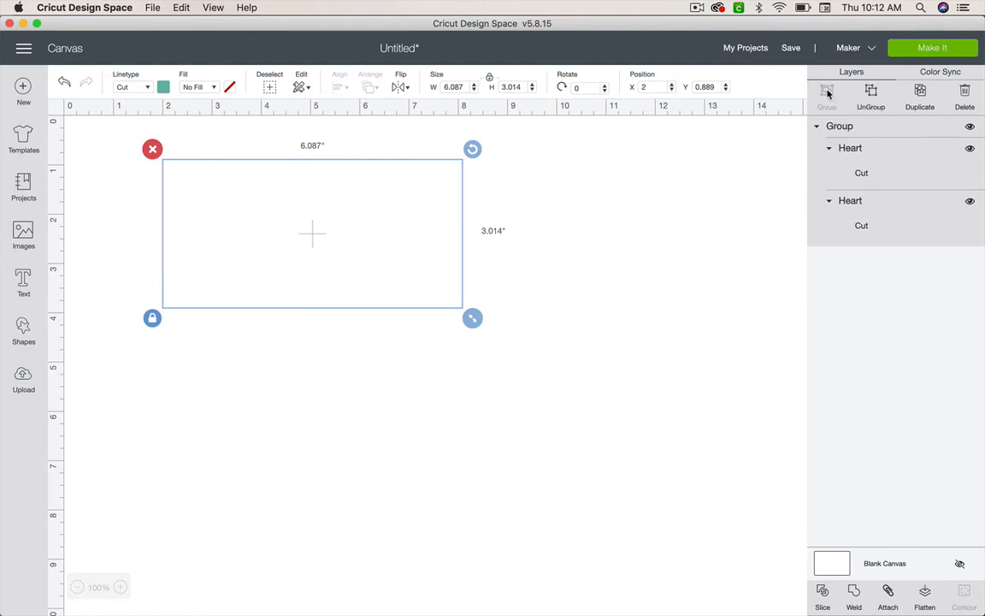
{"action": "mouse_move", "coordinate": [455, 205]}
{"action": "left_mouse_down"}
{"action": "mouse_move", "coordinate": [563, 304]}
{"action": "mouse_move", "coordinate": [510, 207]}
{"action": "mouse_move", "coordinate": [457, 211]}
{"action": "left_mouse_up"}
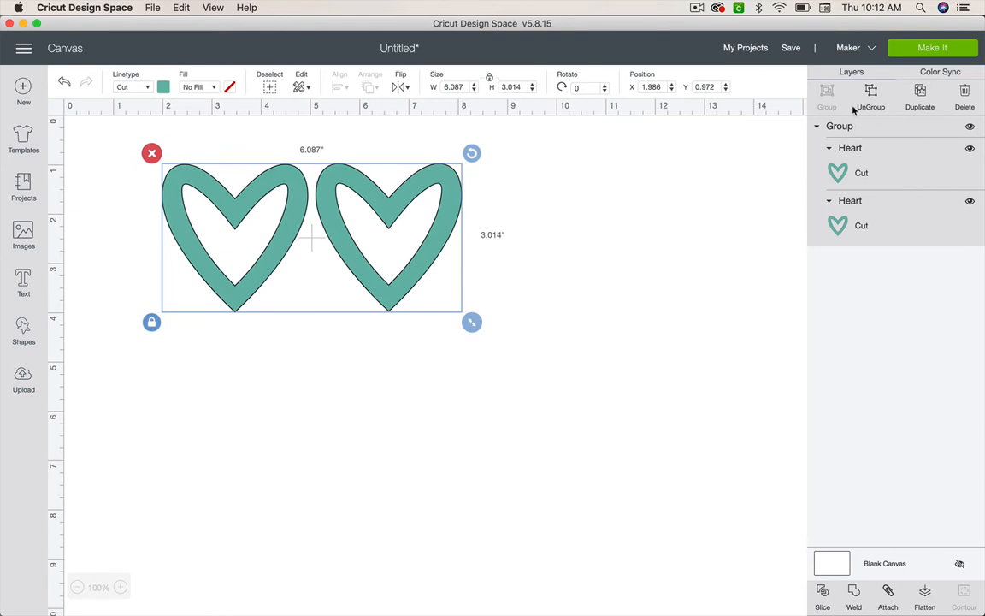
{"action": "left_click", "coordinate": [870, 98]}
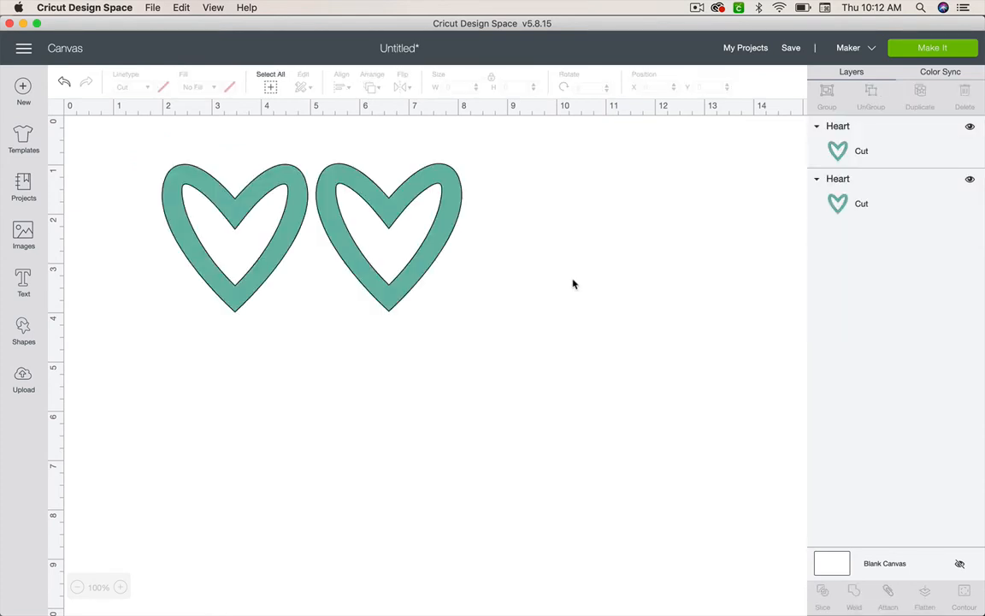
- Move the right heart on its own to about X 5.47, Y 0.97 and deselect it
{"action": "left_click_drag", "start_coordinate": [441, 244], "coordinate": [458, 243]}
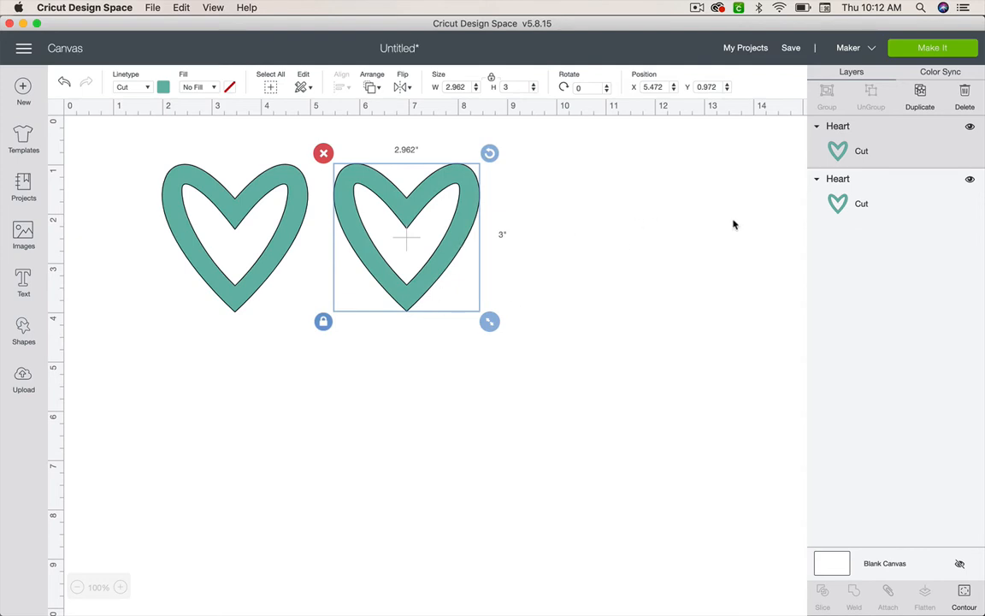
{"action": "left_click", "coordinate": [864, 191]}
{"action": "left_click", "coordinate": [525, 343]}
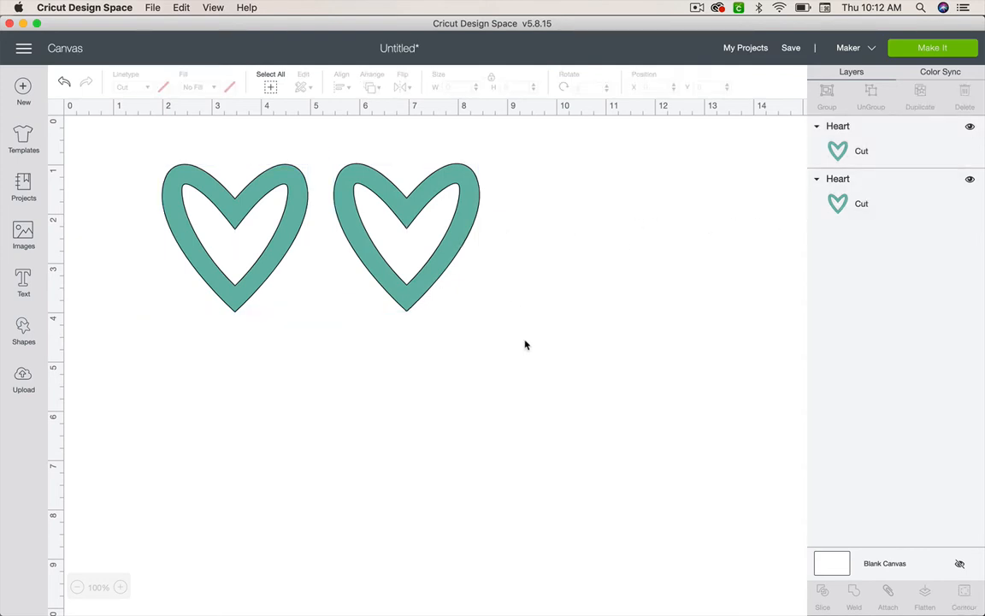
- Select both hearts together, then clear the selection
{"action": "left_click_drag", "start_coordinate": [525, 343], "coordinate": [42, 194]}
{"action": "left_click", "coordinate": [293, 370]}
{"action": "left_click", "coordinate": [887, 155]}
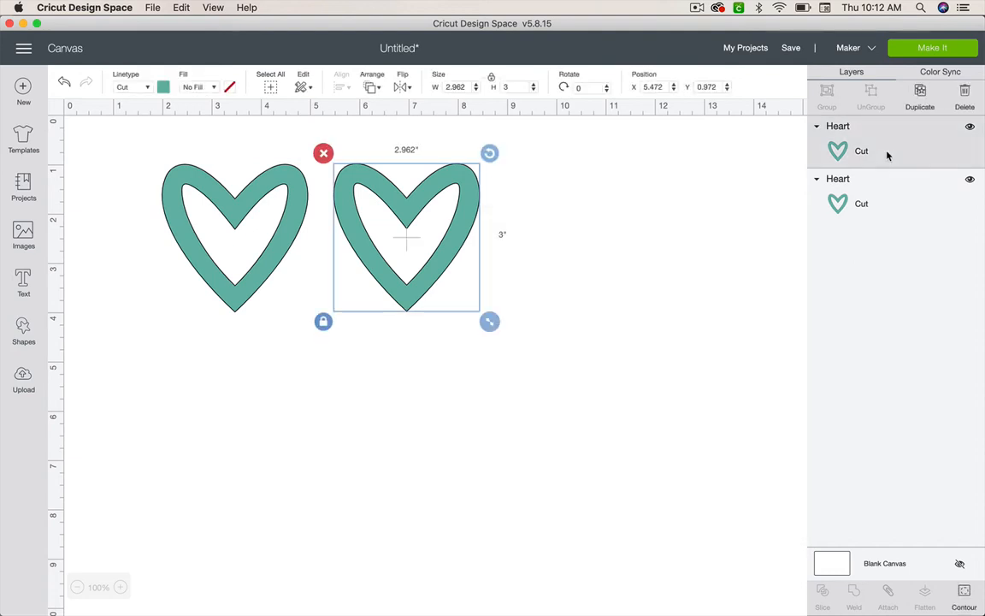
{"action": "left_click", "coordinate": [874, 210], "text": "shift"}
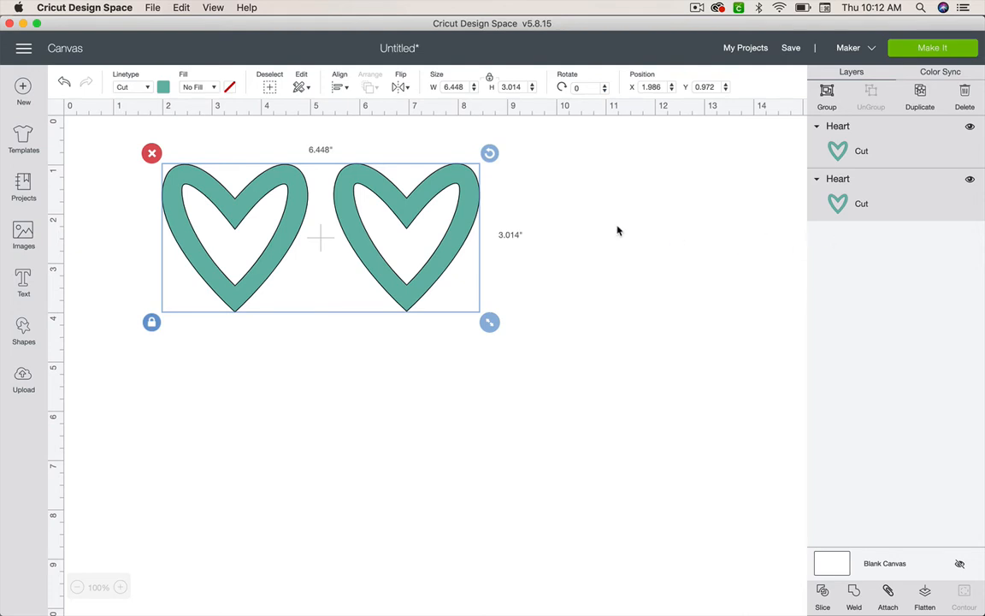
{"action": "left_click", "coordinate": [644, 428]}
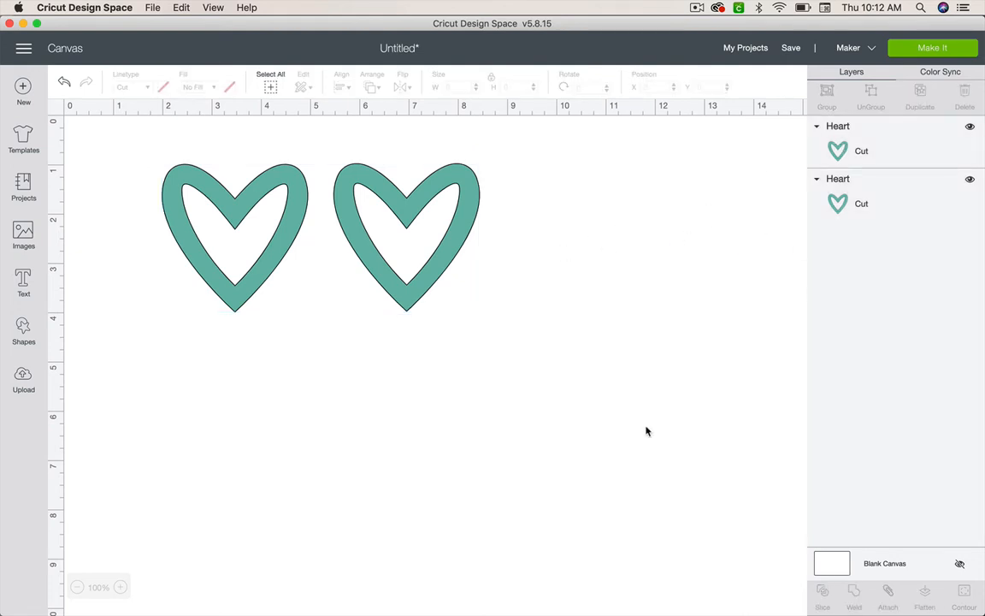
- Delete the right heart and undo the deletion
{"action": "left_click_drag", "start_coordinate": [161, 148], "coordinate": [321, 126]}
{"action": "left_click", "coordinate": [391, 191]}
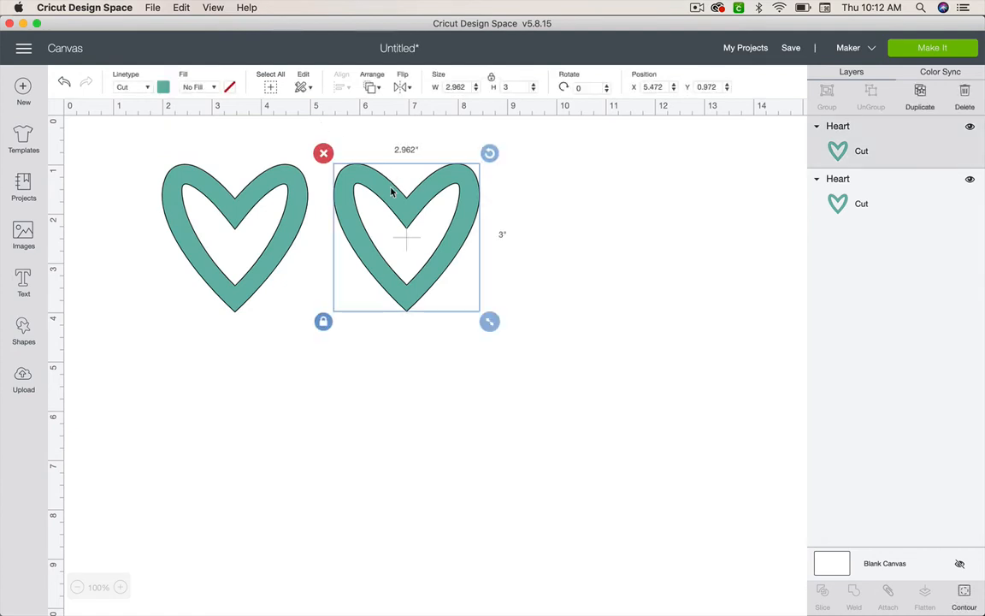
{"action": "key", "text": "Delete"}
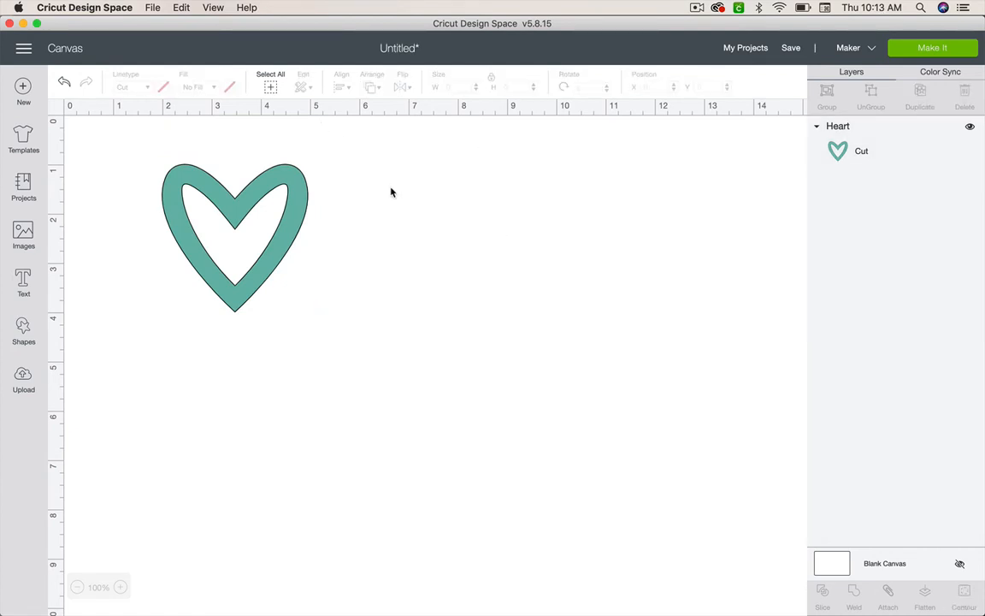
{"action": "left_click", "coordinate": [298, 223]}
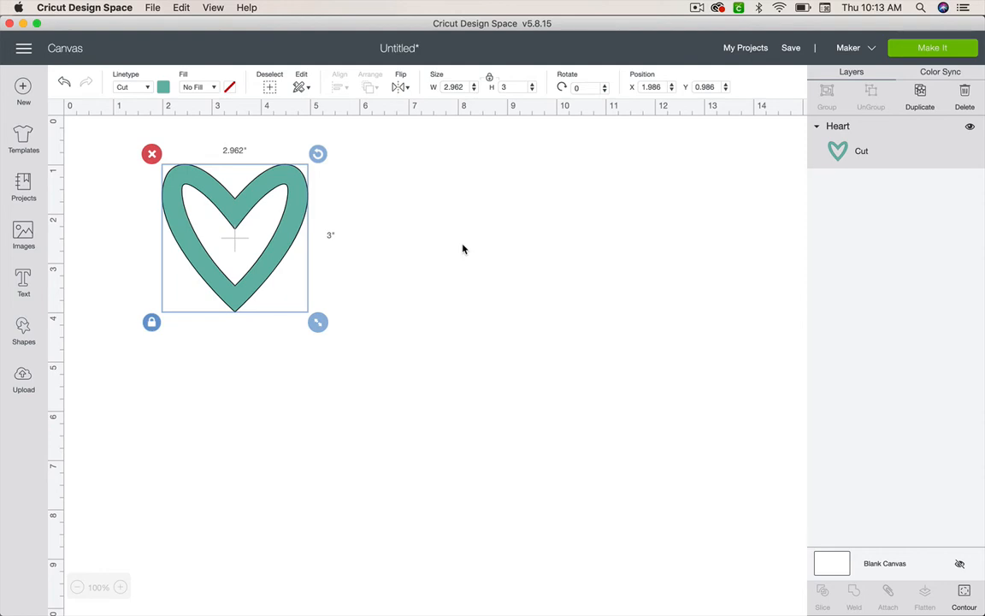
{"action": "key", "text": "super+z"}
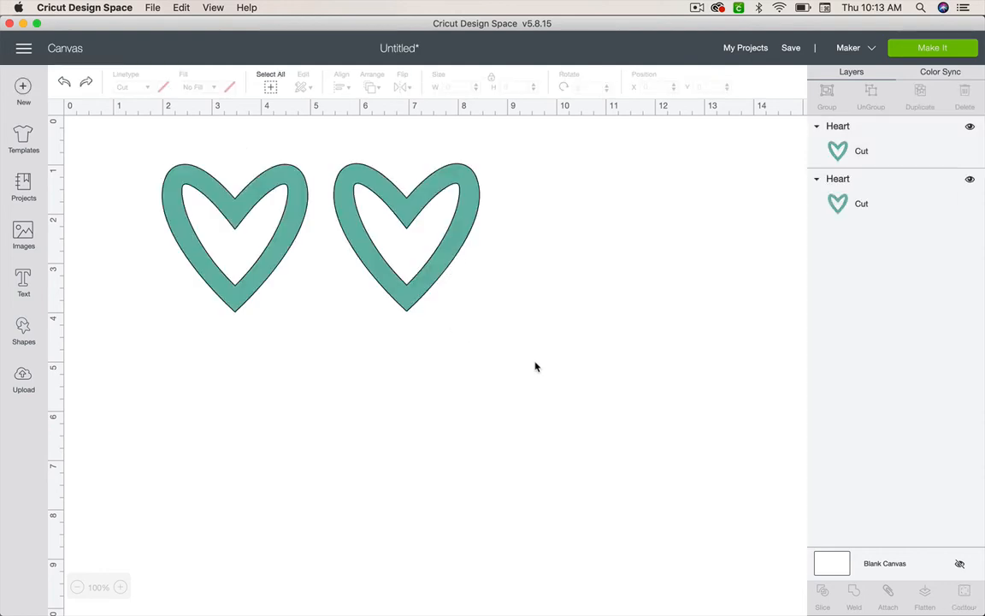
- Remove the duplicate heart on the right, keeping only the original on the canvas
{"action": "left_click", "coordinate": [453, 263]}
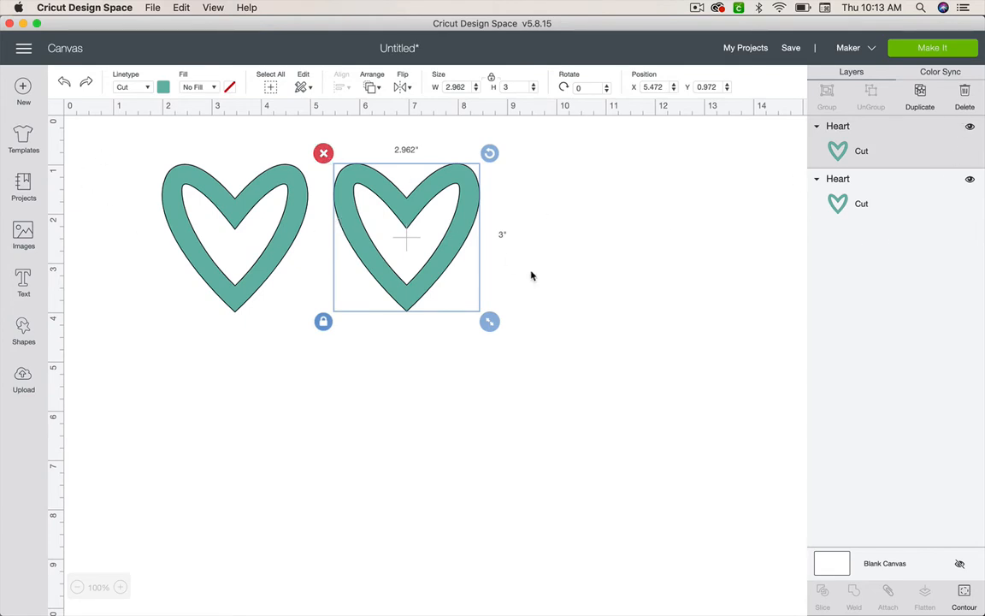
{"action": "left_click", "coordinate": [368, 392]}
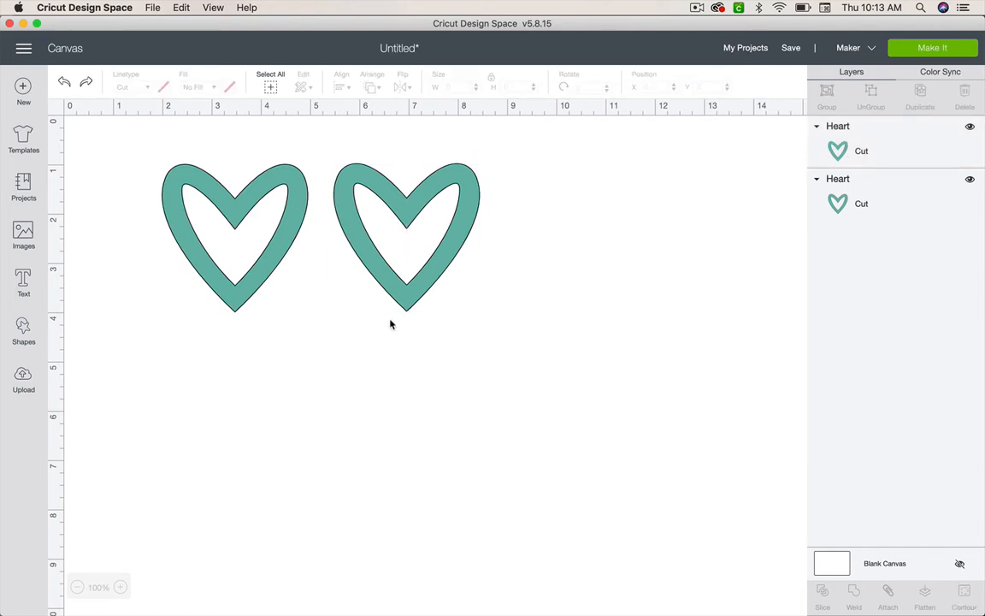
{"action": "left_click", "coordinate": [398, 195]}
{"action": "key", "text": "Delete"}
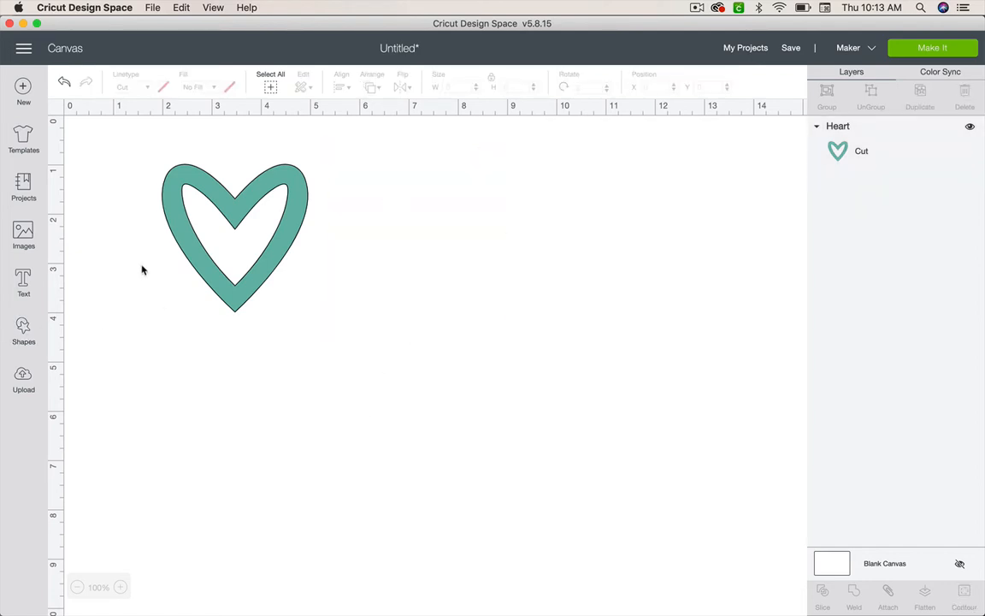
- Rotate the remaining heart to about 174.9 degrees
{"action": "left_click", "coordinate": [182, 182]}
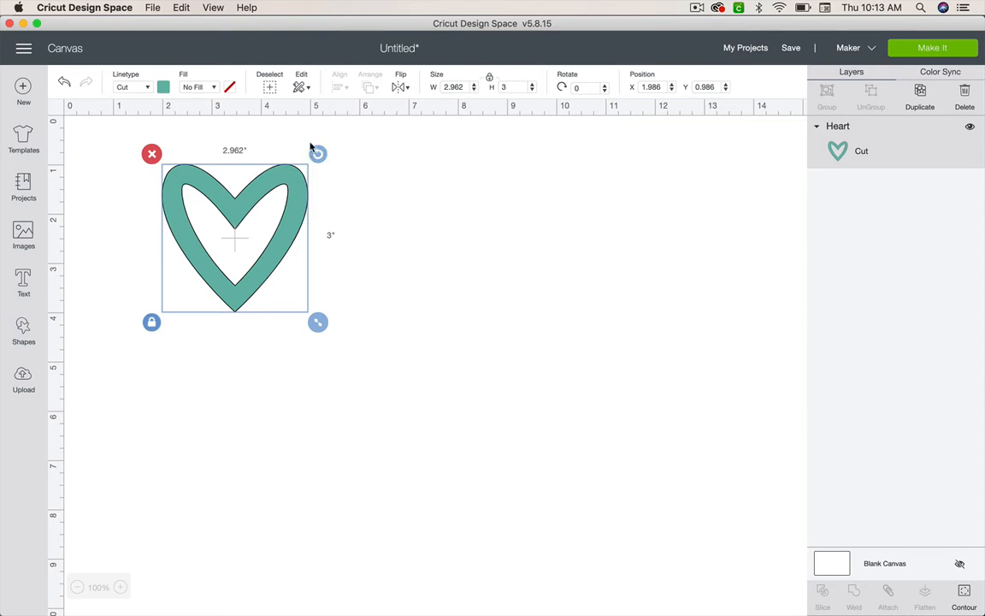
{"action": "left_click_drag", "start_coordinate": [315, 159], "coordinate": [221, 272]}
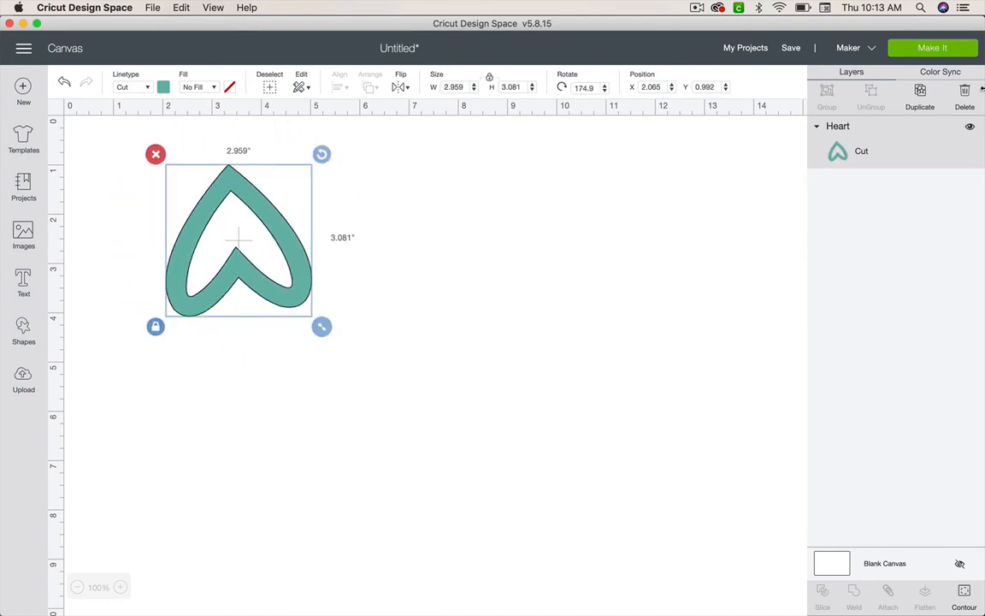
- Check how the rotated heart is laid out on the cutting mat, then return to the canvas without cutting
{"action": "left_click", "coordinate": [934, 49]}
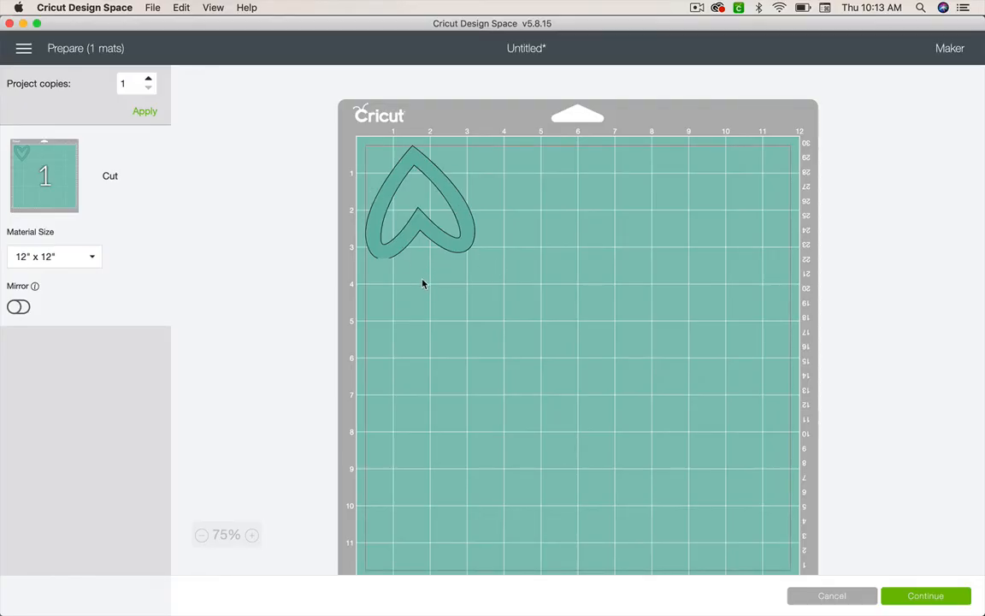
{"action": "left_click", "coordinate": [383, 213]}
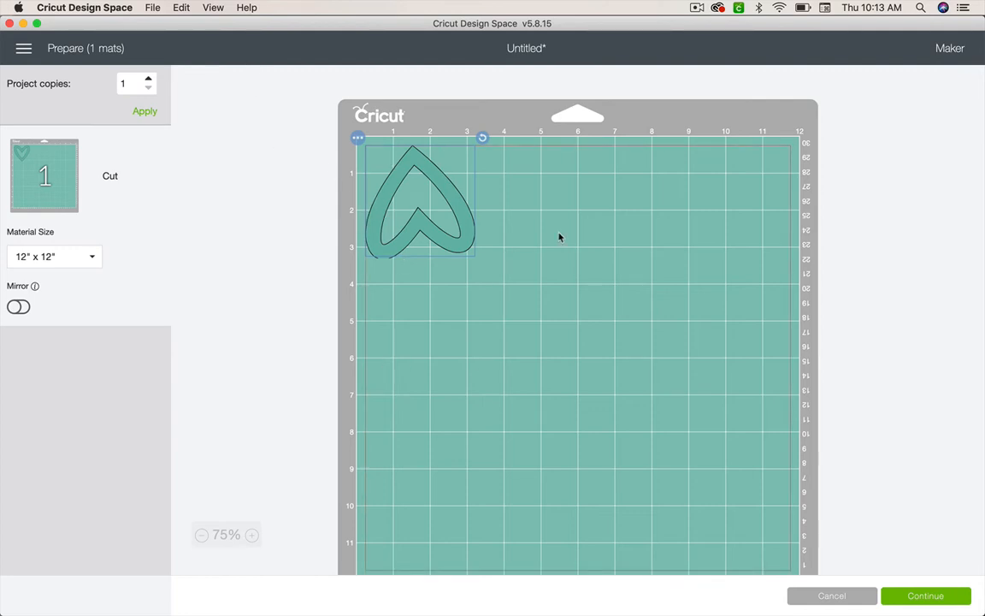
{"action": "left_click", "coordinate": [832, 596]}
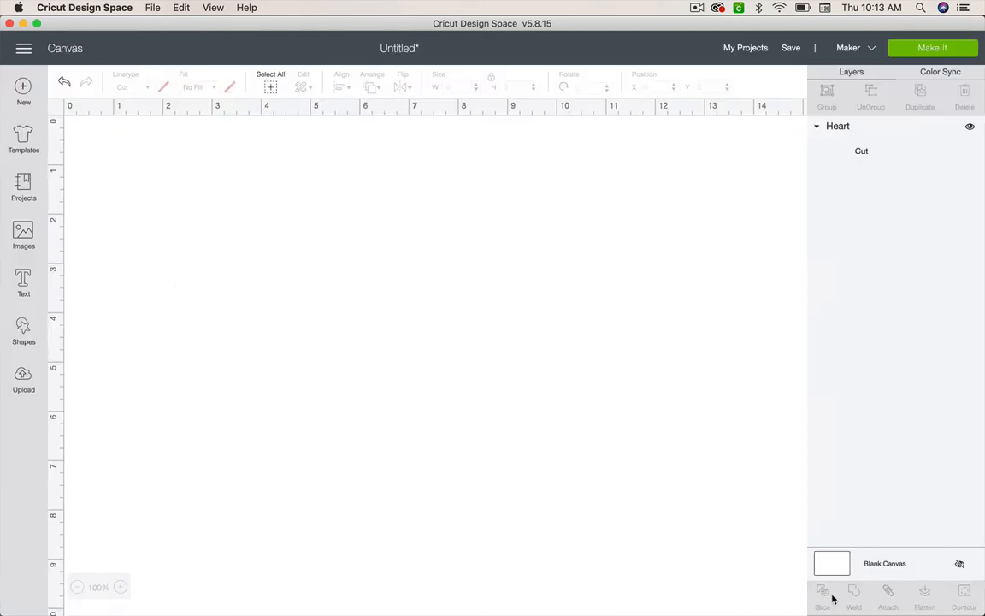
{"action": "left_click", "coordinate": [288, 289]}
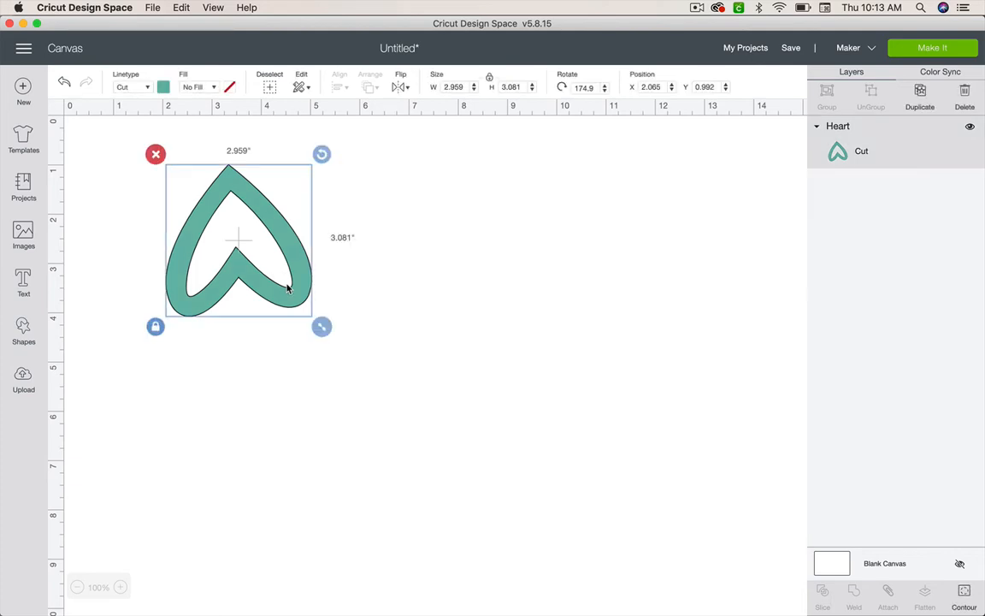
{"action": "left_click", "coordinate": [920, 48]}
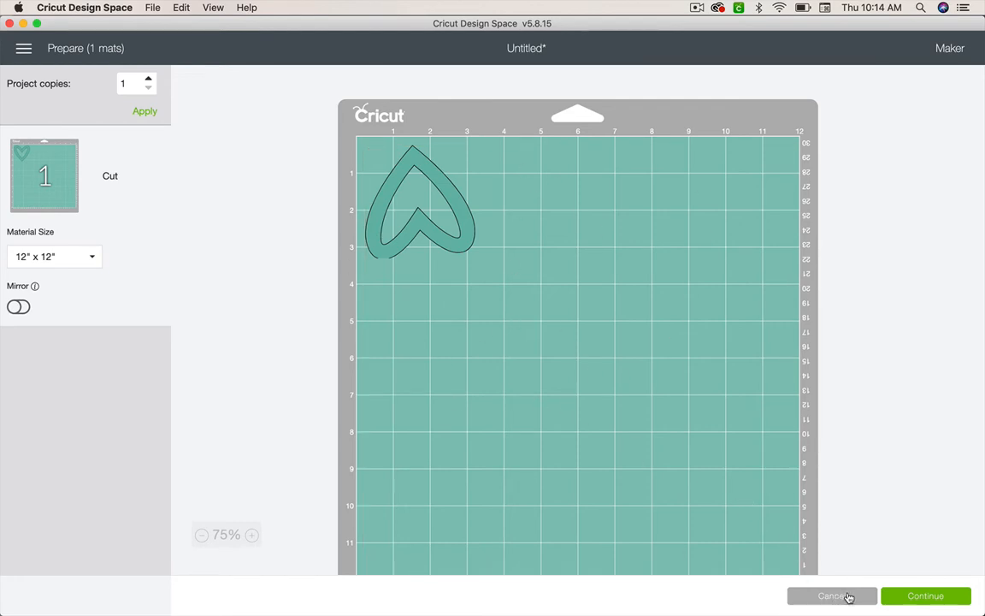
{"action": "left_click", "coordinate": [850, 597]}
- Undo the heart's rotation and shrink it proportionally to about 2.74 inches wide by 2.78 inches high
{"action": "left_click", "coordinate": [270, 205]}
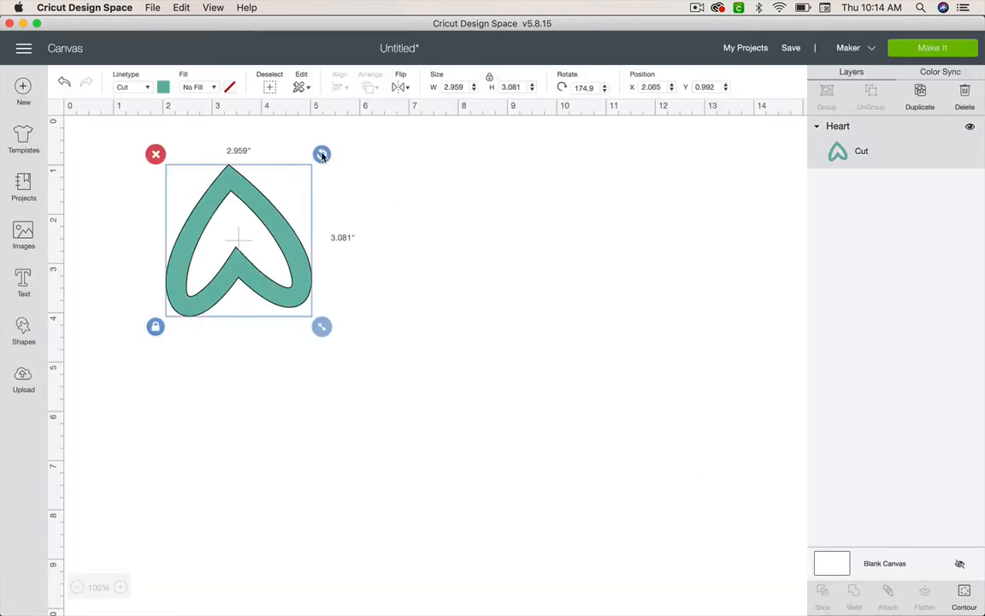
{"action": "key", "text": "super+z"}
{"action": "left_click", "coordinate": [294, 203]}
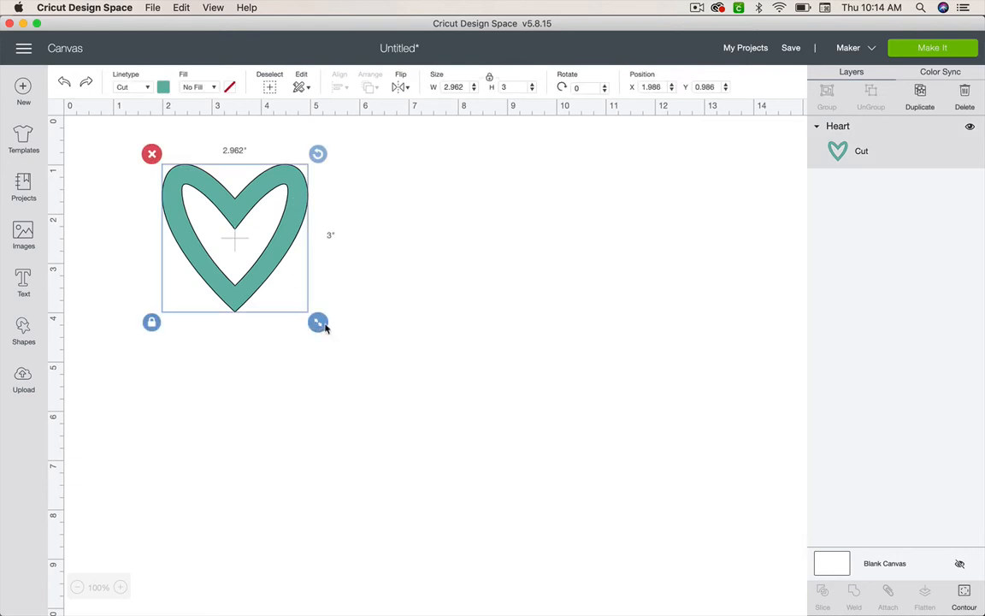
{"action": "mouse_move", "coordinate": [320, 324]}
{"action": "left_mouse_down"}
{"action": "mouse_move", "coordinate": [495, 477]}
{"action": "mouse_move", "coordinate": [486, 486]}
{"action": "mouse_move", "coordinate": [310, 330]}
{"action": "mouse_move", "coordinate": [439, 431]}
{"action": "mouse_move", "coordinate": [319, 320]}
{"action": "mouse_move", "coordinate": [305, 324]}
{"action": "mouse_move", "coordinate": [457, 439]}
{"action": "mouse_move", "coordinate": [308, 312]}
{"action": "left_mouse_up"}
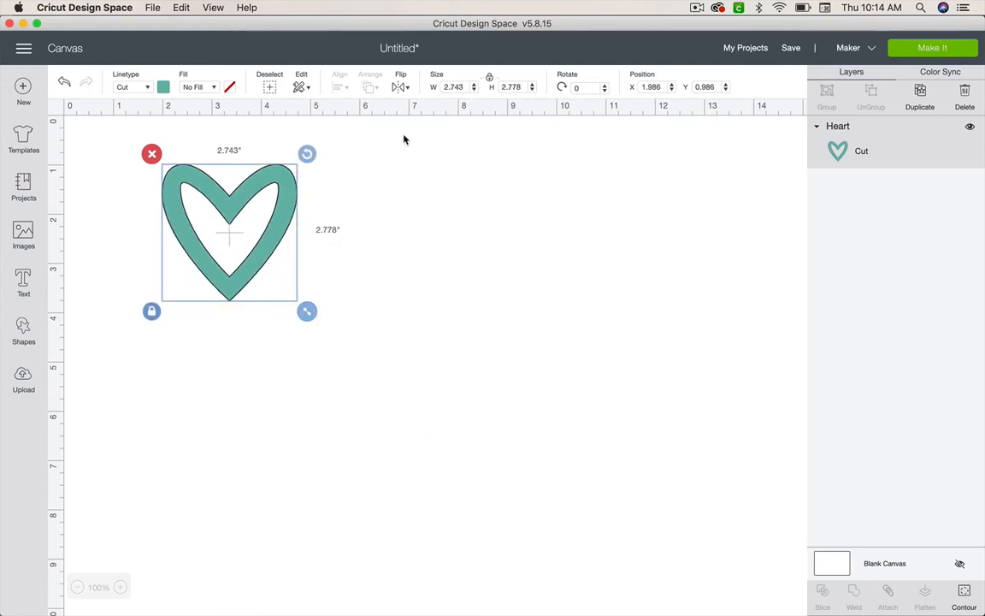
- Resize the heart proportionally, first to a width of 3.5 inches and then to a height of 5 inches
{"action": "left_click", "coordinate": [462, 87]}
{"action": "type", "text": "3.5"}
{"action": "key", "text": "Return"}
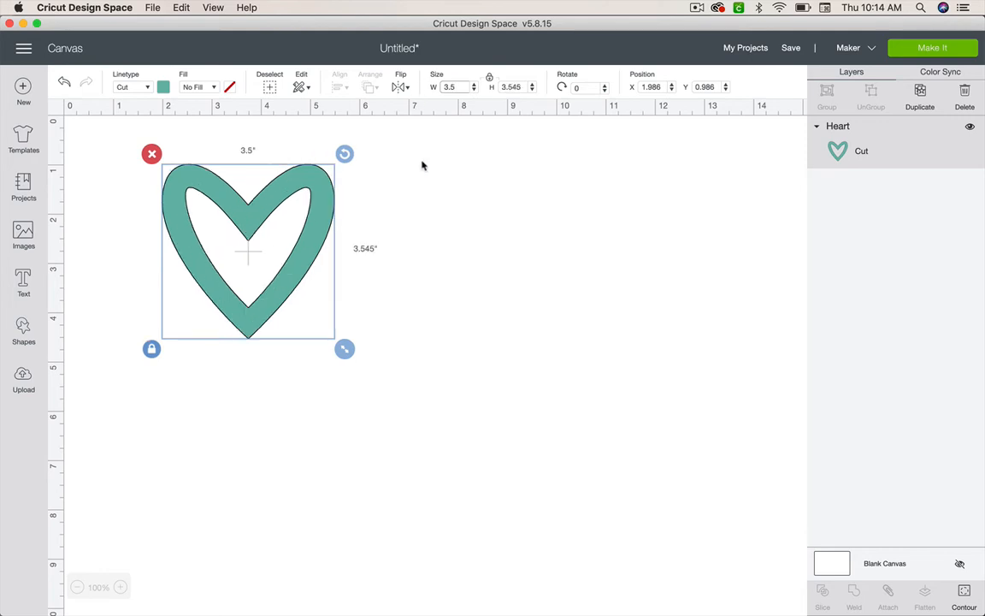
{"action": "left_click", "coordinate": [489, 79]}
{"action": "left_click", "coordinate": [507, 83]}
{"action": "double_click", "coordinate": [507, 82]}
{"action": "type", "text": "5"}
{"action": "key", "text": "Return"}
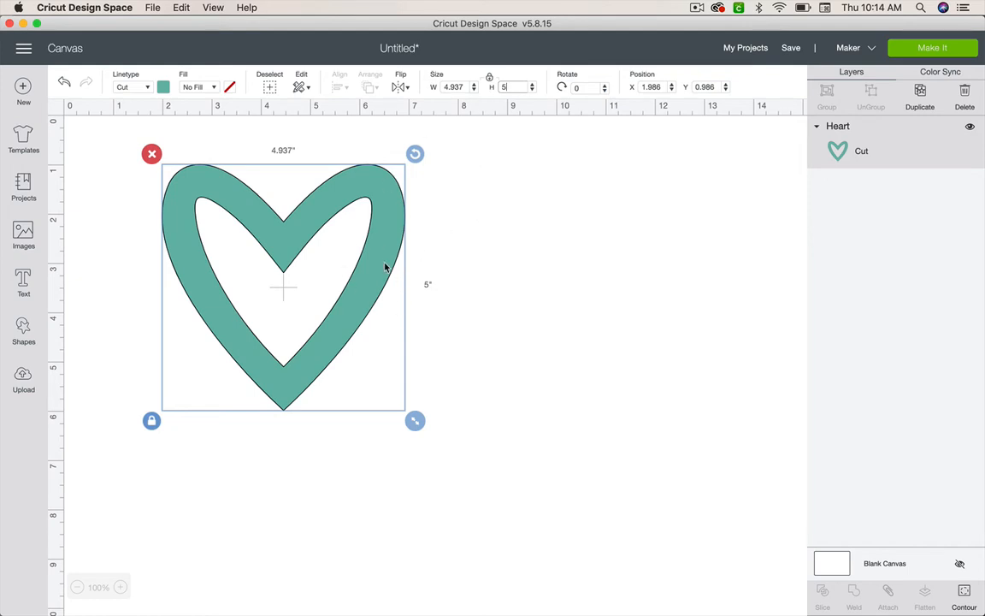
- Unlock the heart's proportions and stretch it freely to about 6.51 inches wide by 5.92 inches high
{"action": "left_click", "coordinate": [491, 80]}
{"action": "left_click", "coordinate": [152, 422]}
{"action": "left_click", "coordinate": [151, 422]}
{"action": "left_click", "coordinate": [152, 422]}
{"action": "left_click", "coordinate": [151, 422]}
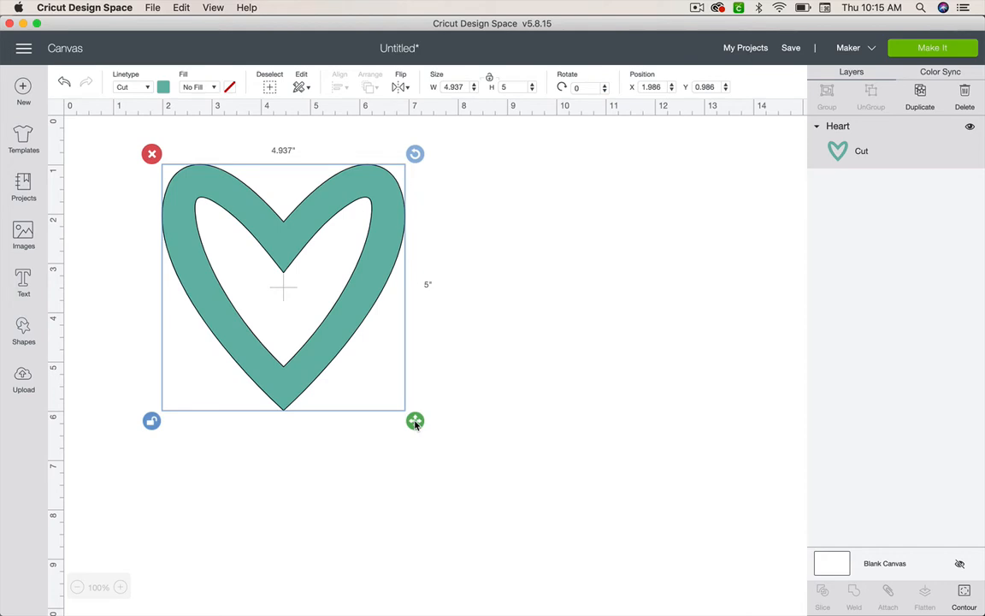
{"action": "left_click_drag", "start_coordinate": [416, 424], "coordinate": [492, 467]}
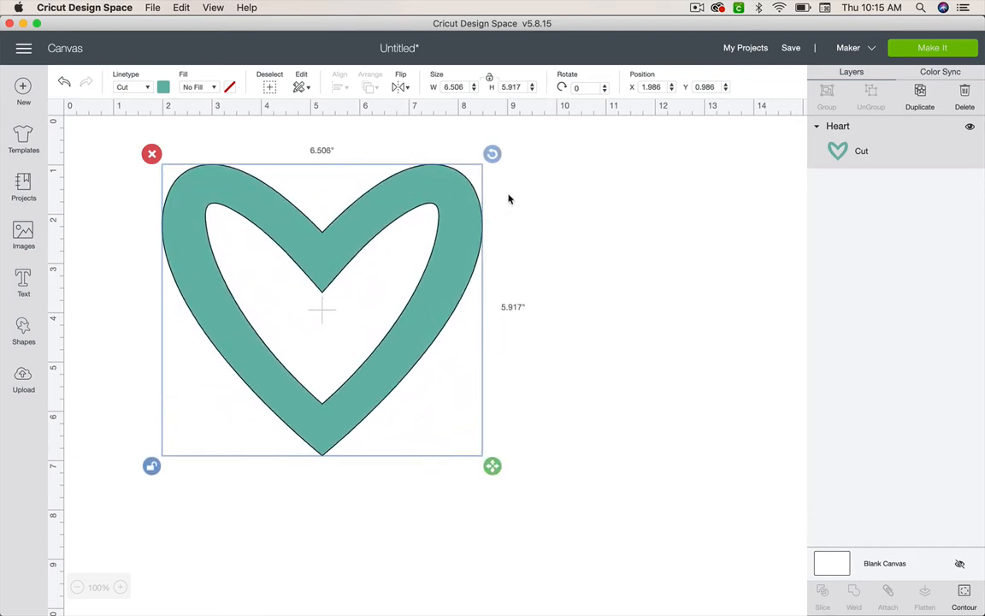
- With the proportions unlocked, set the heart's height to 5 inches and its width to 6 inches
{"action": "left_click", "coordinate": [512, 86]}
{"action": "key", "text": "super+a"}
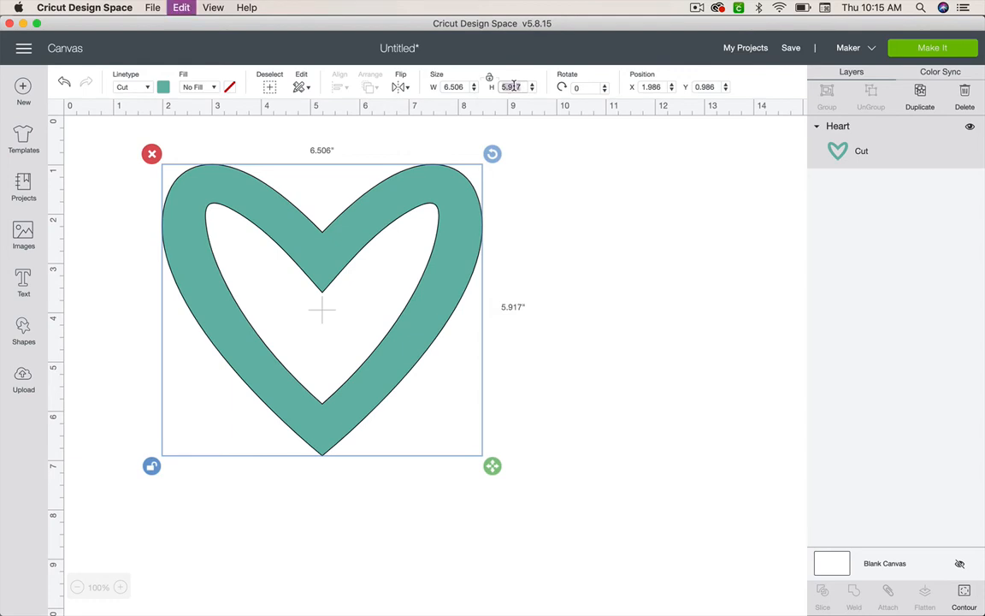
{"action": "type", "text": "5"}
{"action": "key", "text": "Return"}
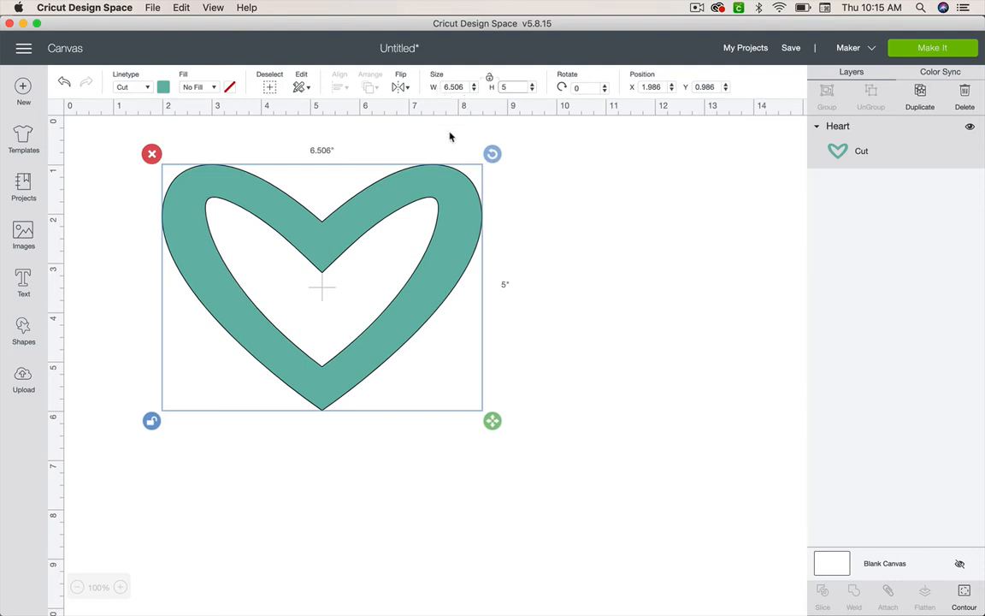
{"action": "left_click_drag", "start_coordinate": [447, 88], "coordinate": [461, 88]}
{"action": "type", "text": "6"}
{"action": "key", "text": "Return"}
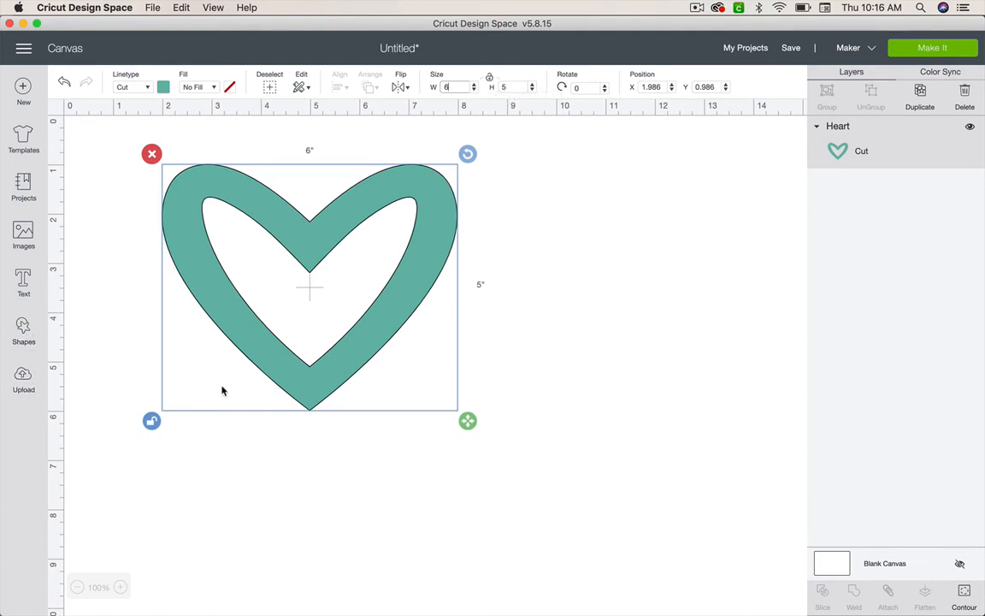
- Add a square shape beside the heart, then delete the square
{"action": "left_click", "coordinate": [23, 330]}
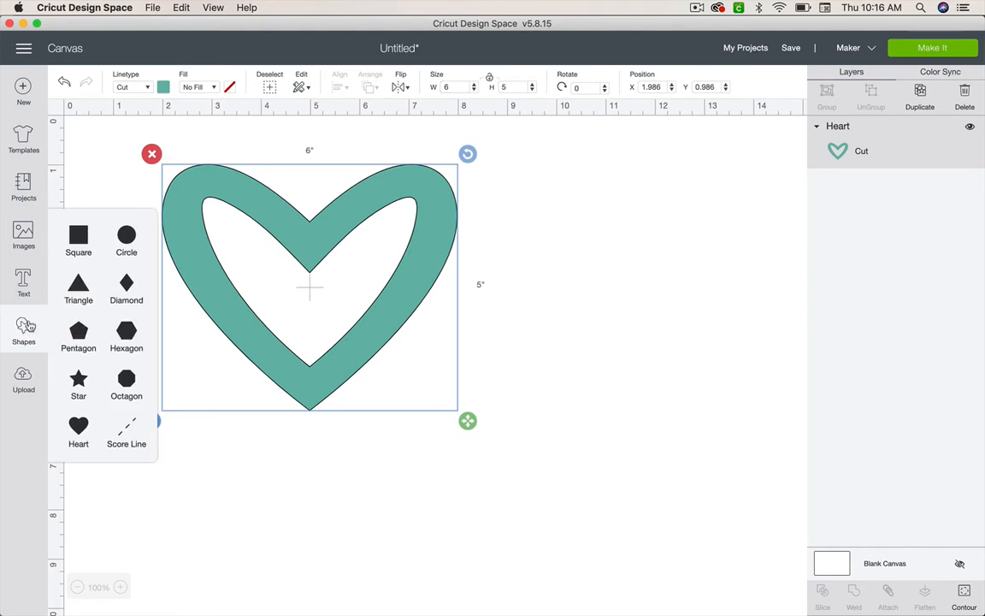
{"action": "left_click", "coordinate": [81, 239]}
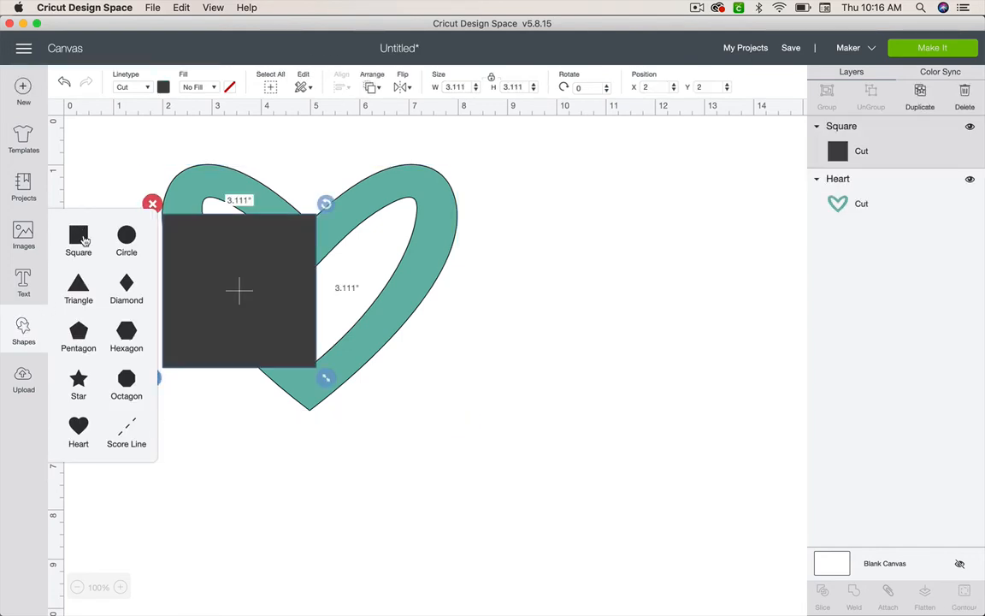
{"action": "left_click_drag", "start_coordinate": [264, 247], "coordinate": [548, 250]}
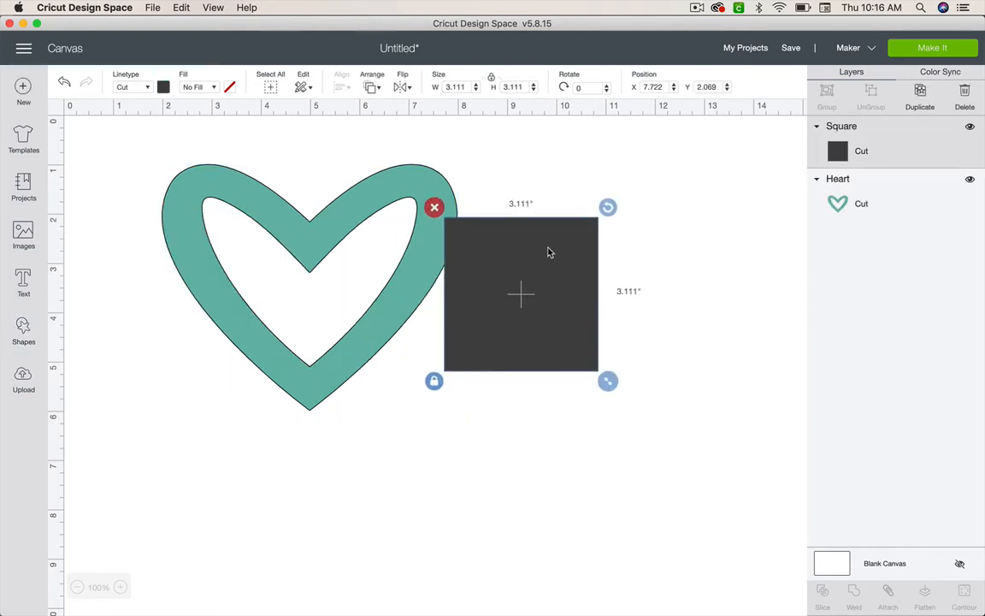
{"action": "key", "text": "Delete"}
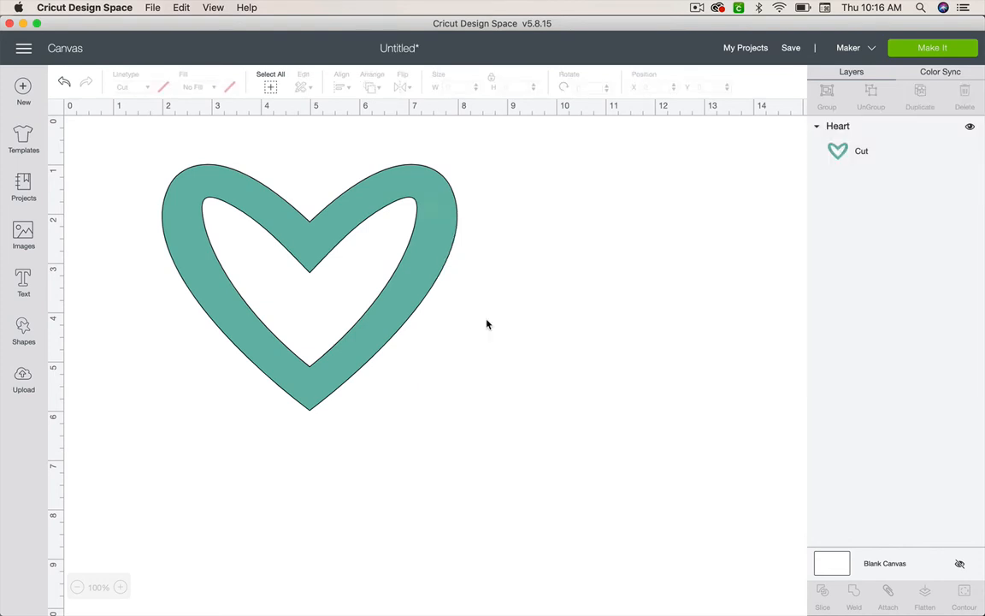
- Undo the square edits and the heart's recent size changes, including its earlier proportional shrink
{"action": "left_click", "coordinate": [406, 301]}
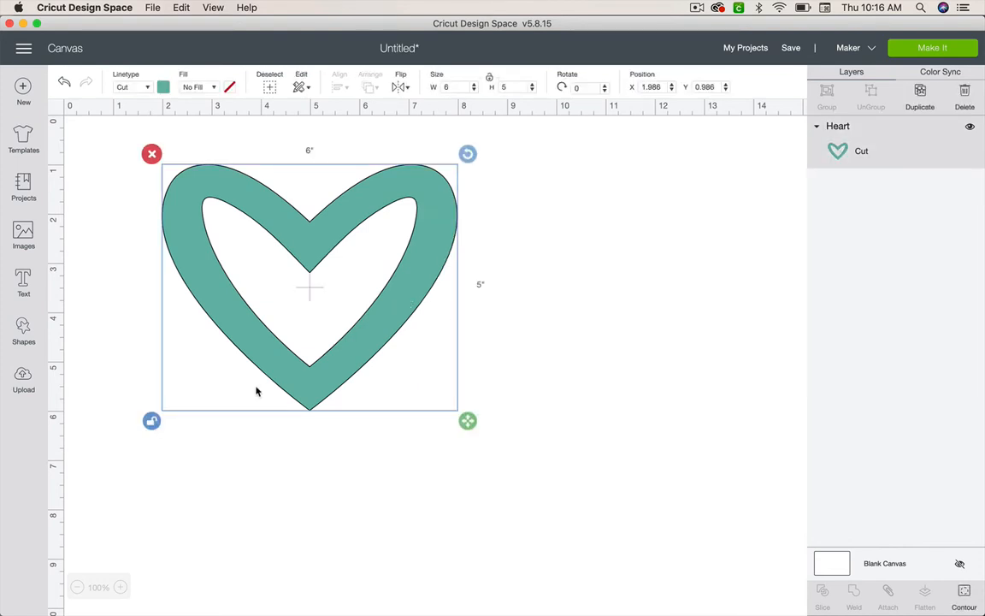
{"action": "key", "text": "super+z"}
{"action": "key", "text": "super+z"}
{"action": "key", "text": "super+z"}
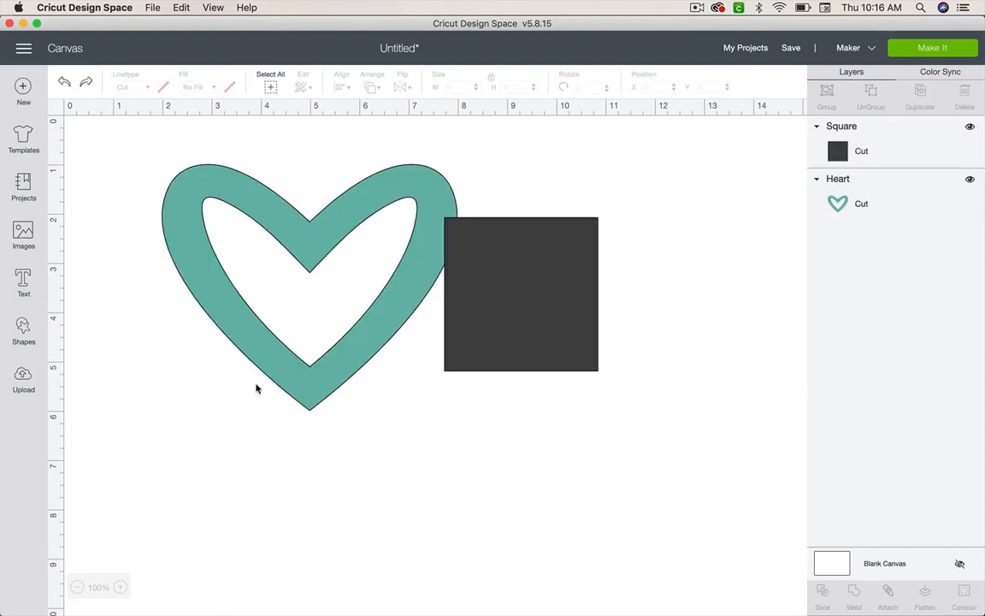
{"action": "key", "text": "super+z"}
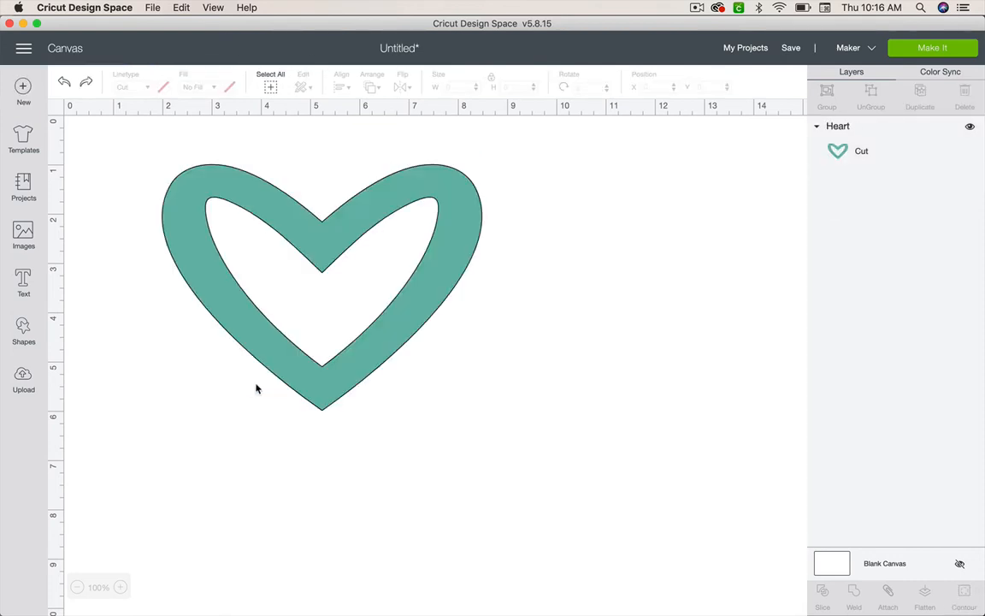
{"action": "key", "text": "super+z"}
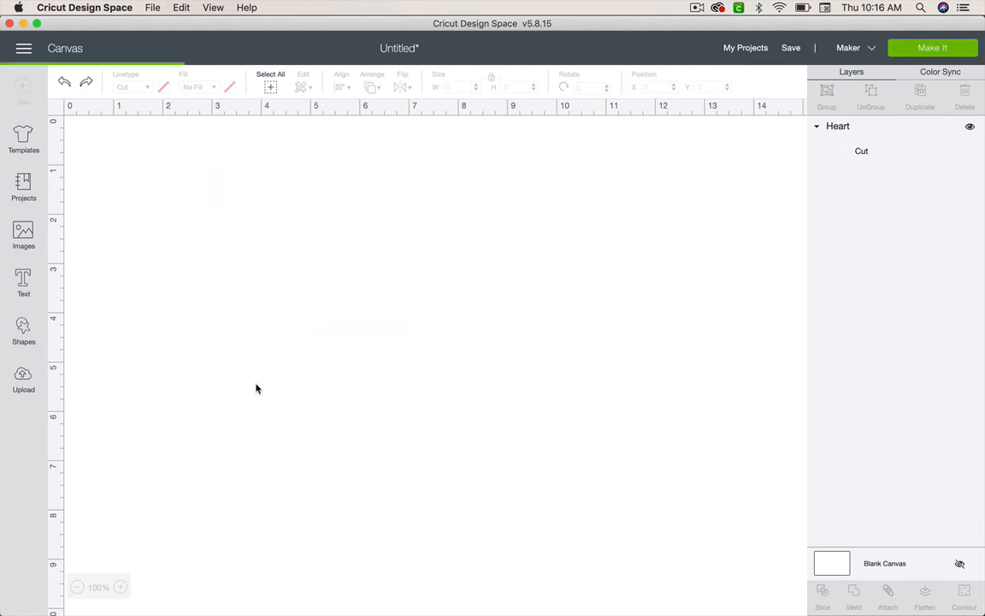
{"action": "key", "text": "super+z"}
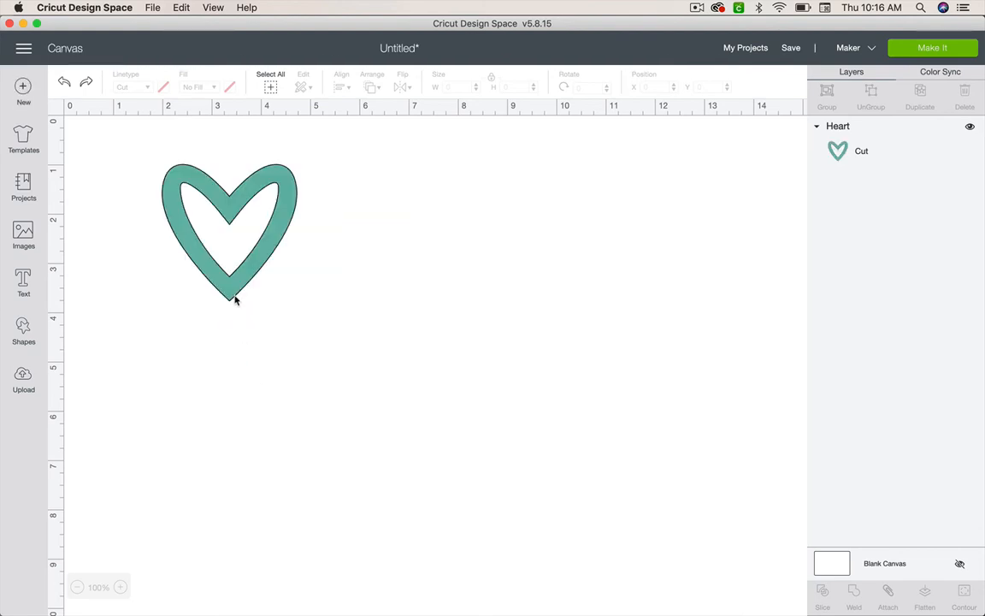
{"action": "key", "text": "super+z"}
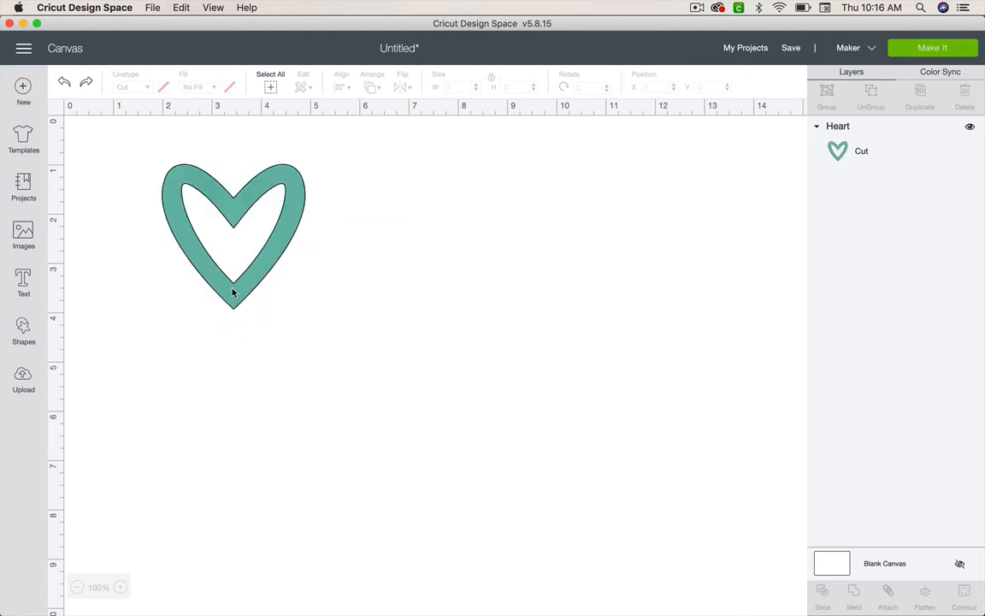
- Move the heart to about X 3.13, Y 1.15 inches and enlarge it proportionally to about 3.80 by 3.85 inches
{"action": "left_click", "coordinate": [232, 293]}
{"action": "left_click_drag", "start_coordinate": [264, 268], "coordinate": [323, 276]}
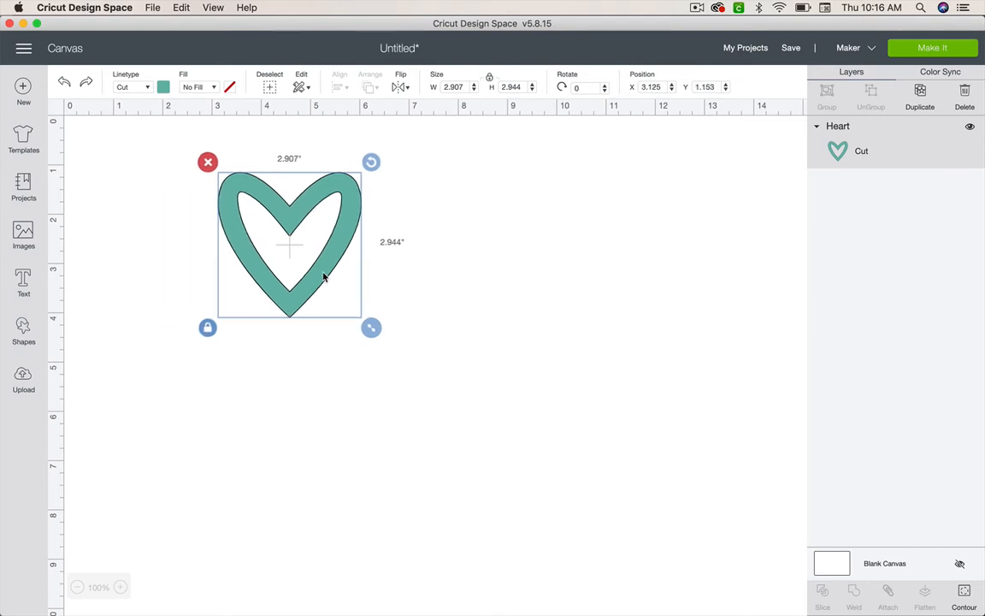
{"action": "left_click_drag", "start_coordinate": [371, 326], "coordinate": [416, 372]}
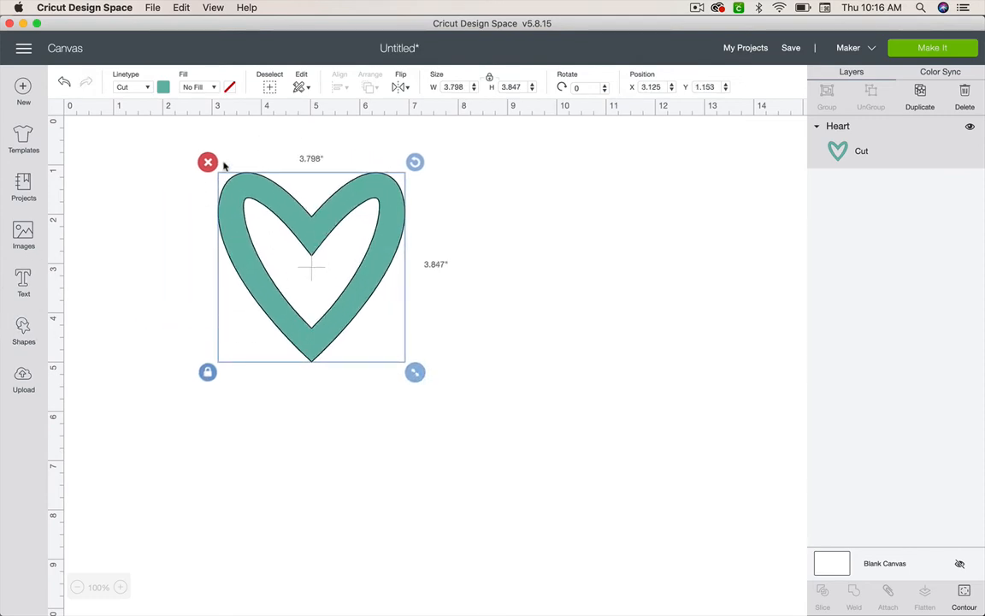
- Search the image library for "heart", then return to the canvas without inserting an image
{"action": "left_click", "coordinate": [24, 233]}
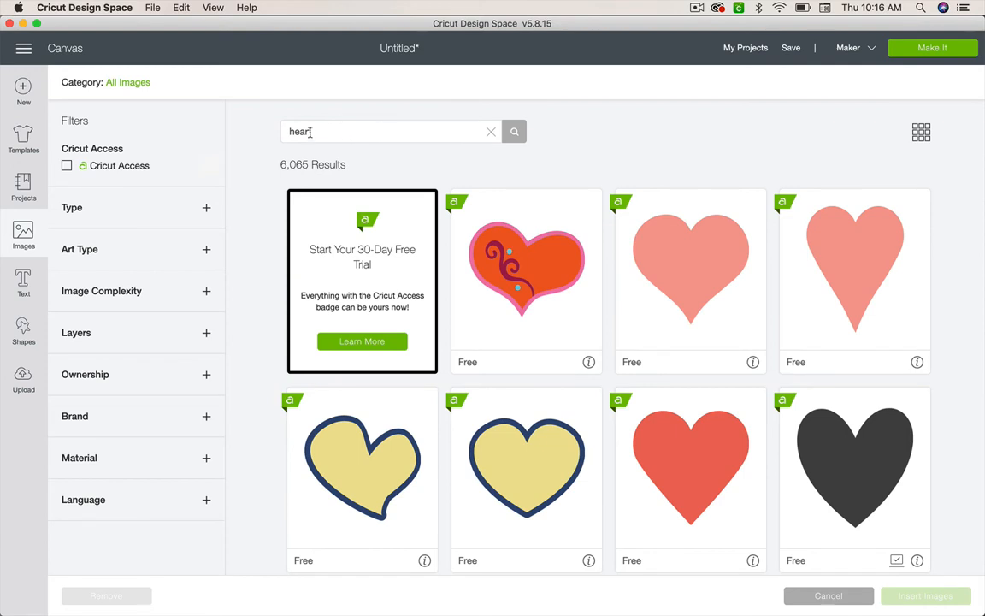
{"action": "type", "text": "t"}
{"action": "left_click", "coordinate": [39, 246]}
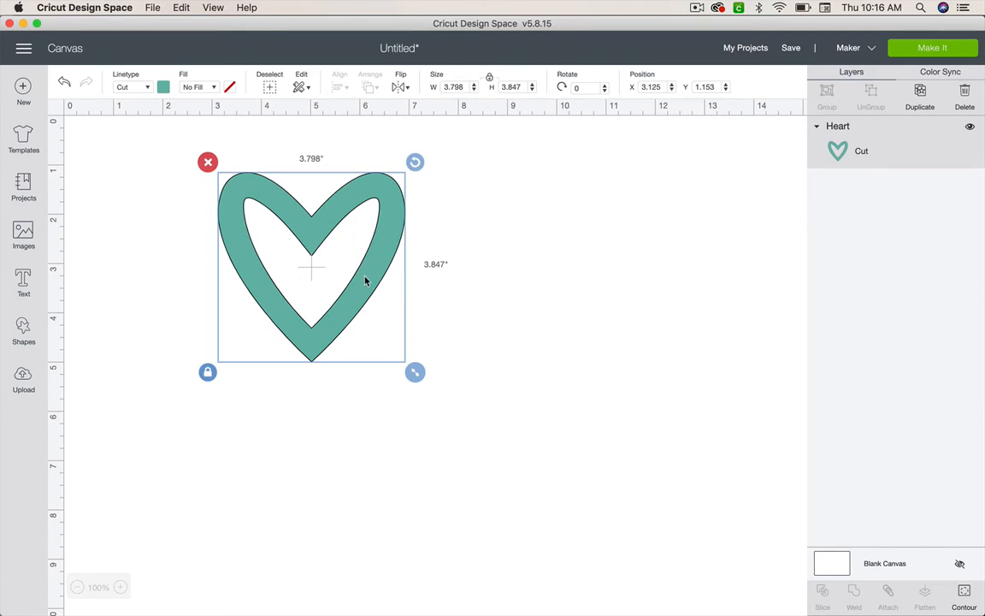
- Delete and restore the heart, then move it to about X 1.26, Y 0.60 inches
{"action": "key", "text": "Delete"}
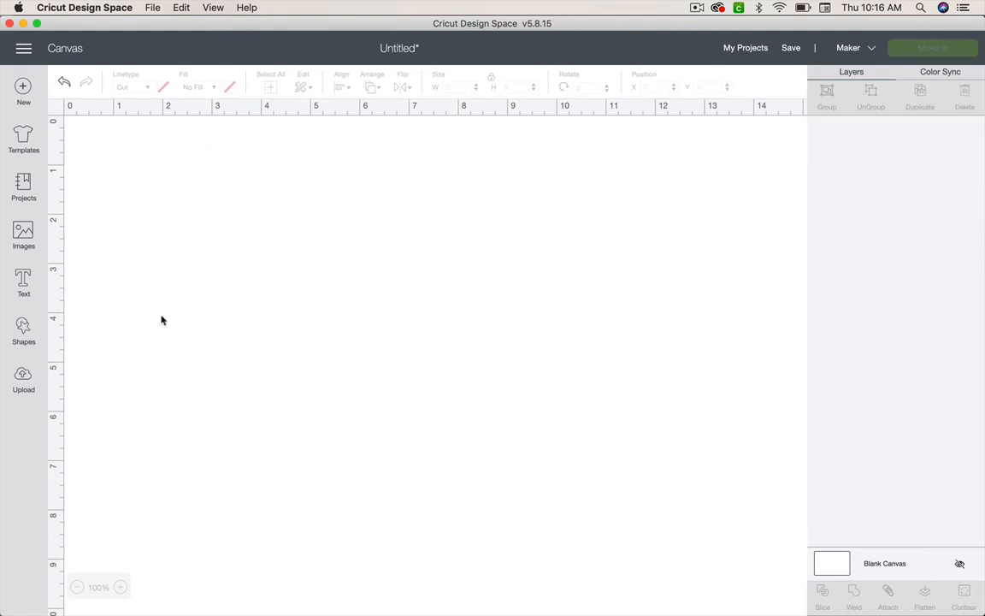
{"action": "key", "text": "super+z"}
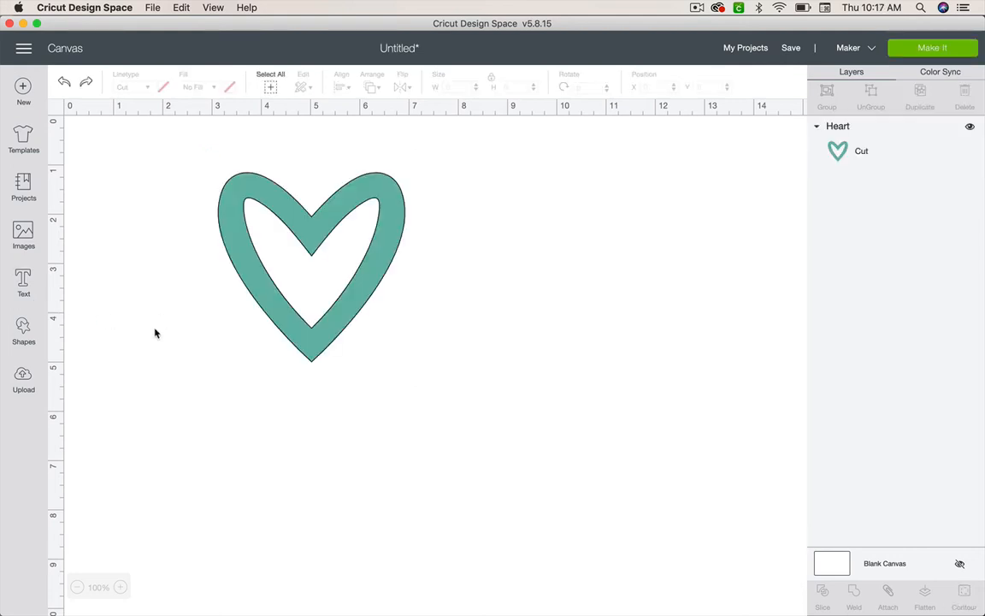
{"action": "left_click", "coordinate": [218, 195]}
{"action": "left_click_drag", "start_coordinate": [218, 195], "coordinate": [201, 198]}
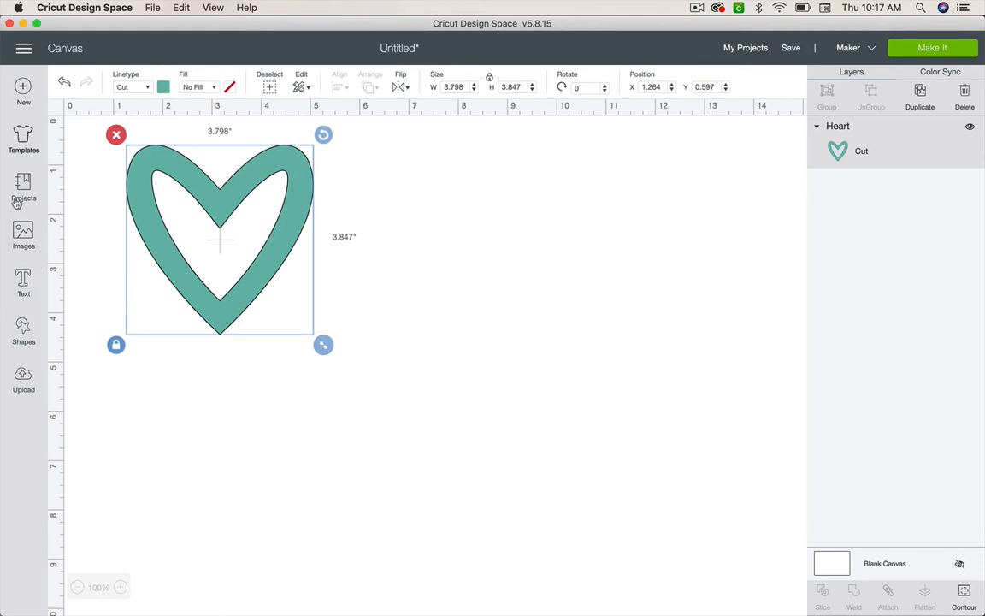
- Add the text "love" and place it beside the heart at about X 5.69, Y 1.75 inches
{"action": "left_click", "coordinate": [23, 283]}
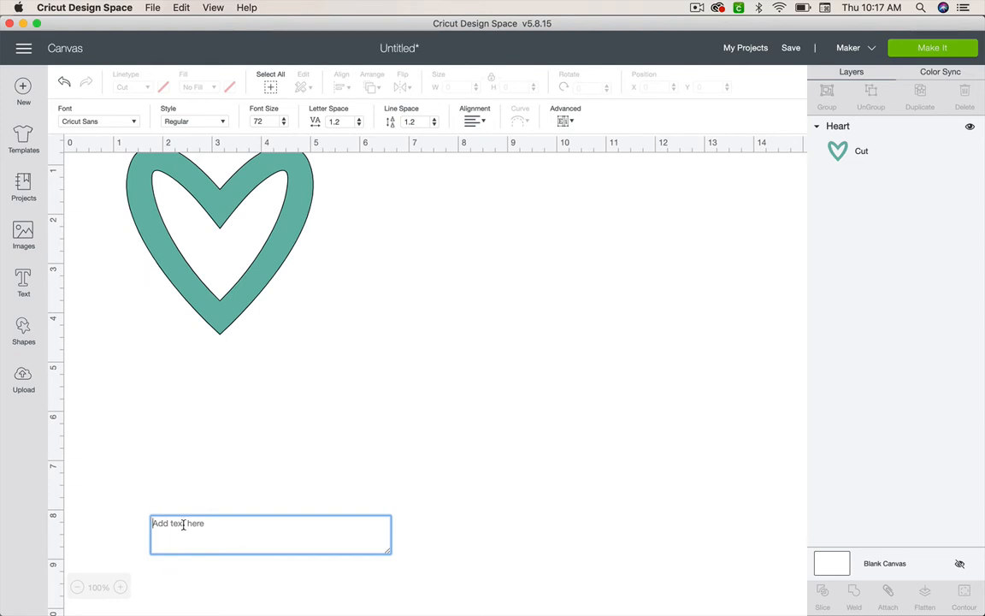
{"action": "type", "text": "love"}
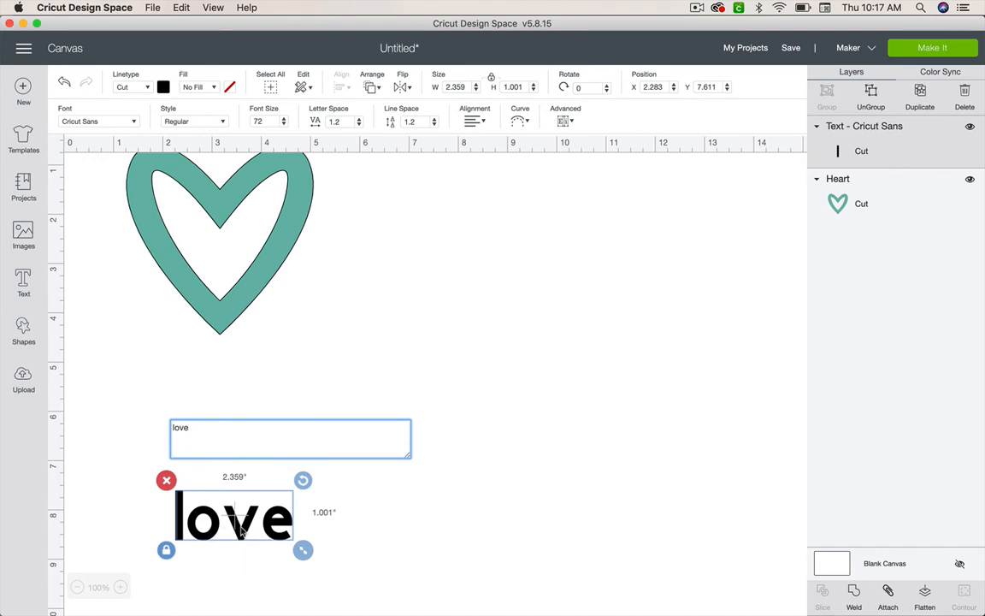
{"action": "left_click_drag", "start_coordinate": [242, 531], "coordinate": [410, 243]}
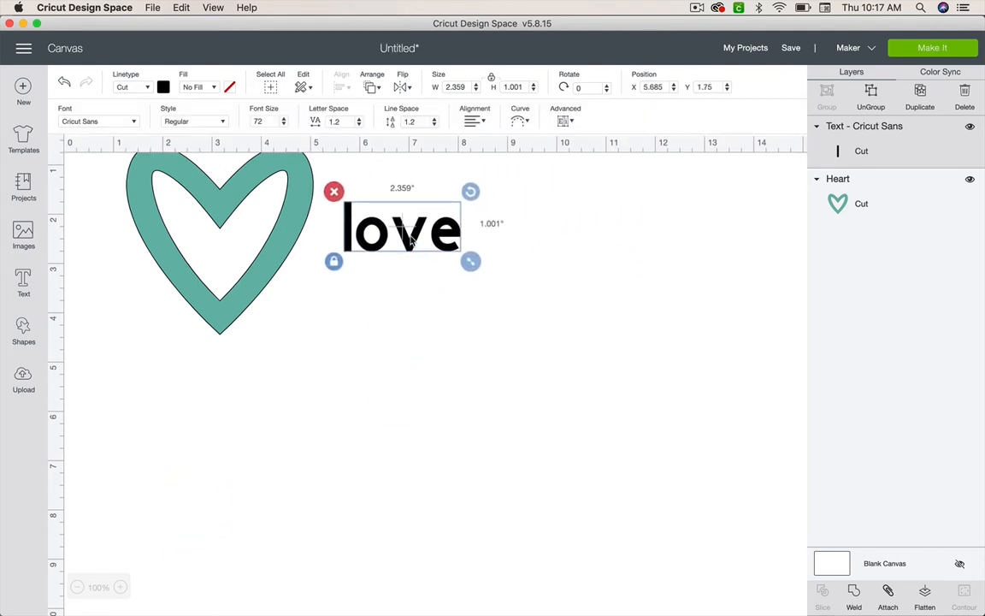
- Change the text to "love..." and move it closer to the heart, to about X 4.91, Y 2.47 inches
{"action": "double_click", "coordinate": [407, 242]}
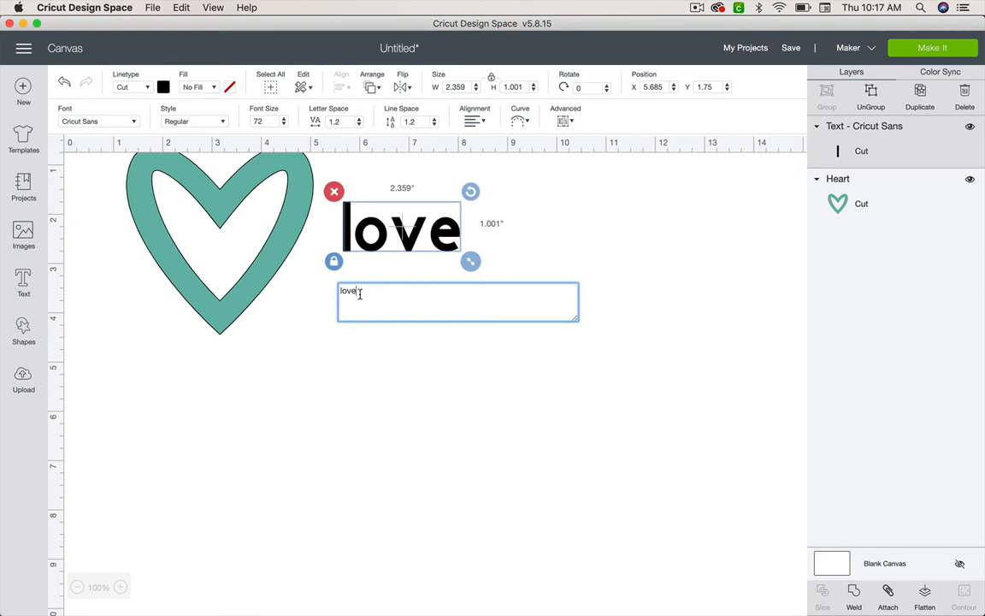
{"action": "type", "text": "..."}
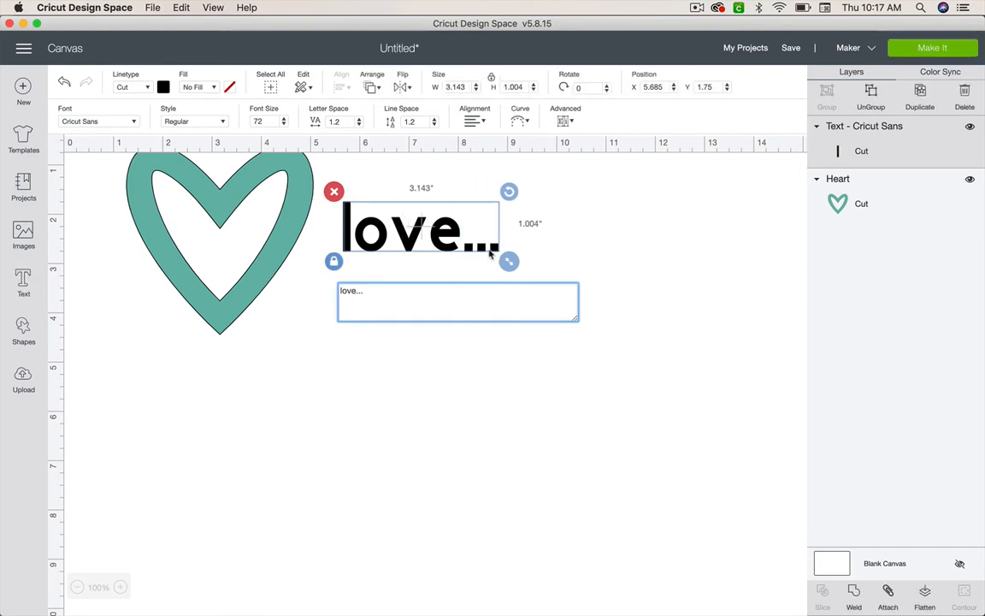
{"action": "left_click", "coordinate": [470, 361]}
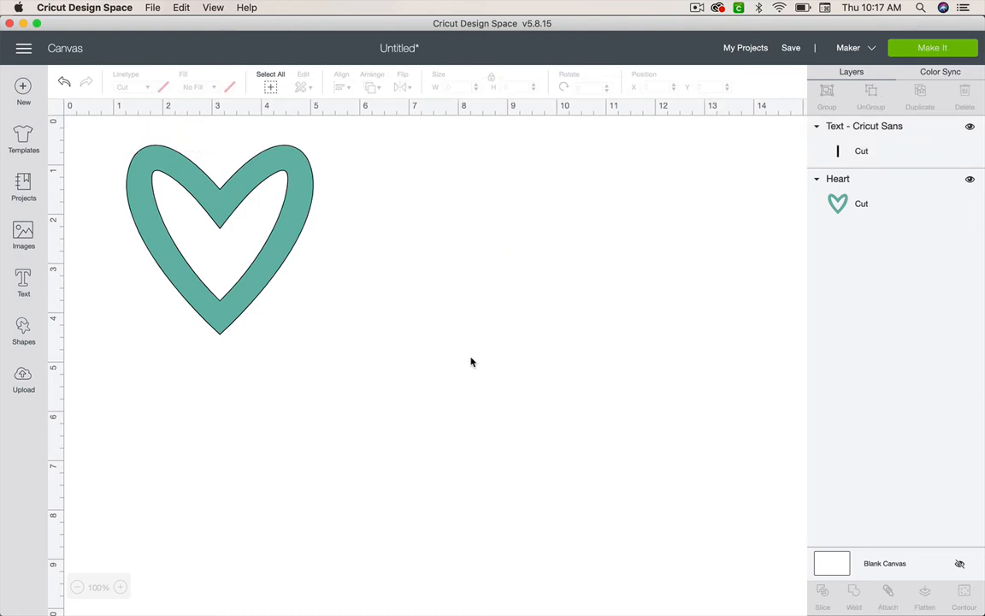
{"action": "left_click_drag", "start_coordinate": [416, 244], "coordinate": [377, 279]}
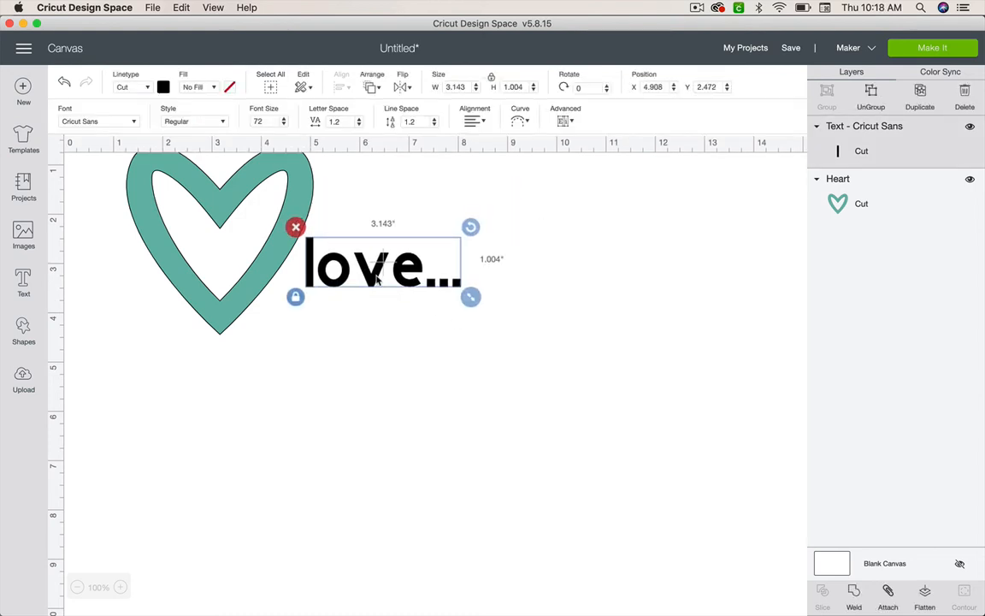
{"action": "double_click", "coordinate": [377, 279]}
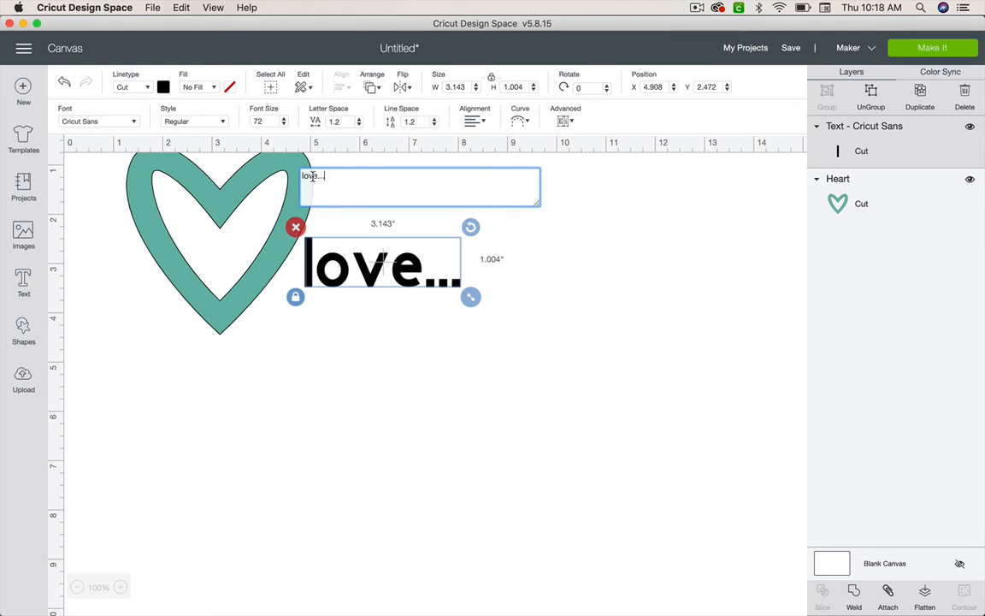
{"action": "left_click", "coordinate": [385, 280]}
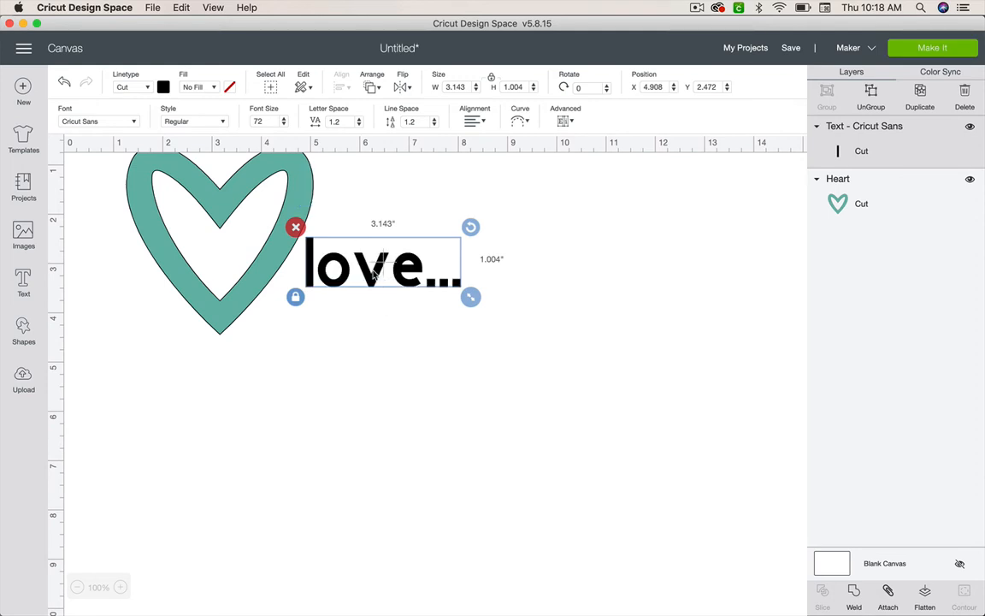
- Browse the available fonts, limit them to system fonts, and set the "love..." text to Allegretto Script
{"action": "left_click", "coordinate": [108, 122]}
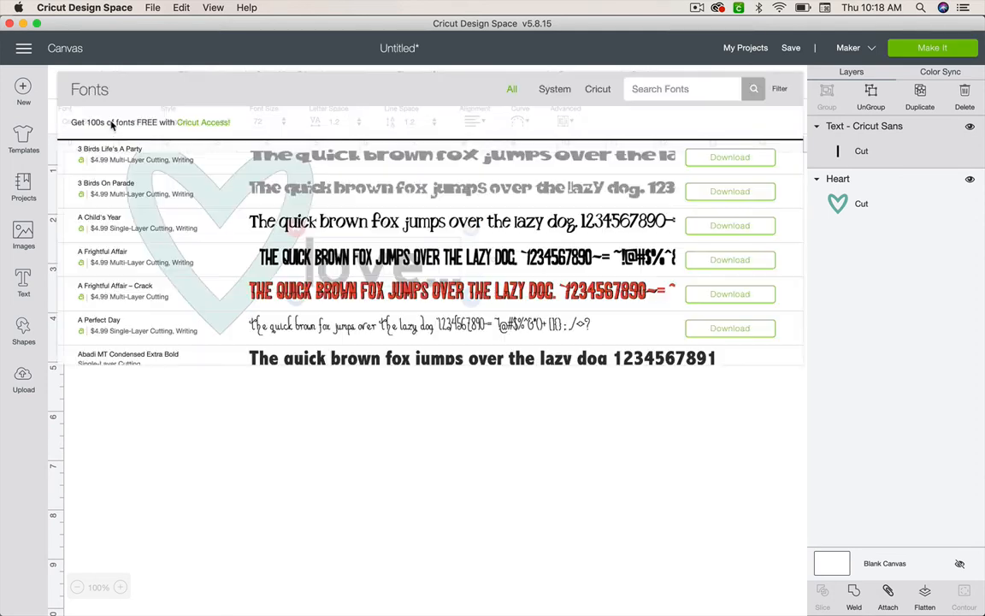
{"action": "scroll", "coordinate": [244, 282], "scroll_direction": "down", "scroll_amount": 4}
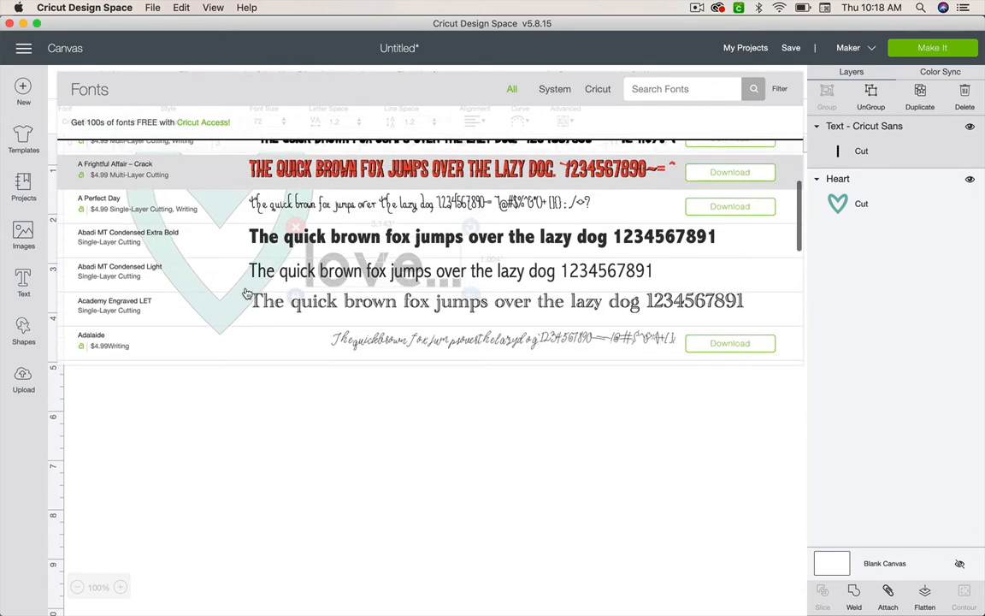
{"action": "scroll", "coordinate": [246, 293], "scroll_direction": "down", "scroll_amount": 8}
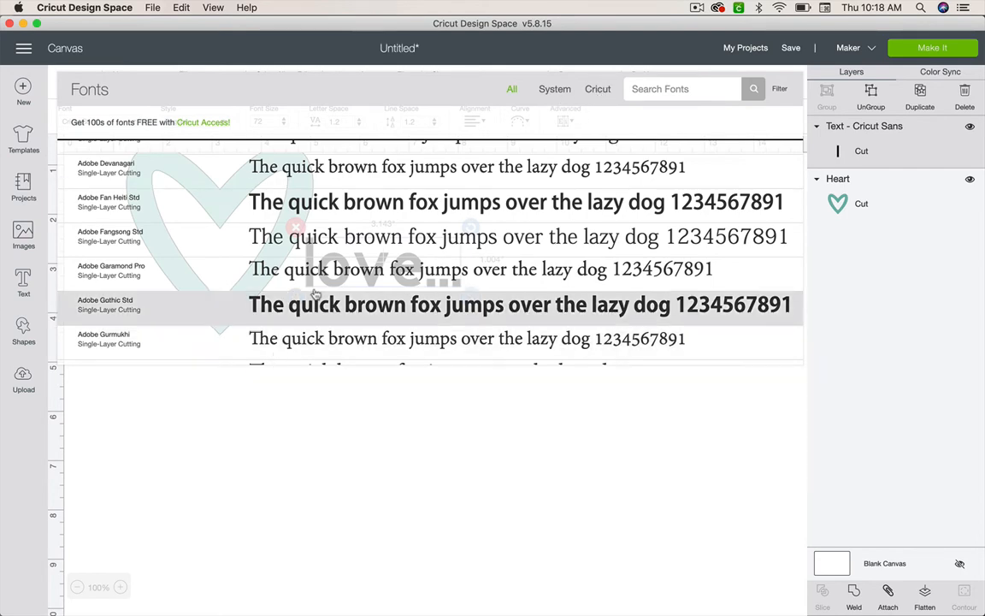
{"action": "scroll", "coordinate": [325, 285], "scroll_direction": "down", "scroll_amount": 3}
{"action": "scroll", "coordinate": [325, 285], "scroll_direction": "down", "scroll_amount": 10}
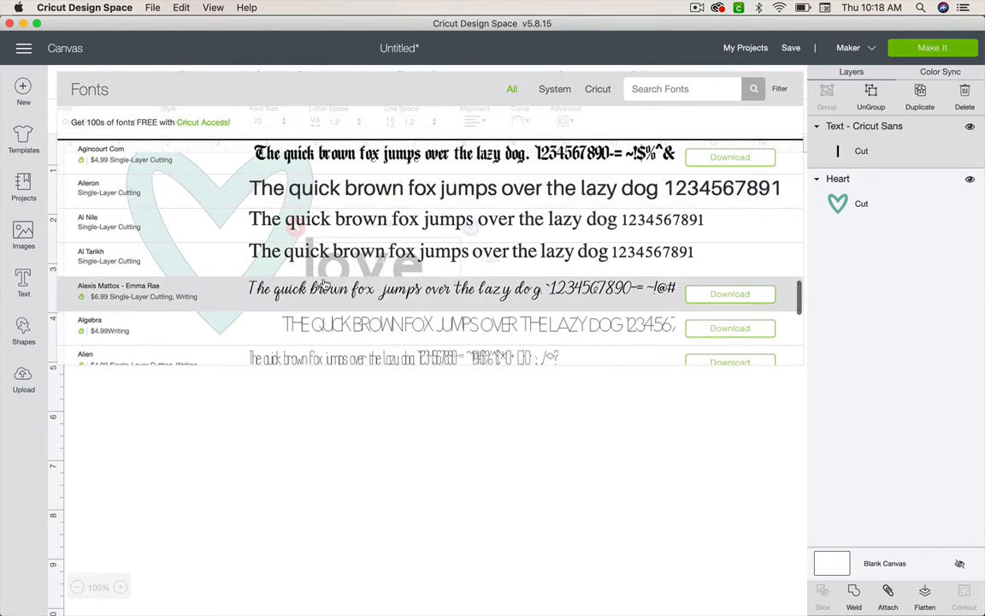
{"action": "scroll", "coordinate": [324, 330], "scroll_direction": "down", "scroll_amount": 4}
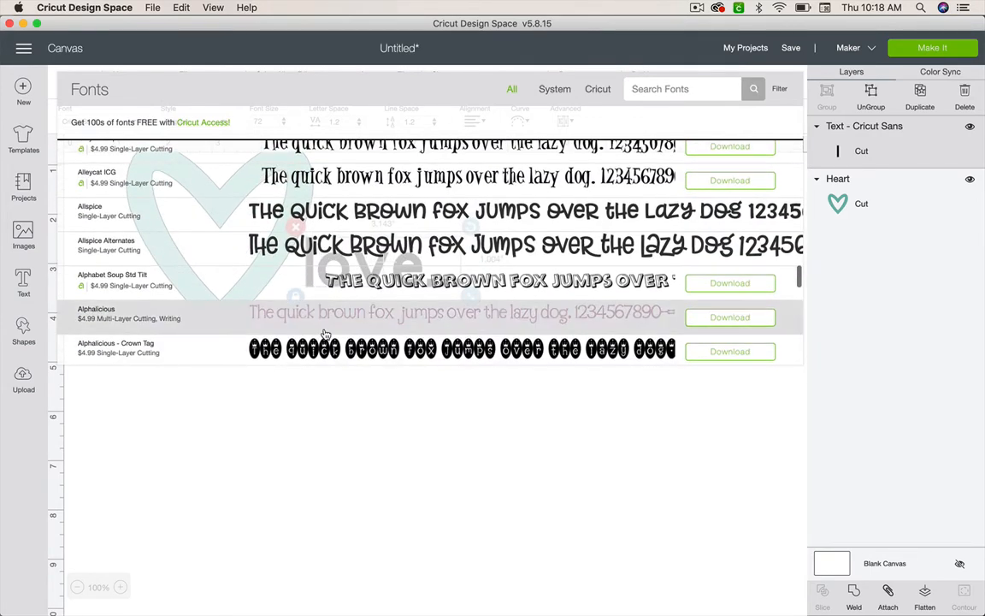
{"action": "left_click", "coordinate": [556, 89]}
{"action": "scroll", "coordinate": [445, 286], "scroll_direction": "down", "scroll_amount": 3}
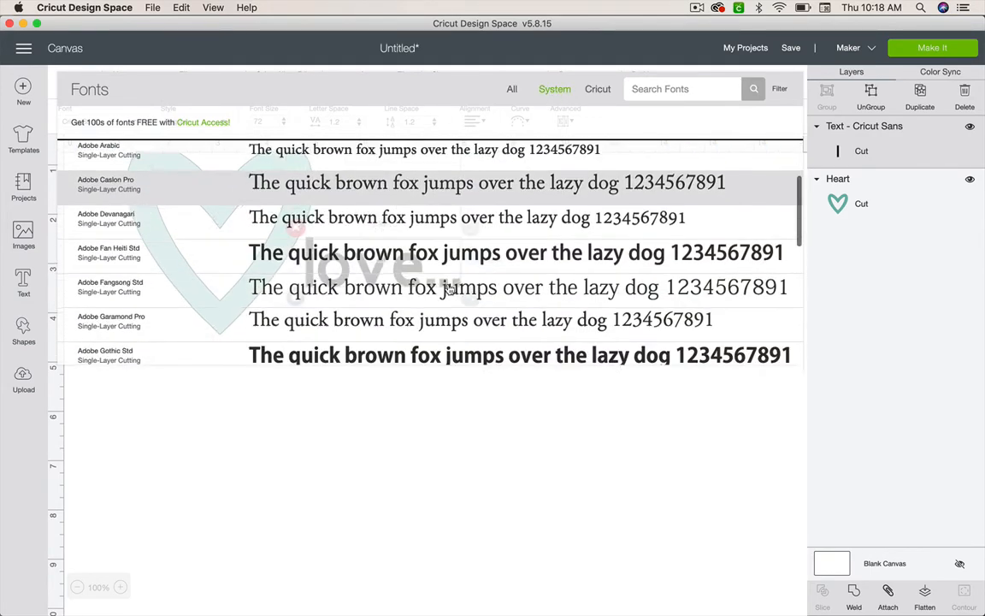
{"action": "scroll", "coordinate": [448, 289], "scroll_direction": "down", "scroll_amount": 5}
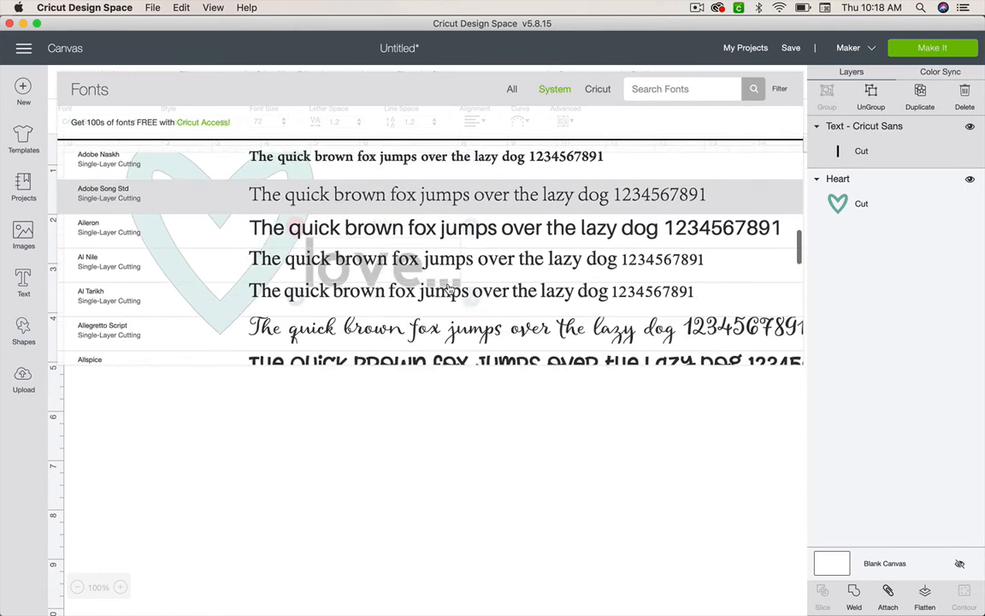
{"action": "left_click", "coordinate": [433, 324]}
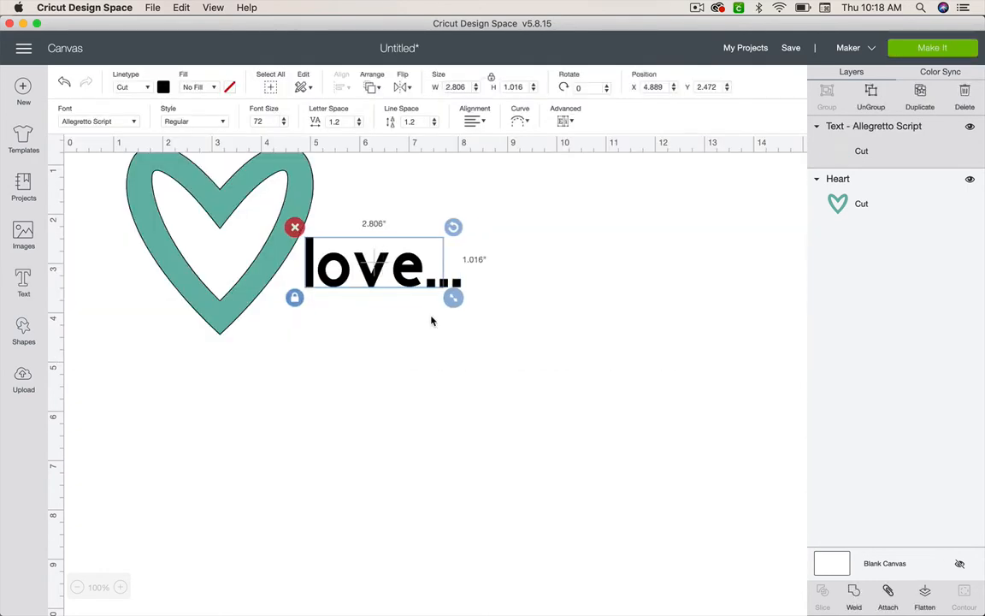
- Enlarge the "love..." text to about 4.96 × 1.80 inches and move it to about X 5.10, Y 1.63 inches
{"action": "left_click_drag", "start_coordinate": [453, 297], "coordinate": [573, 364]}
{"action": "left_click_drag", "start_coordinate": [426, 309], "coordinate": [436, 268]}
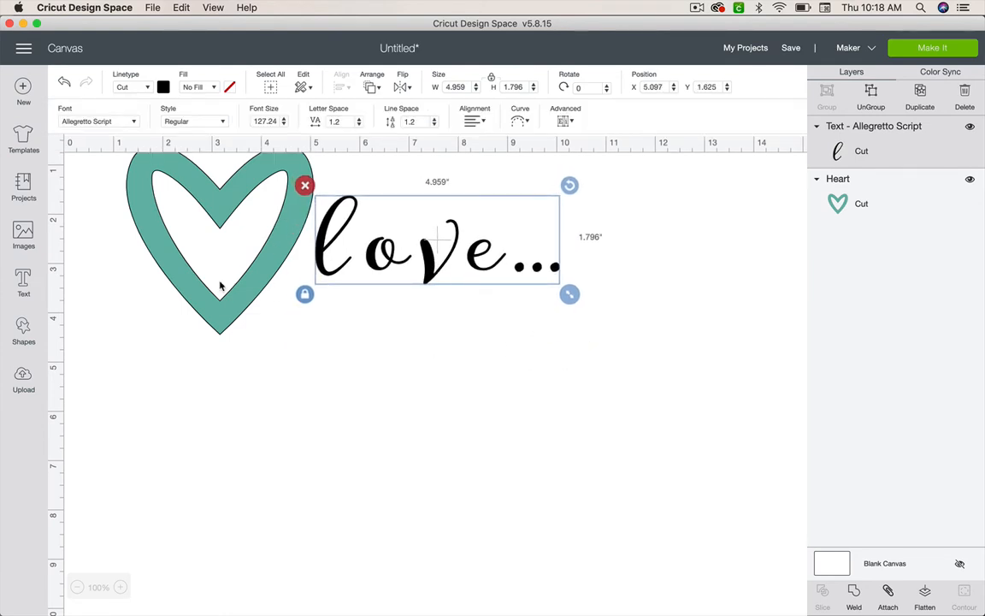
{"action": "left_click", "coordinate": [344, 352]}
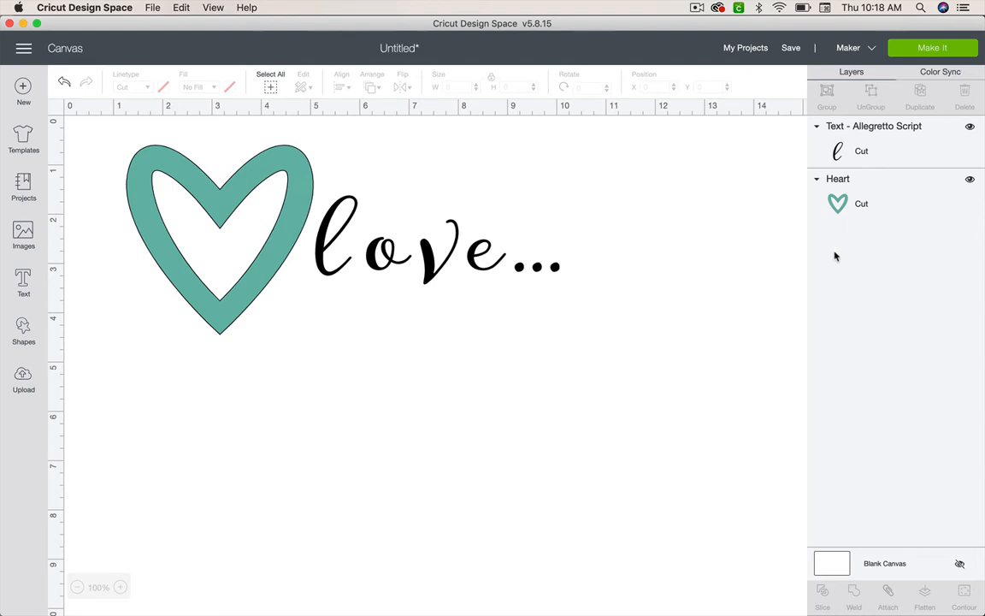
- Preview the cutting mats for the text and the heart, then return to the canvas
{"action": "left_click", "coordinate": [907, 50]}
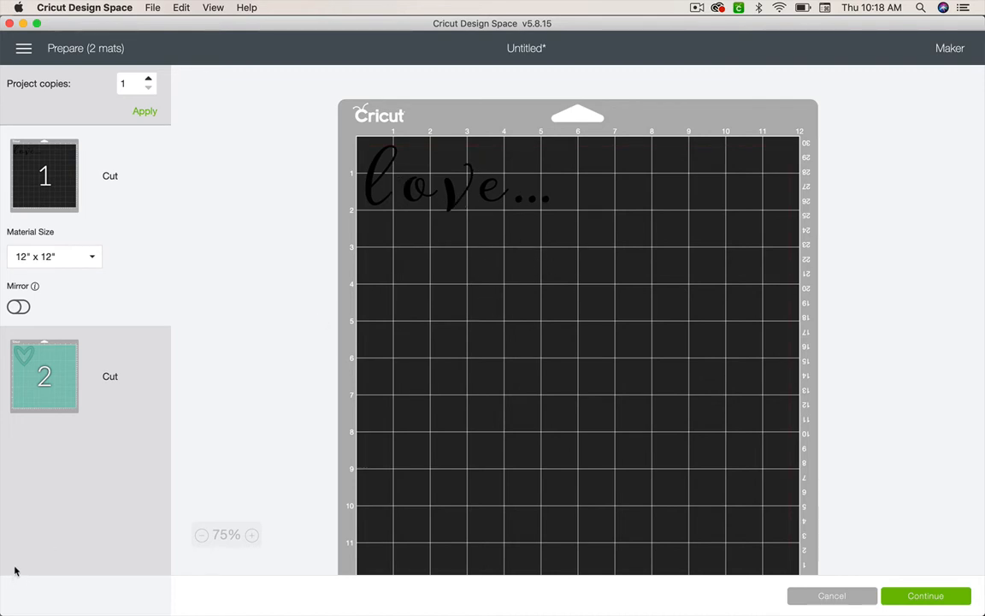
{"action": "left_click", "coordinate": [59, 392]}
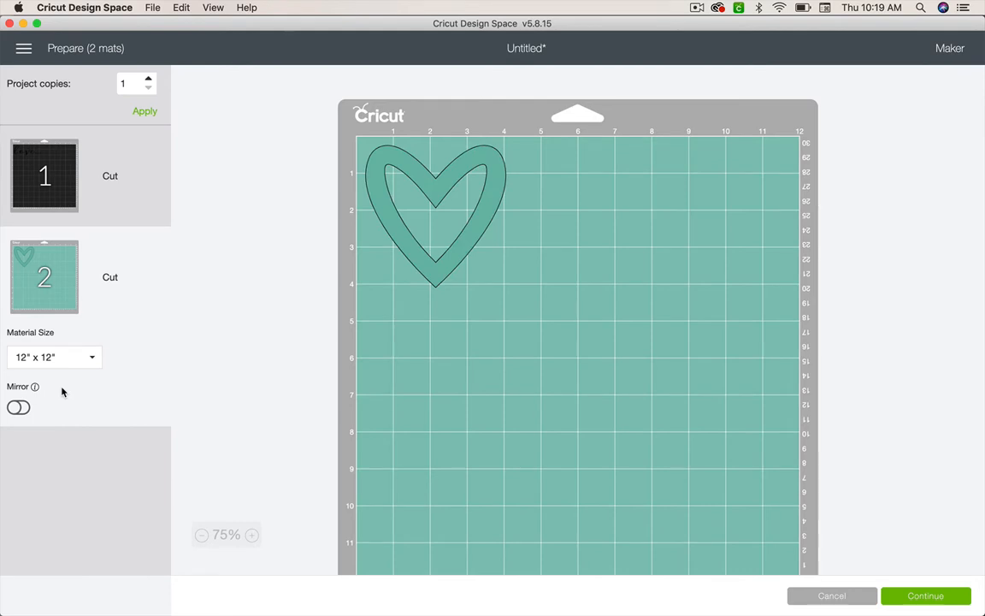
{"action": "left_click", "coordinate": [814, 599]}
- Recolor the "love..." text to the heart's teal material color, then check the mat preview and return to the canvas
{"action": "left_click", "coordinate": [439, 254]}
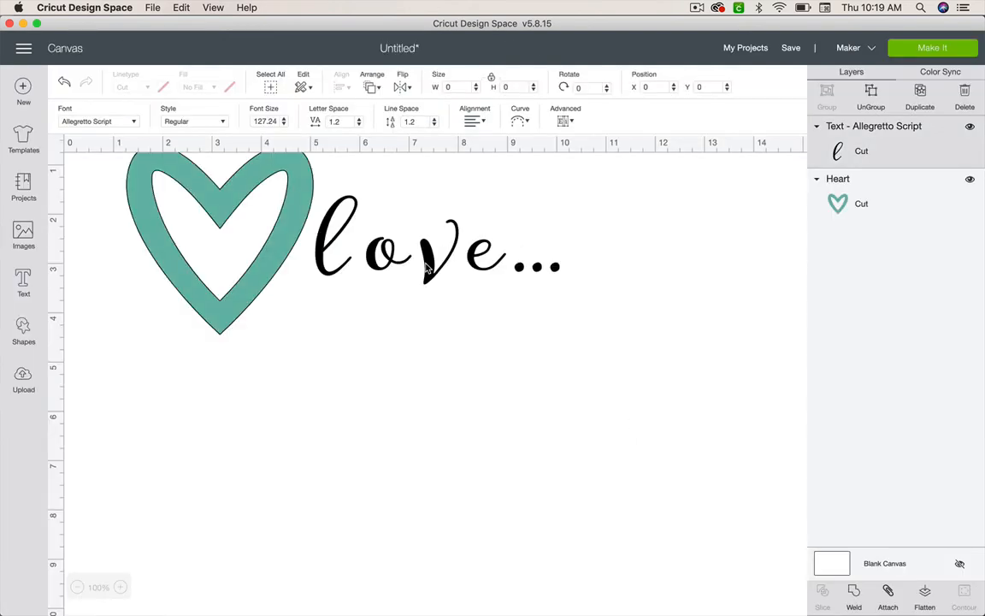
{"action": "left_click", "coordinate": [163, 88]}
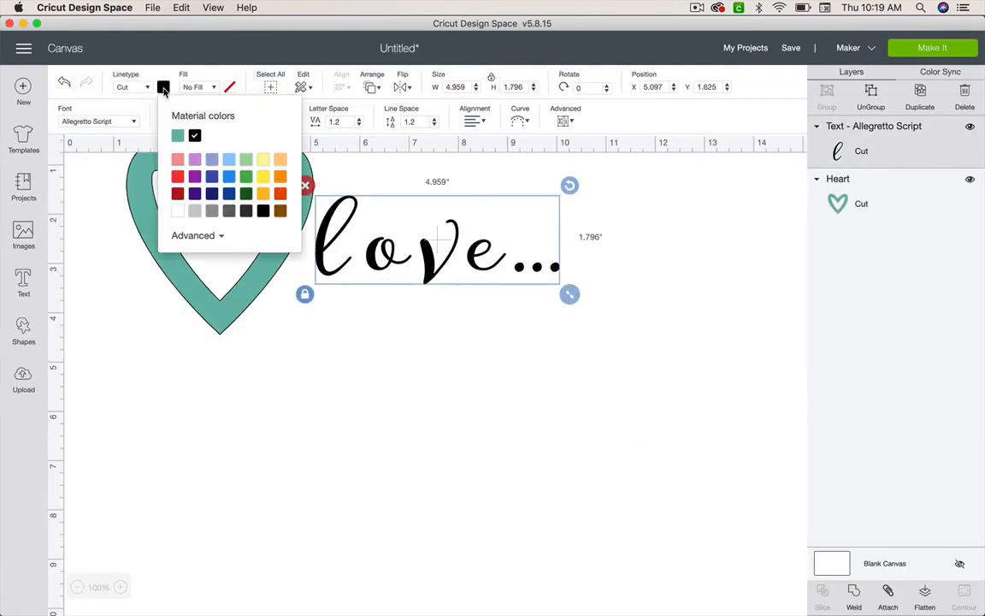
{"action": "left_click", "coordinate": [163, 88]}
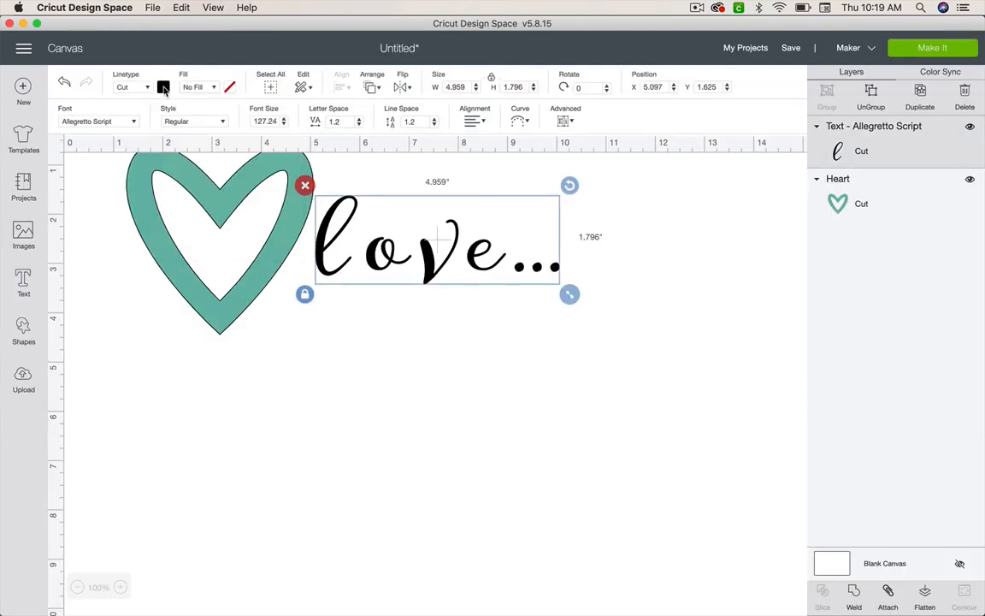
{"action": "left_click", "coordinate": [164, 88]}
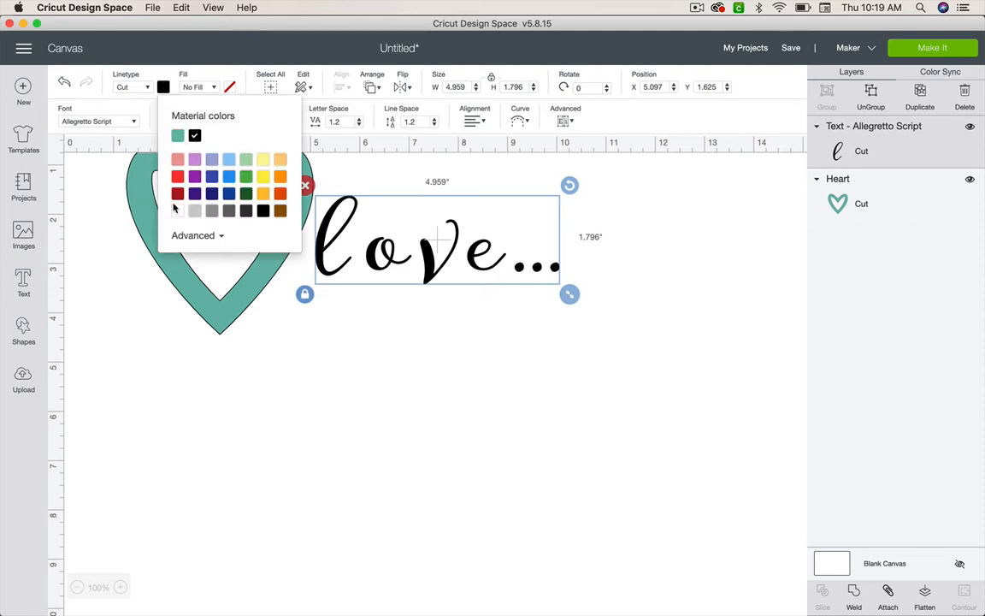
{"action": "left_click", "coordinate": [178, 137]}
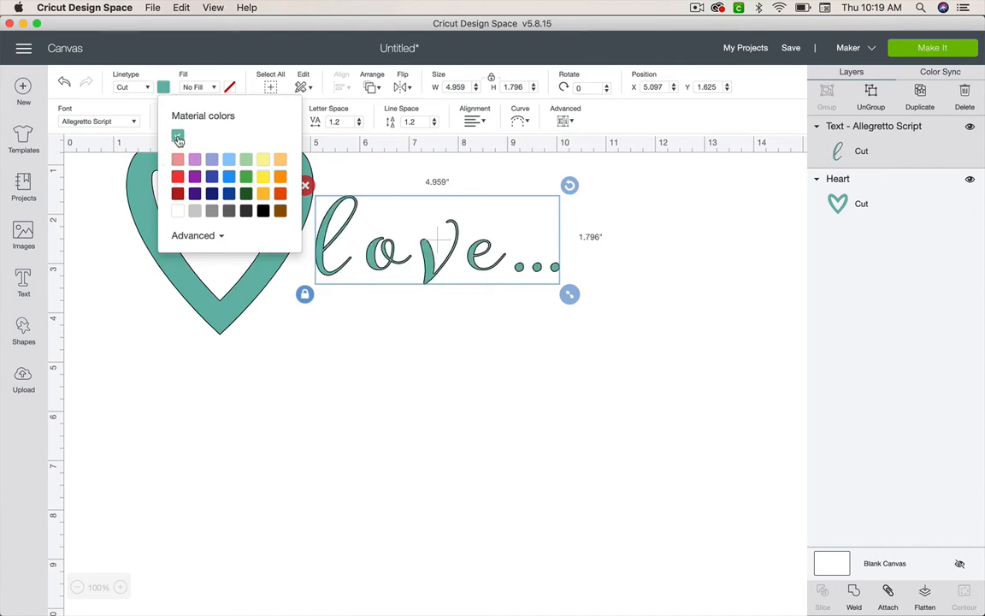
{"action": "left_click", "coordinate": [325, 328]}
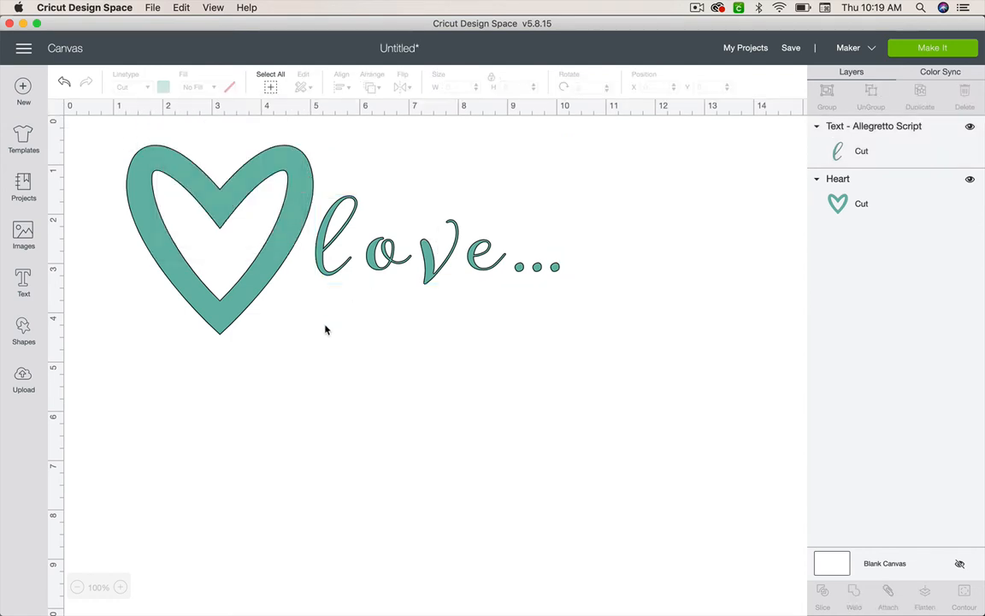
{"action": "left_click", "coordinate": [935, 48]}
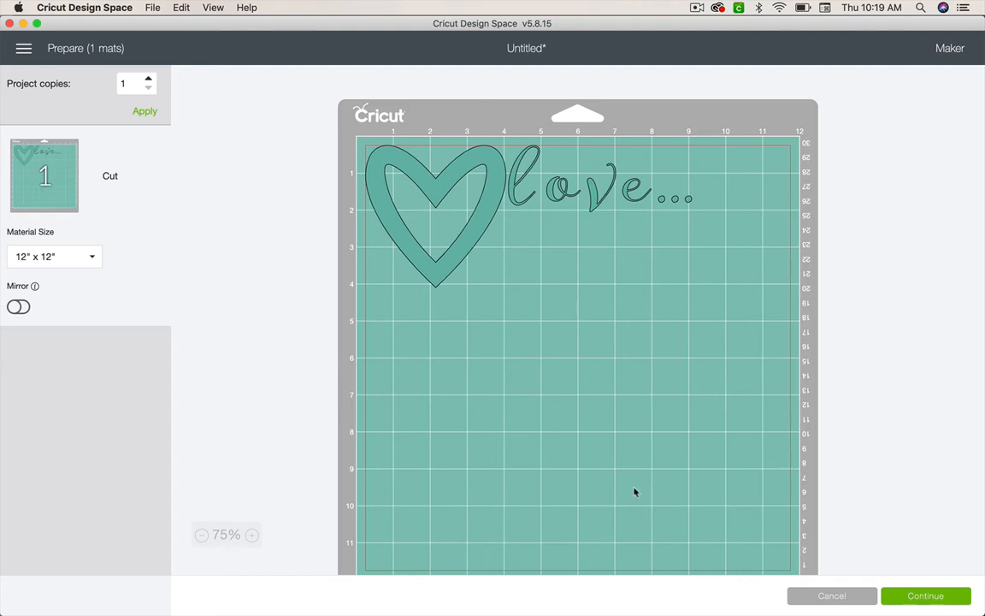
{"action": "left_click", "coordinate": [825, 597]}
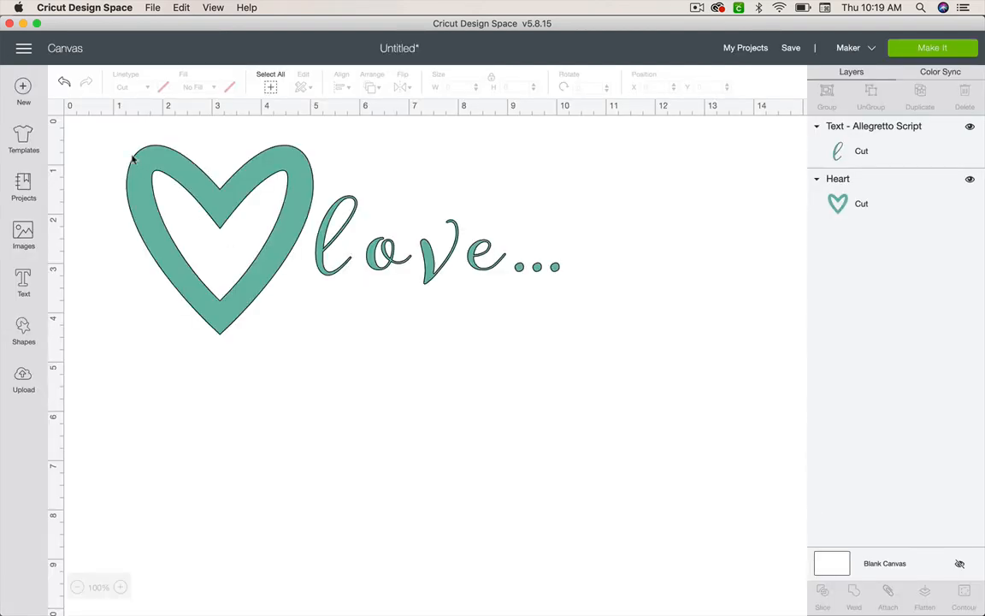
- Attach the heart and the "love..." text together, then check their mat layout and return to the canvas
{"action": "left_click_drag", "start_coordinate": [599, 371], "coordinate": [108, 135]}
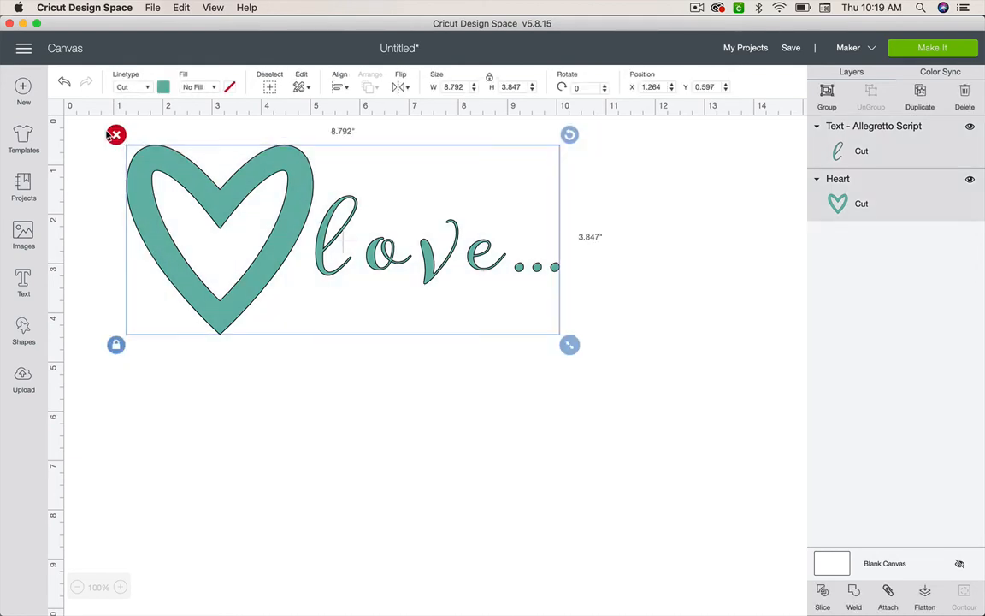
{"action": "left_click", "coordinate": [888, 594]}
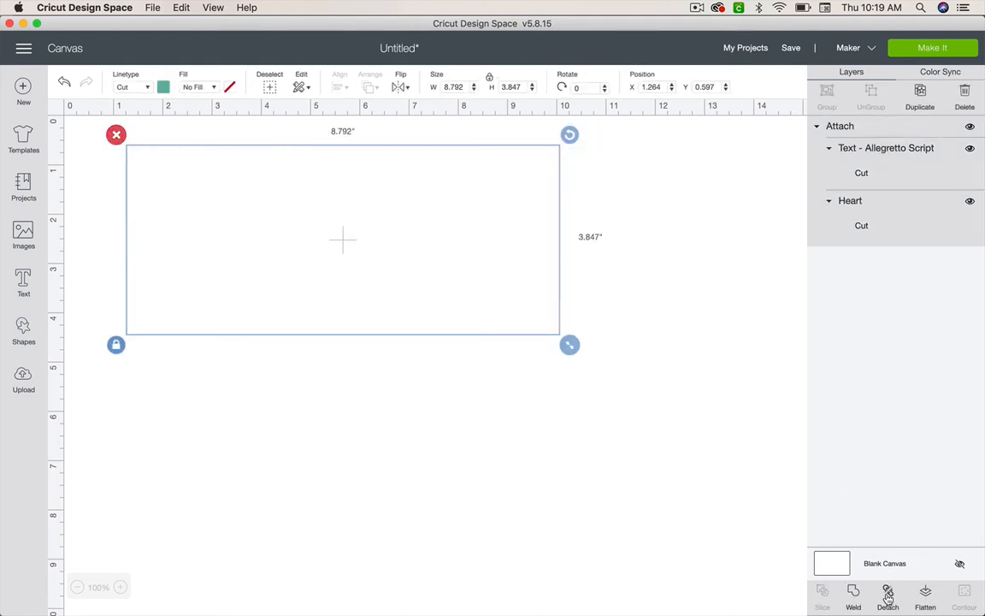
{"action": "left_click", "coordinate": [918, 49]}
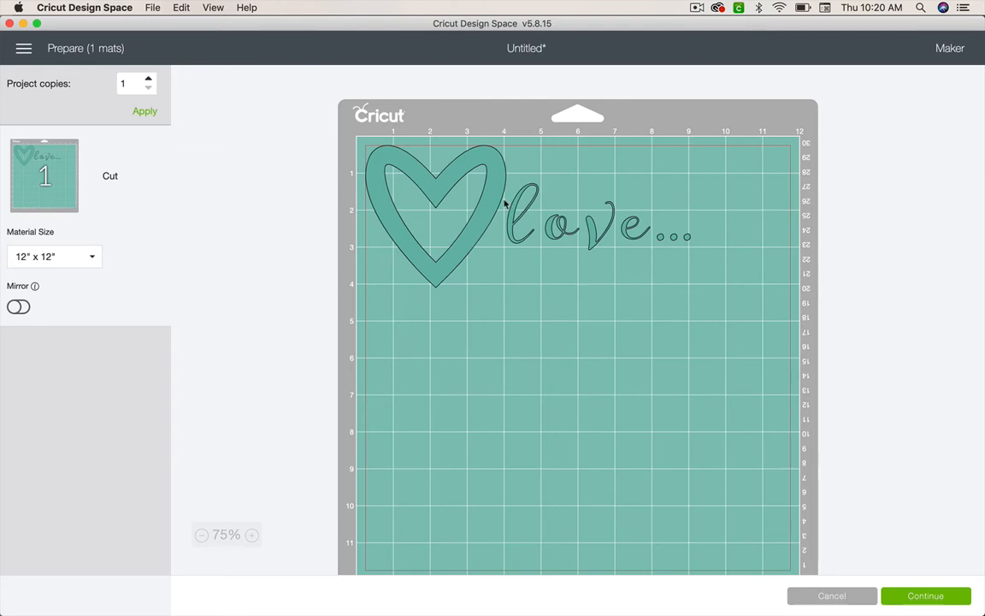
{"action": "left_click", "coordinate": [819, 596]}
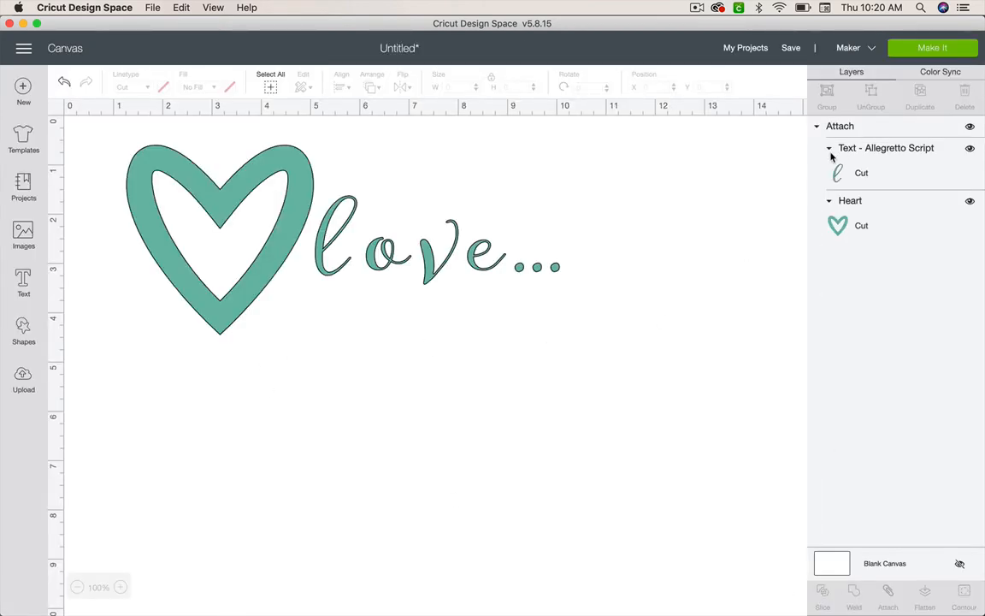
- View the attached design's materials in Color Sync, then detach the heart and the text
{"action": "left_click", "coordinate": [439, 259]}
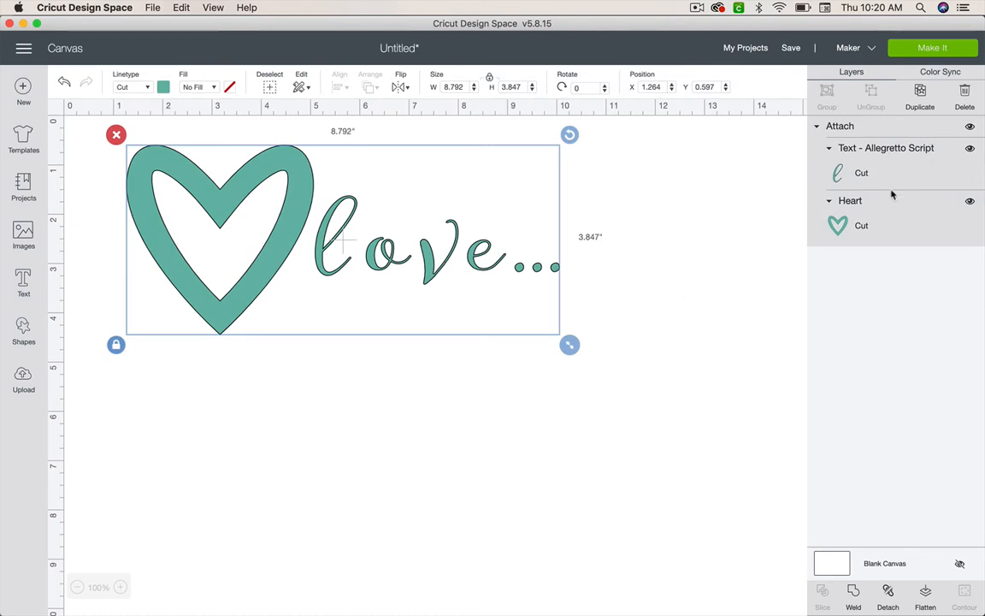
{"action": "left_click", "coordinate": [935, 74]}
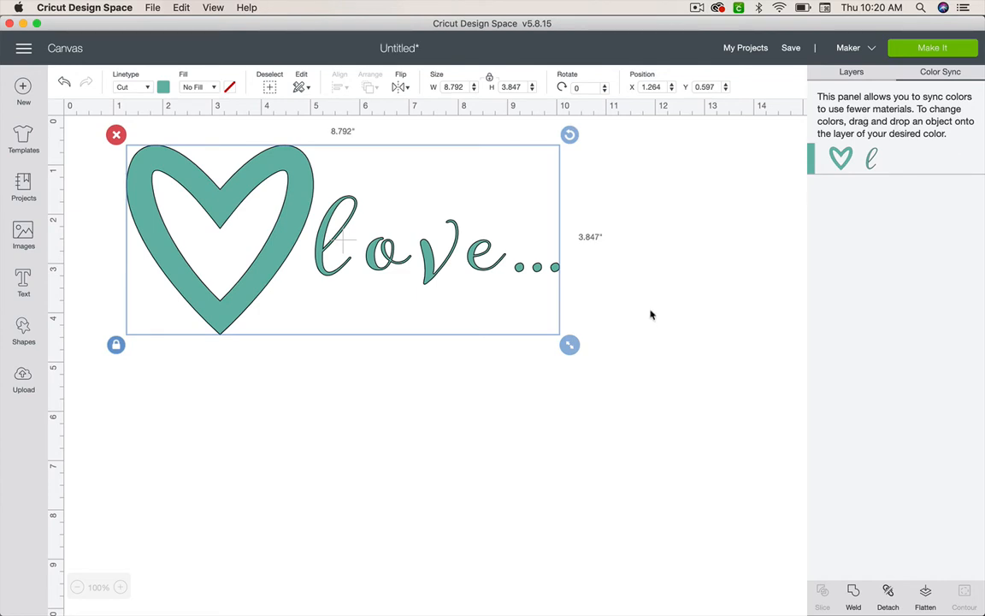
{"action": "left_click", "coordinate": [469, 393]}
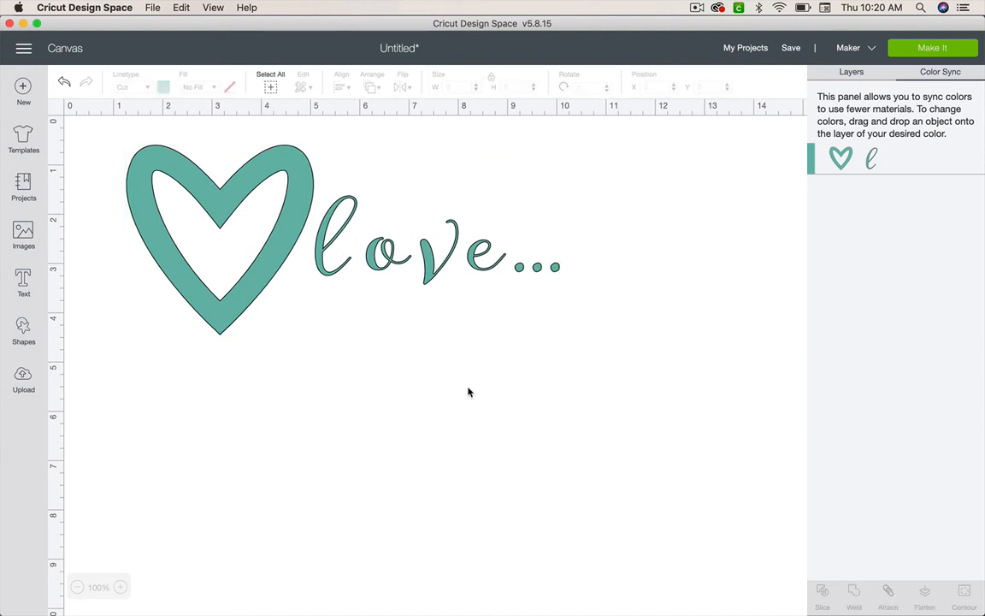
{"action": "left_click", "coordinate": [392, 270]}
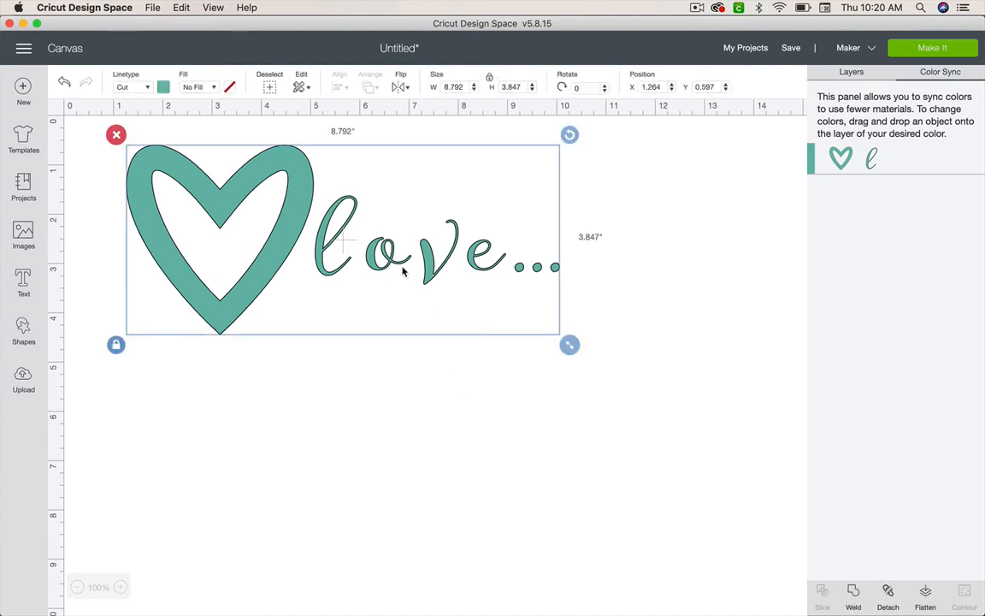
{"action": "left_click", "coordinate": [511, 389]}
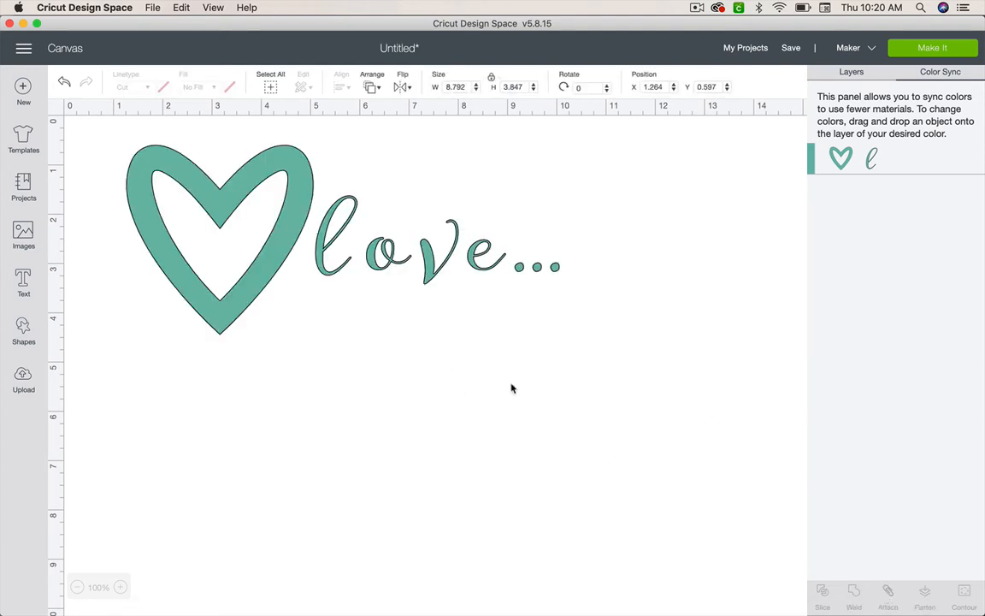
- Ungroup the "love..." text into individual characters
{"action": "left_click", "coordinate": [402, 266]}
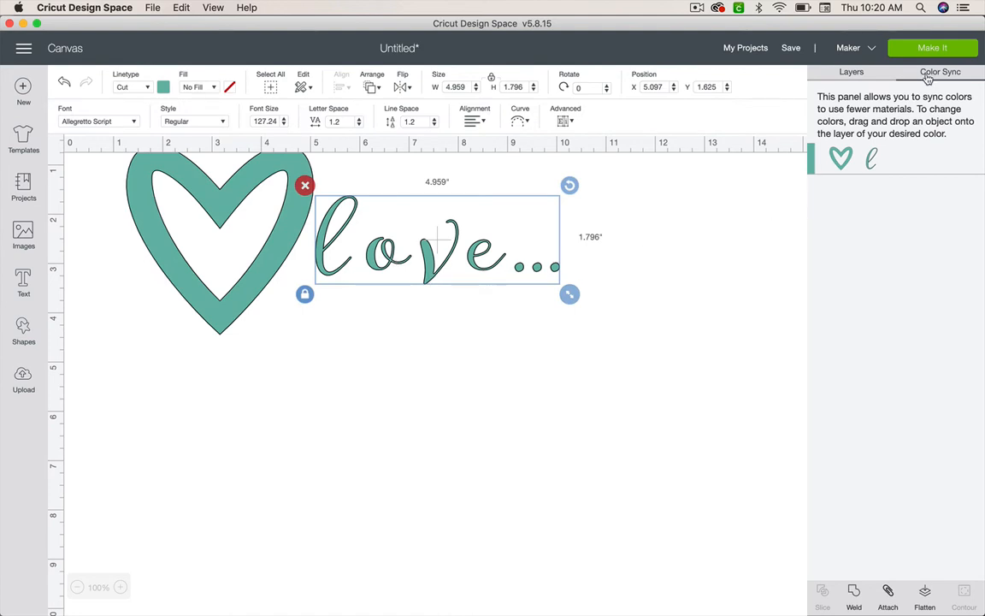
{"action": "left_click", "coordinate": [851, 72]}
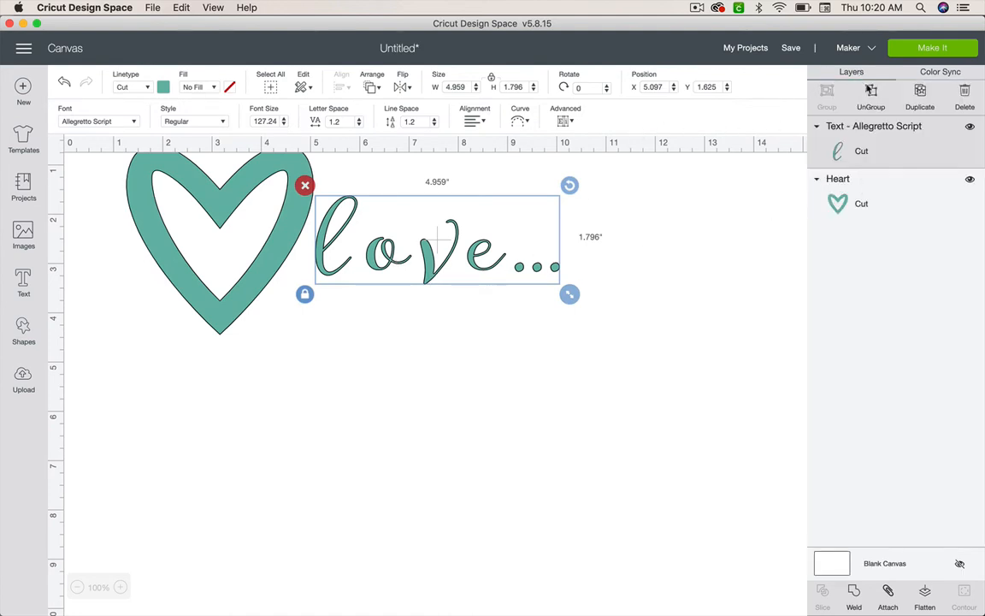
{"action": "left_click", "coordinate": [871, 92]}
- Recolor the individual letters, making the "l" red and the "o" light green
{"action": "left_click", "coordinate": [313, 240]}
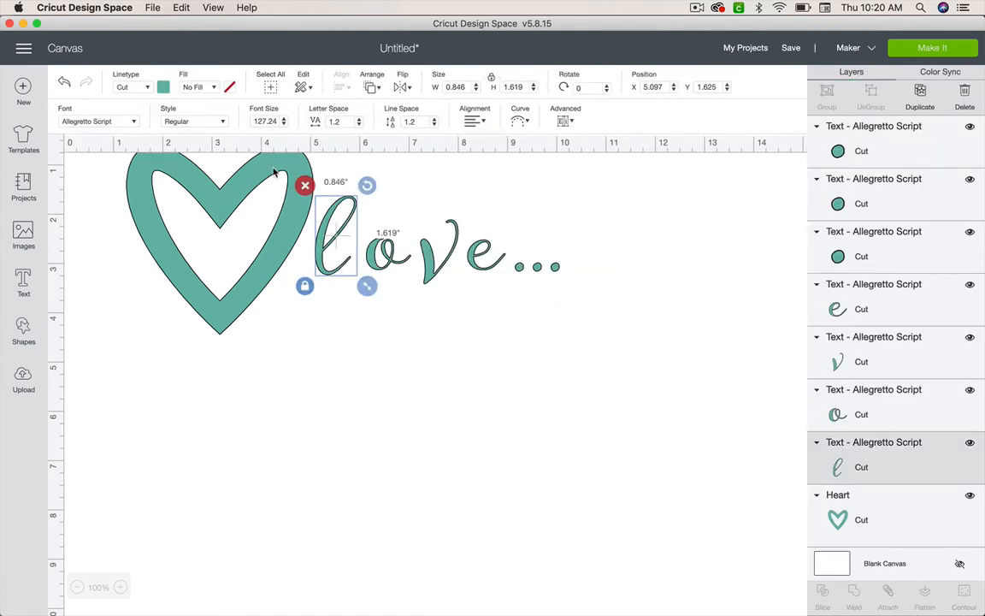
{"action": "left_click", "coordinate": [162, 86]}
{"action": "left_click", "coordinate": [177, 176]}
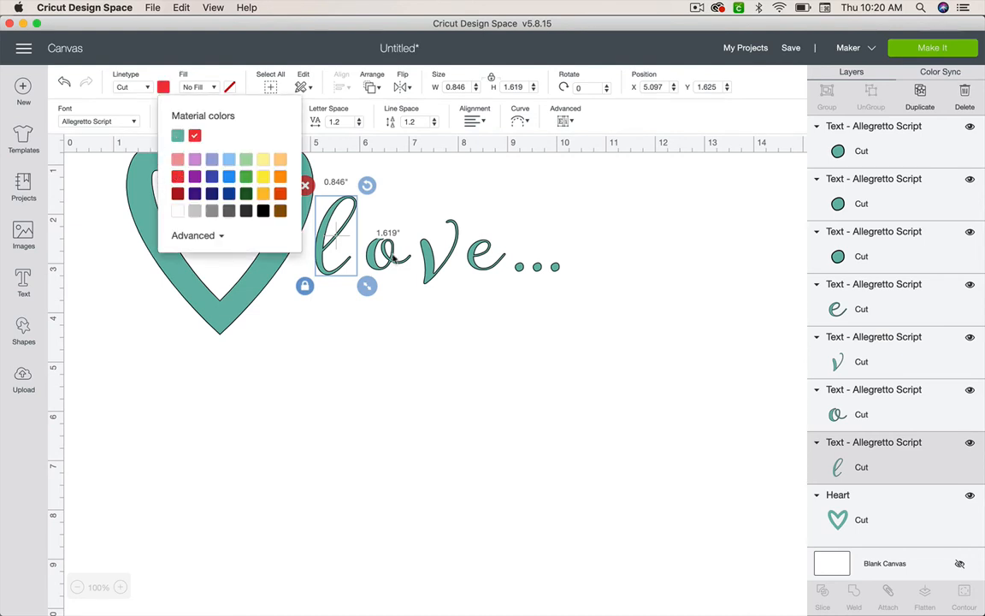
{"action": "left_click", "coordinate": [385, 262]}
{"action": "left_click", "coordinate": [164, 87]}
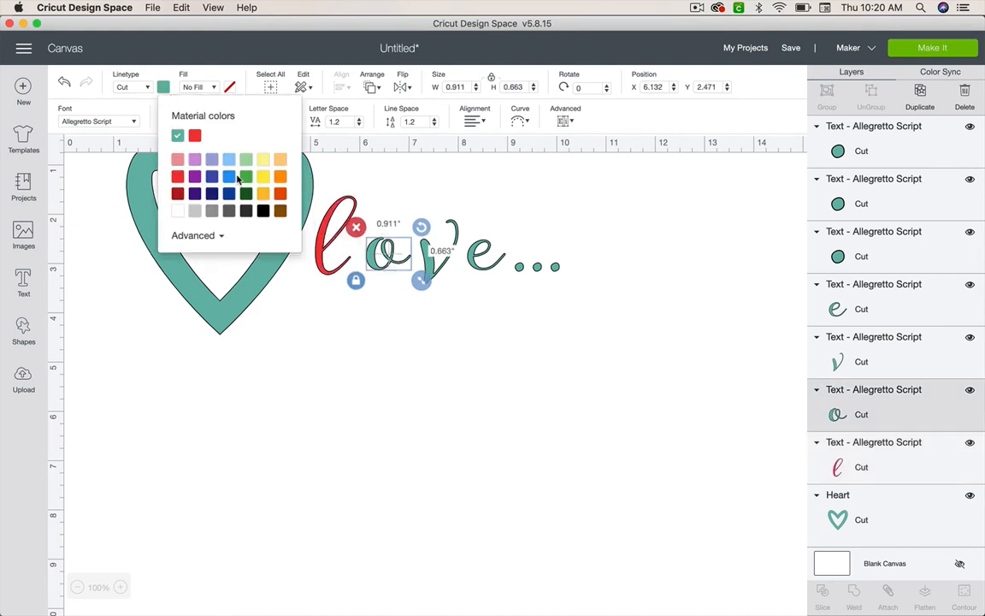
{"action": "left_click", "coordinate": [246, 160]}
- Recolor the "v" golden yellow and the "e" orange, then deselect the lettering
{"action": "left_click", "coordinate": [430, 263]}
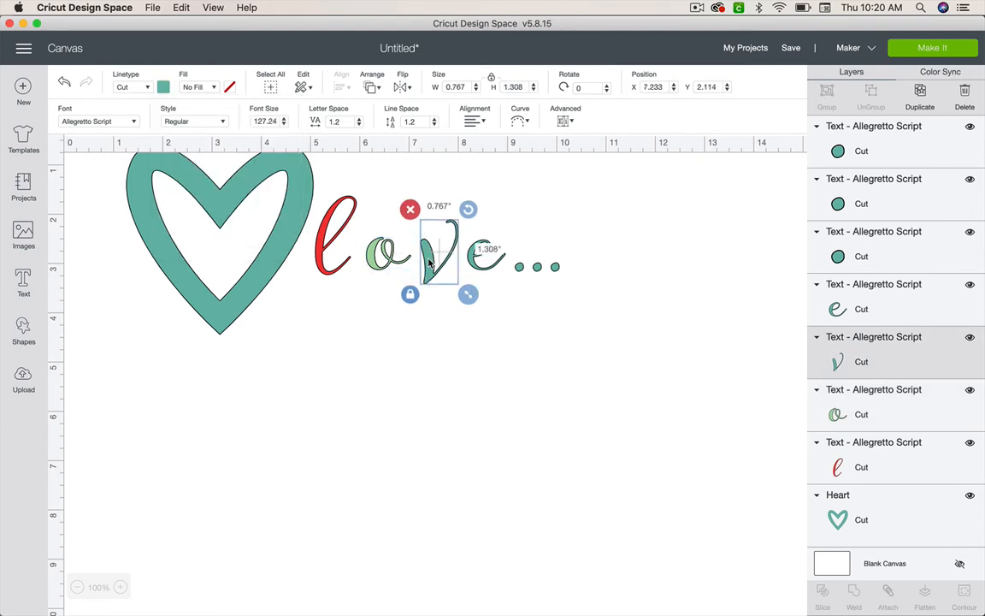
{"action": "left_click", "coordinate": [163, 87]}
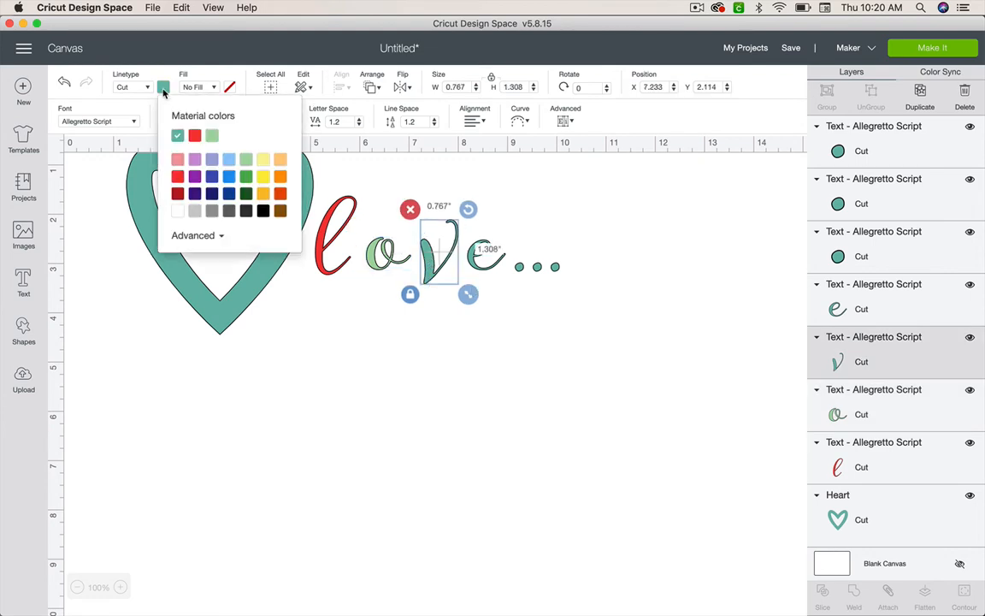
{"action": "left_click", "coordinate": [263, 195]}
{"action": "left_click", "coordinate": [491, 266]}
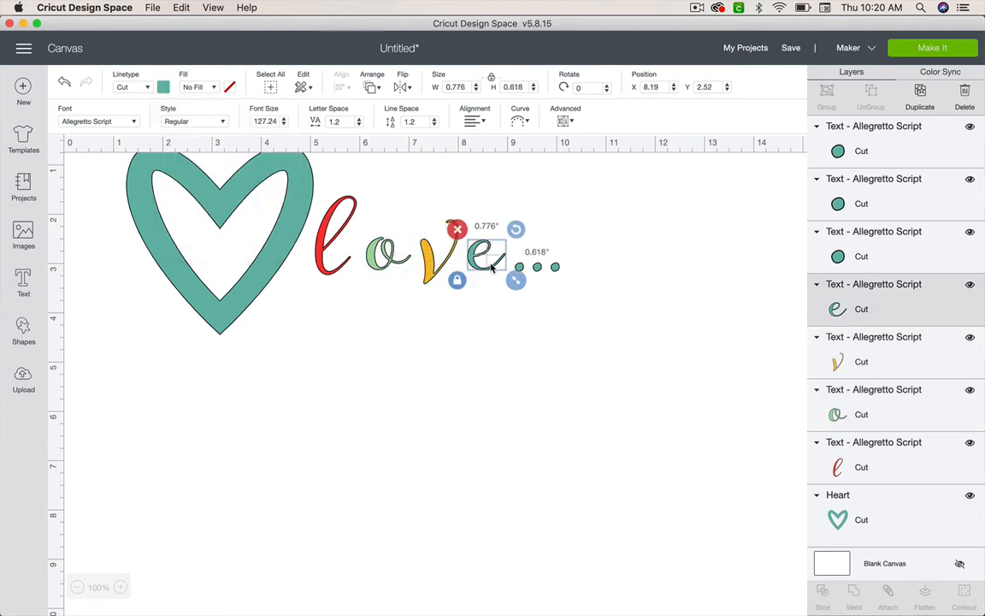
{"action": "left_click", "coordinate": [162, 88]}
{"action": "left_click", "coordinate": [281, 176]}
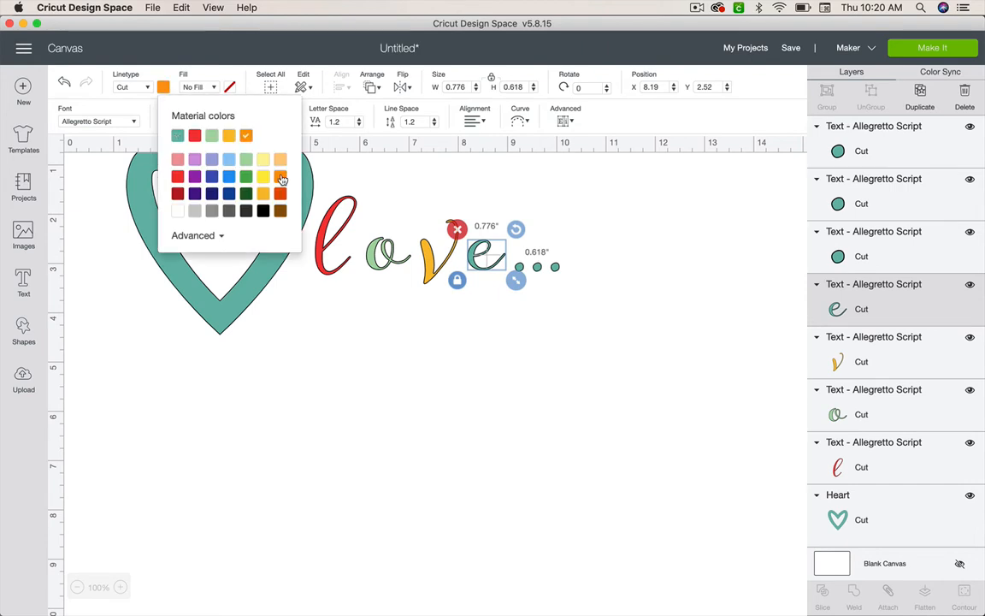
{"action": "left_click", "coordinate": [545, 402]}
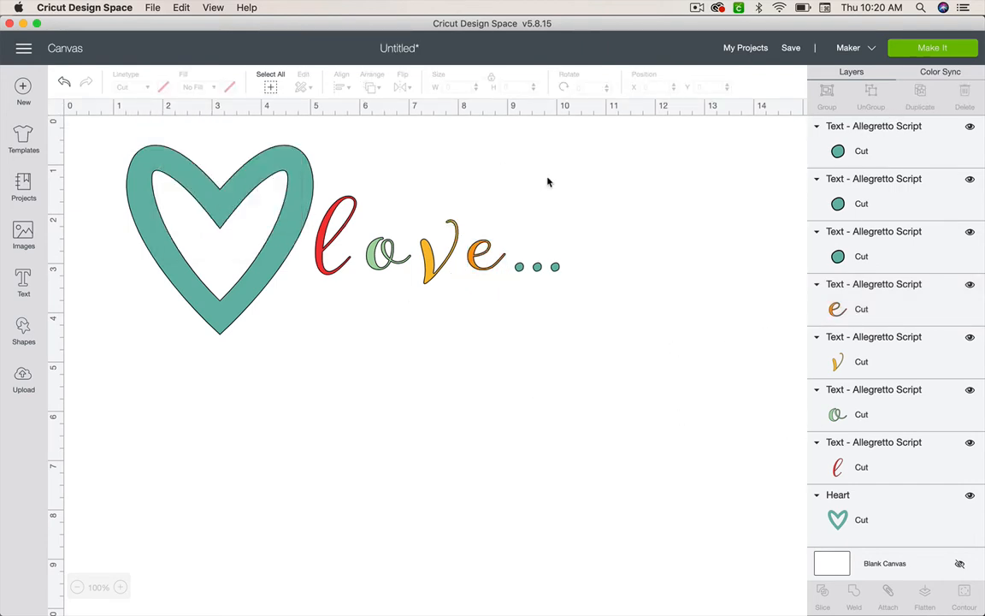
- Preview how the multicolored letters and heart are sorted onto cutting mats, review the mat list, and return to the canvas
{"action": "left_click", "coordinate": [902, 48]}
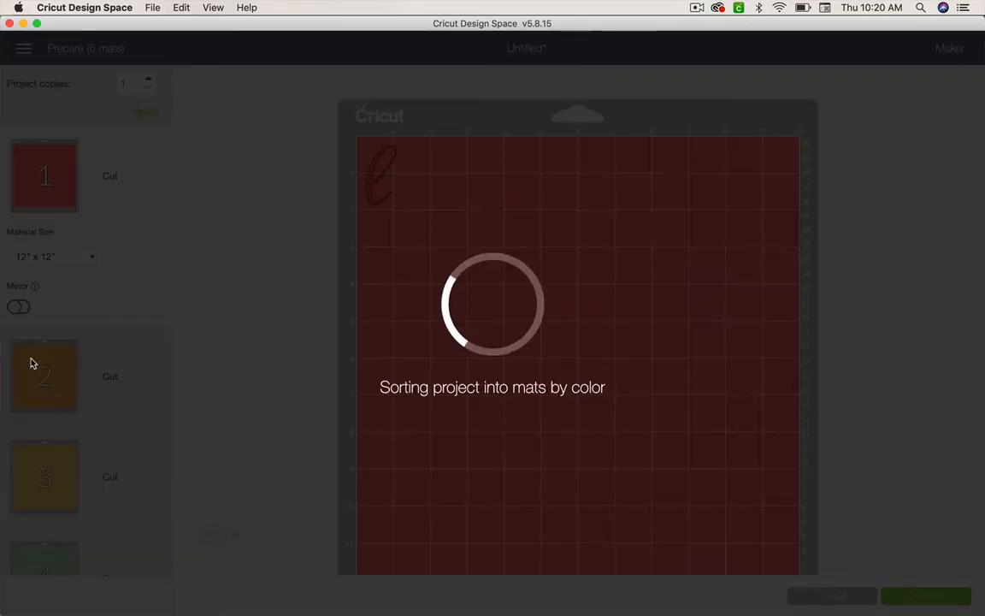
{"action": "scroll", "coordinate": [89, 468], "scroll_direction": "down", "scroll_amount": 3}
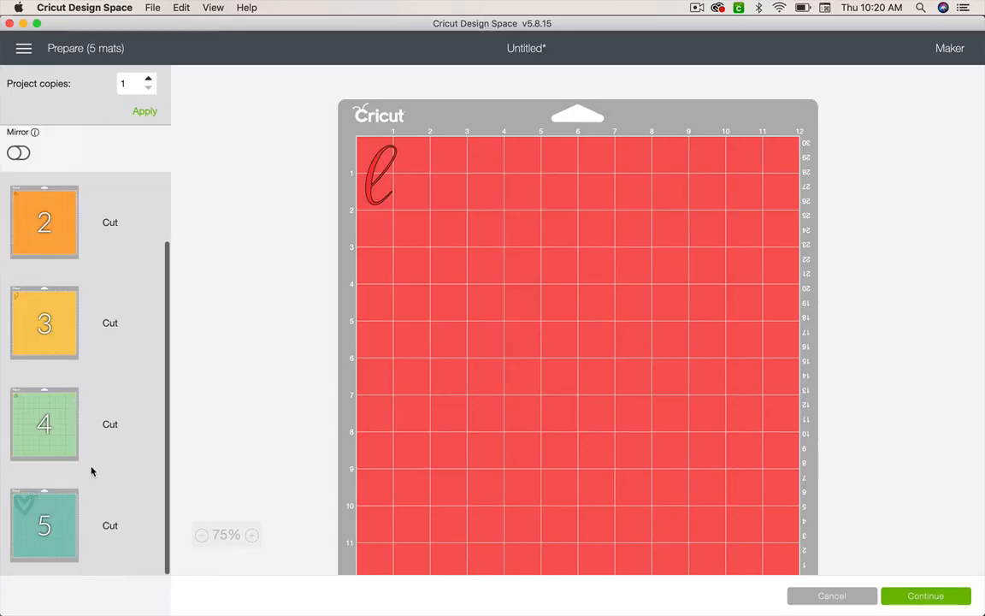
{"action": "scroll", "coordinate": [61, 411], "scroll_direction": "up", "scroll_amount": 3}
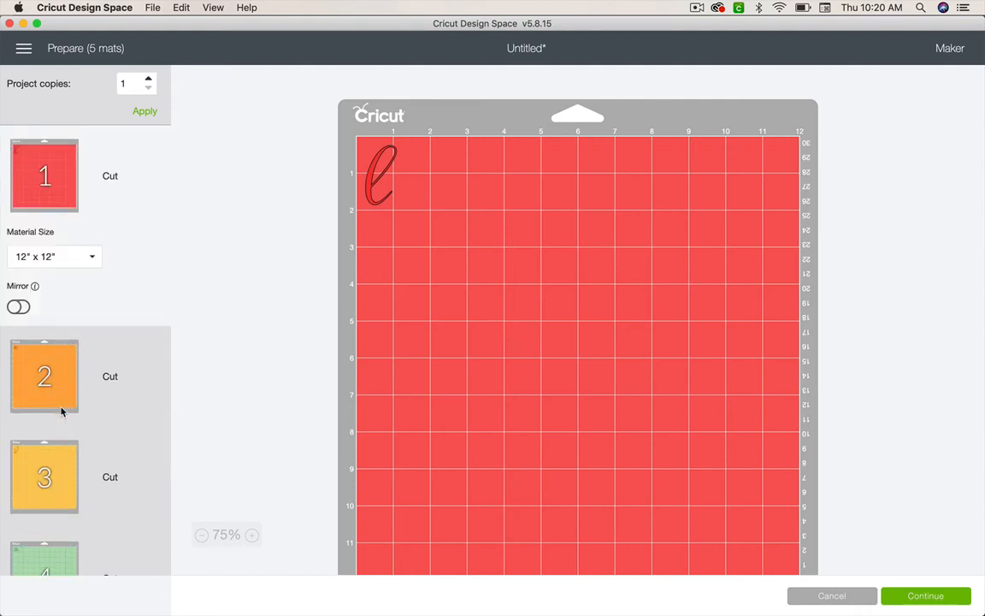
{"action": "scroll", "coordinate": [61, 412], "scroll_direction": "down", "scroll_amount": 3}
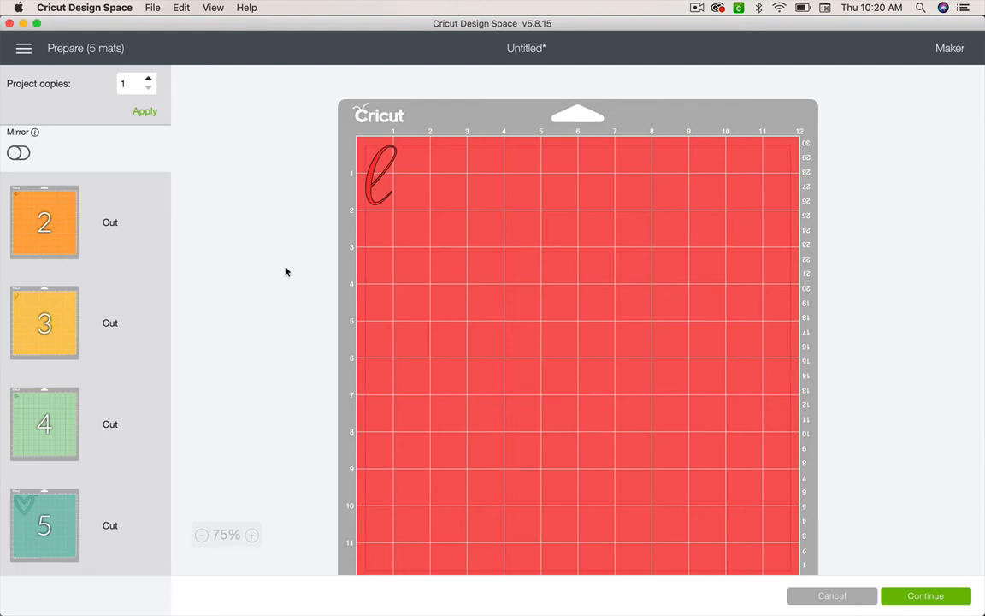
{"action": "scroll", "coordinate": [82, 248], "scroll_direction": "up", "scroll_amount": 3}
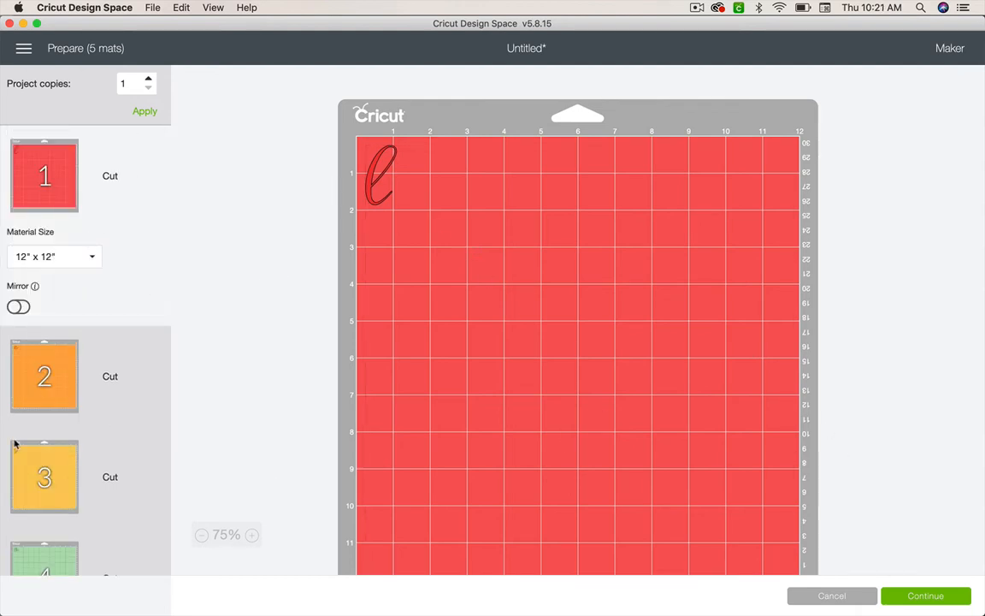
{"action": "left_click", "coordinate": [831, 596]}
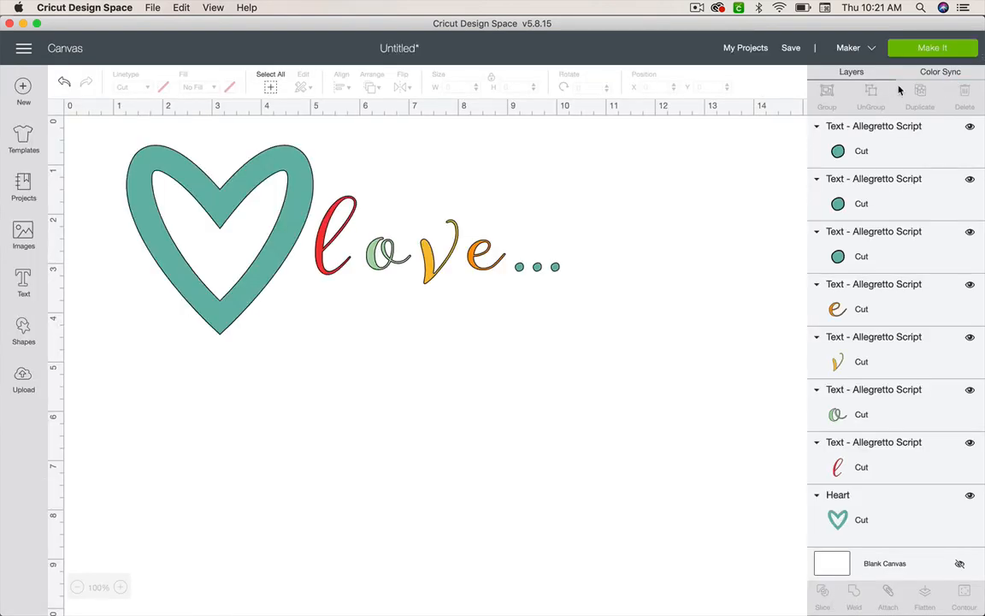
- Try to sync the colours of the heart and the letter v by moving them from the canvas onto Color Sync layers
{"action": "left_click", "coordinate": [944, 72]}
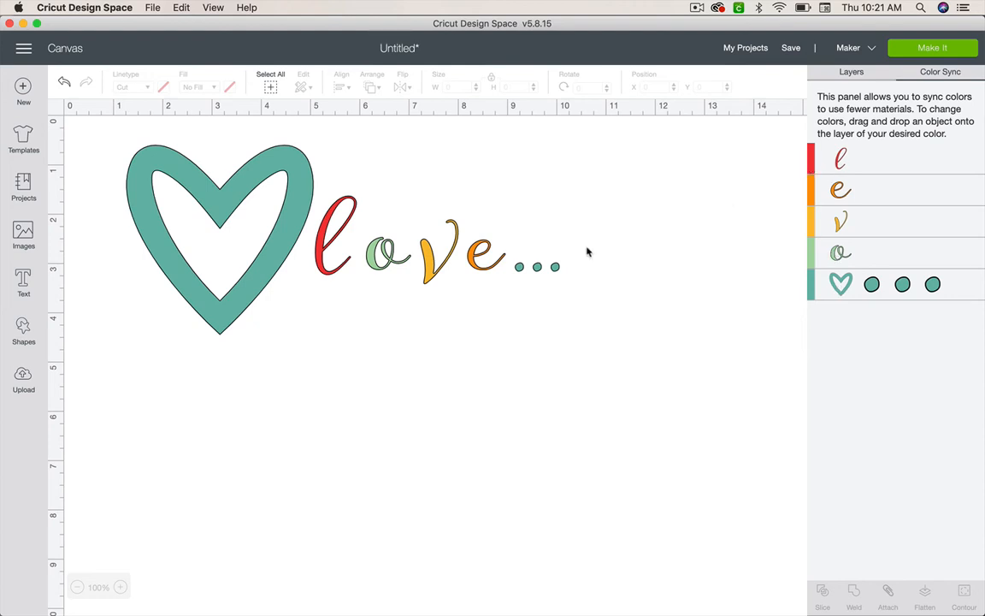
{"action": "left_click", "coordinate": [324, 242]}
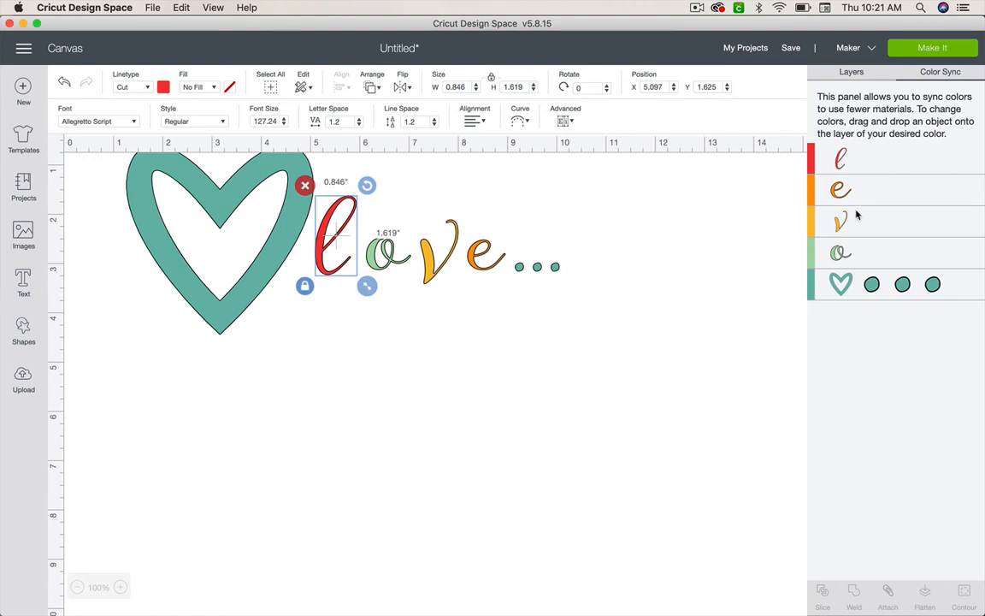
{"action": "left_click_drag", "start_coordinate": [811, 158], "coordinate": [218, 264]}
{"action": "left_click_drag", "start_coordinate": [834, 162], "coordinate": [204, 300]}
{"action": "left_click_drag", "start_coordinate": [262, 220], "coordinate": [840, 192]}
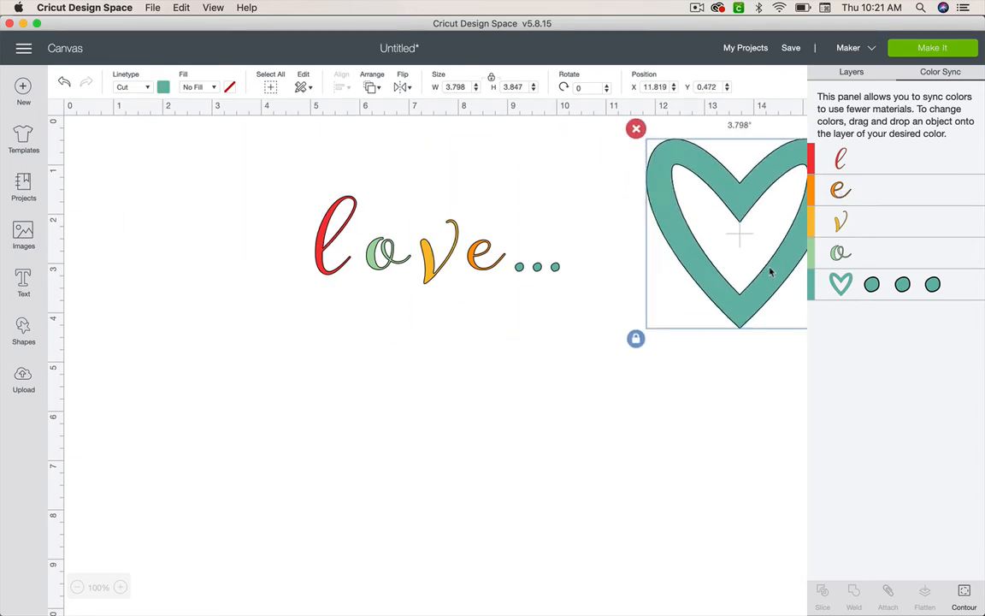
{"action": "left_click_drag", "start_coordinate": [769, 272], "coordinate": [249, 287]}
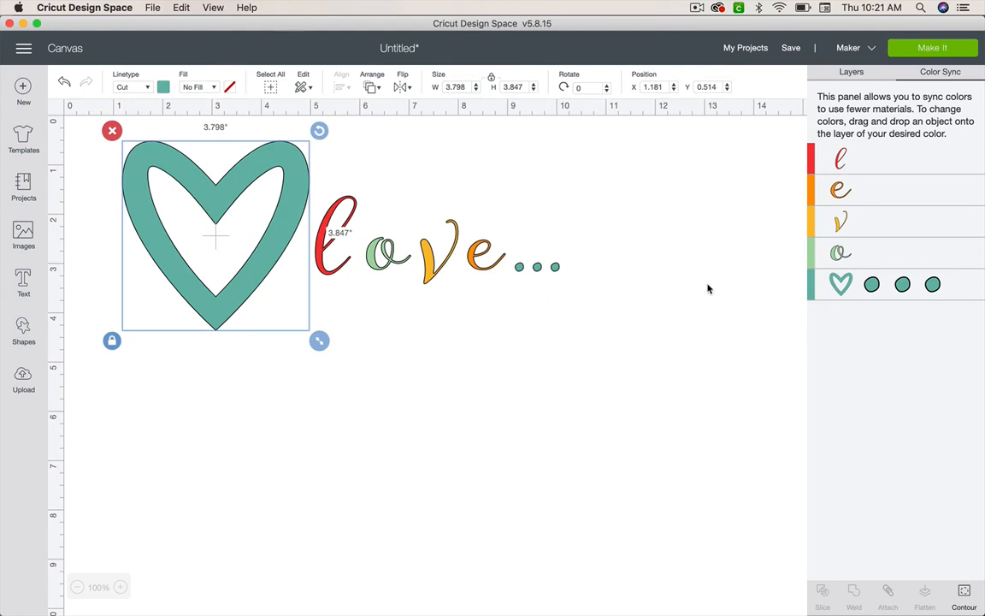
{"action": "left_click_drag", "start_coordinate": [435, 268], "coordinate": [834, 197]}
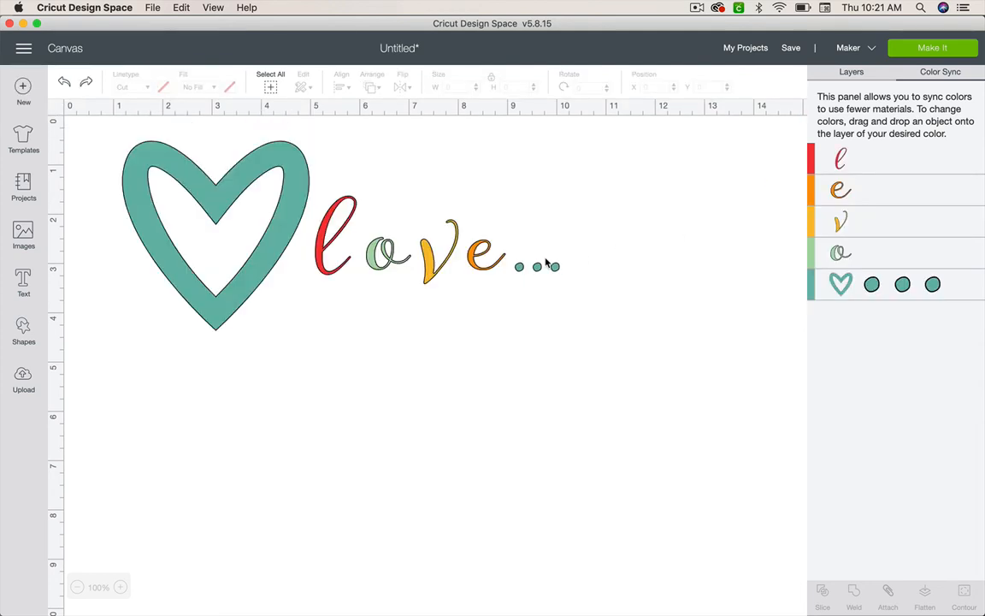
- Examine the material colours offered for the letter l, both with the layer list and with Color Sync shown
{"action": "left_click", "coordinate": [855, 72]}
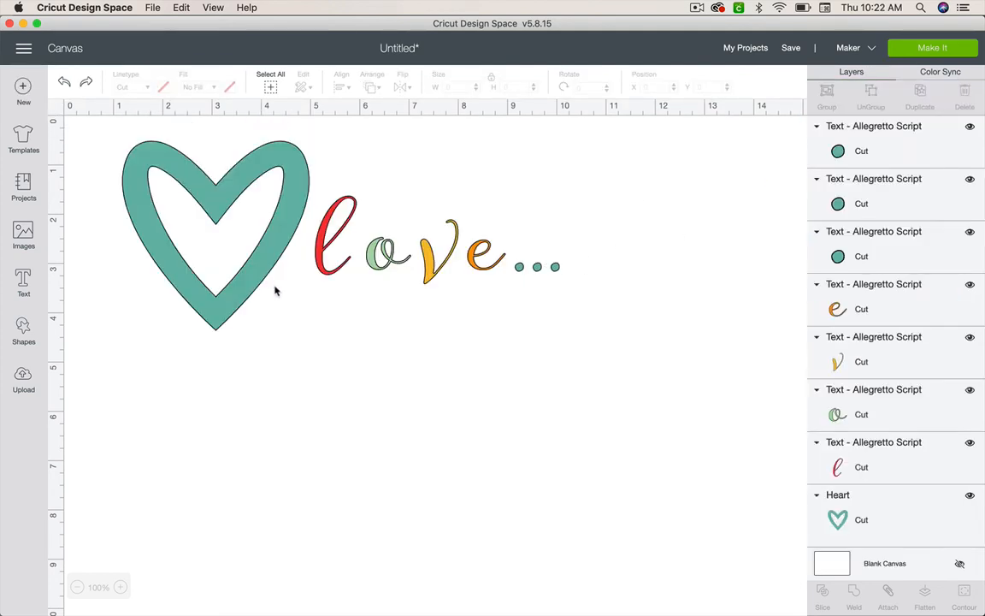
{"action": "left_click", "coordinate": [331, 246]}
{"action": "left_click", "coordinate": [163, 88]}
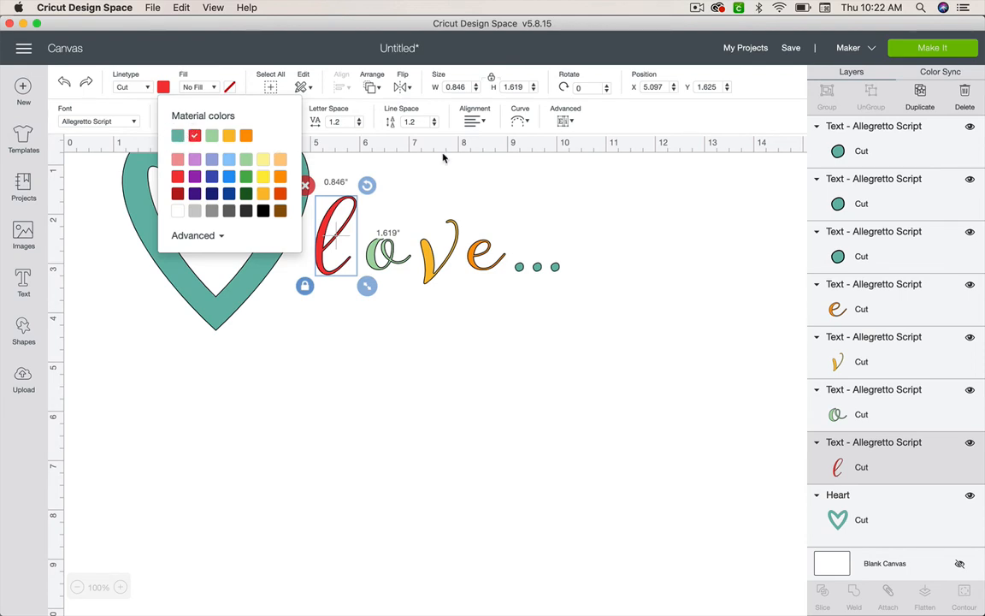
{"action": "left_click", "coordinate": [940, 72]}
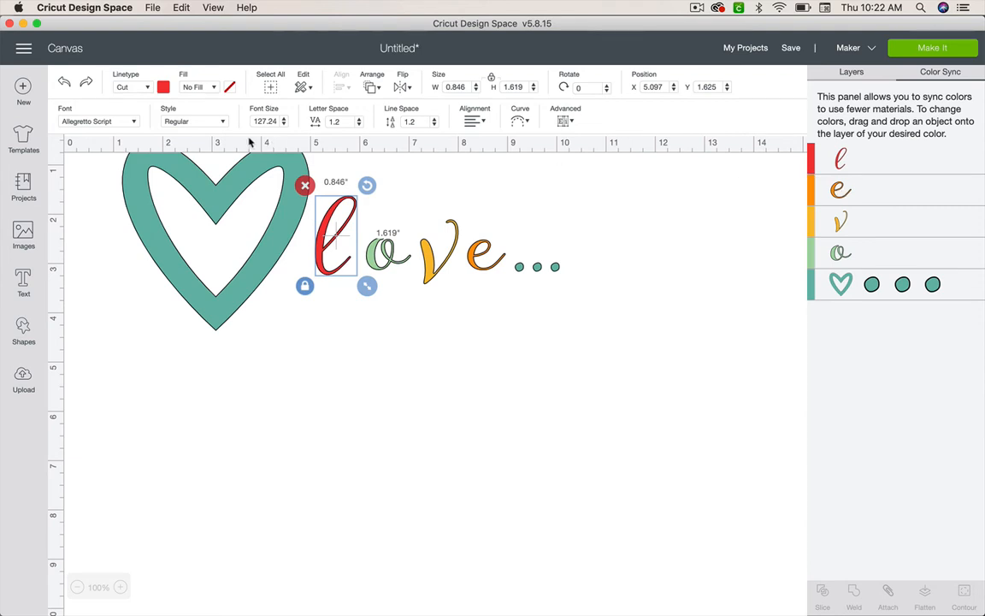
{"action": "left_click", "coordinate": [162, 88]}
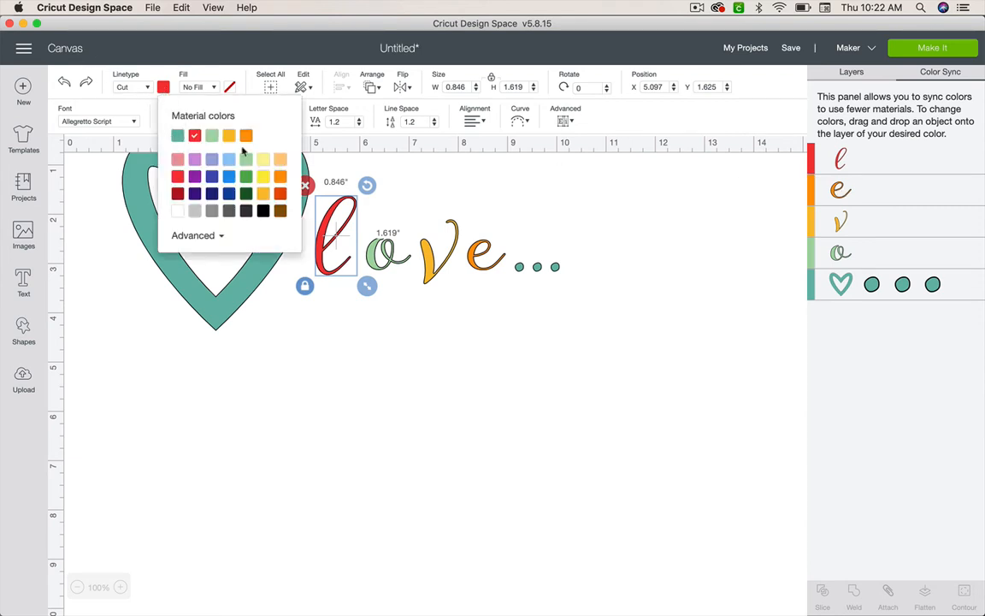
{"action": "left_click", "coordinate": [335, 380]}
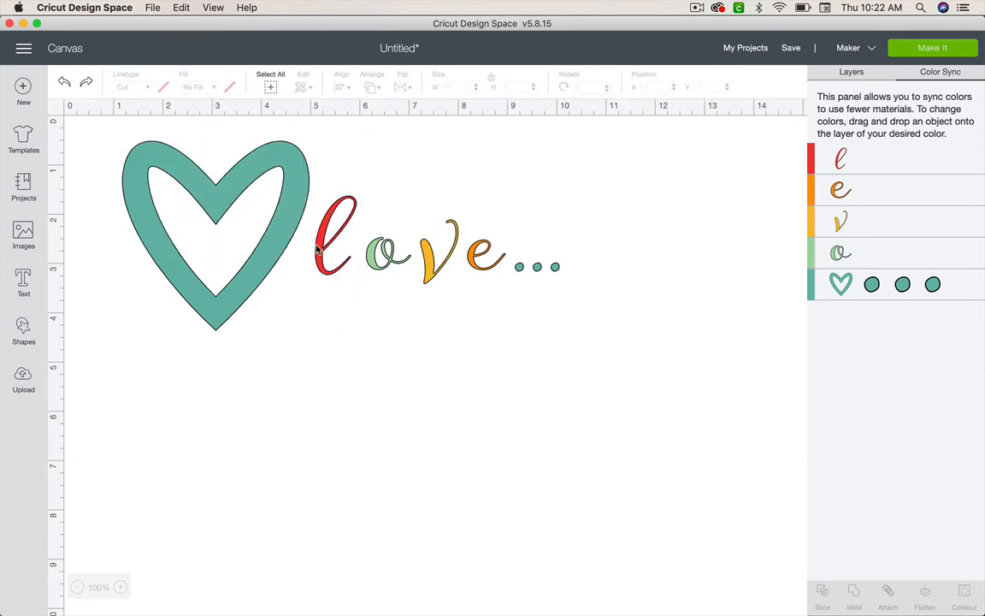
{"action": "left_click", "coordinate": [316, 248]}
{"action": "left_click", "coordinate": [161, 87]}
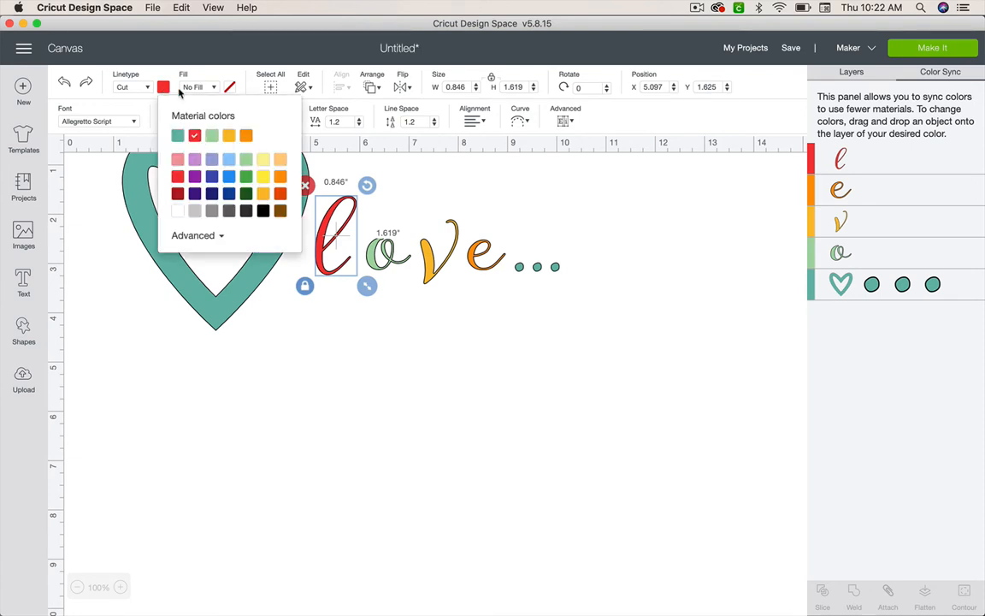
- Recolour the letters o, v and e to the same red material colour as the letter l
{"action": "left_click", "coordinate": [383, 236]}
{"action": "left_click", "coordinate": [386, 251]}
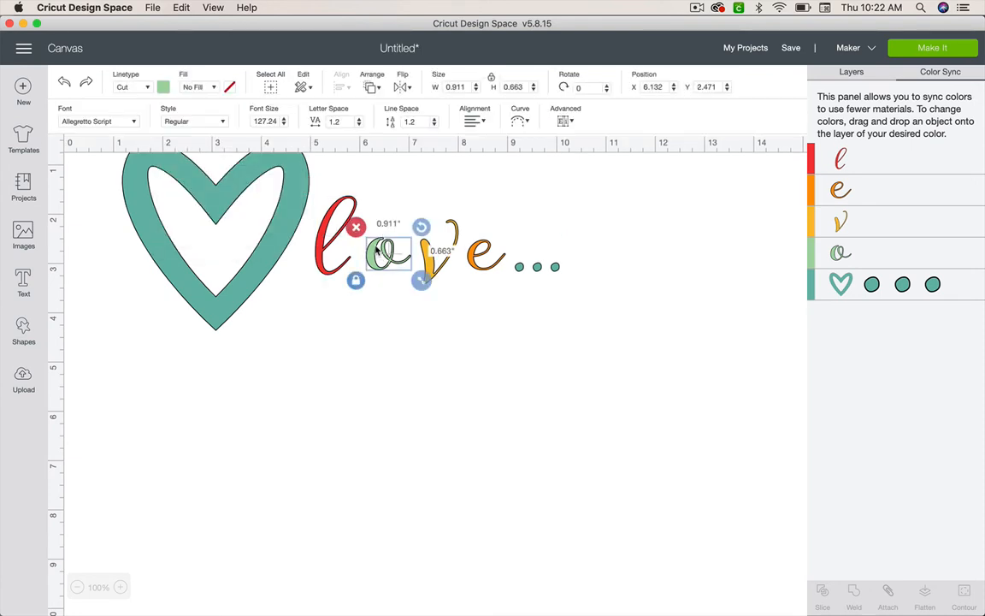
{"action": "left_click", "coordinate": [163, 86]}
{"action": "left_click", "coordinate": [194, 136]}
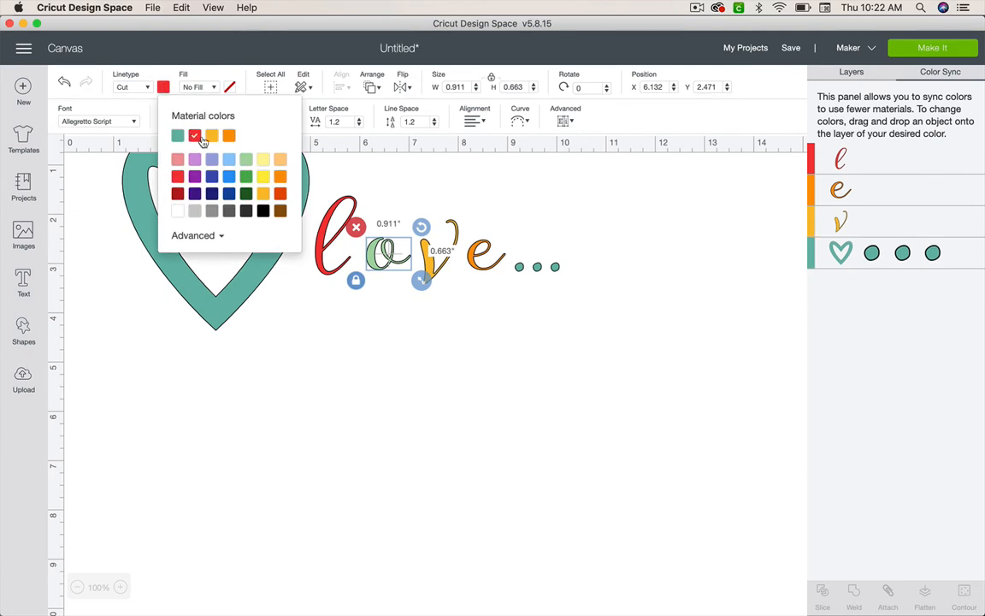
{"action": "left_click", "coordinate": [436, 271]}
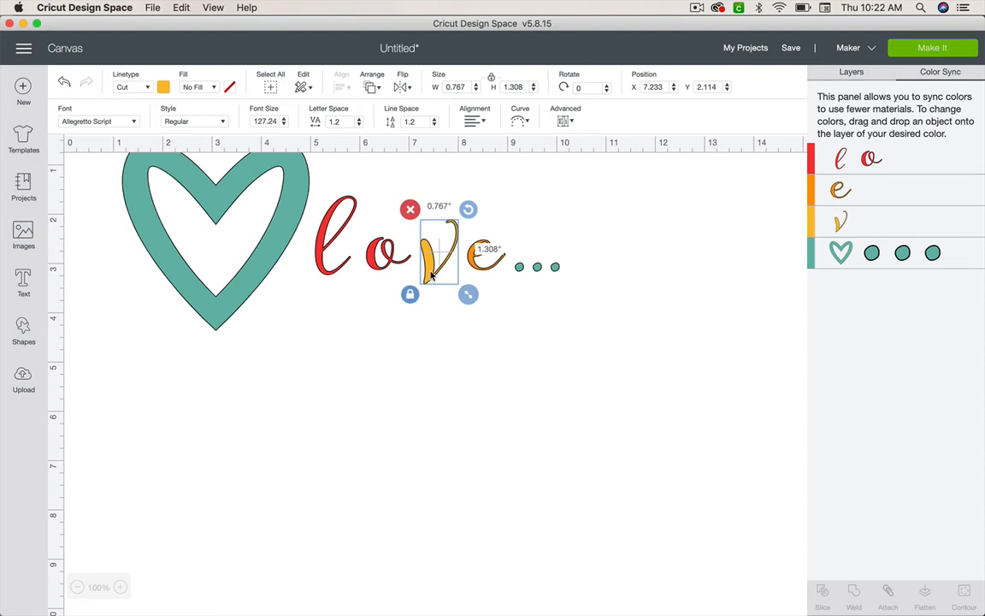
{"action": "left_click", "coordinate": [162, 86]}
{"action": "left_click", "coordinate": [196, 139]}
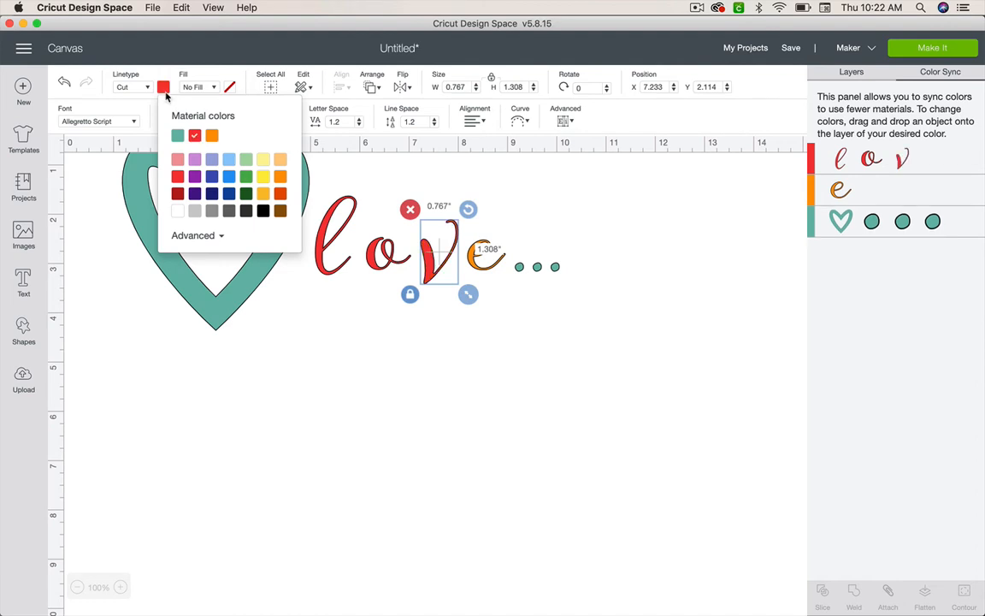
{"action": "left_click", "coordinate": [488, 270]}
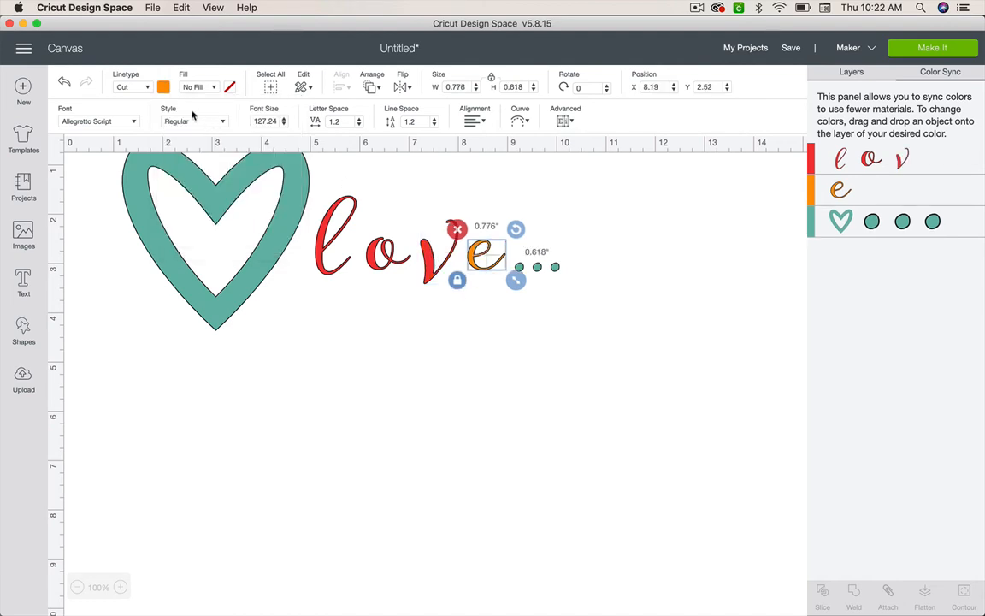
{"action": "left_click", "coordinate": [163, 87]}
{"action": "left_click", "coordinate": [194, 135]}
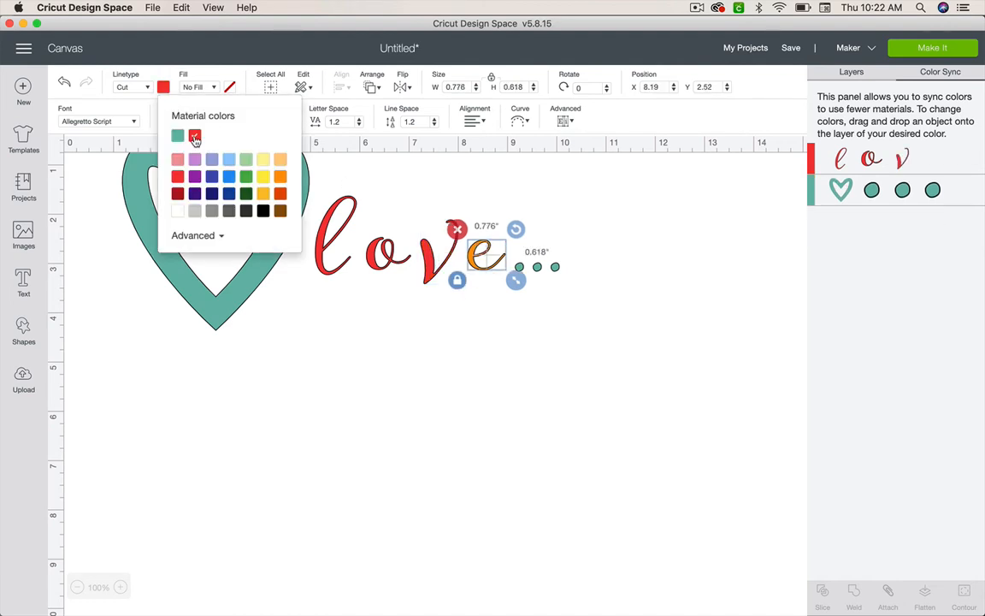
{"action": "left_click", "coordinate": [515, 300]}
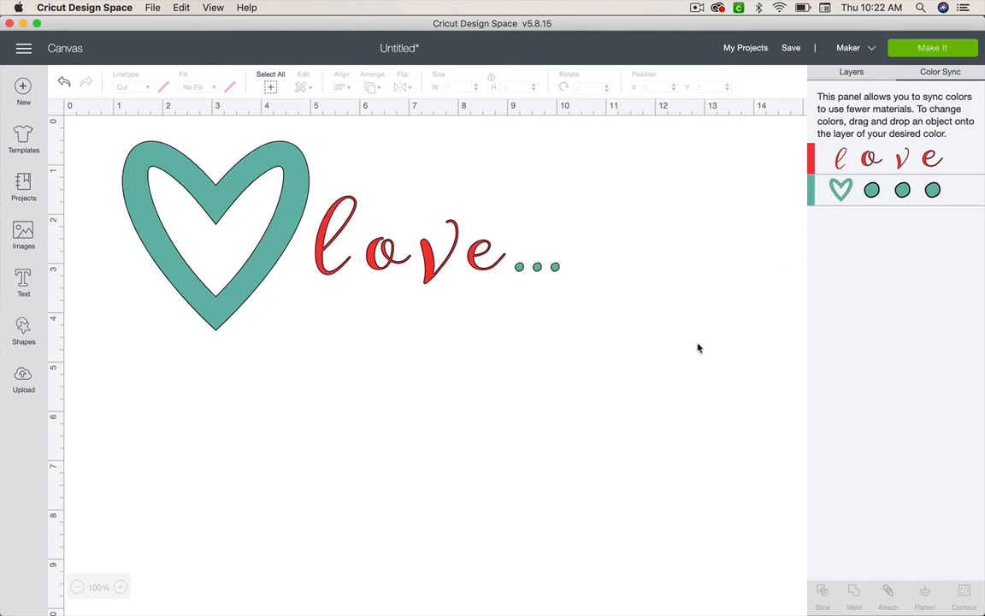
- Return to the layer list and delete the heart, the love lettering and the three dots from the canvas
{"action": "left_click", "coordinate": [850, 72]}
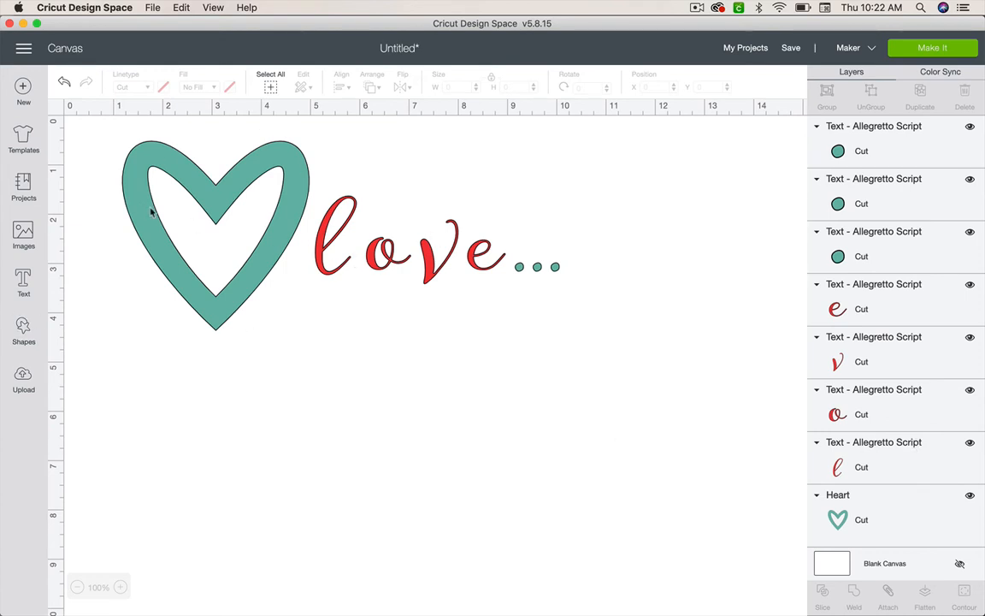
{"action": "left_click_drag", "start_coordinate": [87, 146], "coordinate": [686, 377]}
{"action": "key", "text": "Delete"}
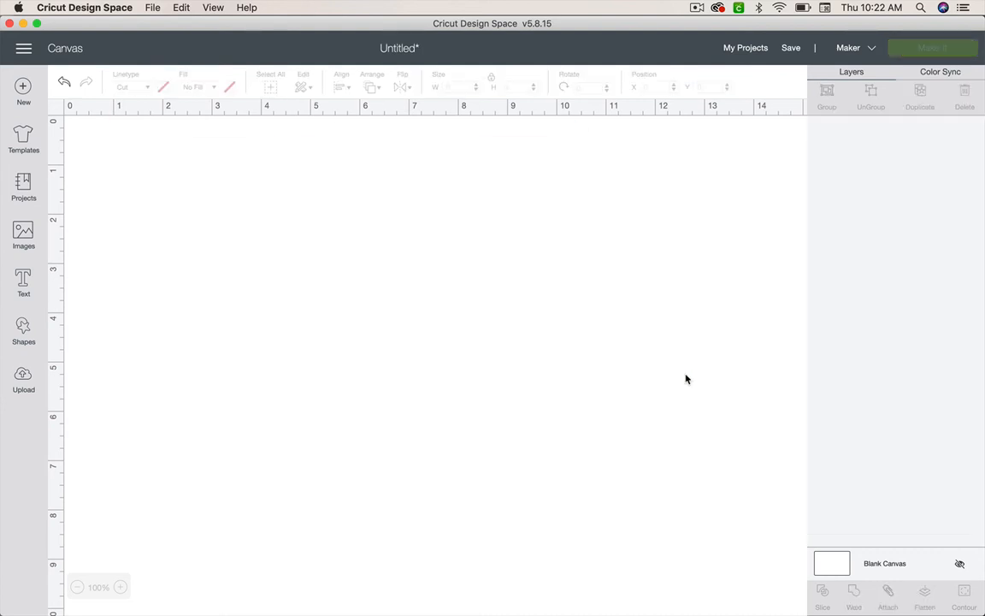
- Insert a square, a circle, a diamond and a hexagon on the empty canvas
{"action": "left_click", "coordinate": [23, 339]}
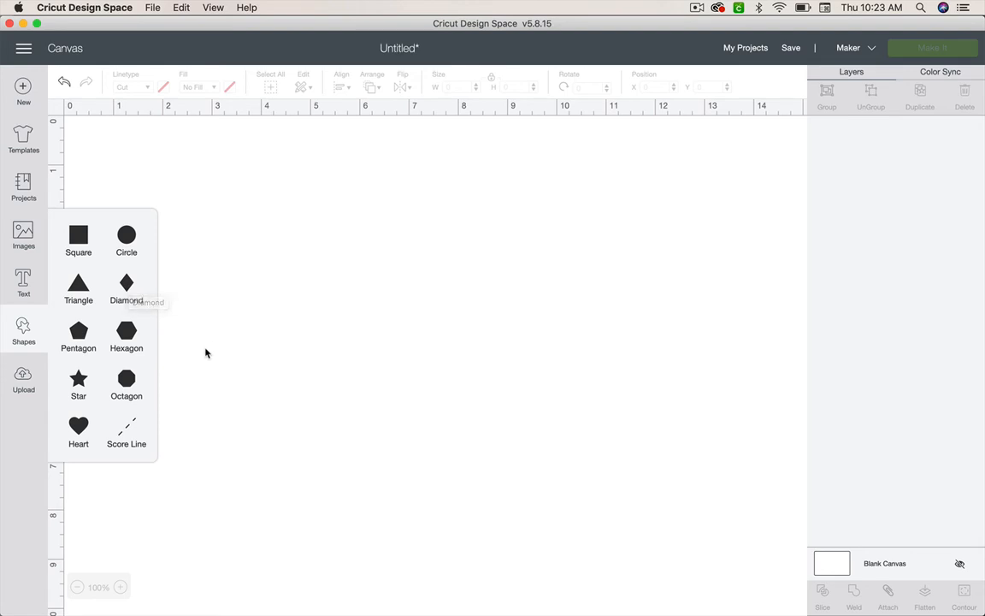
{"action": "left_click", "coordinate": [75, 243]}
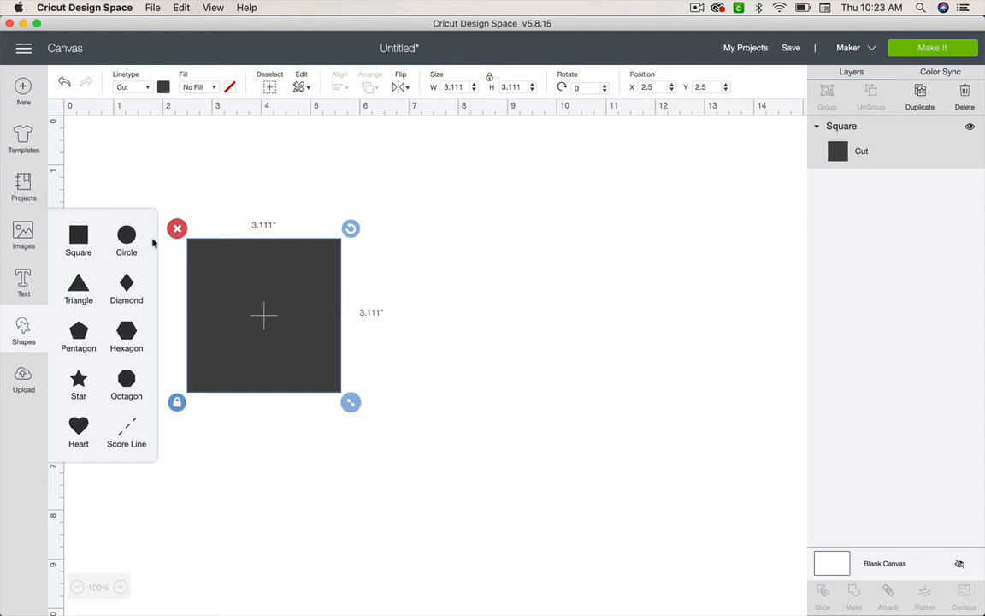
{"action": "left_click", "coordinate": [126, 237]}
{"action": "left_click", "coordinate": [125, 289]}
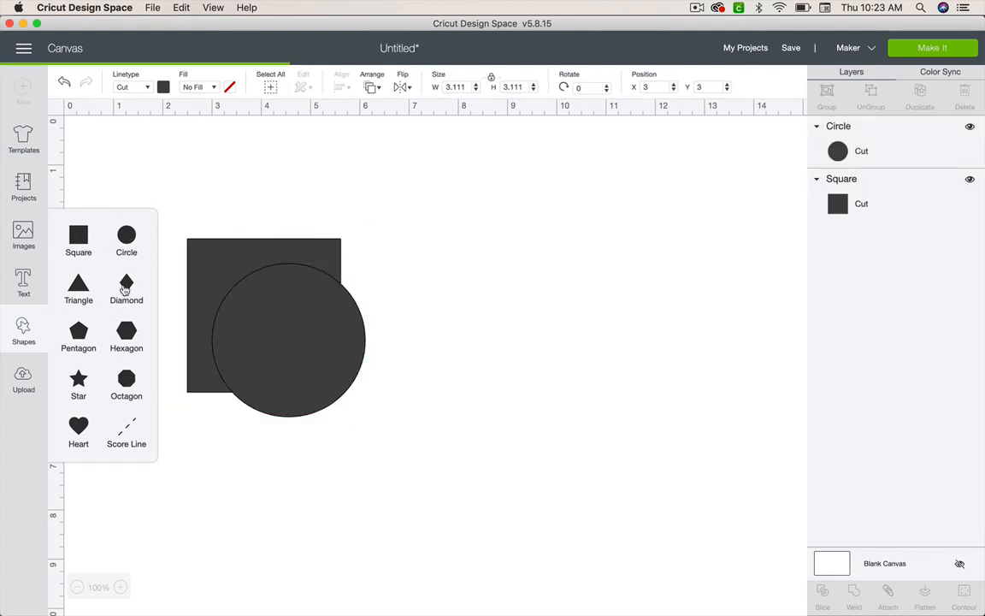
{"action": "left_click", "coordinate": [127, 339]}
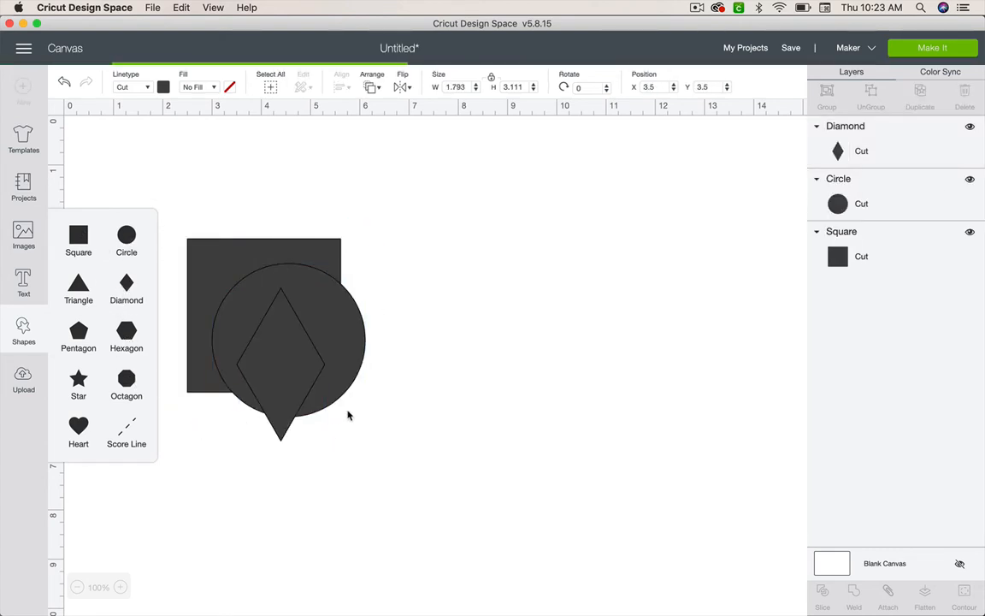
- Spread the hexagon, diamond and circle apart so that none of them overlaps the square
{"action": "left_click_drag", "start_coordinate": [299, 374], "coordinate": [475, 259]}
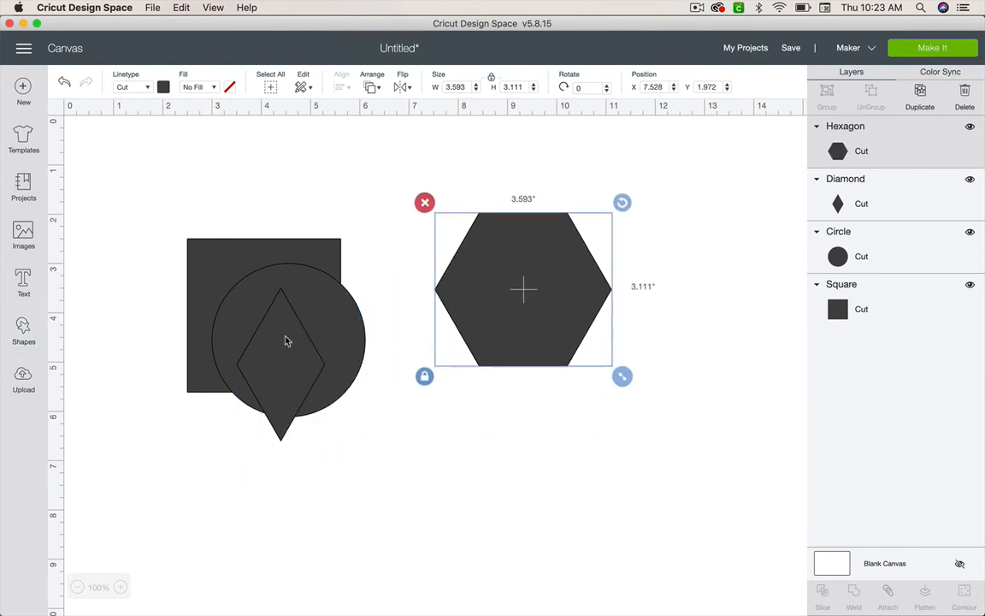
{"action": "left_click_drag", "start_coordinate": [275, 358], "coordinate": [453, 459]}
{"action": "left_click_drag", "start_coordinate": [281, 363], "coordinate": [281, 511]}
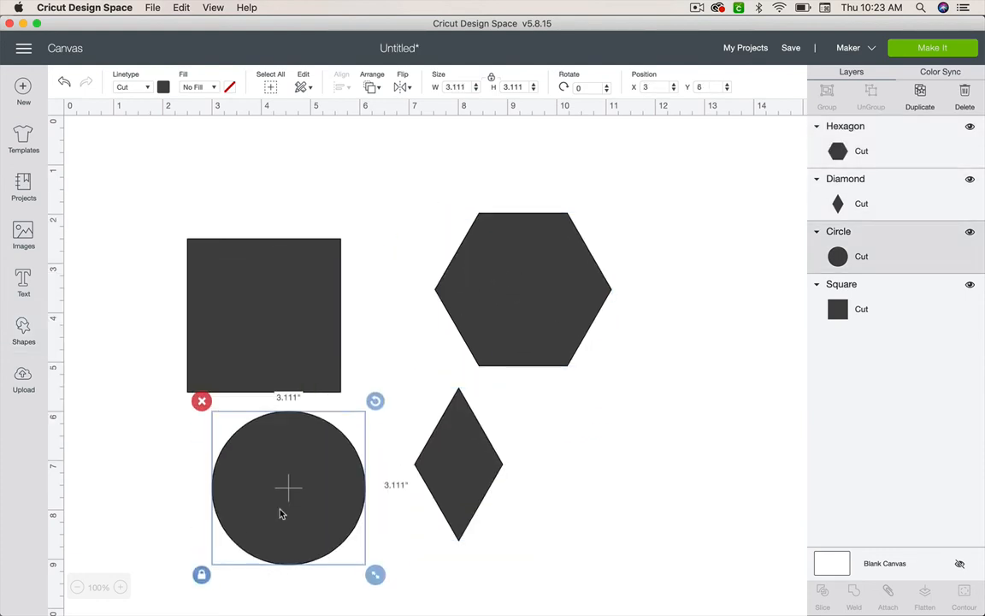
- Set the circle's material colour to light green and the square's to orange
{"action": "left_click", "coordinate": [164, 87]}
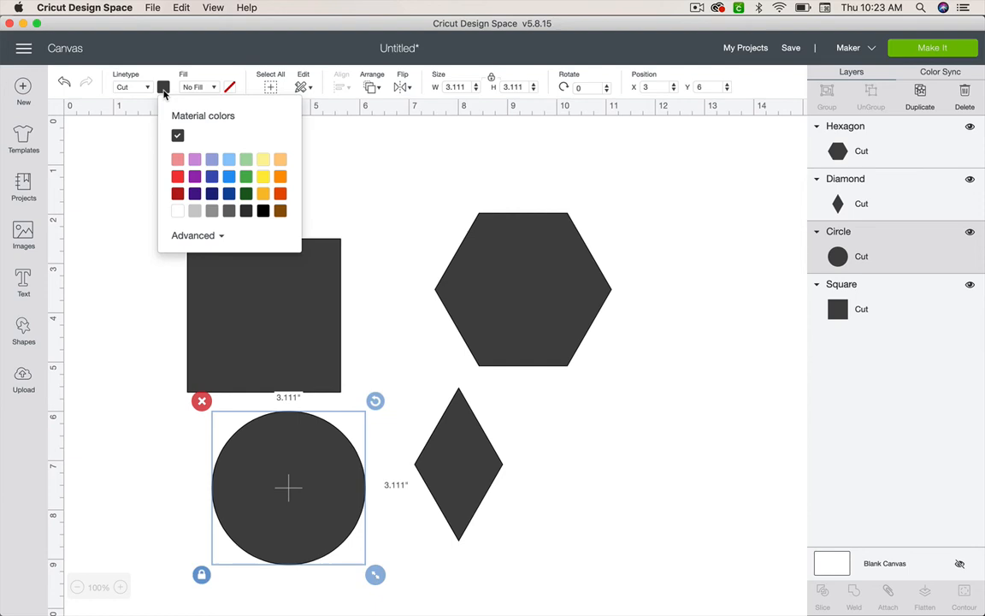
{"action": "left_click", "coordinate": [245, 159]}
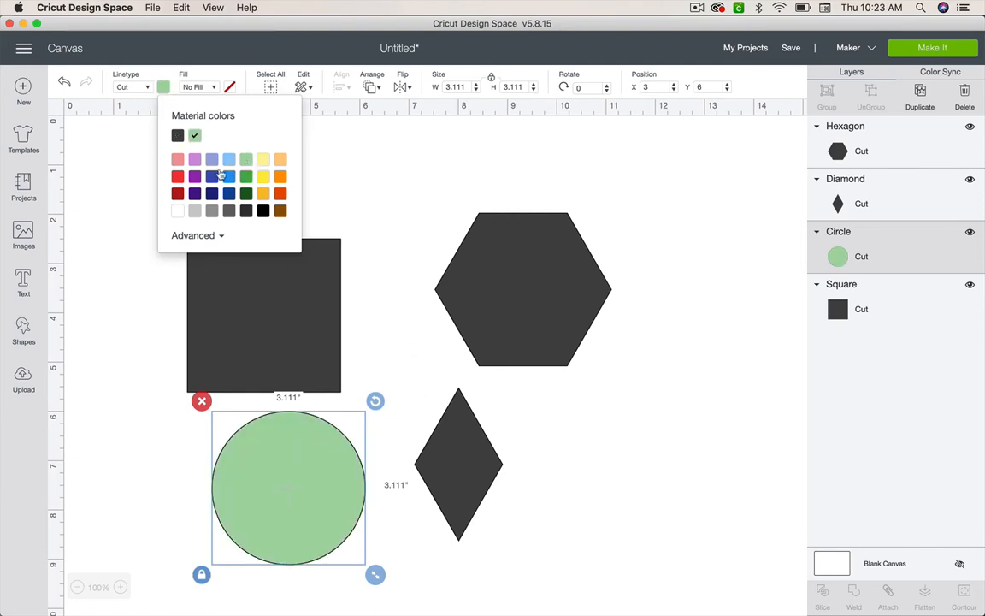
{"action": "left_click", "coordinate": [308, 286]}
{"action": "left_click", "coordinate": [164, 86]}
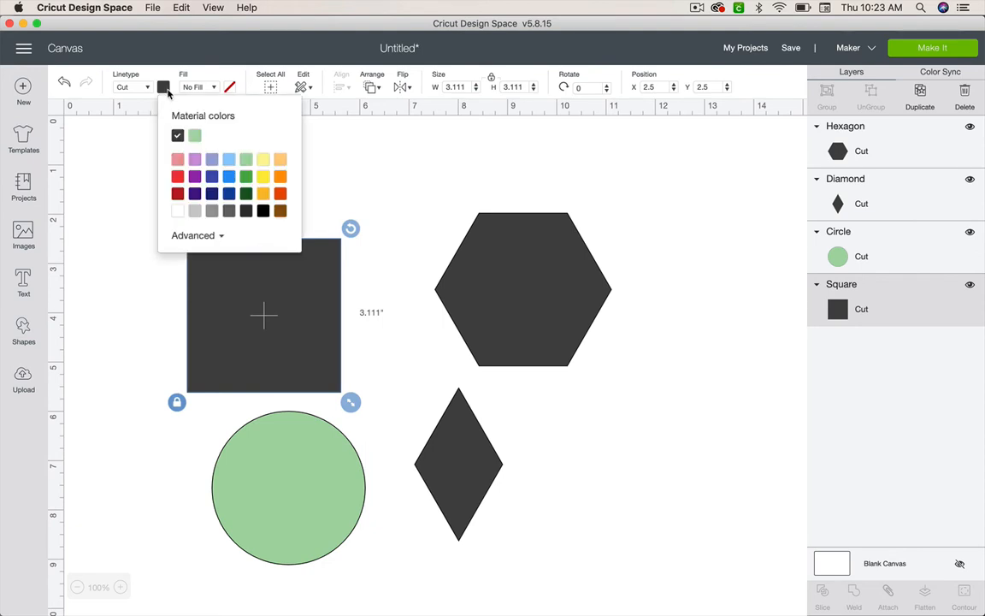
{"action": "left_click", "coordinate": [278, 179]}
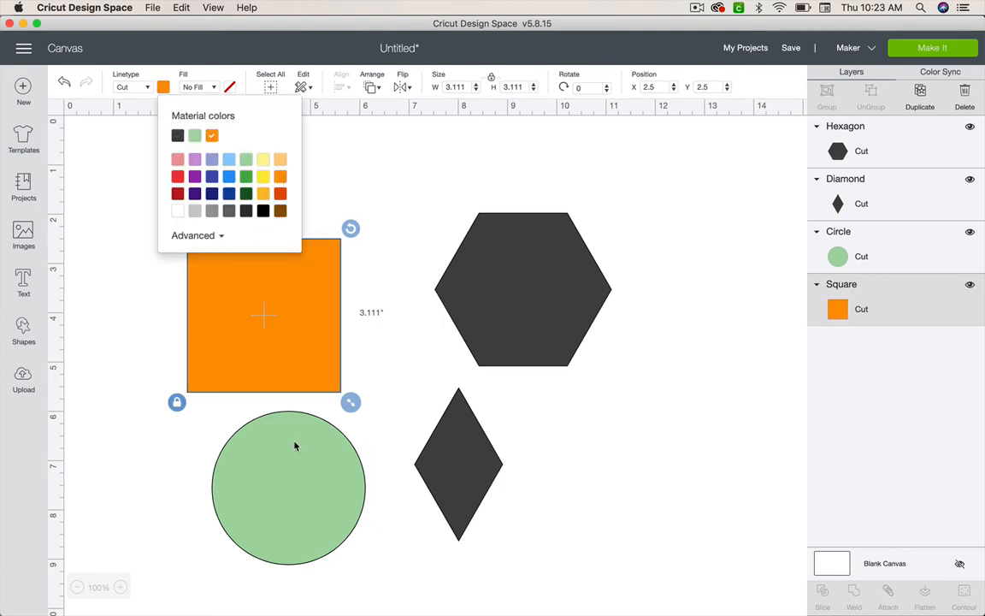
- Delete the diamond, hexagon and circle, keeping only the orange square
{"action": "left_click", "coordinate": [470, 444]}
{"action": "left_click", "coordinate": [545, 308], "text": "shift"}
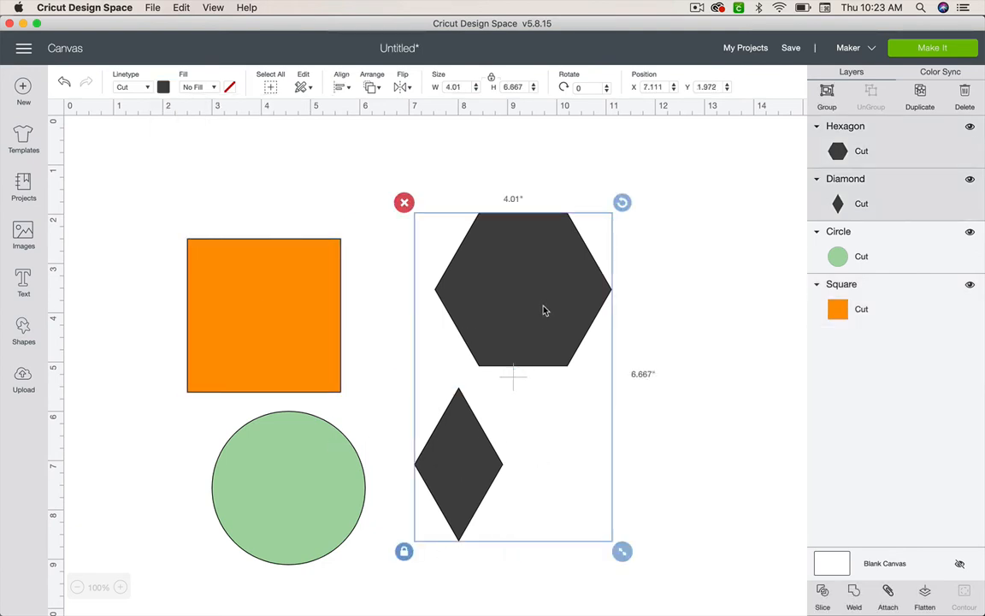
{"action": "key", "text": "Delete"}
{"action": "left_click", "coordinate": [303, 482]}
{"action": "key", "text": "Delete"}
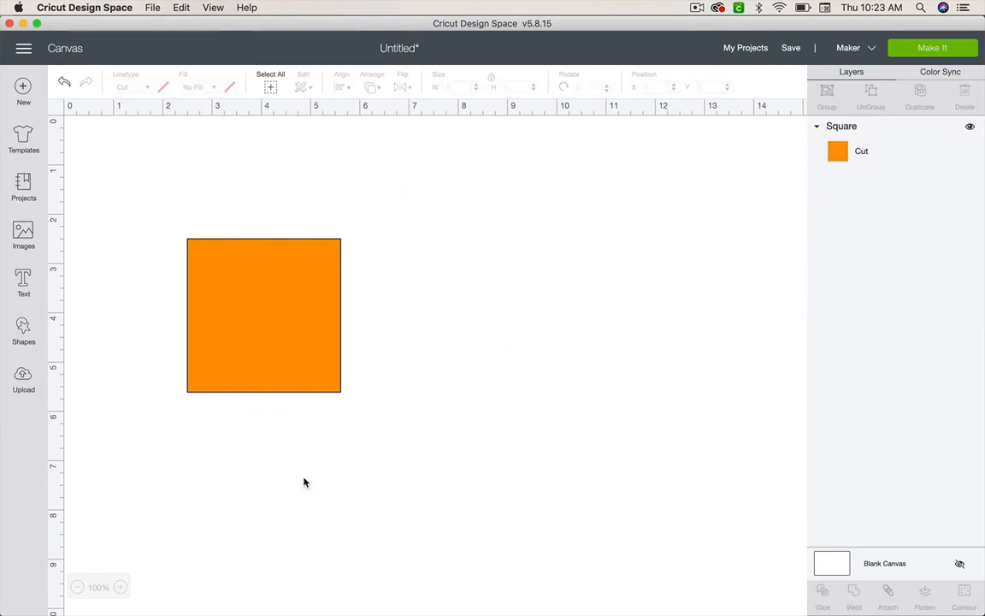
- Move the orange square up and resize it to 9 inches wide by 5.5 inches high with its proportions unlocked
{"action": "left_click", "coordinate": [324, 317]}
{"action": "left_click_drag", "start_coordinate": [325, 317], "coordinate": [343, 254]}
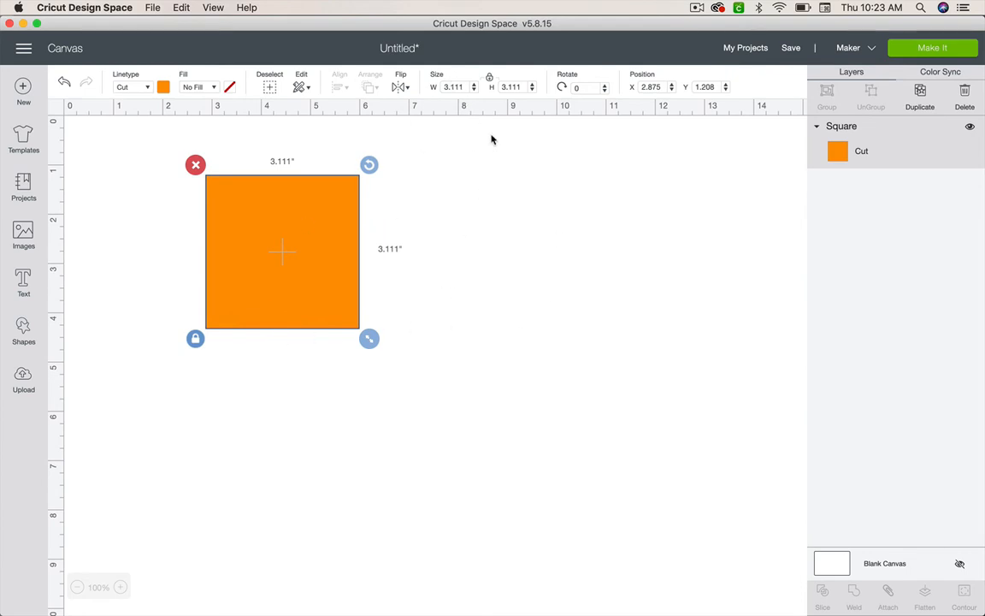
{"action": "left_click", "coordinate": [442, 80]}
{"action": "type", "text": "9"}
{"action": "left_click", "coordinate": [490, 80]}
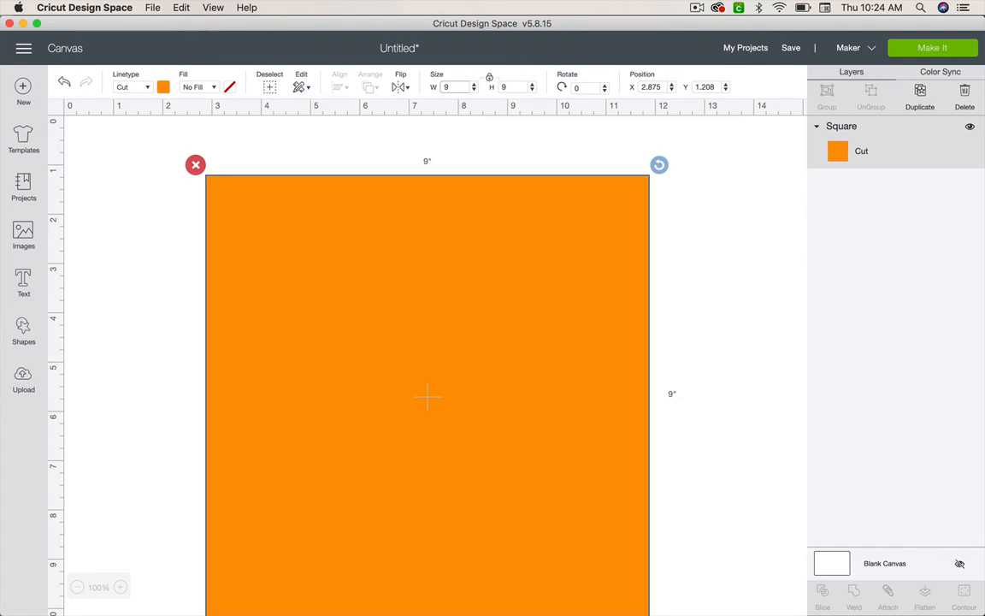
{"action": "left_click", "coordinate": [506, 87]}
{"action": "type", "text": "5.5"}
{"action": "key", "text": "Return"}
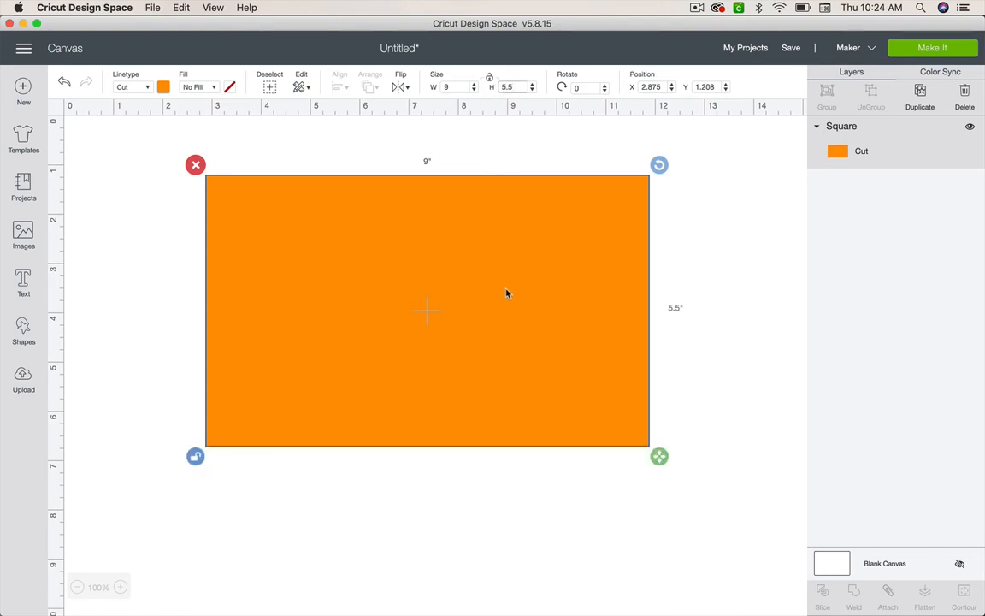
- Nudge the orange rectangle to about X 2.97, Y 0.94, insert a score line and place it over the rectangle's middle
{"action": "mouse_move", "coordinate": [484, 284]}
{"action": "left_mouse_down"}
{"action": "mouse_move", "coordinate": [464, 270]}
{"action": "mouse_move", "coordinate": [486, 258]}
{"action": "mouse_move", "coordinate": [480, 263]}
{"action": "left_mouse_up"}
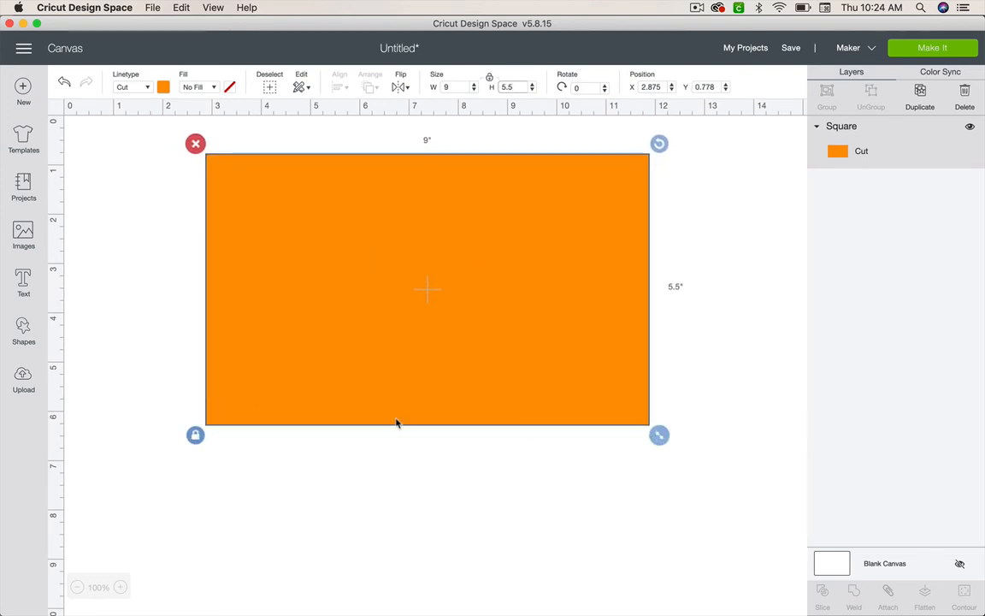
{"action": "left_click_drag", "start_coordinate": [477, 290], "coordinate": [483, 301]}
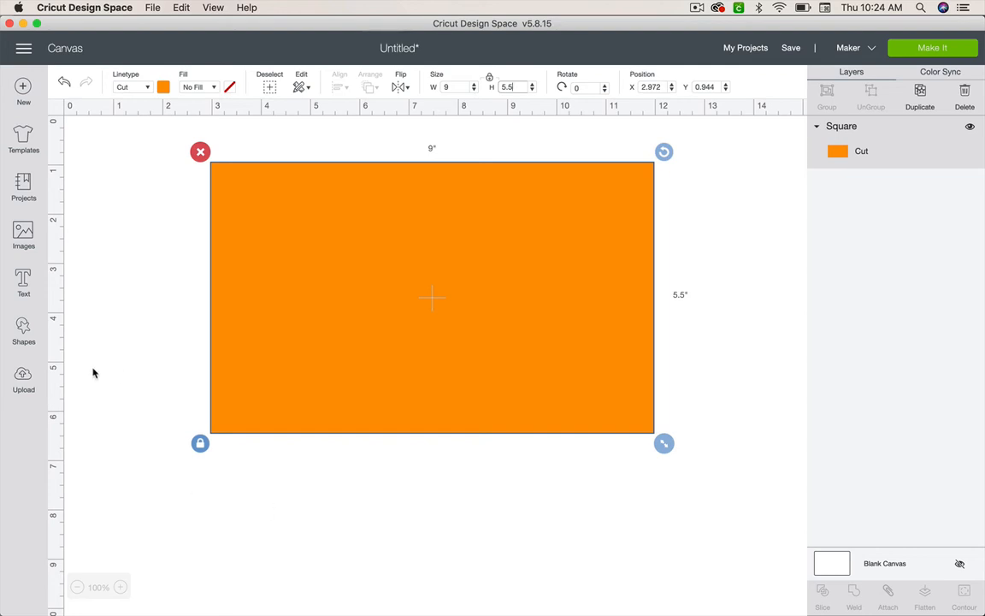
{"action": "left_click", "coordinate": [23, 329]}
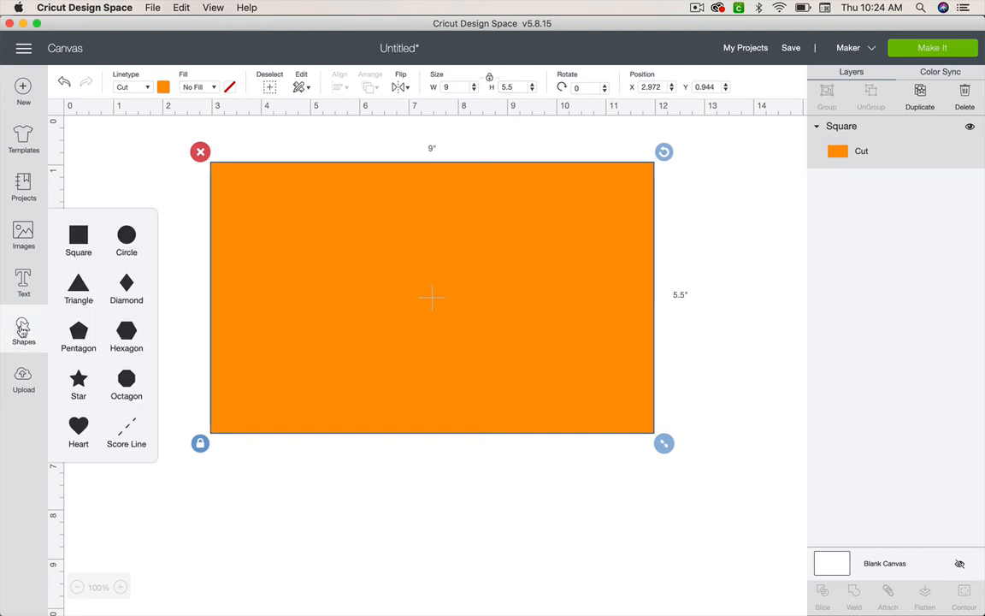
{"action": "left_click", "coordinate": [126, 435]}
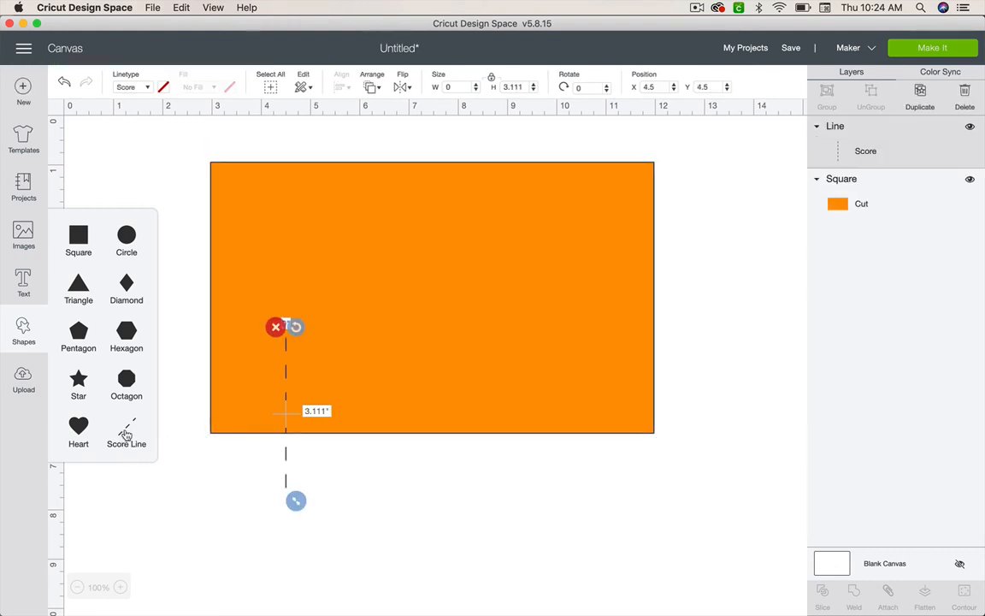
{"action": "left_click_drag", "start_coordinate": [286, 420], "coordinate": [430, 261]}
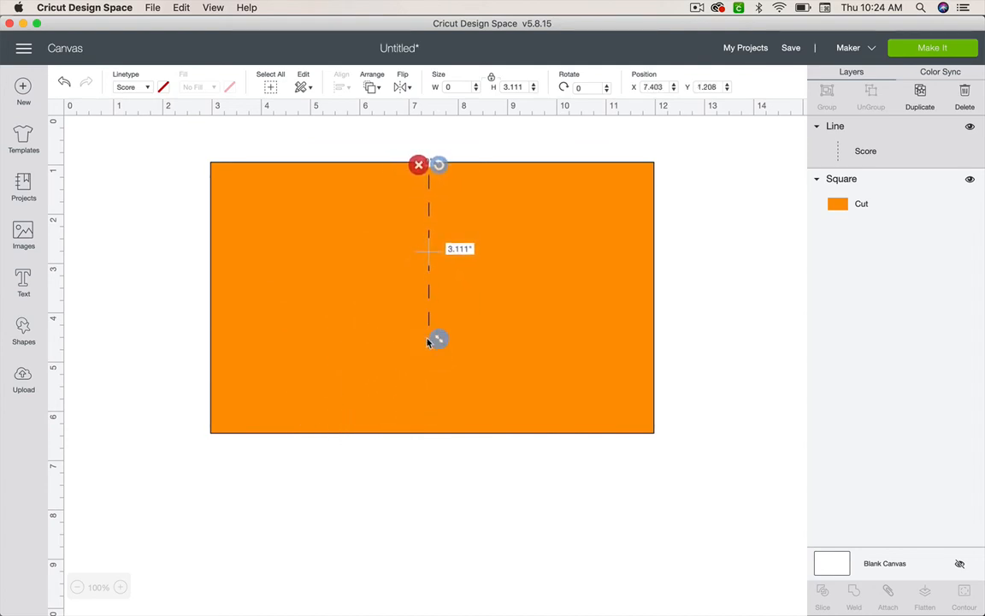
- Stretch the score line down across the orange rectangle, set its height to 5.5 inches and shift it slightly up within the rectangle
{"action": "left_click_drag", "start_coordinate": [436, 340], "coordinate": [432, 454]}
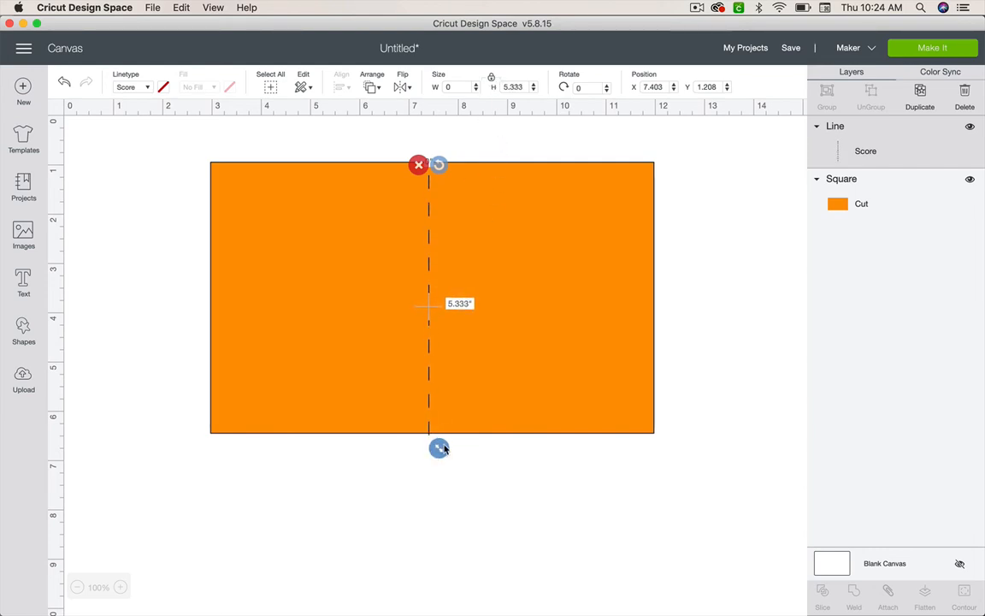
{"action": "left_click_drag", "start_coordinate": [441, 454], "coordinate": [441, 452]}
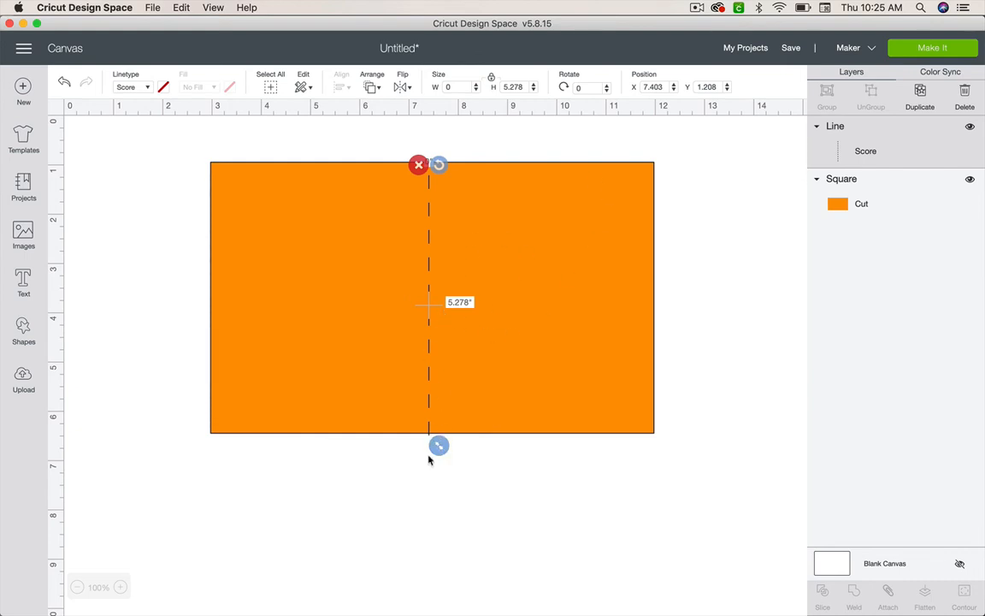
{"action": "left_click_drag", "start_coordinate": [442, 449], "coordinate": [439, 444]}
{"action": "left_click", "coordinate": [511, 86]}
{"action": "type", "text": "5.5"}
{"action": "left_click", "coordinate": [453, 378]}
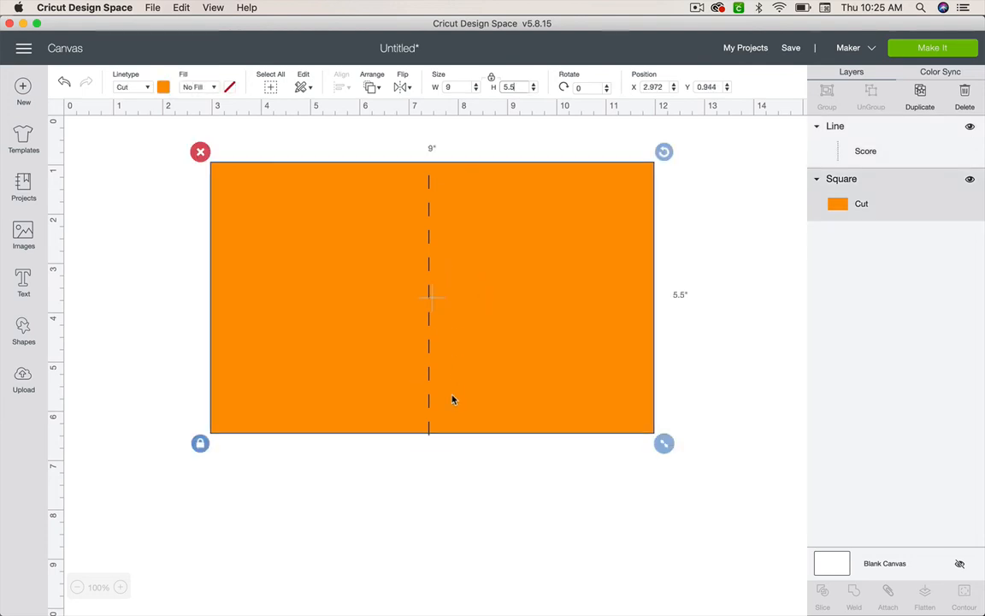
{"action": "left_click", "coordinate": [429, 325]}
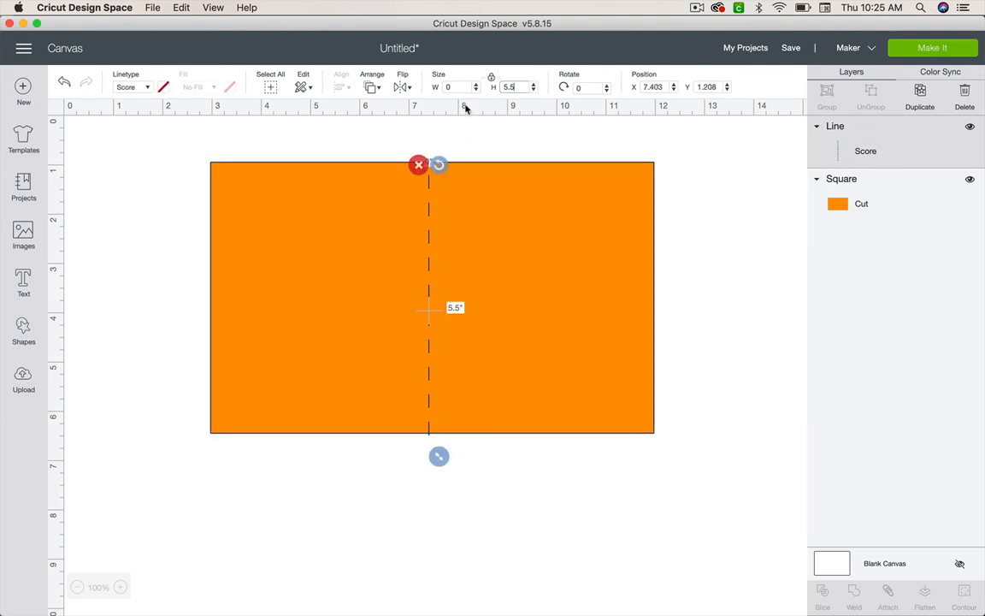
{"action": "mouse_move", "coordinate": [429, 271]}
{"action": "left_mouse_down"}
{"action": "mouse_move", "coordinate": [428, 253]}
{"action": "mouse_move", "coordinate": [426, 267]}
{"action": "left_mouse_up"}
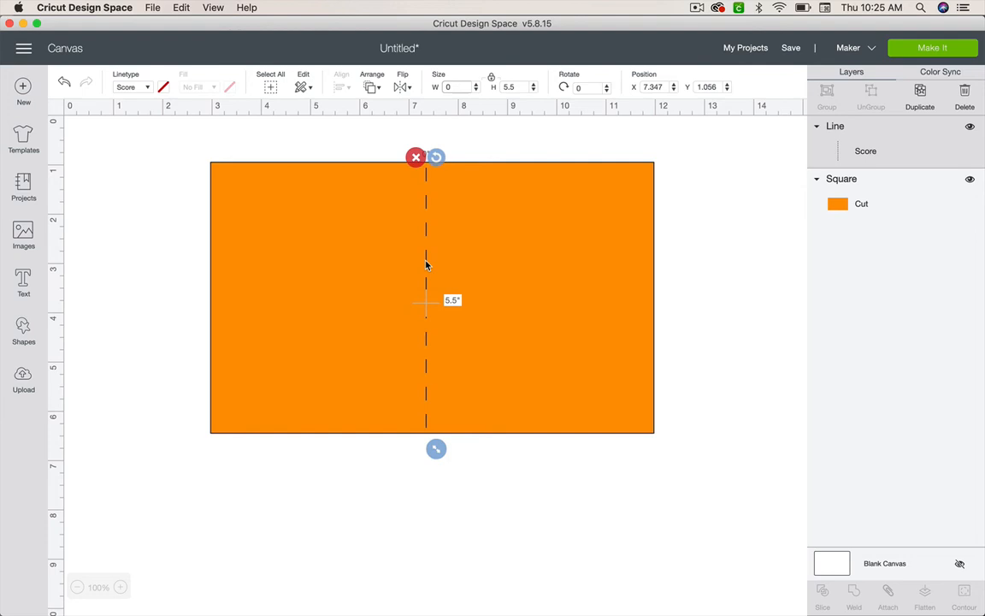
{"action": "left_click", "coordinate": [548, 476]}
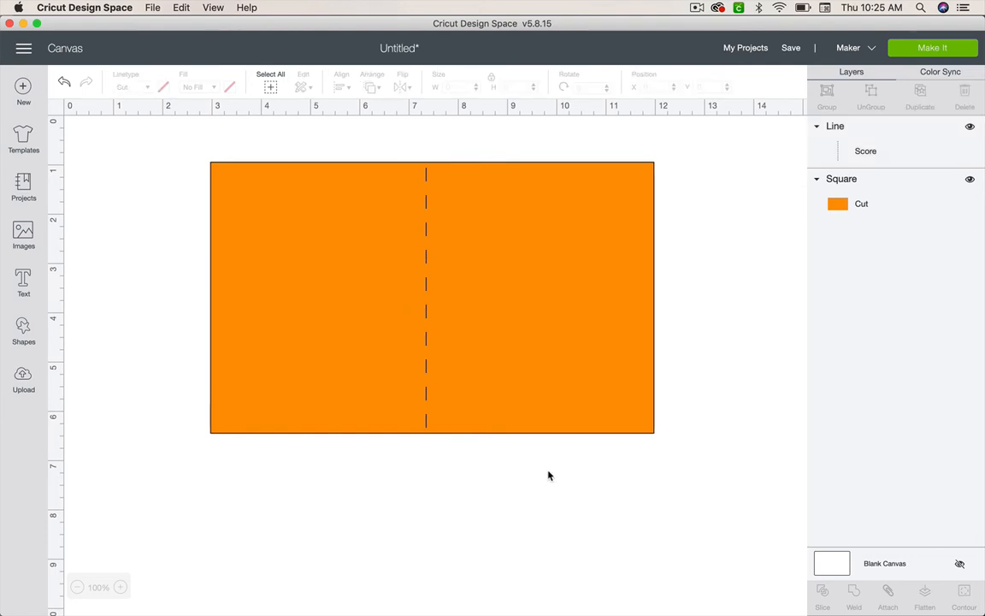
- Align the score line and the orange rectangle with Center Horizontally and Center Vertically
{"action": "left_click_drag", "start_coordinate": [687, 480], "coordinate": [149, 160]}
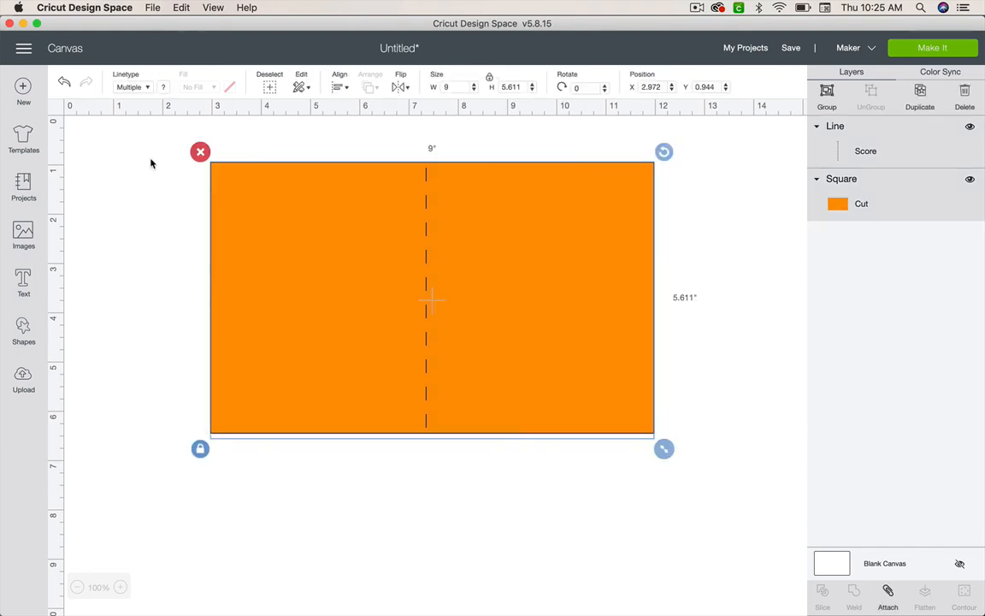
{"action": "left_click", "coordinate": [785, 274]}
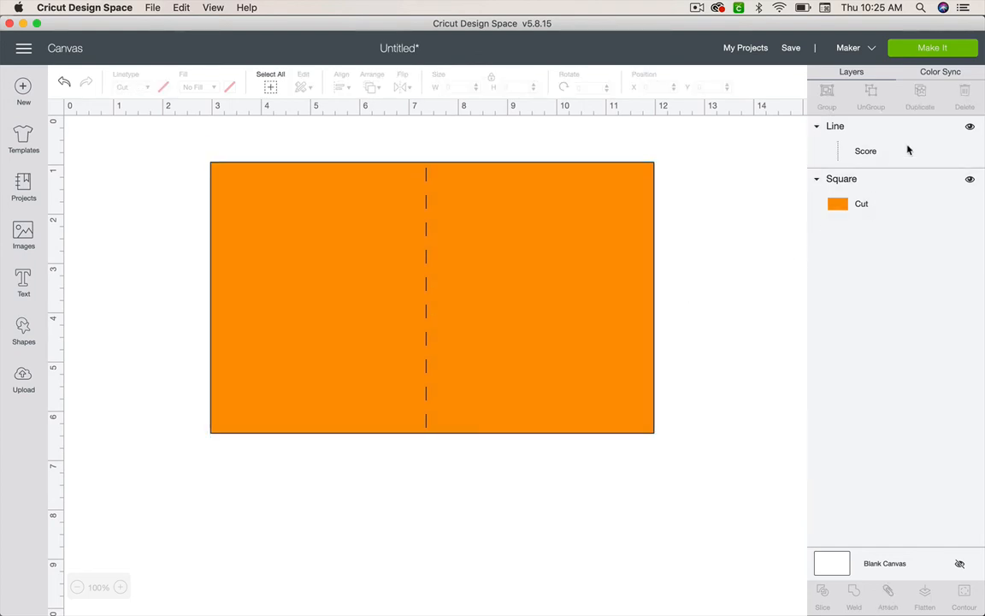
{"action": "left_click", "coordinate": [901, 150]}
{"action": "left_click", "coordinate": [900, 206], "text": "shift"}
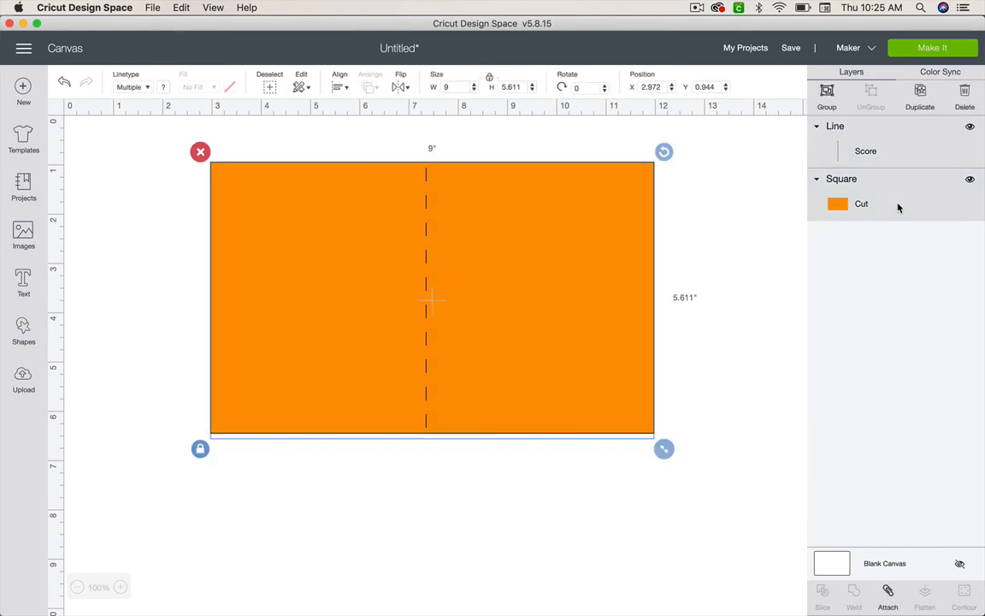
{"action": "left_click", "coordinate": [347, 90]}
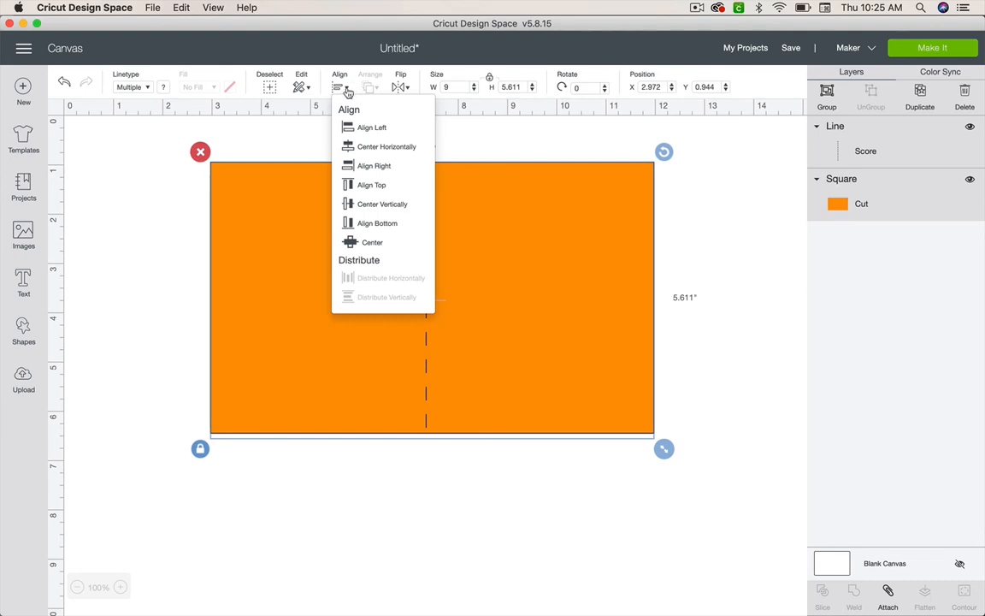
{"action": "left_click", "coordinate": [350, 147]}
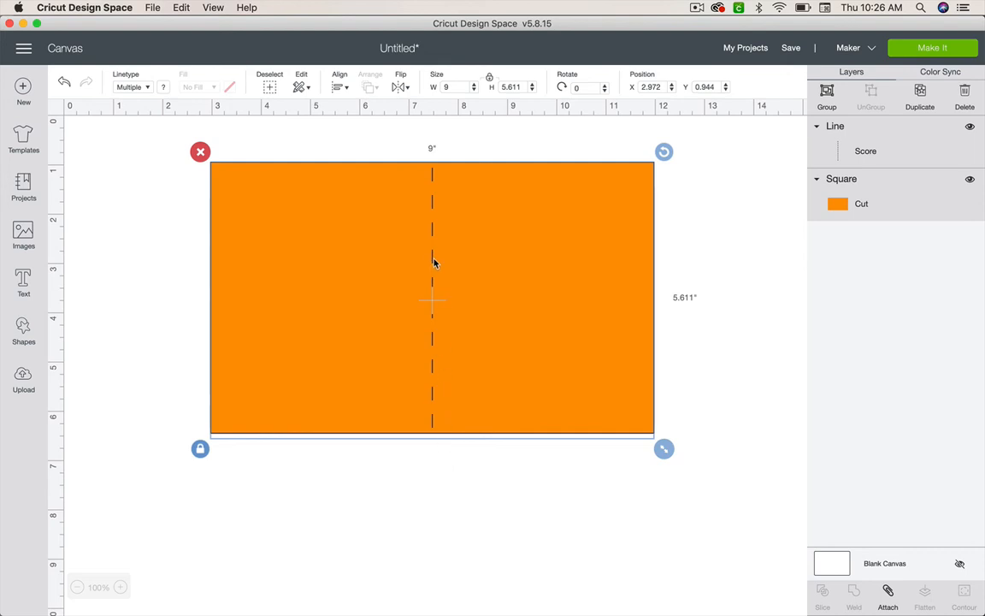
{"action": "left_click", "coordinate": [342, 89]}
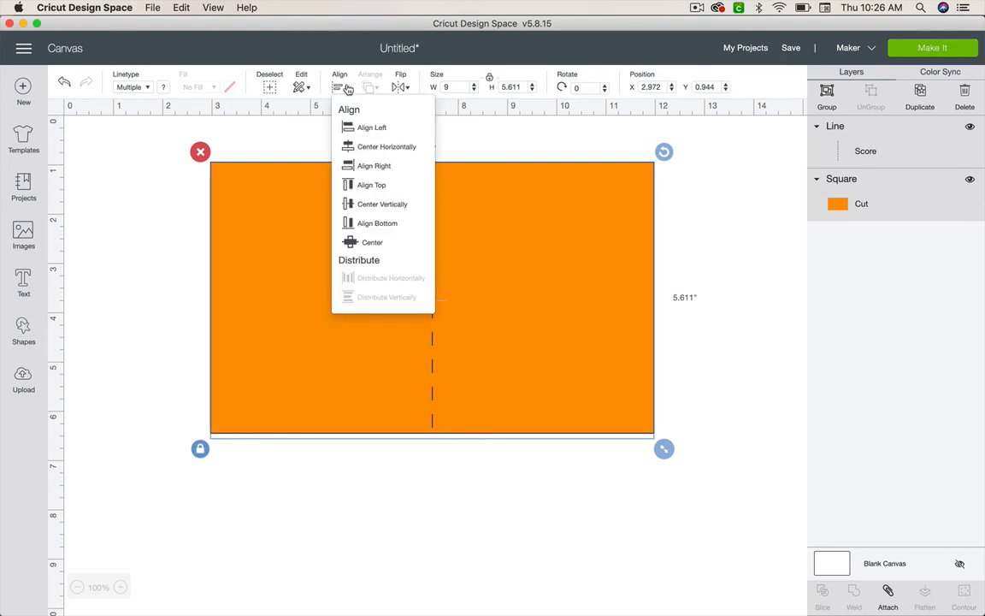
{"action": "left_click", "coordinate": [369, 206]}
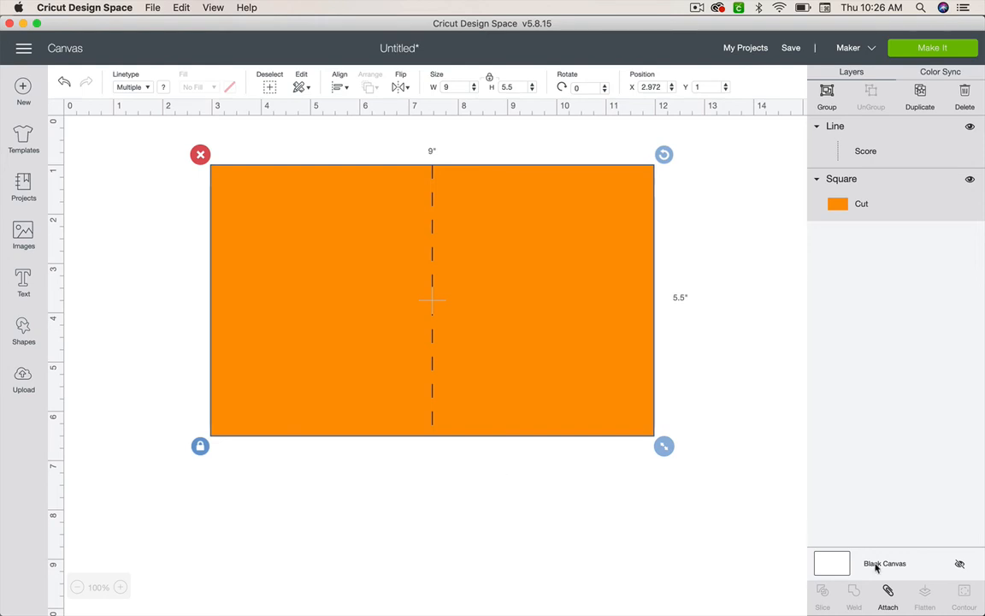
{"action": "left_click", "coordinate": [747, 253]}
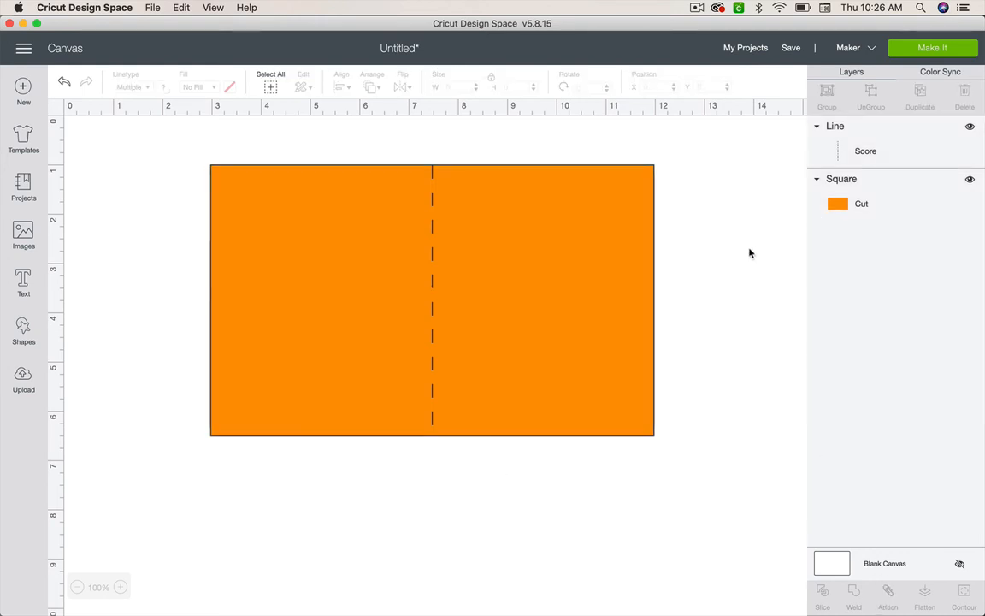
- Preview how the score line and the orange rectangle are distributed on the mats, and return to the canvas
{"action": "left_click", "coordinate": [928, 49]}
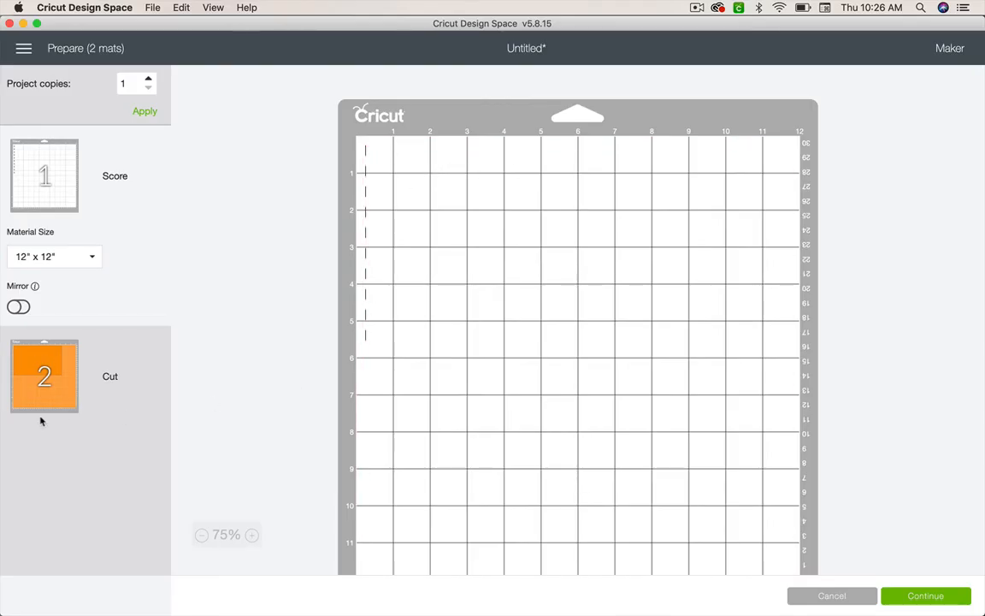
{"action": "left_click", "coordinate": [42, 381]}
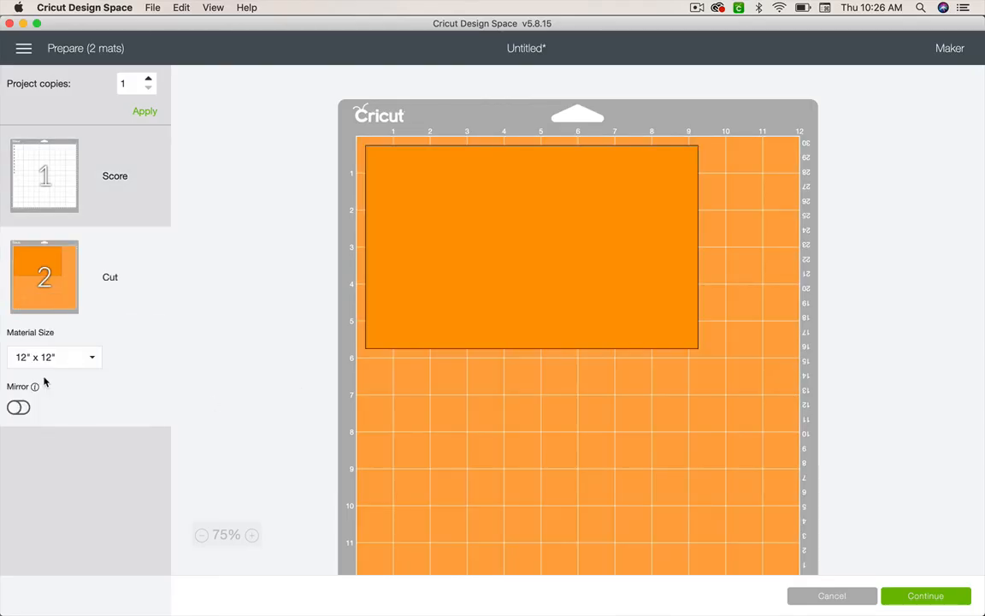
{"action": "left_click", "coordinate": [823, 595]}
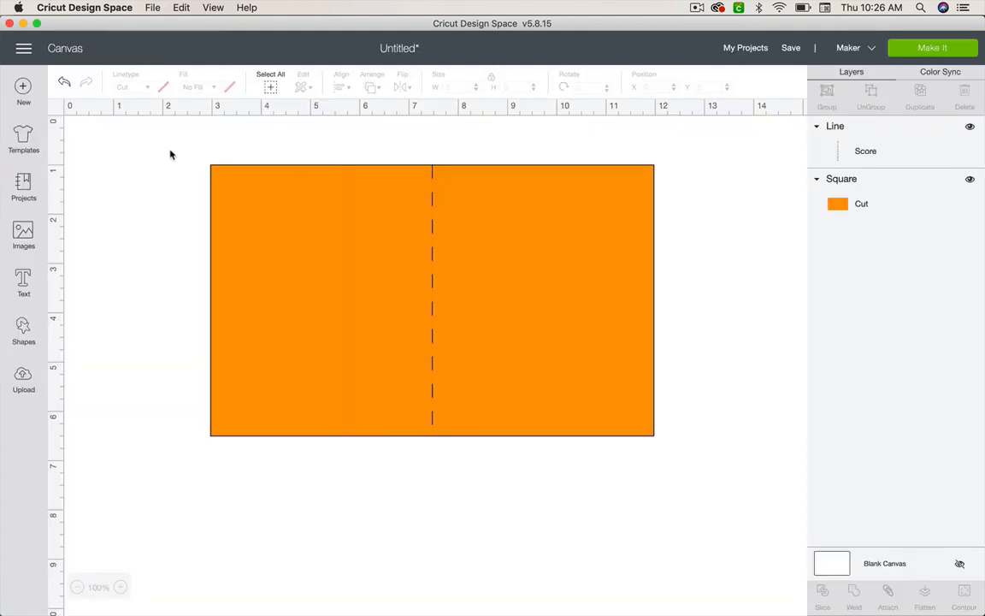
- Attach the score line to the orange rectangle and detach the two again
{"action": "left_click_drag", "start_coordinate": [167, 151], "coordinate": [765, 469]}
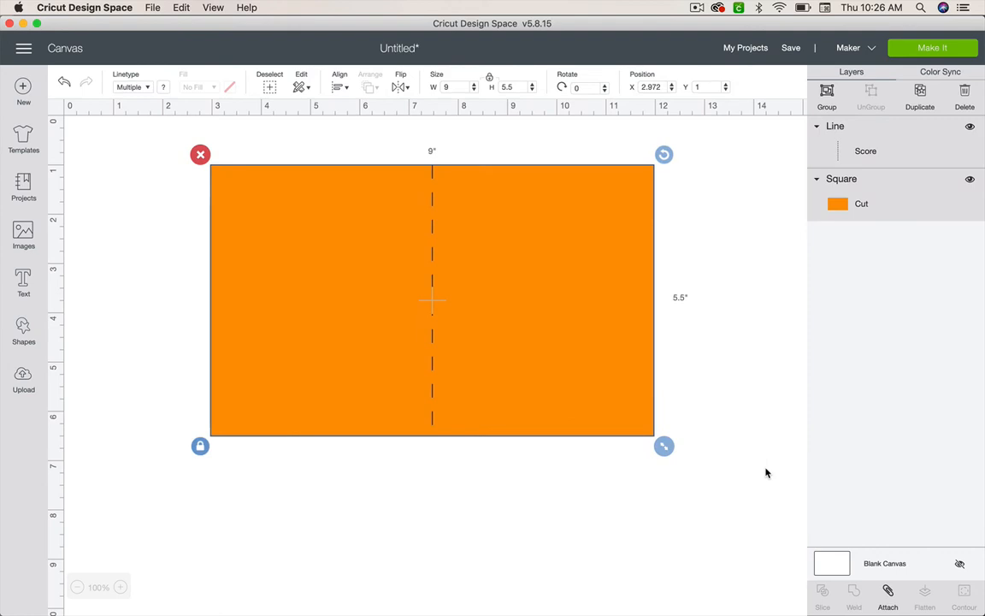
{"action": "left_click", "coordinate": [888, 592]}
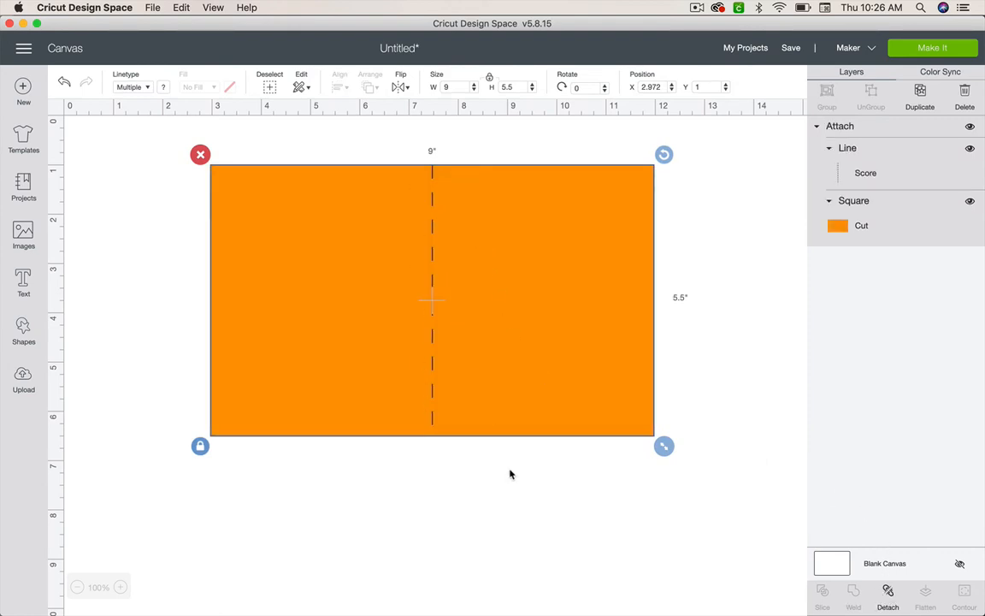
{"action": "left_click", "coordinate": [887, 593]}
{"action": "left_click", "coordinate": [420, 454]}
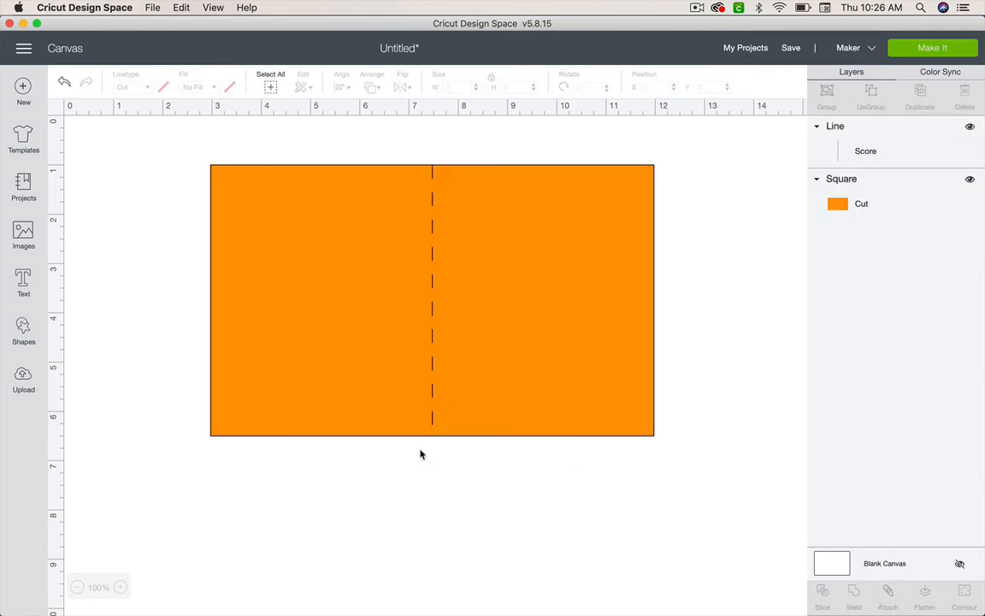
- Change the orange rectangle's linetype to Score
{"action": "left_click", "coordinate": [434, 283]}
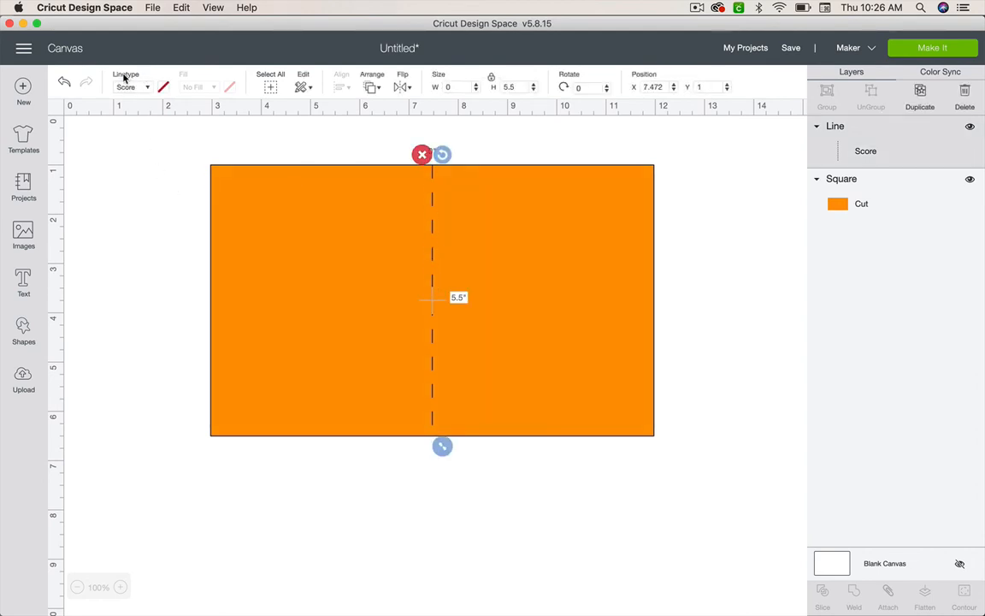
{"action": "left_click", "coordinate": [246, 208]}
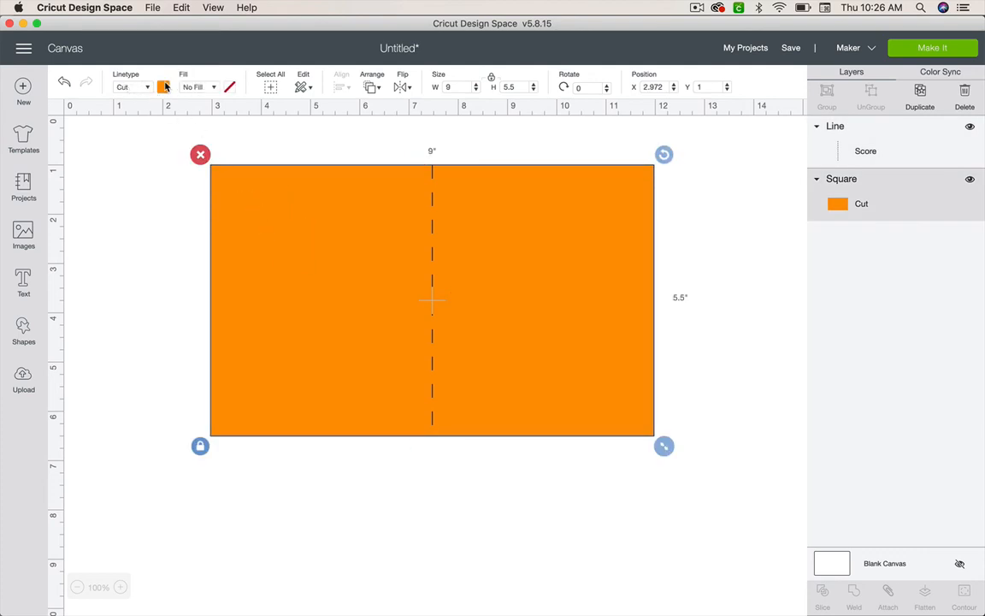
{"action": "left_click", "coordinate": [210, 87]}
{"action": "left_click", "coordinate": [147, 88]}
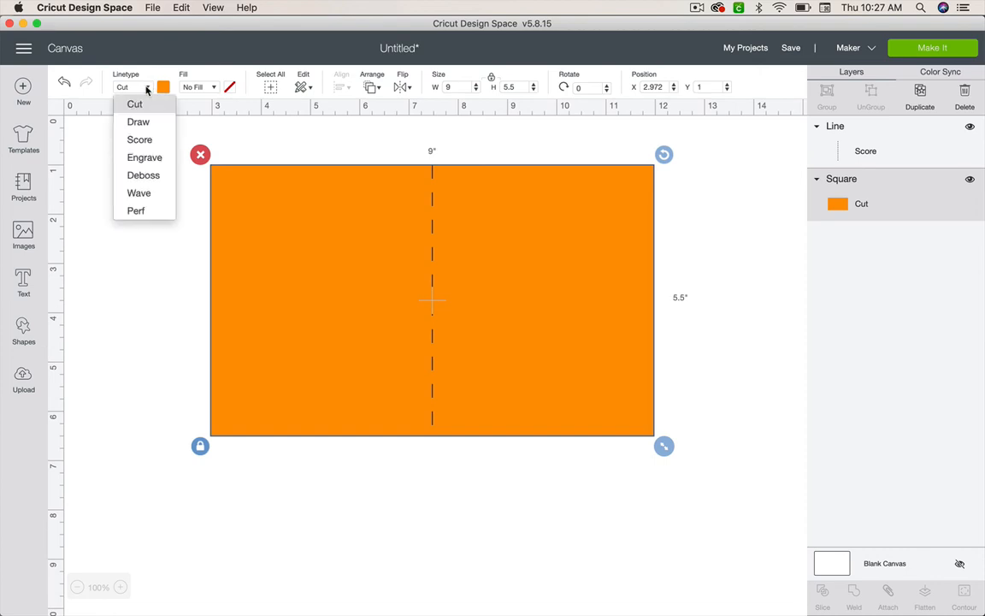
{"action": "left_click", "coordinate": [150, 141]}
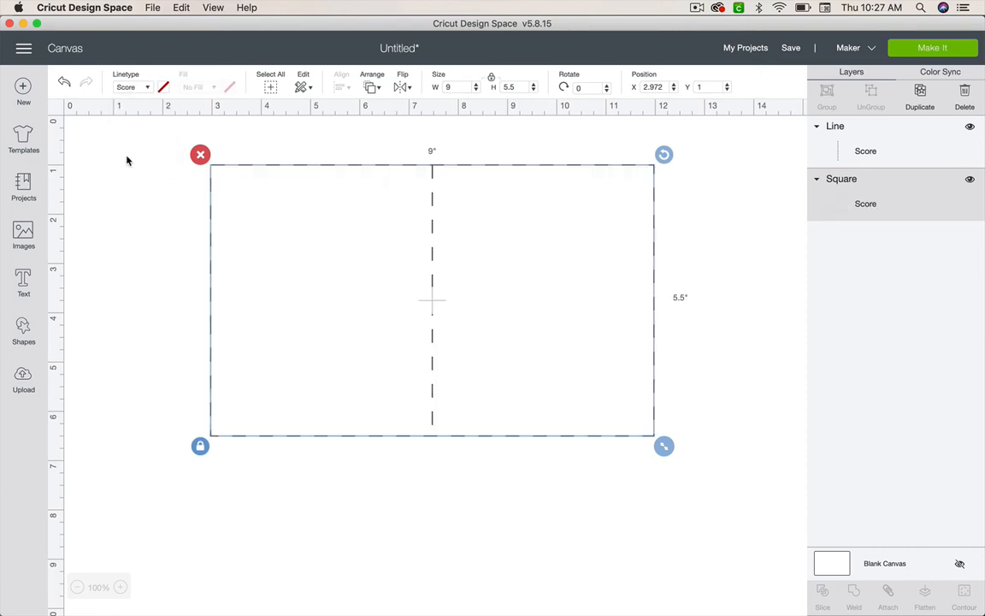
- Set the rectangle's linetype back to Cut and its material colour to orange
{"action": "left_click", "coordinate": [132, 86]}
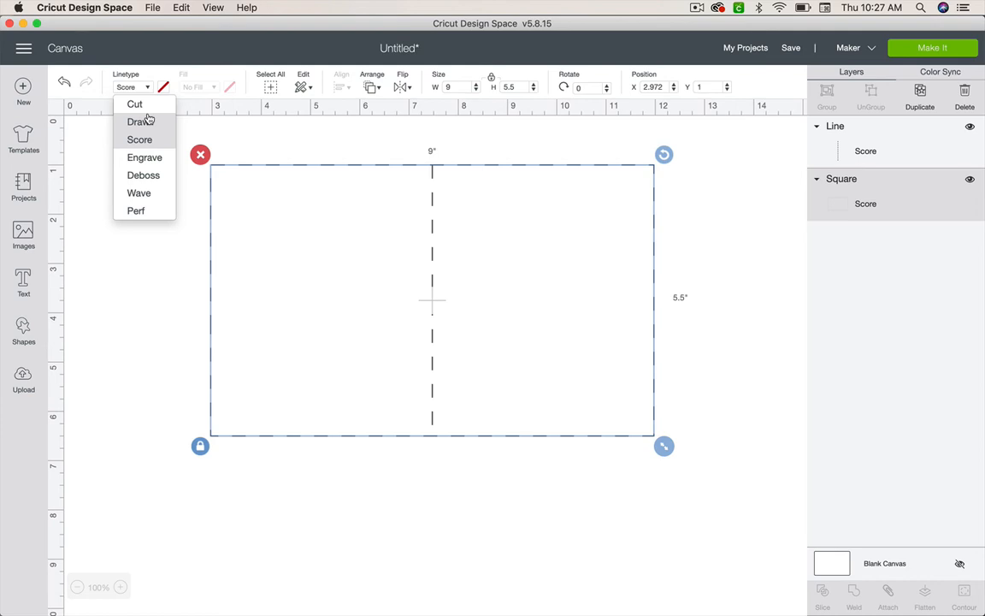
{"action": "left_click", "coordinate": [135, 89]}
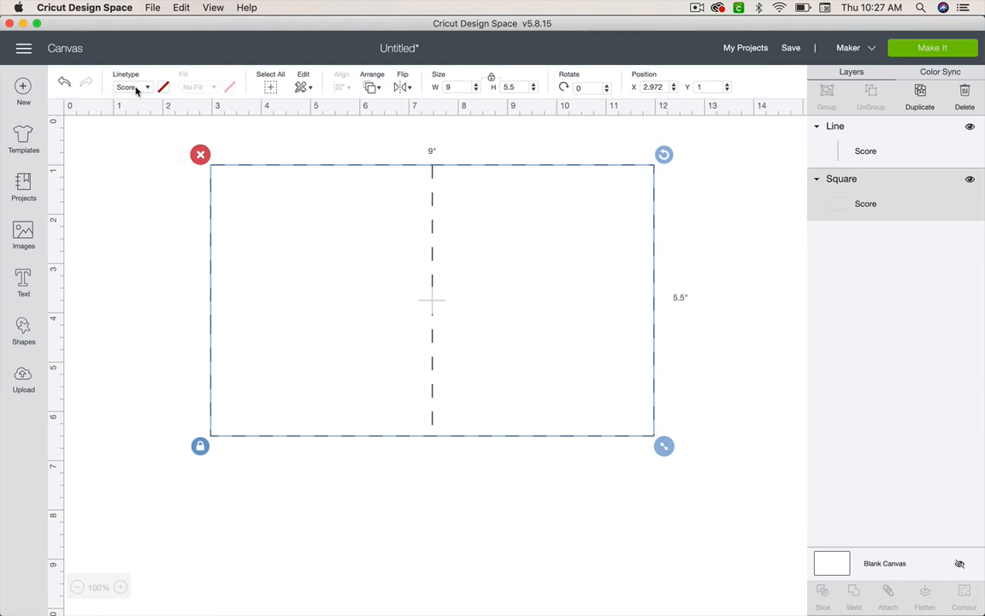
{"action": "left_click", "coordinate": [137, 89]}
{"action": "left_click", "coordinate": [135, 103]}
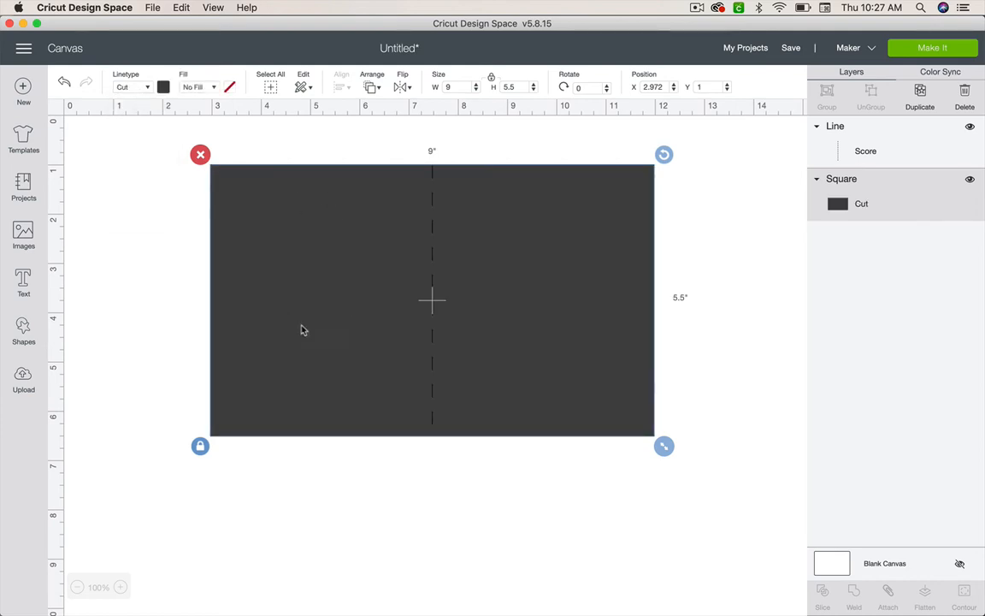
{"action": "left_click", "coordinate": [162, 86]}
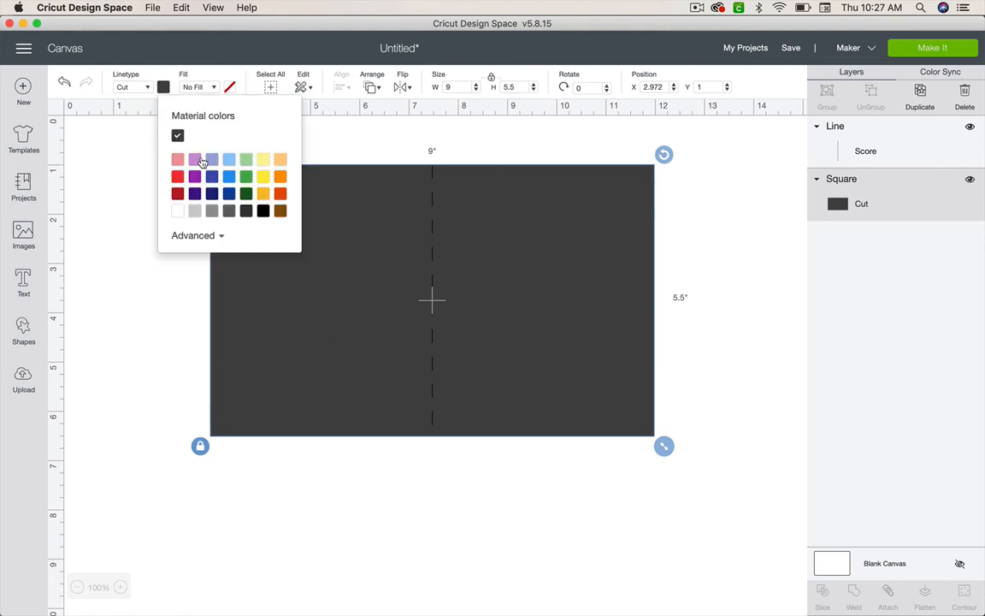
{"action": "left_click", "coordinate": [279, 177]}
{"action": "left_click", "coordinate": [165, 277]}
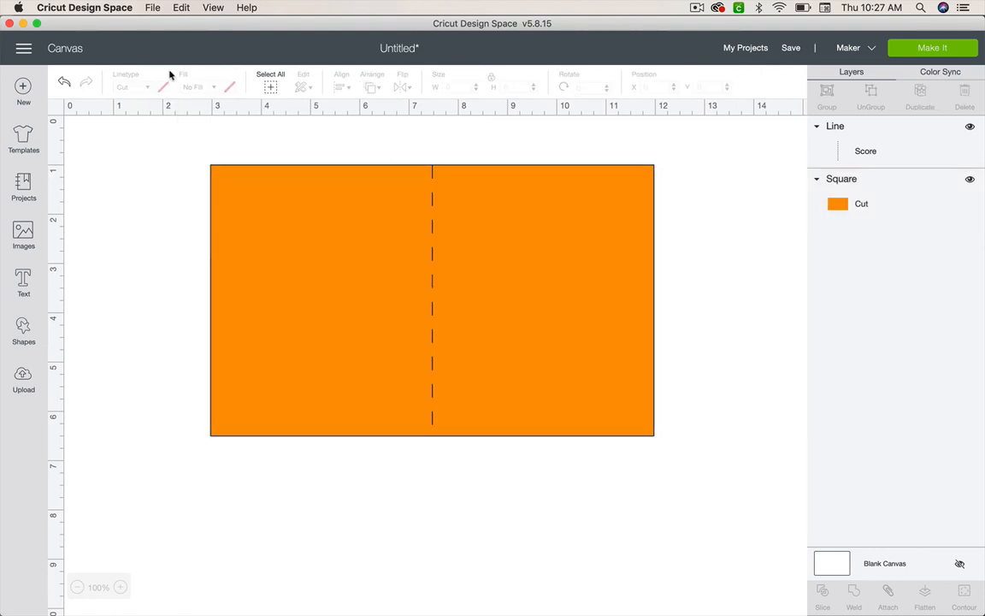
- Change the center line's linetype to Cut and back to Score
{"action": "left_click", "coordinate": [432, 206]}
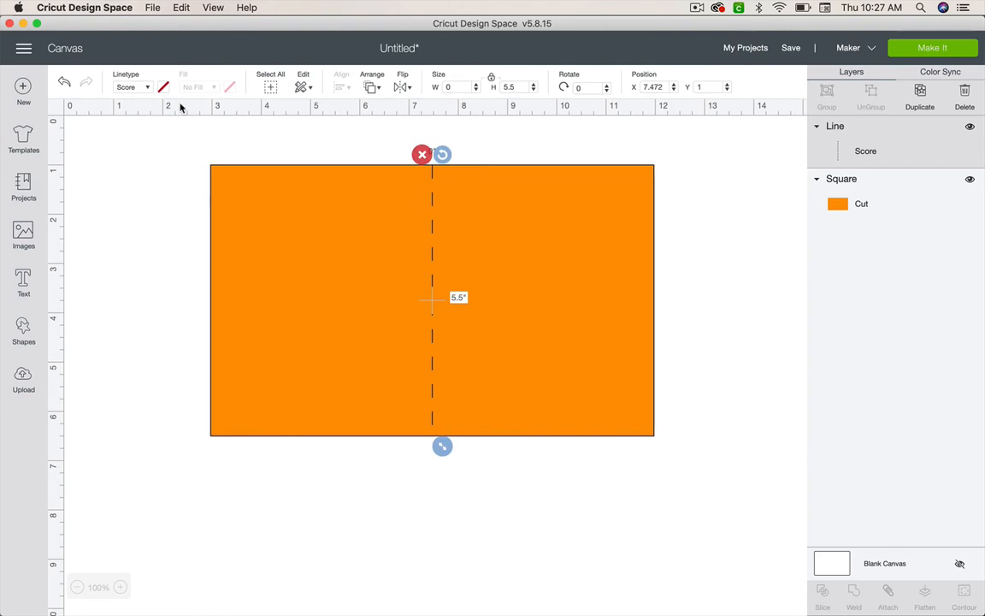
{"action": "left_click", "coordinate": [147, 87]}
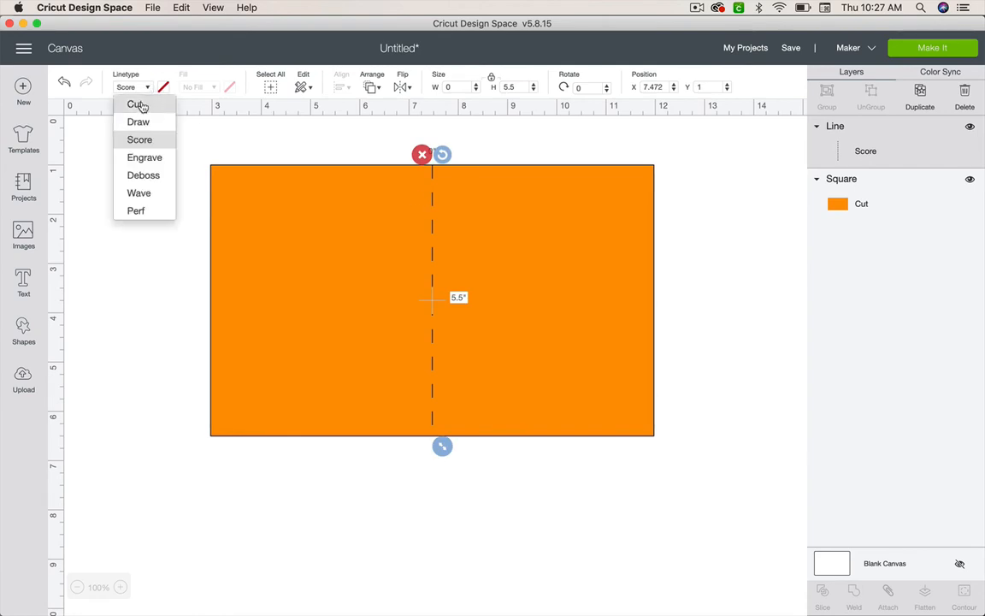
{"action": "left_click", "coordinate": [136, 103]}
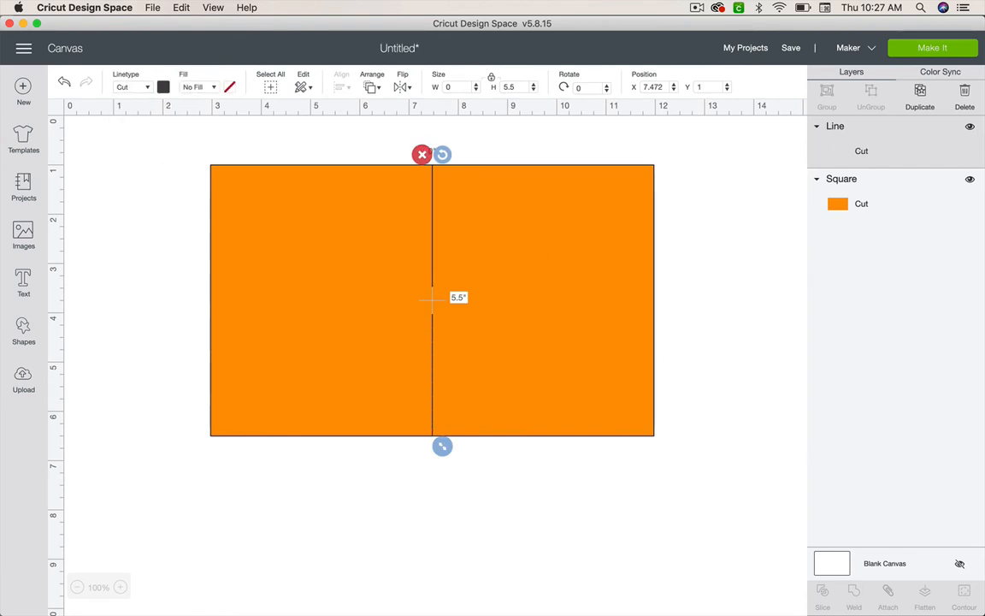
{"action": "left_click", "coordinate": [147, 87]}
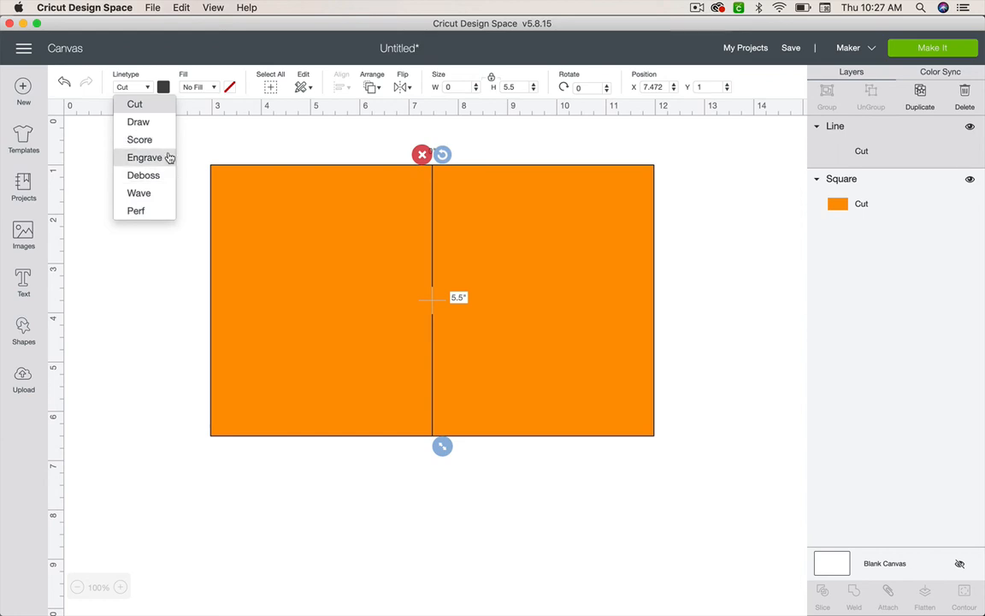
{"action": "left_click", "coordinate": [139, 140]}
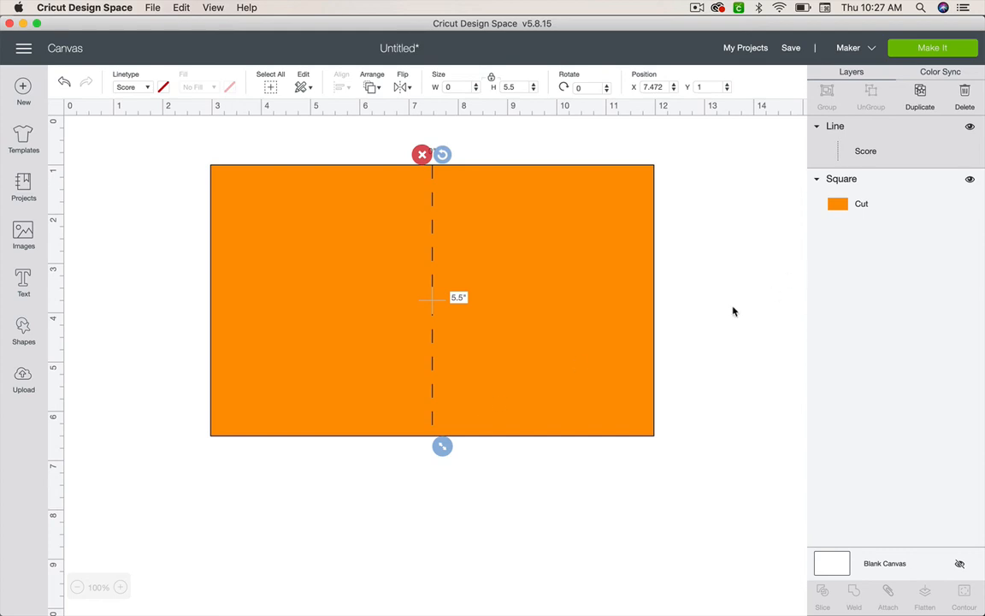
- Attach the score line to the orange rectangle, preview the card on the mat, and return to the canvas
{"action": "left_click_drag", "start_coordinate": [720, 504], "coordinate": [186, 160]}
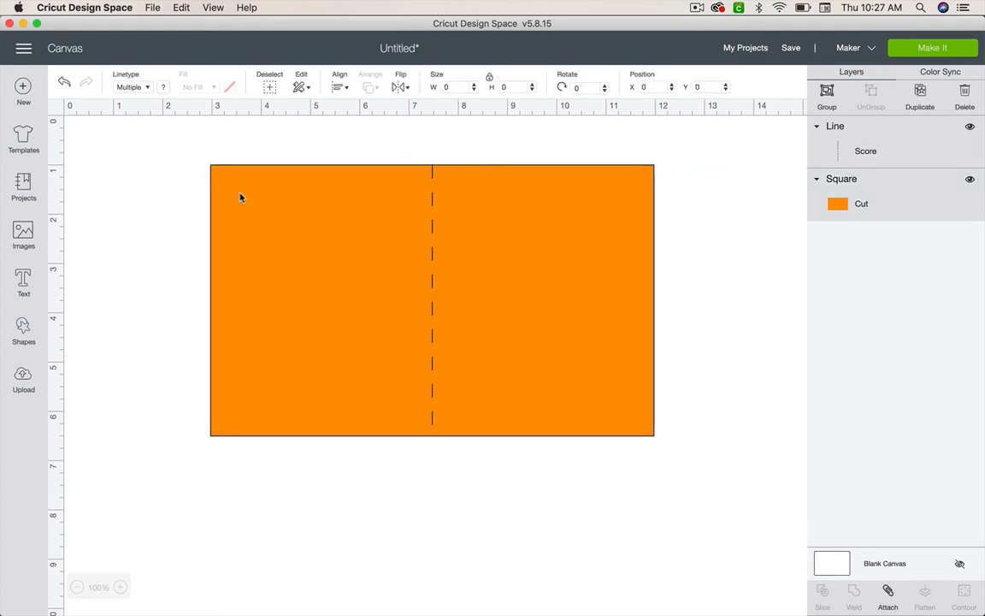
{"action": "left_click", "coordinate": [887, 599]}
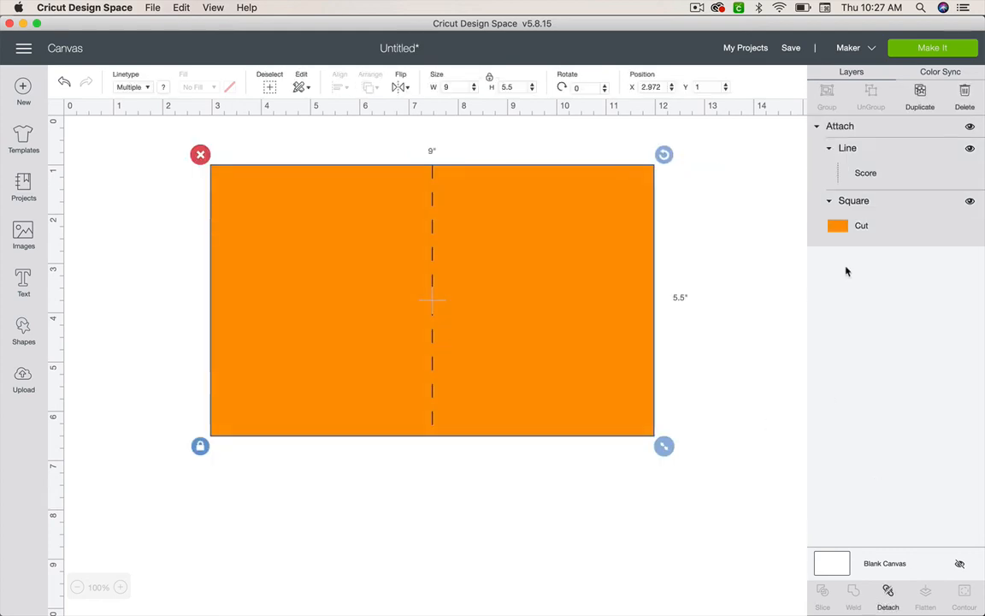
{"action": "left_click", "coordinate": [916, 48]}
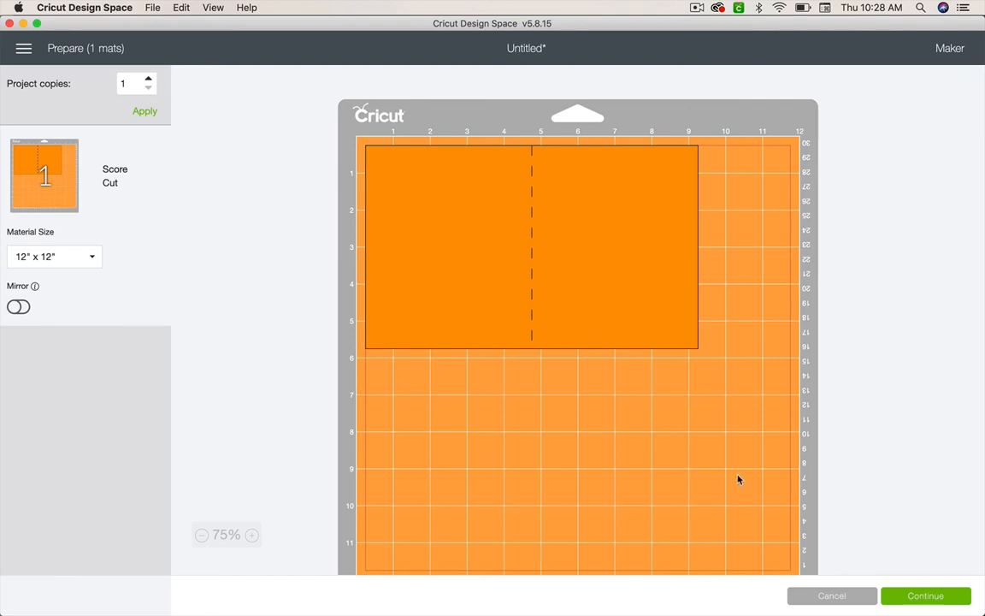
{"action": "left_click", "coordinate": [819, 599]}
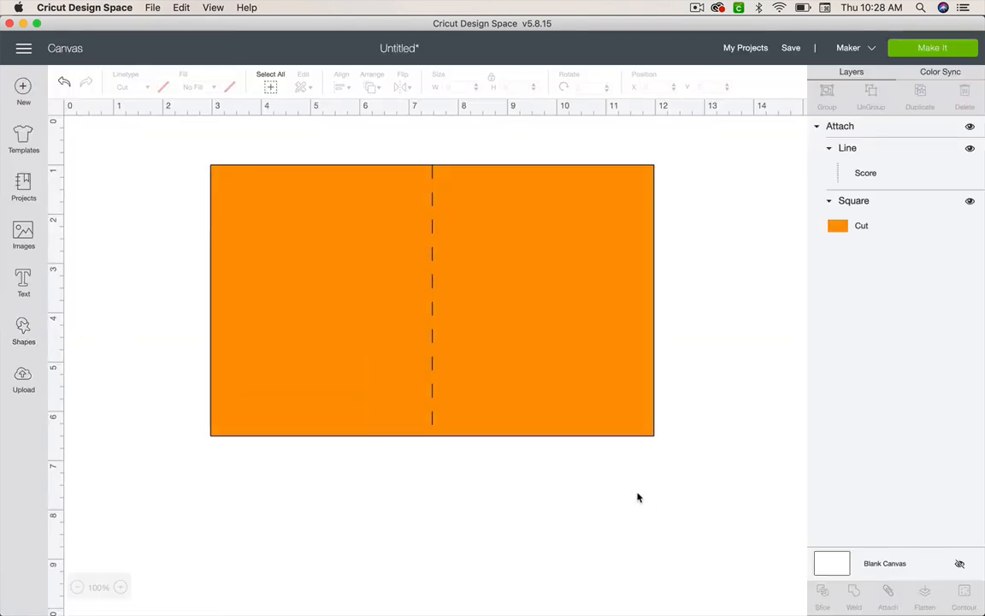
- Delete the attached orange card from the canvas and open the image upload page
{"action": "left_click_drag", "start_coordinate": [638, 497], "coordinate": [180, 134]}
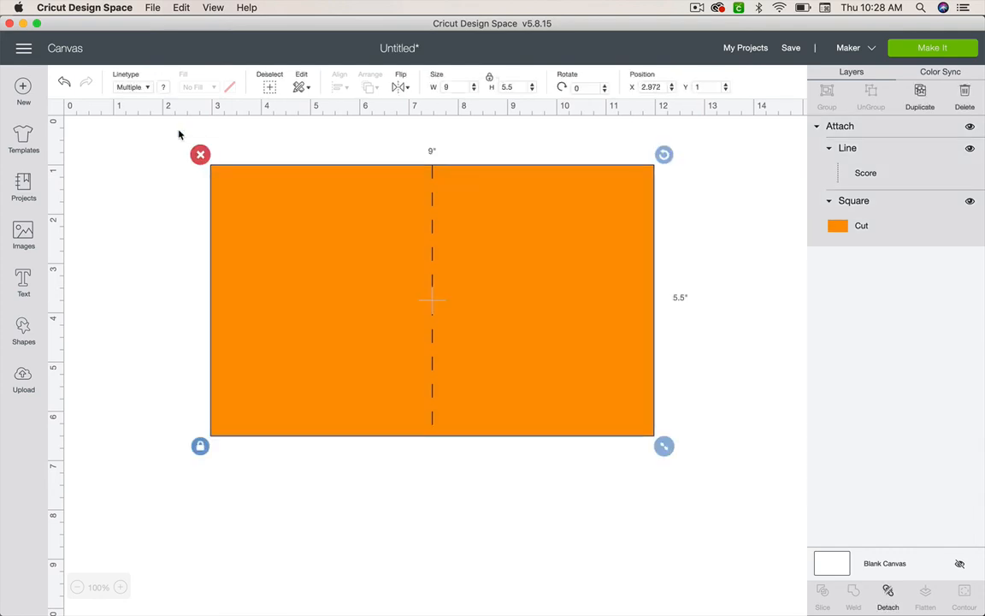
{"action": "key", "text": "Delete"}
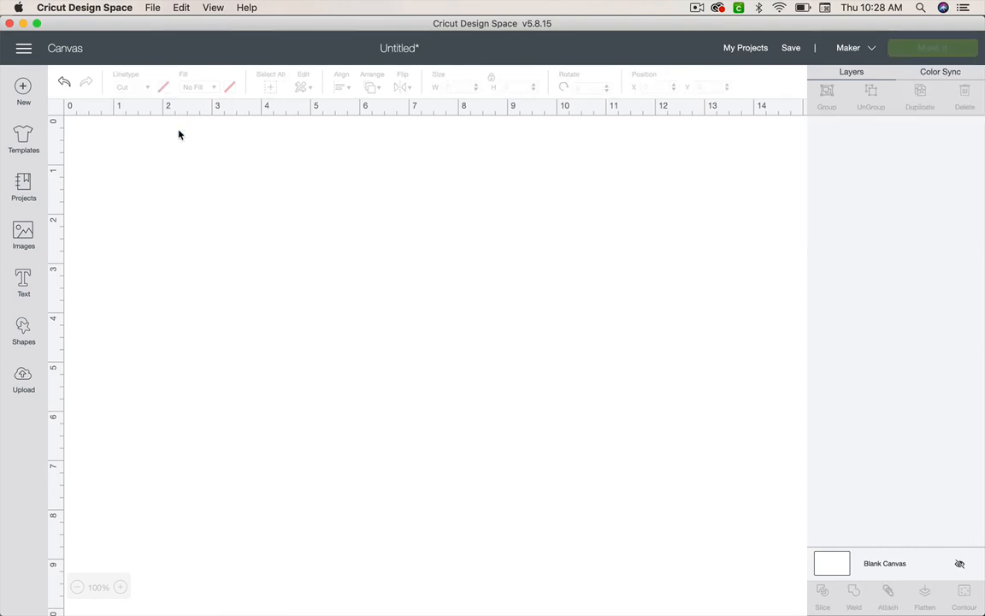
{"action": "left_click", "coordinate": [24, 382]}
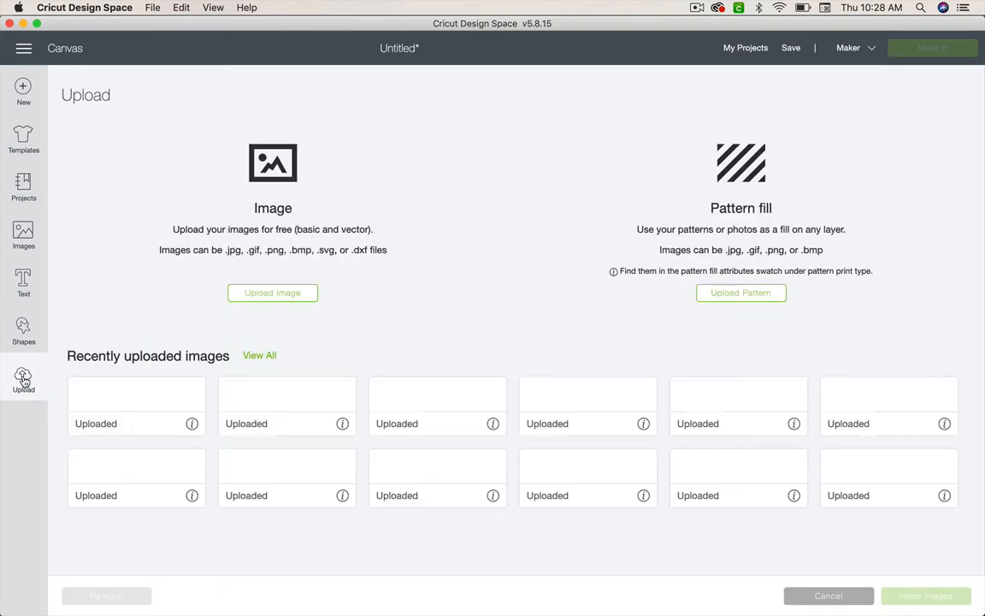
{"action": "scroll", "coordinate": [330, 379], "scroll_direction": "down", "scroll_amount": 3}
{"action": "scroll", "coordinate": [330, 379], "scroll_direction": "up", "scroll_amount": 3}
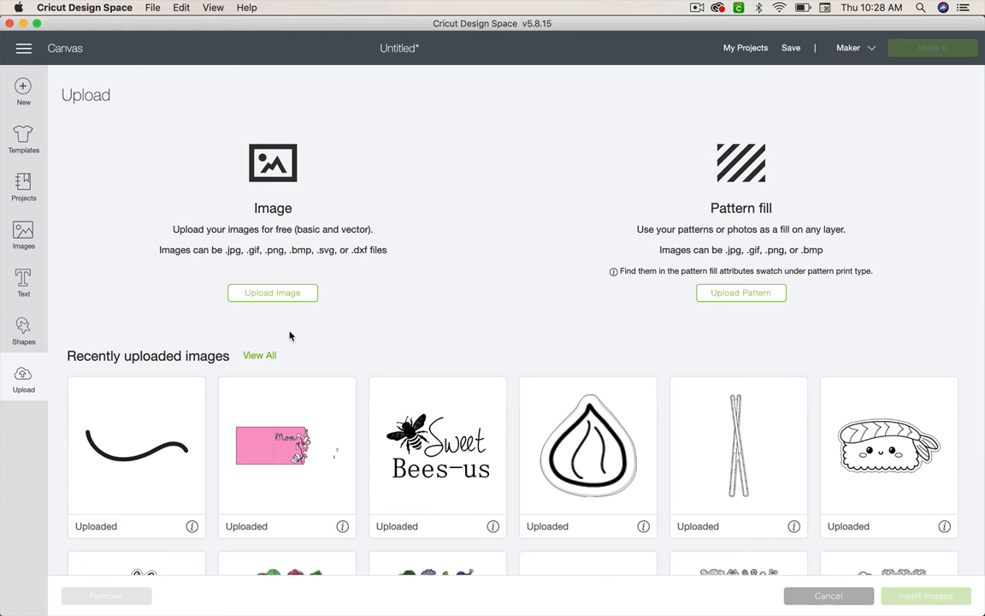
- Switch to Chrome and bring its Cricut Design Space browser window to the front
{"action": "mouse_move", "coordinate": [209, 609]}
{"action": "right_click", "coordinate": [200, 591]}
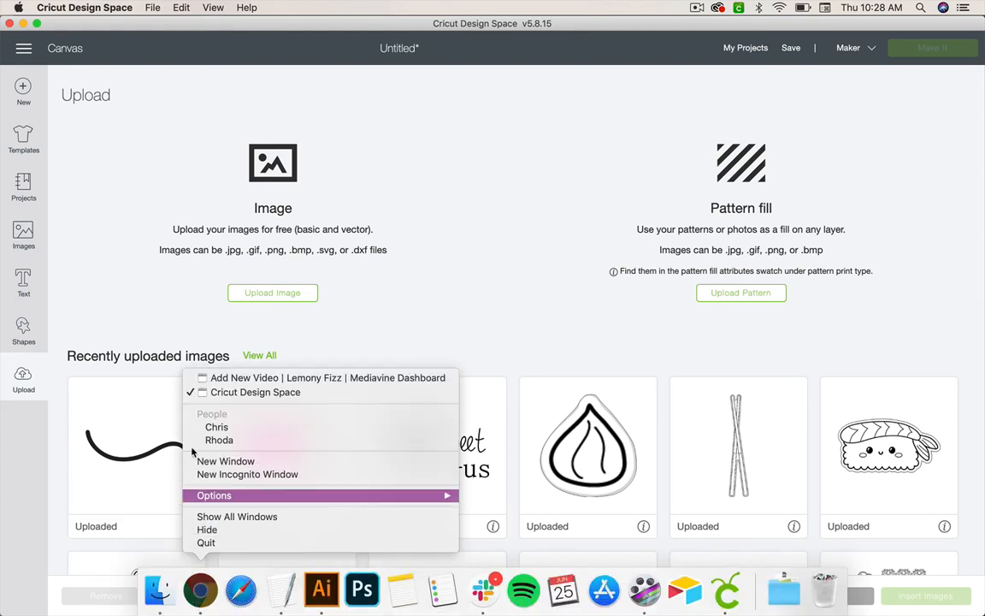
{"action": "left_click", "coordinate": [202, 377]}
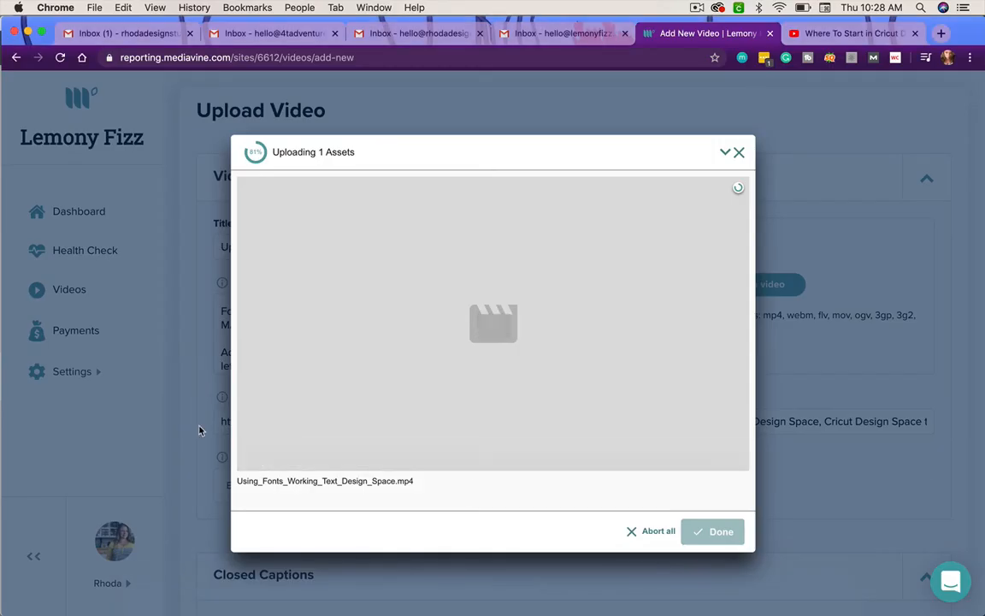
{"action": "mouse_move", "coordinate": [188, 612]}
{"action": "right_click", "coordinate": [199, 590]}
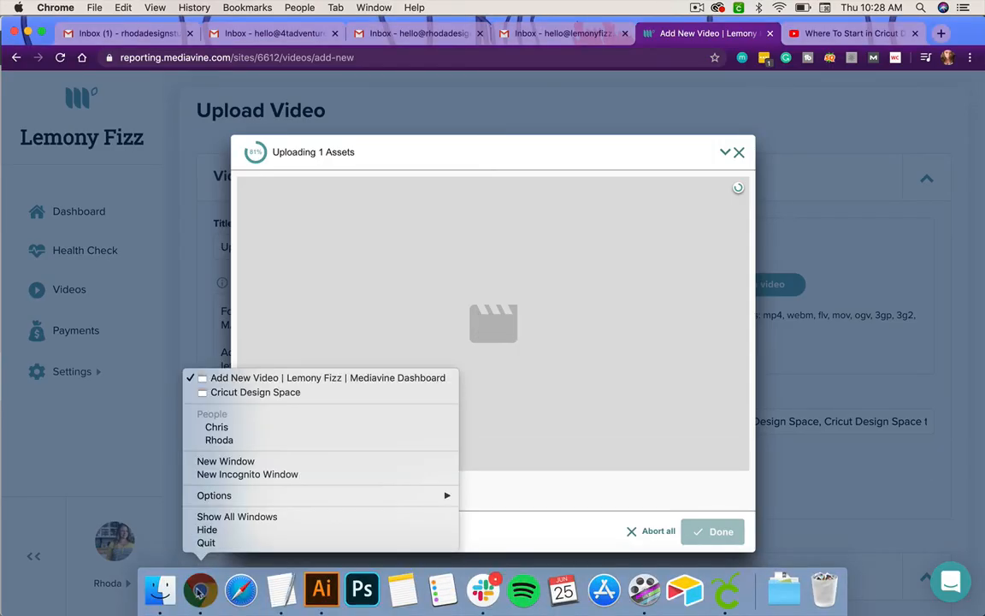
{"action": "left_click", "coordinate": [236, 393]}
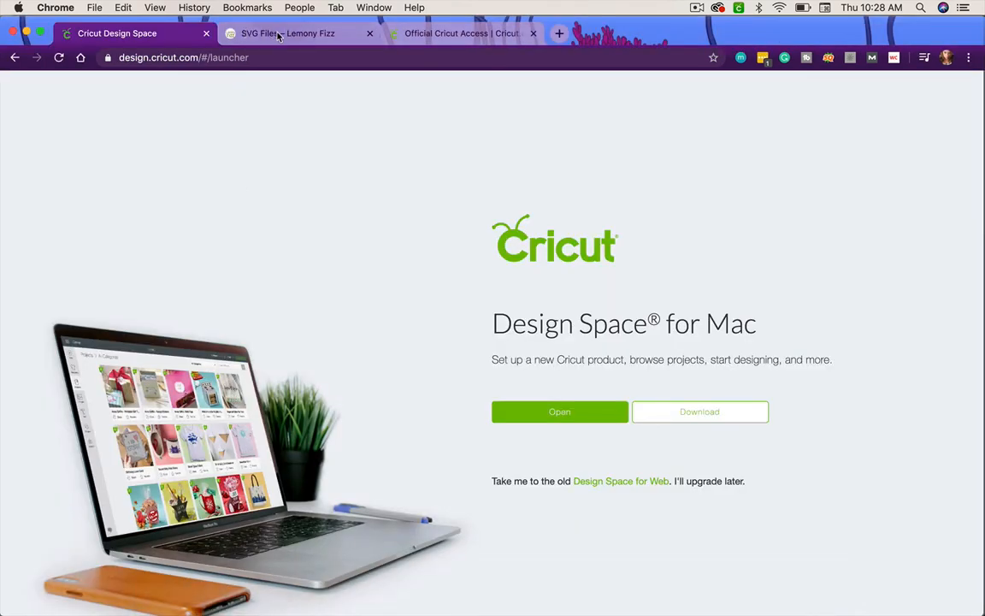
- Look through the SVG Files collection in the Lemony Fizz shop
{"action": "left_click", "coordinate": [278, 36]}
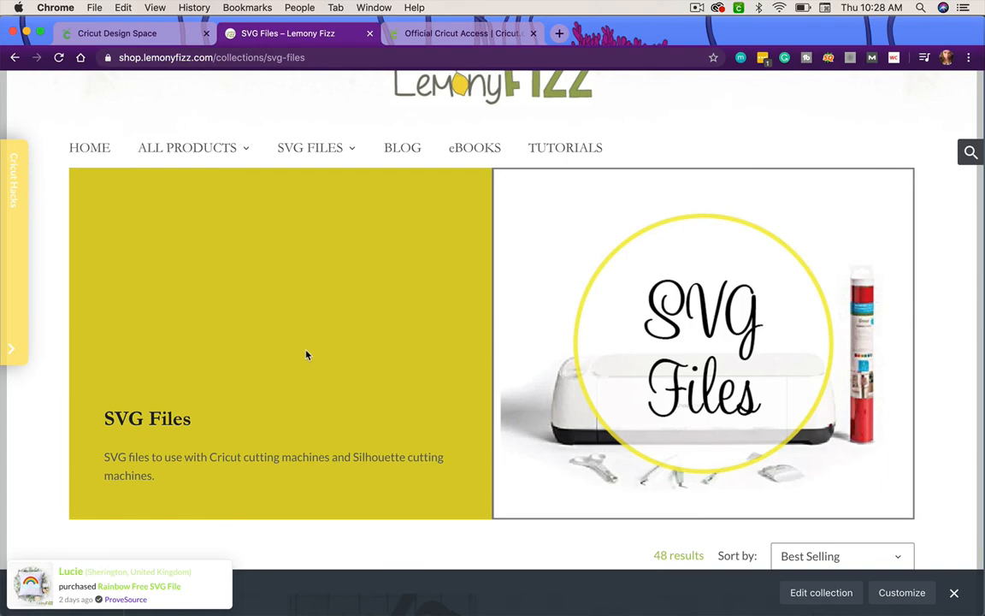
{"action": "scroll", "coordinate": [308, 356], "scroll_direction": "down", "scroll_amount": 5}
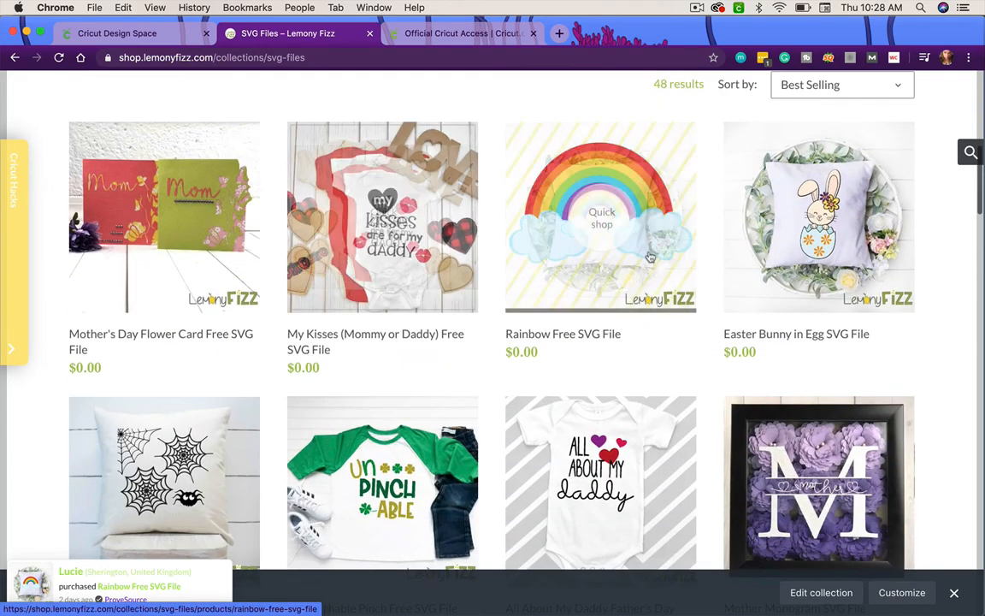
{"action": "scroll", "coordinate": [557, 334], "scroll_direction": "down", "scroll_amount": 3}
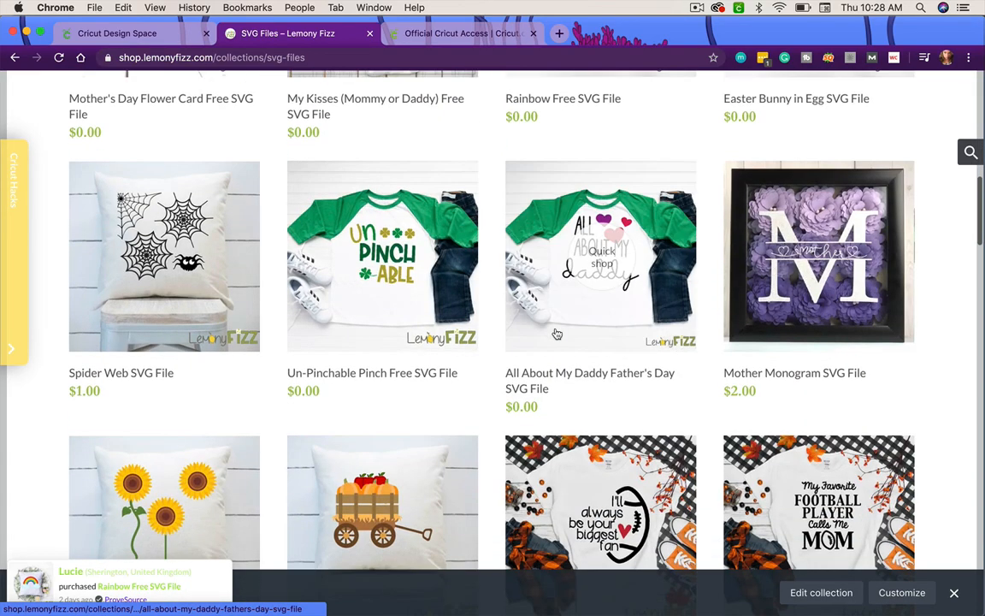
{"action": "scroll", "coordinate": [556, 333], "scroll_direction": "down", "scroll_amount": 7}
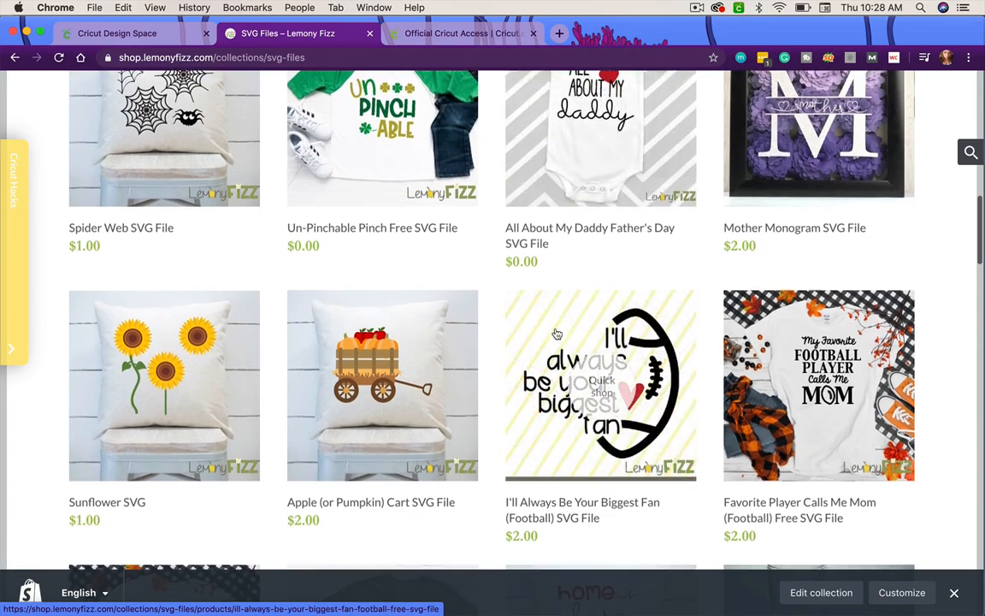
{"action": "scroll", "coordinate": [557, 334], "scroll_direction": "down", "scroll_amount": 4}
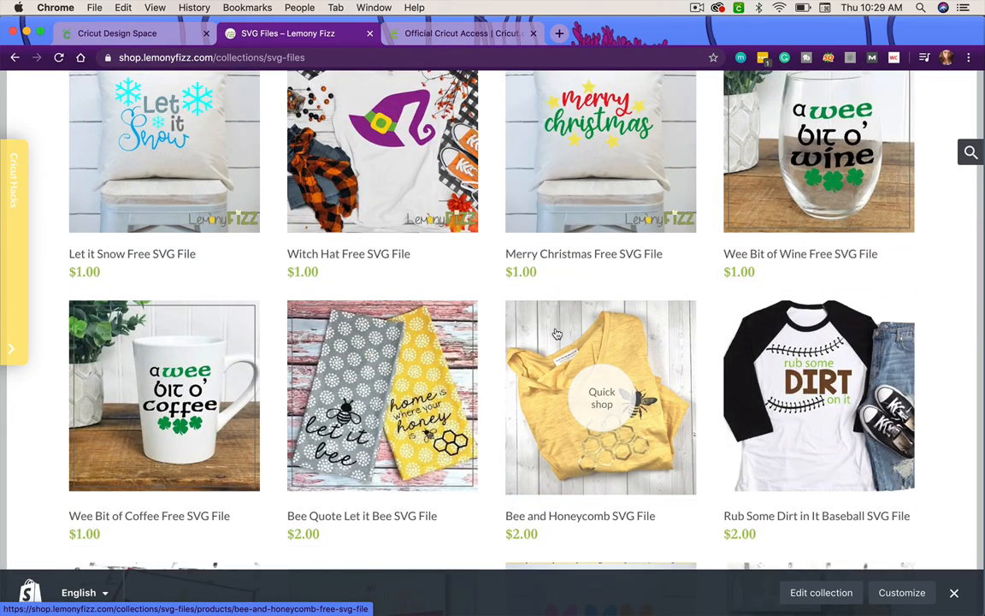
{"action": "scroll", "coordinate": [557, 333], "scroll_direction": "down", "scroll_amount": 9}
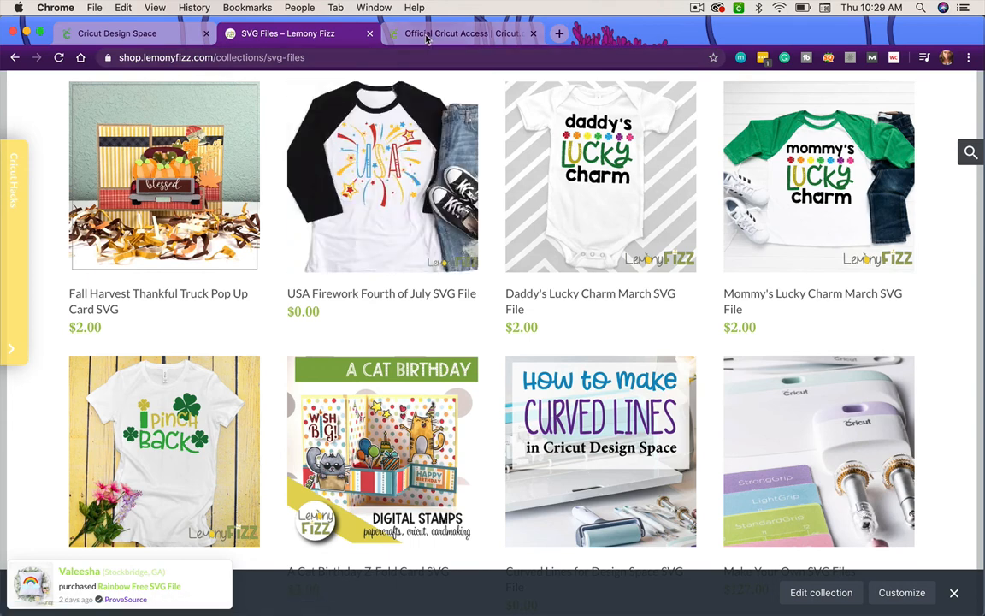
- Switch back to Cricut Design Space and start a new image upload
{"action": "mouse_move", "coordinate": [570, 603]}
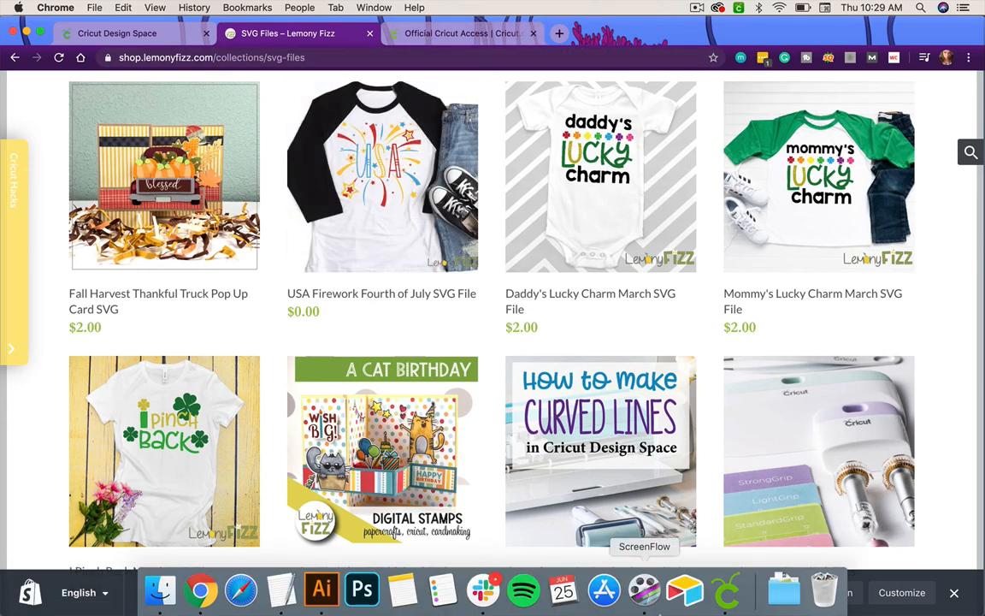
{"action": "left_click", "coordinate": [729, 600]}
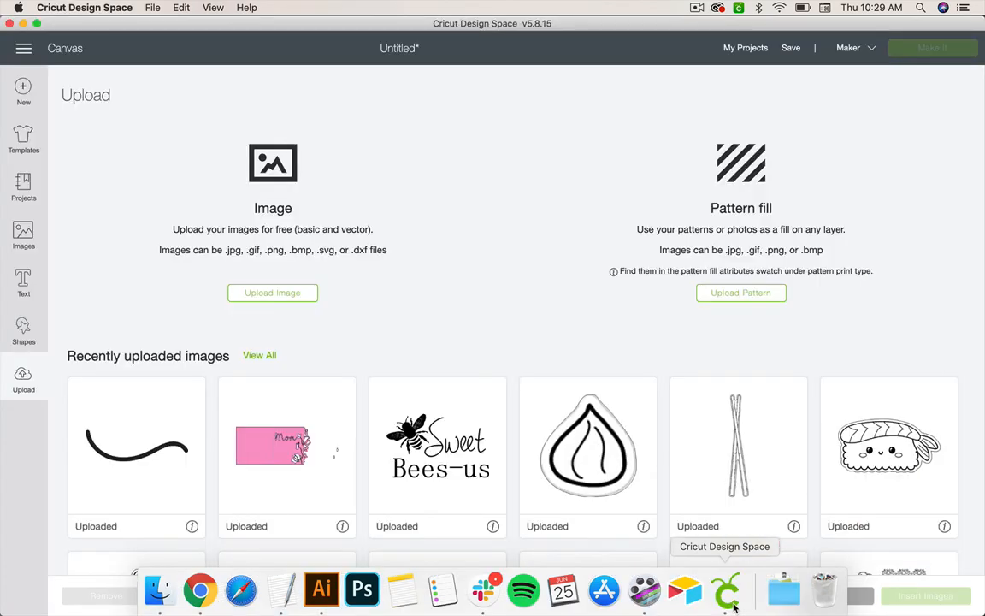
{"action": "left_click", "coordinate": [272, 295]}
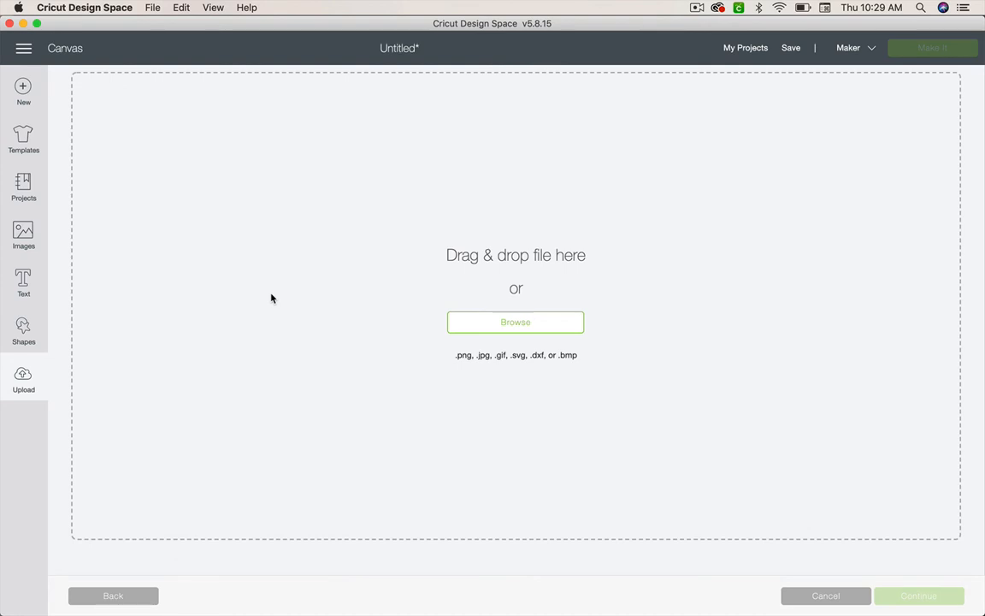
{"action": "left_click", "coordinate": [500, 330]}
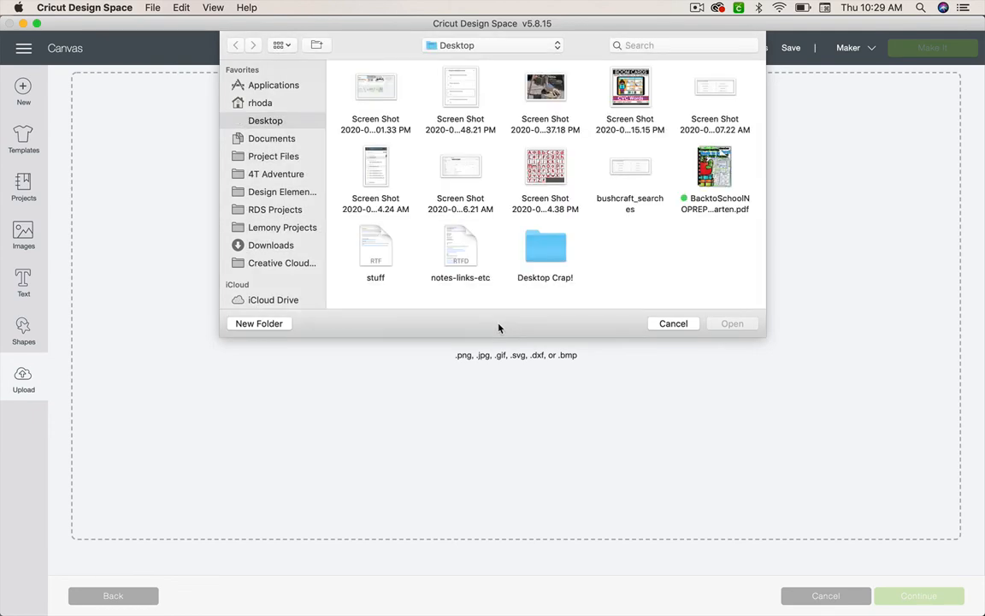
{"action": "left_click", "coordinate": [271, 158]}
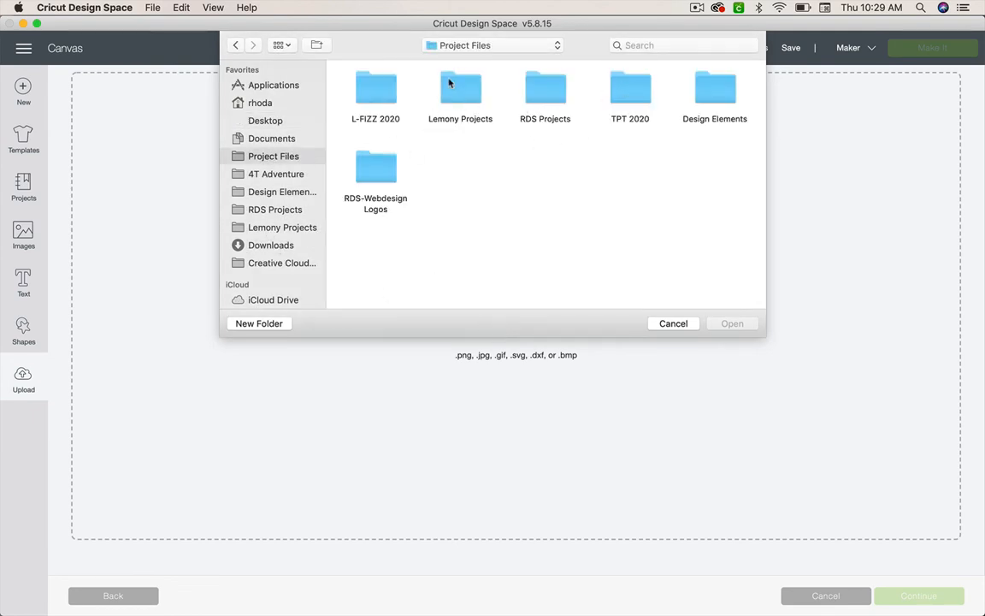
{"action": "double_click", "coordinate": [376, 94]}
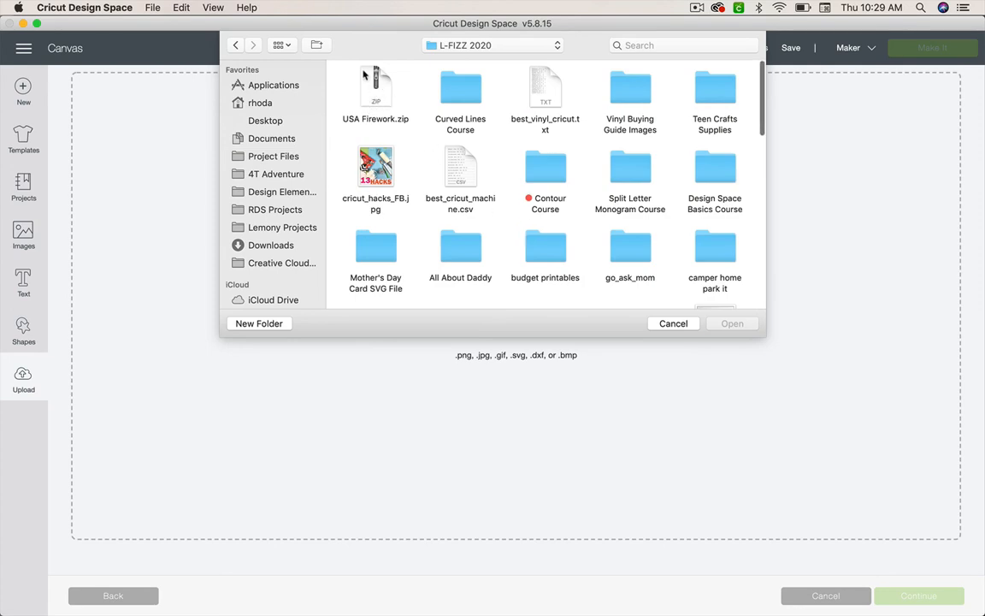
{"action": "left_click", "coordinate": [376, 104]}
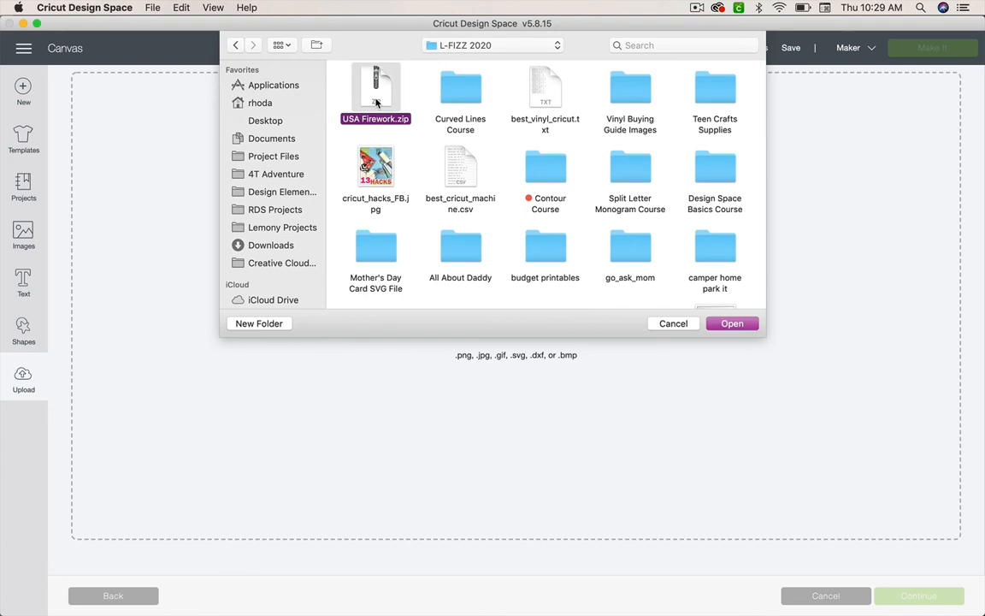
{"action": "left_click", "coordinate": [672, 324]}
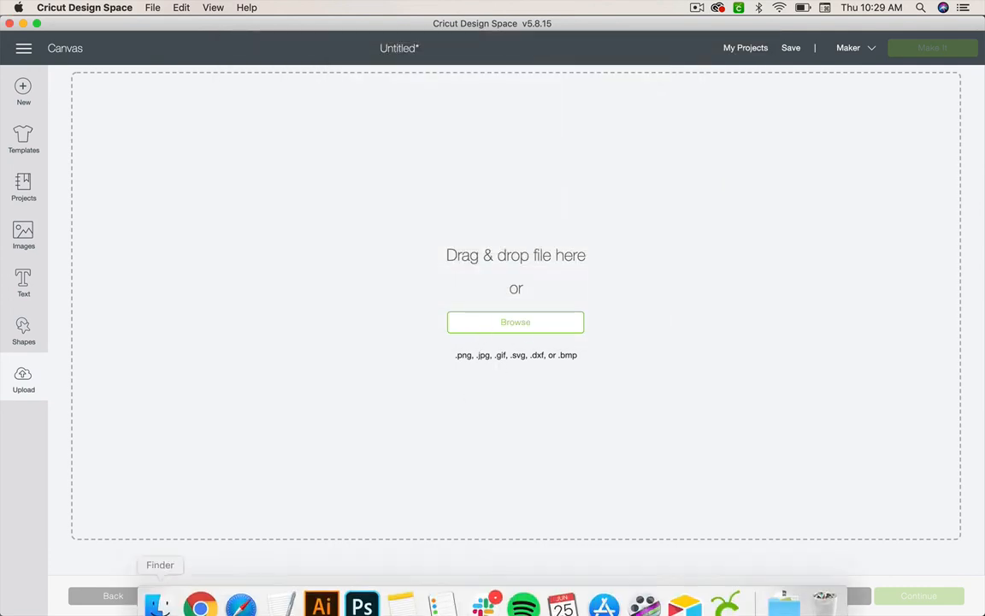
- Switch to Finder and extract the USA Firework.zip archive in the L-FIZZ 2020 folder
{"action": "left_click", "coordinate": [158, 606]}
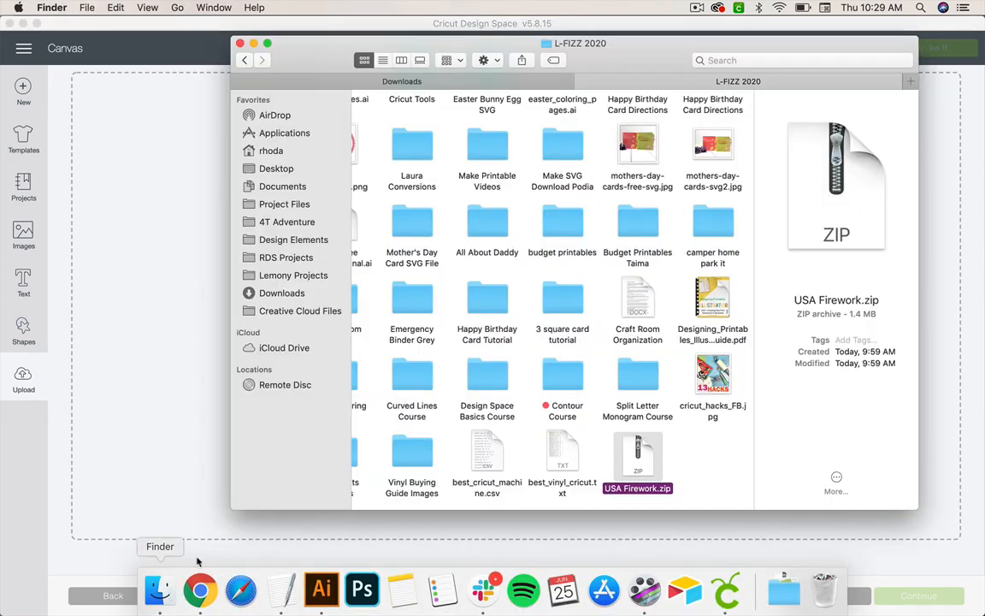
{"action": "right_click", "coordinate": [643, 460]}
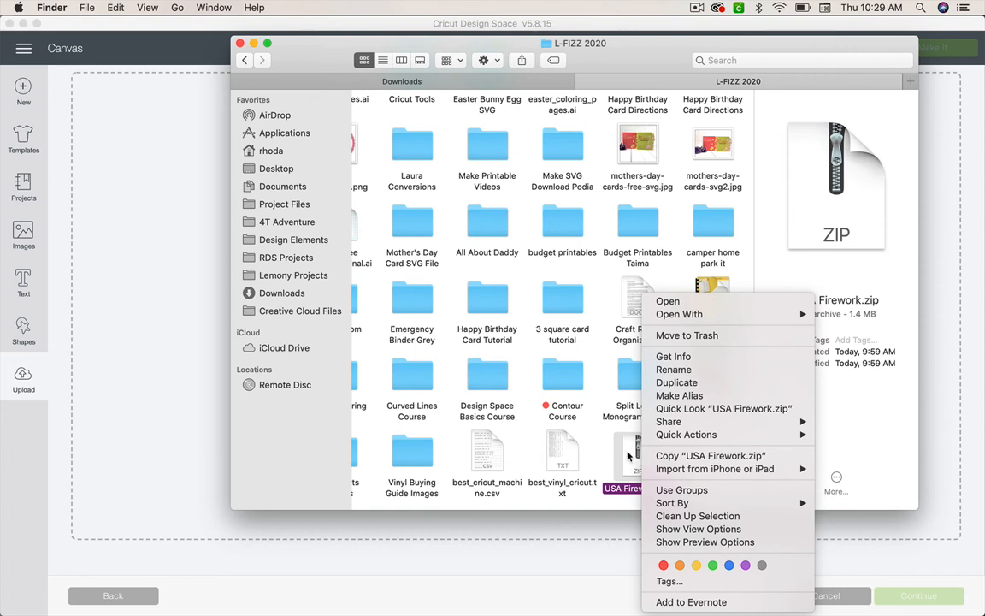
{"action": "left_click", "coordinate": [637, 454]}
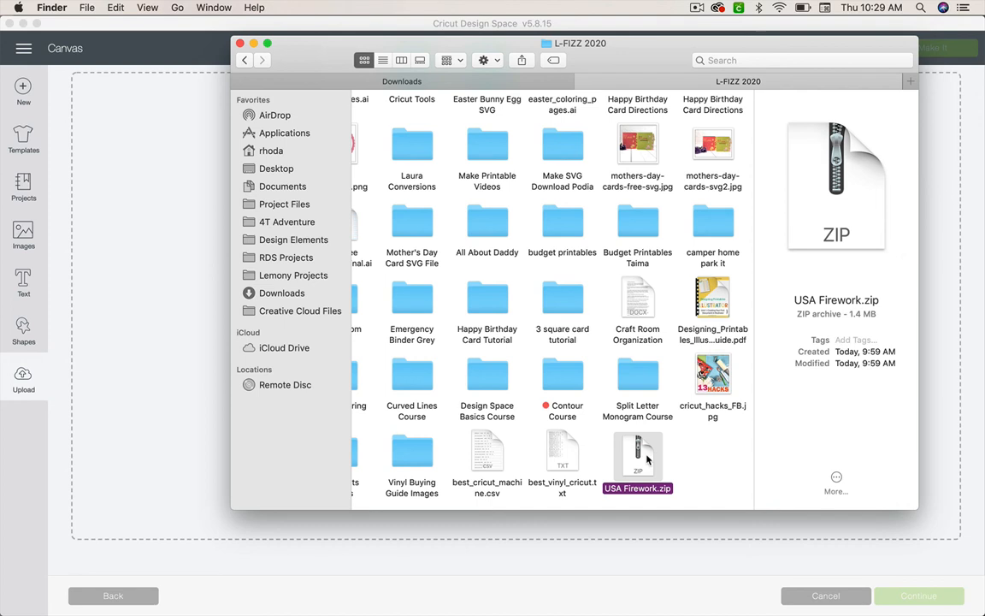
{"action": "right_click", "coordinate": [636, 455]}
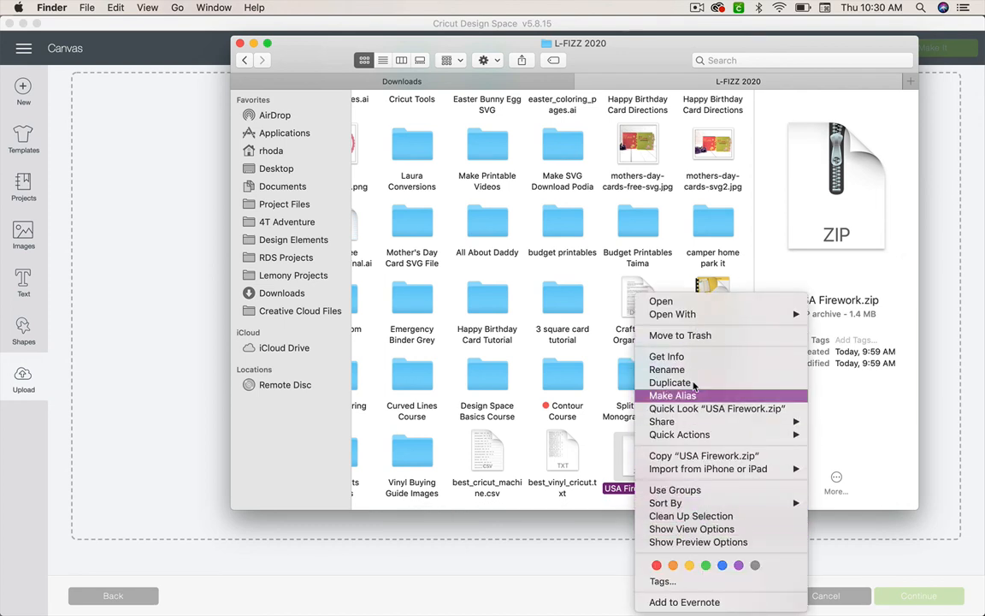
{"action": "left_click", "coordinate": [633, 456]}
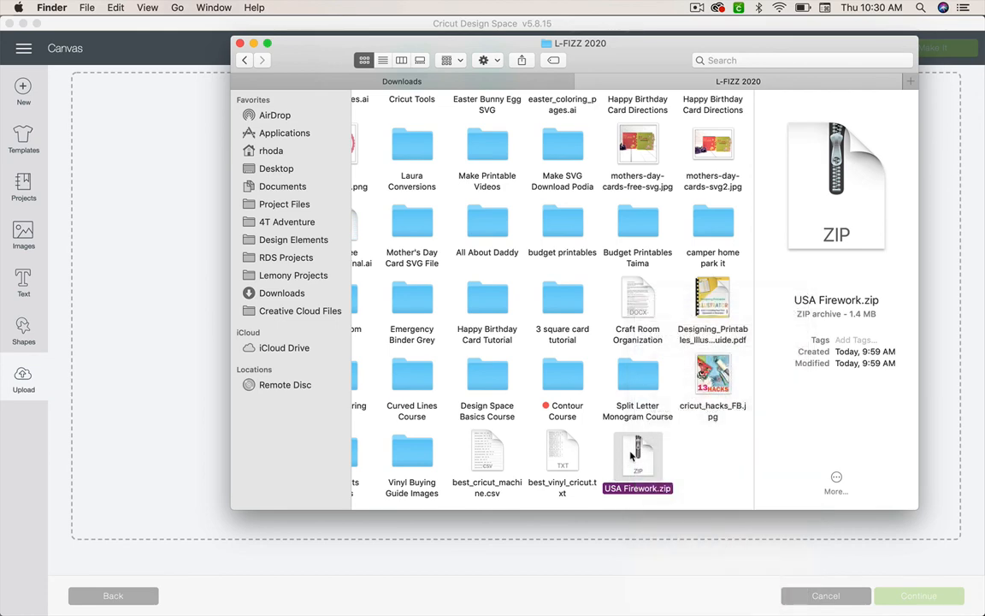
{"action": "double_click", "coordinate": [633, 456]}
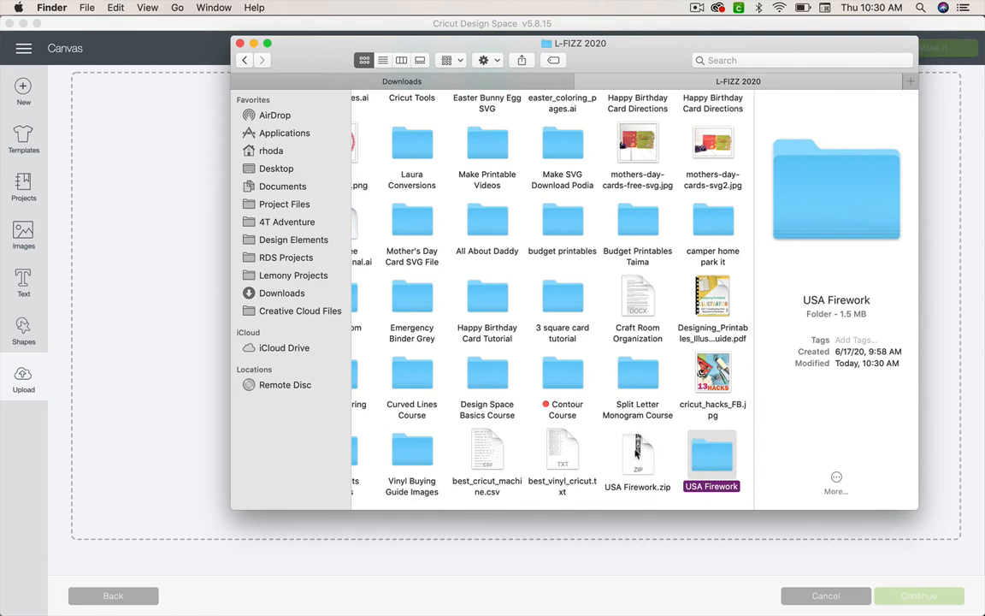
- Move USA Firework.zip to the Trash and open the extracted USA Firework folder
{"action": "right_click", "coordinate": [637, 453]}
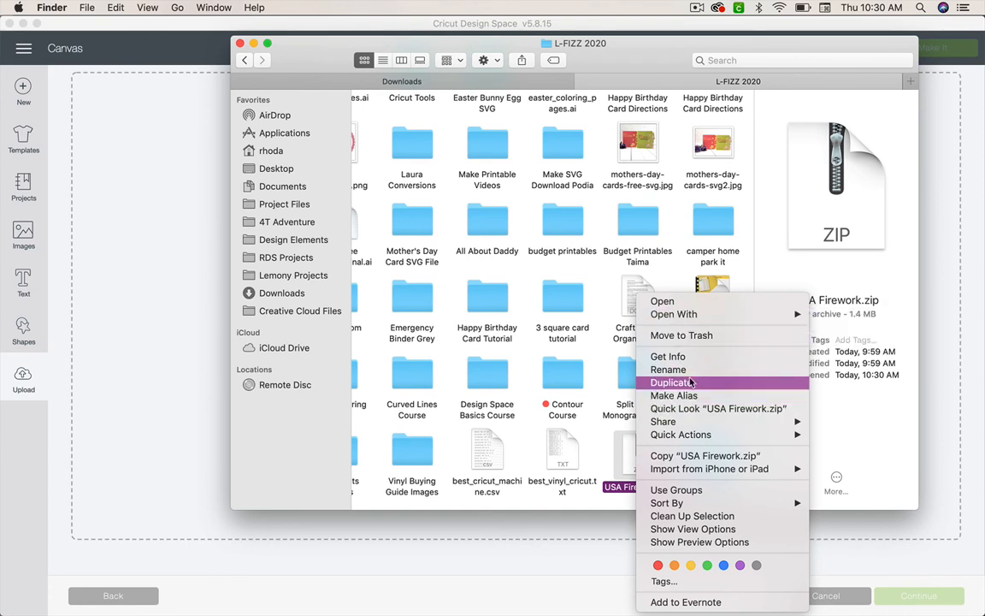
{"action": "mouse_move", "coordinate": [676, 425]}
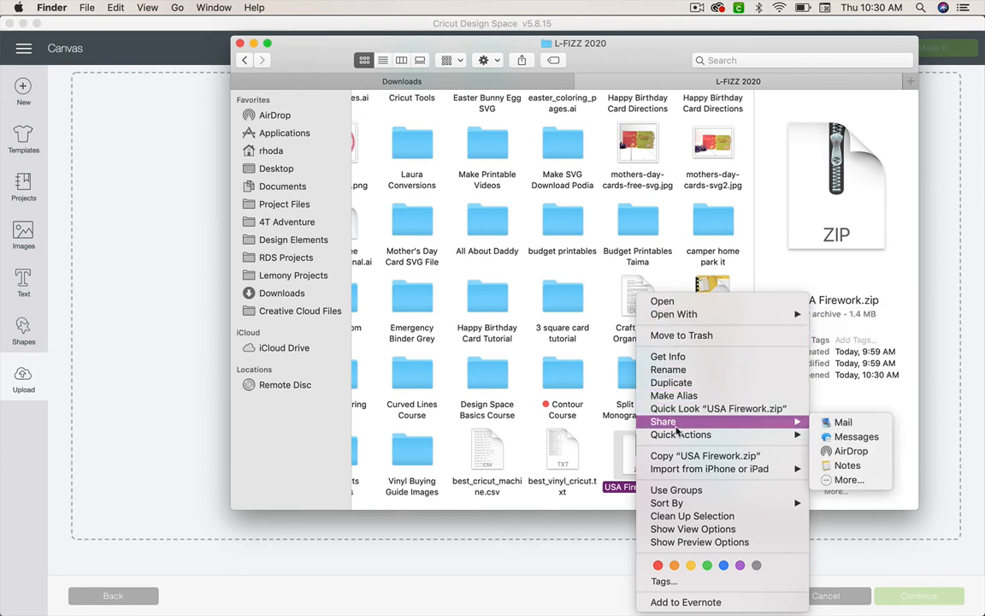
{"action": "left_click", "coordinate": [615, 426]}
{"action": "right_click", "coordinate": [636, 449]}
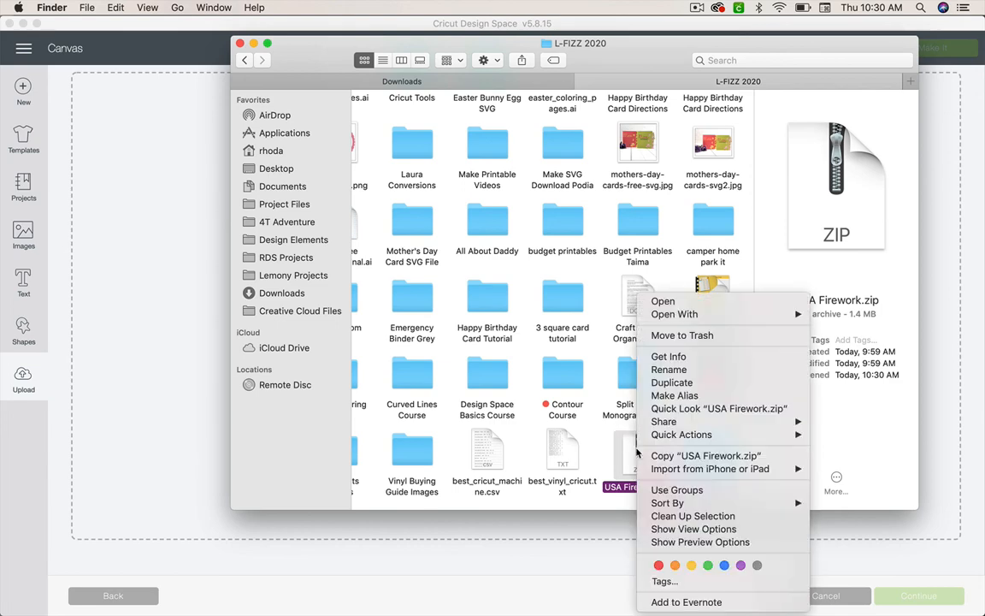
{"action": "left_click", "coordinate": [664, 302]}
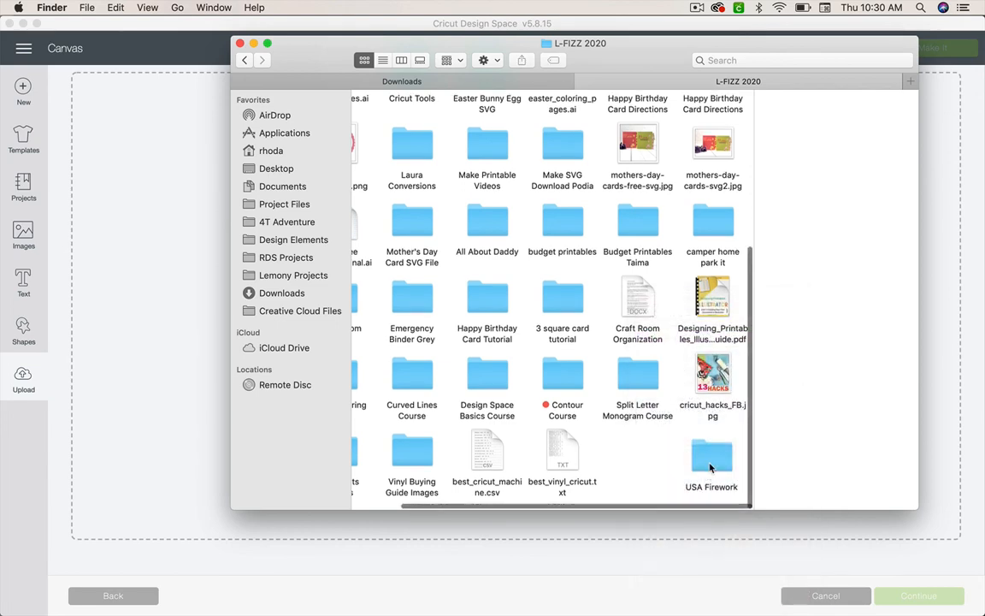
{"action": "double_click", "coordinate": [711, 464]}
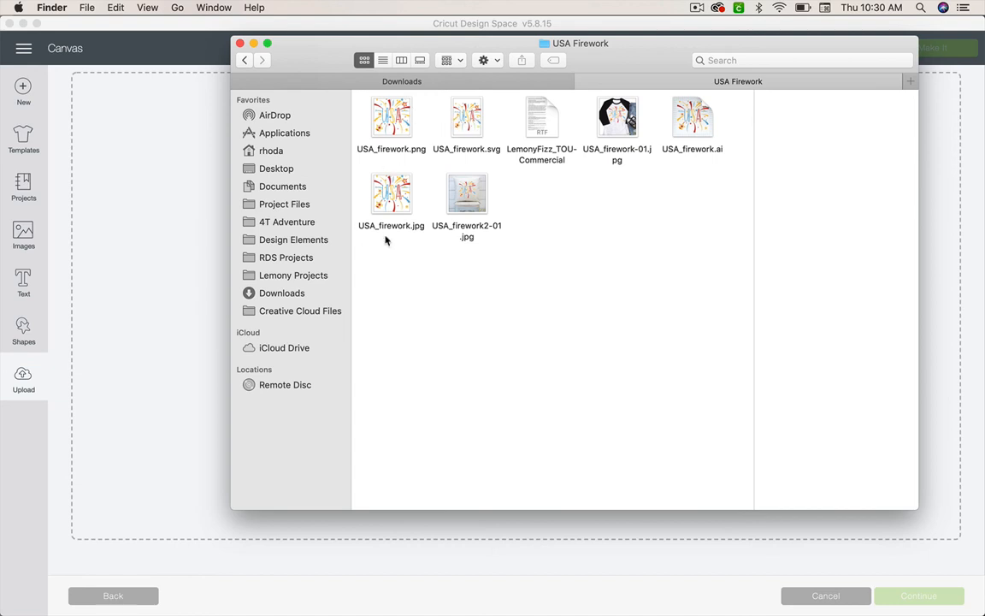
- Return to Cricut Design Space, browse to the USA Firework folder in L-FIZZ 2020 and select USA_firework.svg
{"action": "left_click", "coordinate": [163, 291]}
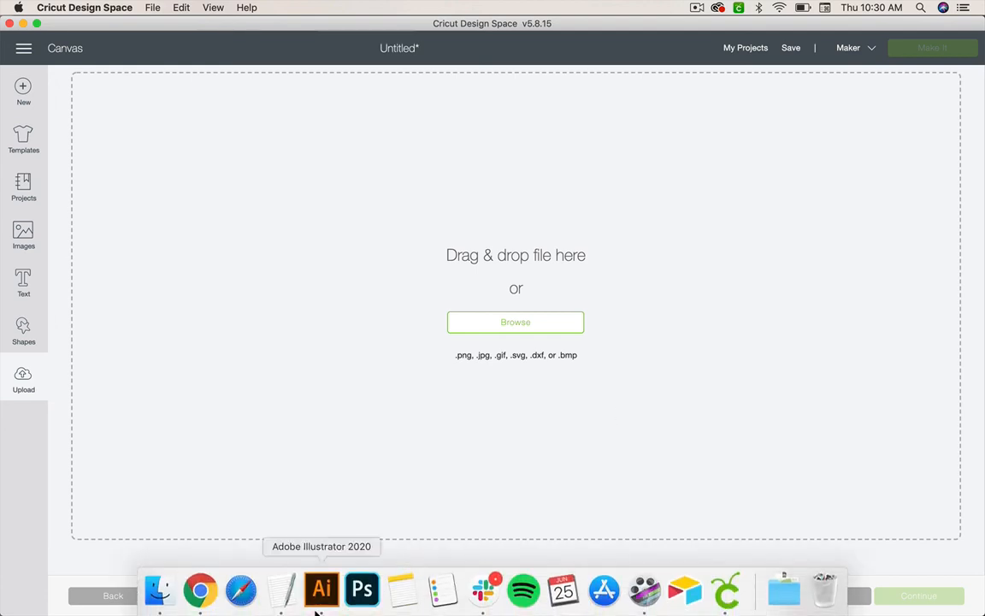
{"action": "left_click", "coordinate": [497, 323]}
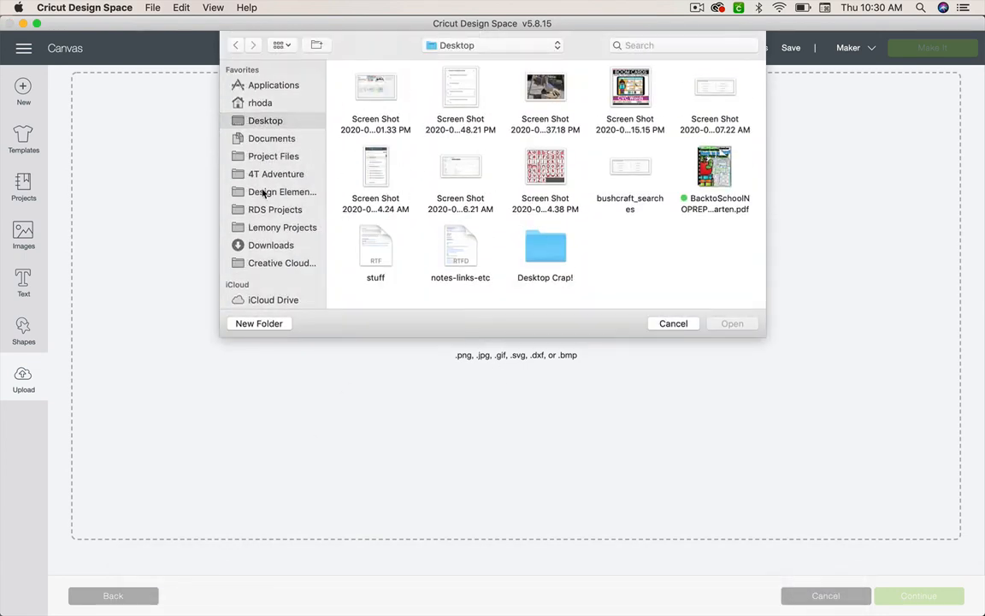
{"action": "left_click", "coordinate": [263, 193]}
{"action": "left_click", "coordinate": [257, 209]}
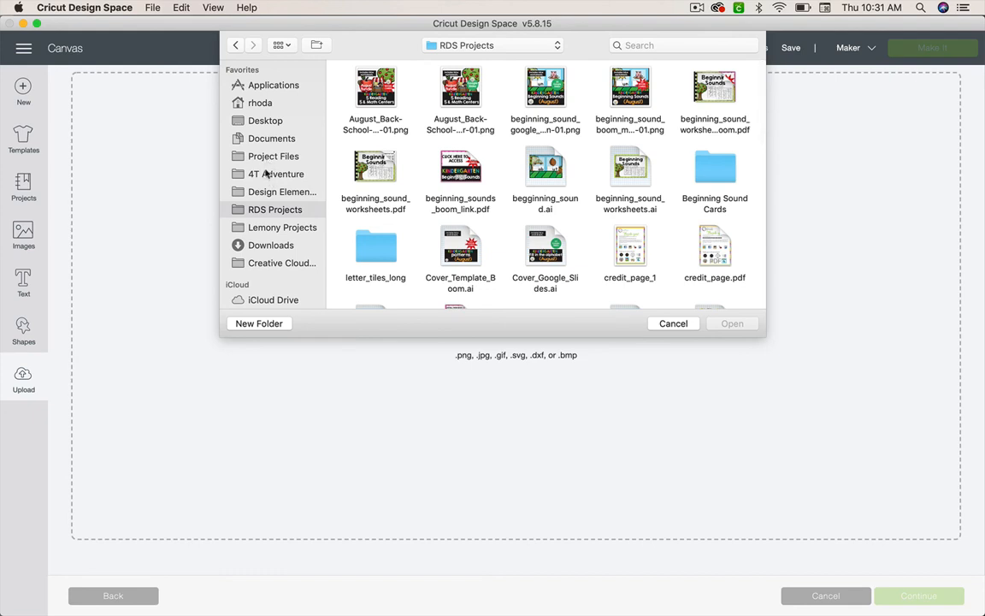
{"action": "left_click", "coordinate": [256, 228]}
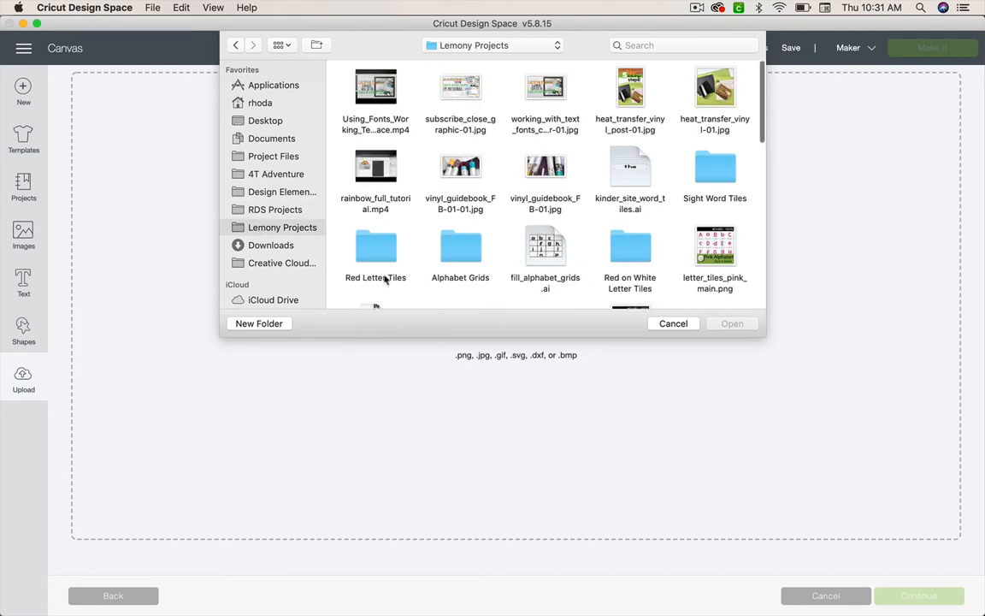
{"action": "left_click", "coordinate": [257, 157]}
{"action": "double_click", "coordinate": [385, 103]}
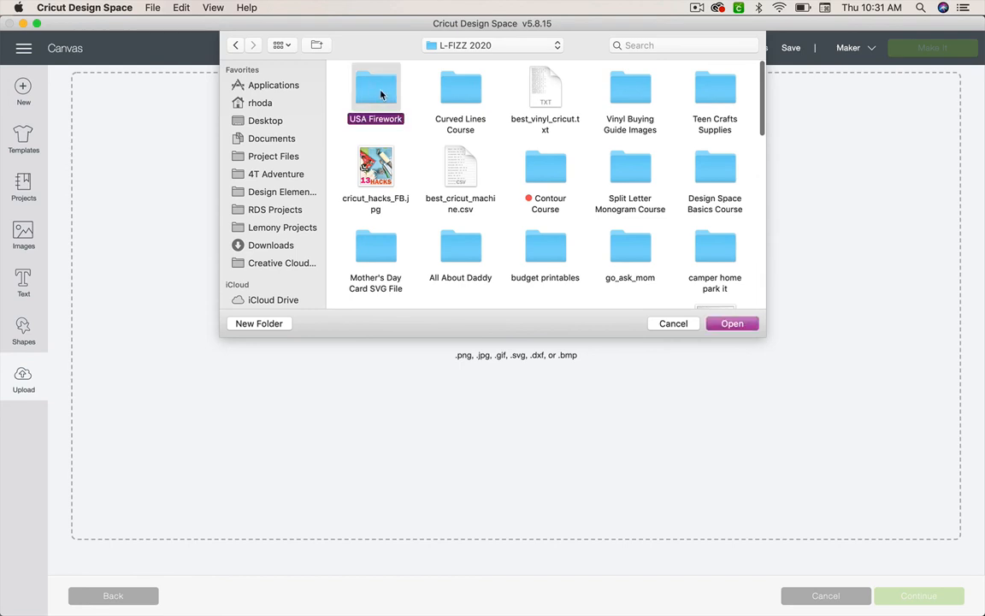
{"action": "double_click", "coordinate": [381, 95]}
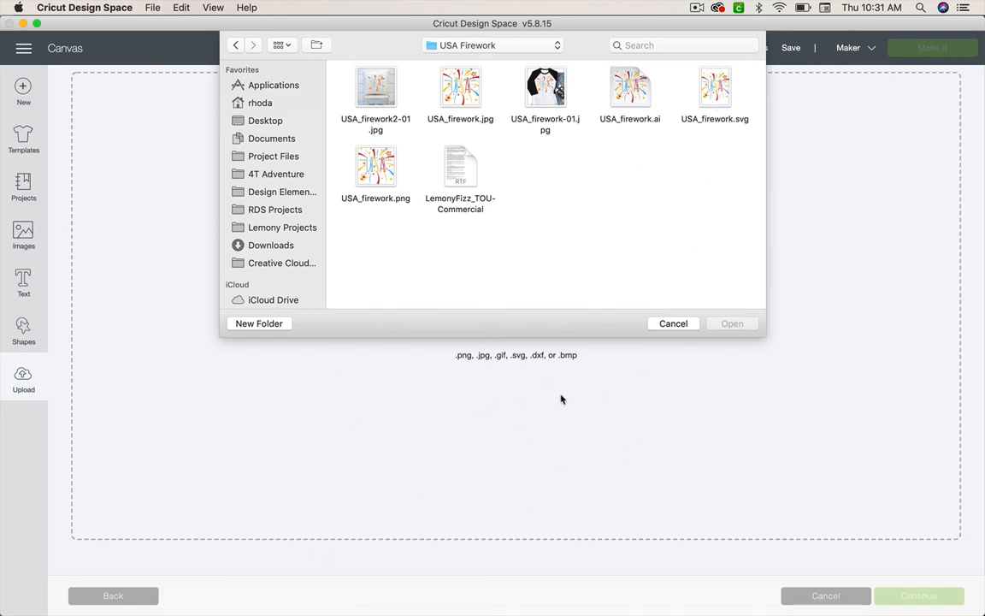
{"action": "left_click", "coordinate": [713, 86]}
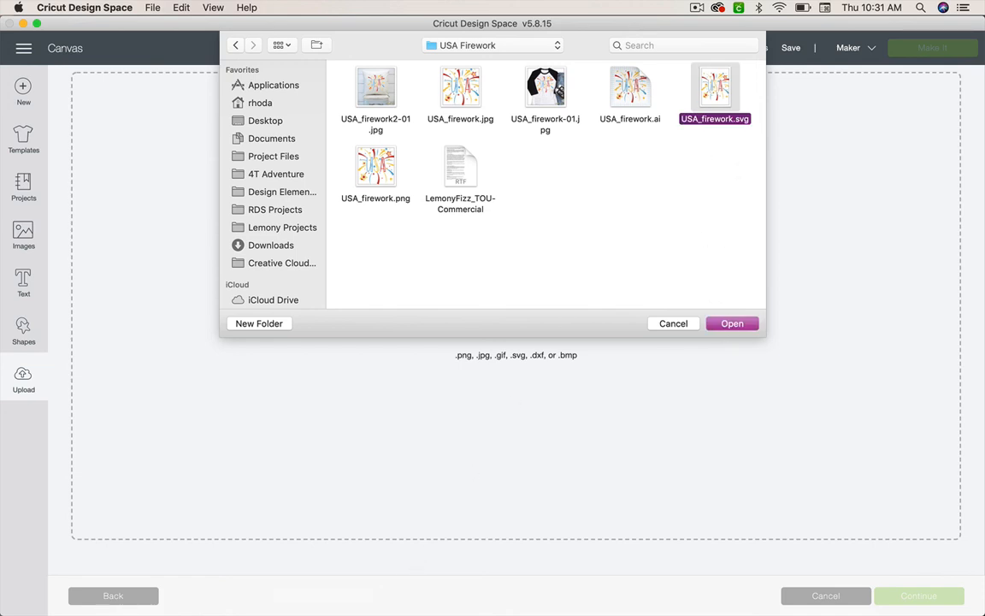
- Upload USA_firework.svg by dropping it from the Finder folder onto the upload area, and cancel the open file chooser
{"action": "left_click", "coordinate": [159, 590]}
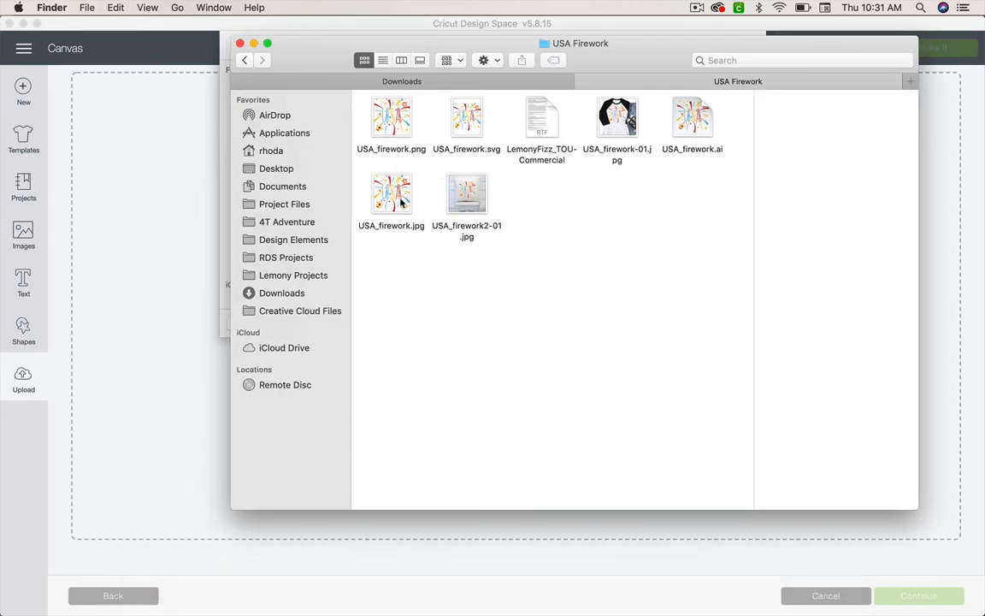
{"action": "left_click_drag", "start_coordinate": [453, 124], "coordinate": [144, 256]}
{"action": "mouse_move", "coordinate": [151, 227]}
{"action": "left_mouse_down"}
{"action": "mouse_move", "coordinate": [160, 259]}
{"action": "mouse_move", "coordinate": [131, 243]}
{"action": "mouse_move", "coordinate": [145, 205]}
{"action": "mouse_move", "coordinate": [143, 246]}
{"action": "left_mouse_up"}
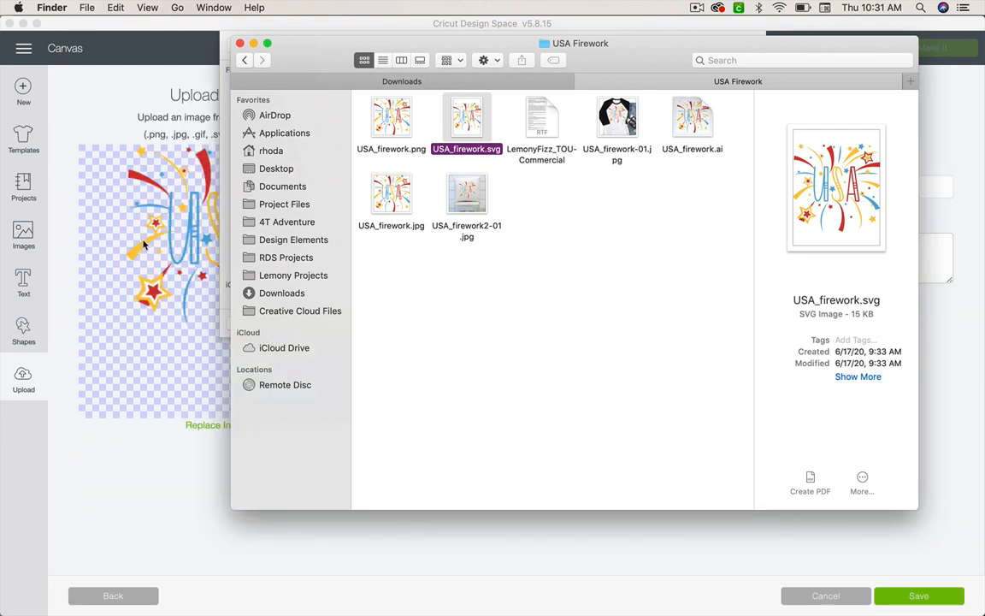
{"action": "left_click", "coordinate": [152, 490]}
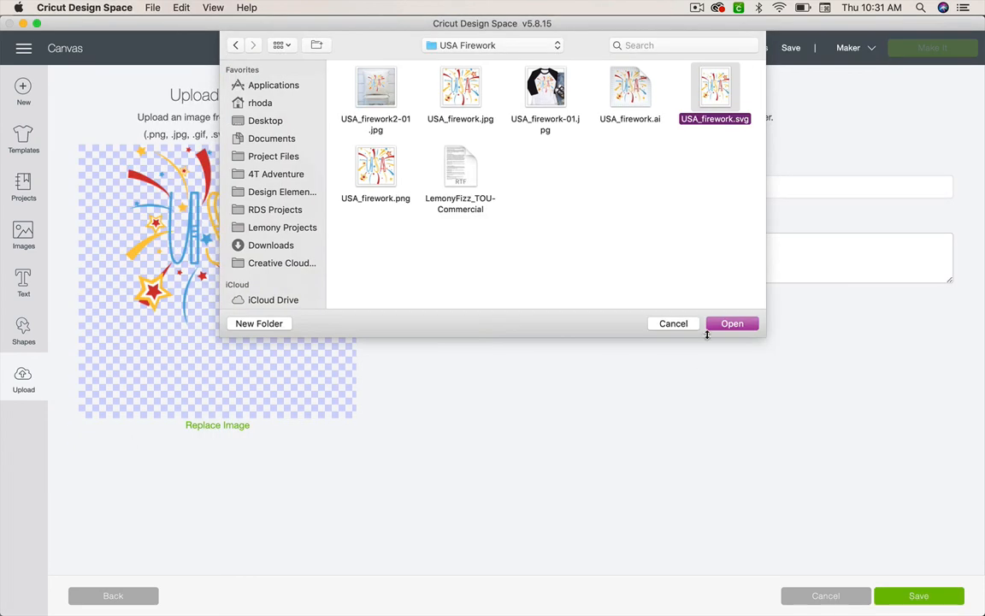
{"action": "left_click", "coordinate": [678, 324]}
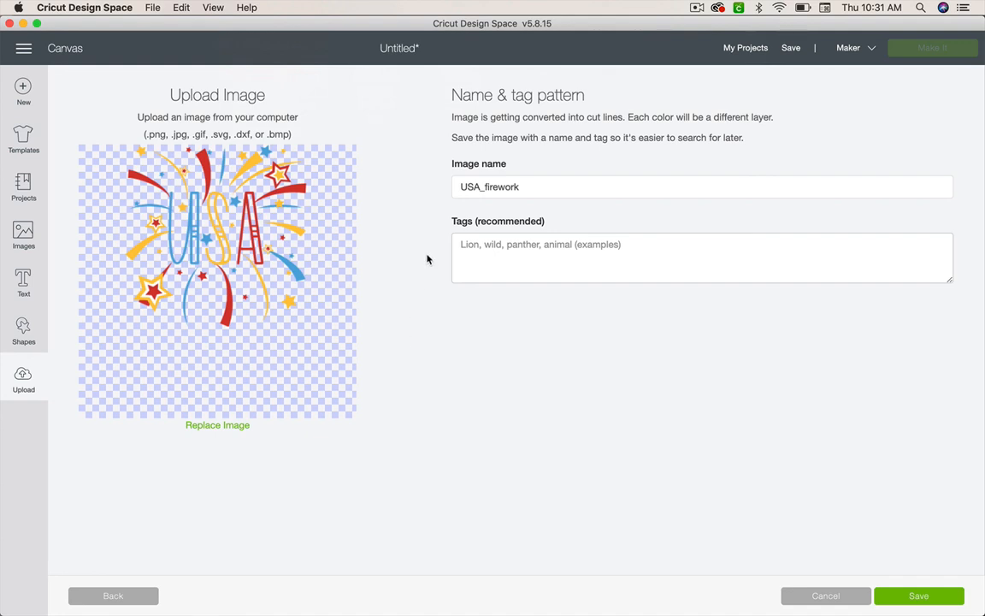
- Tag the uploaded image with "USA, firework, Fourth of July" and save it
{"action": "left_click", "coordinate": [472, 246]}
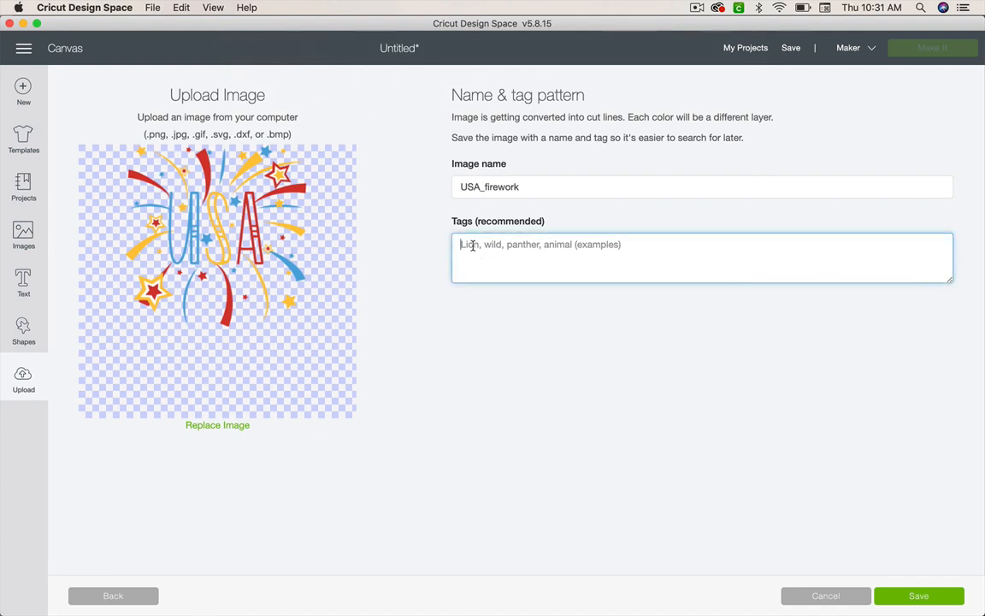
{"action": "type", "text": "USA"}
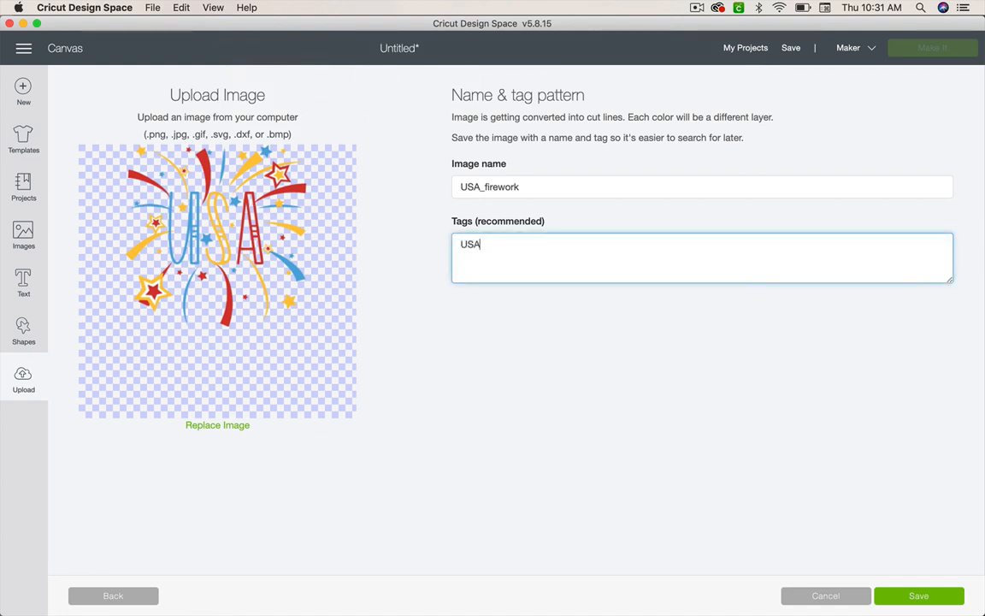
{"action": "type", "text": ", firework, Fourth of July"}
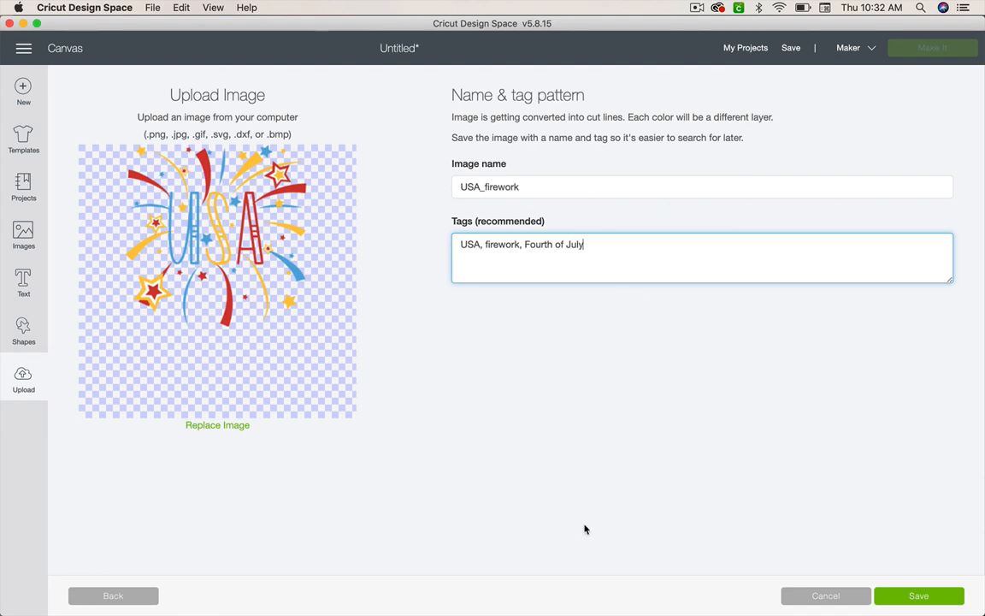
{"action": "left_click", "coordinate": [914, 597]}
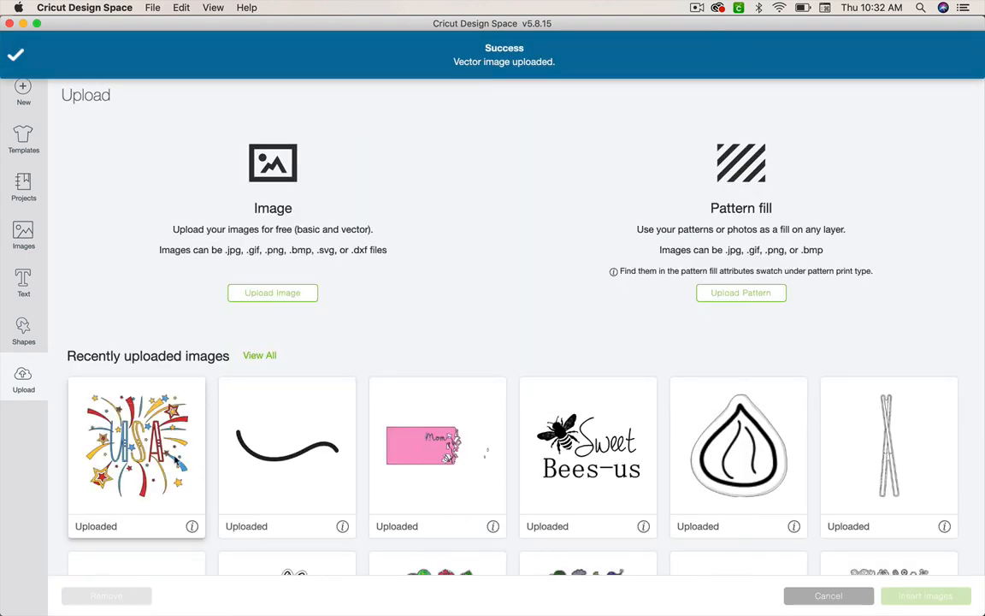
- Look through the recently uploaded images and select the USA firework image
{"action": "scroll", "coordinate": [817, 446], "scroll_direction": "down", "scroll_amount": 3}
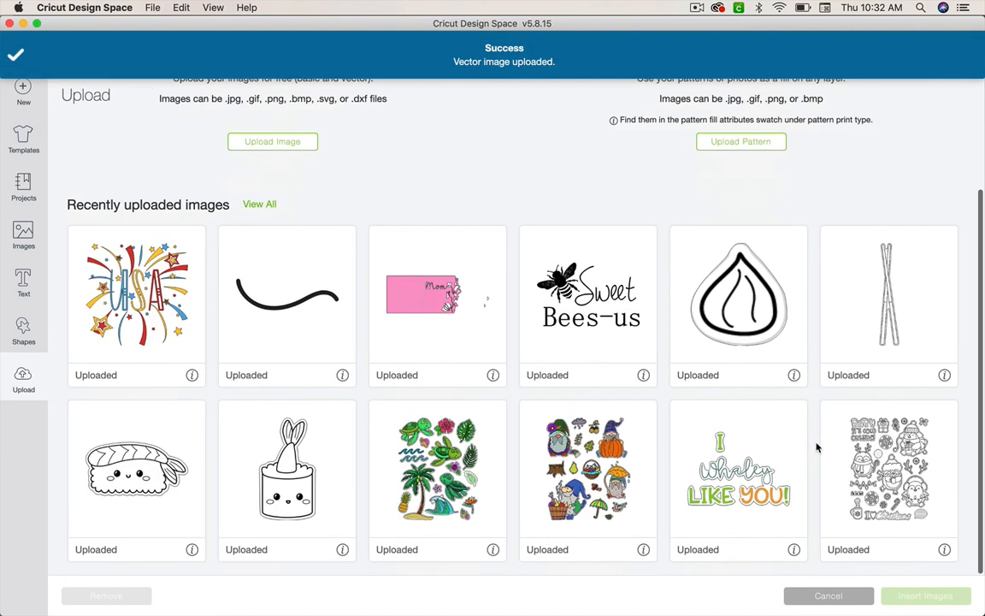
{"action": "scroll", "coordinate": [817, 447], "scroll_direction": "up", "scroll_amount": 3}
{"action": "scroll", "coordinate": [817, 446], "scroll_direction": "down", "scroll_amount": 3}
{"action": "scroll", "coordinate": [817, 447], "scroll_direction": "up", "scroll_amount": 3}
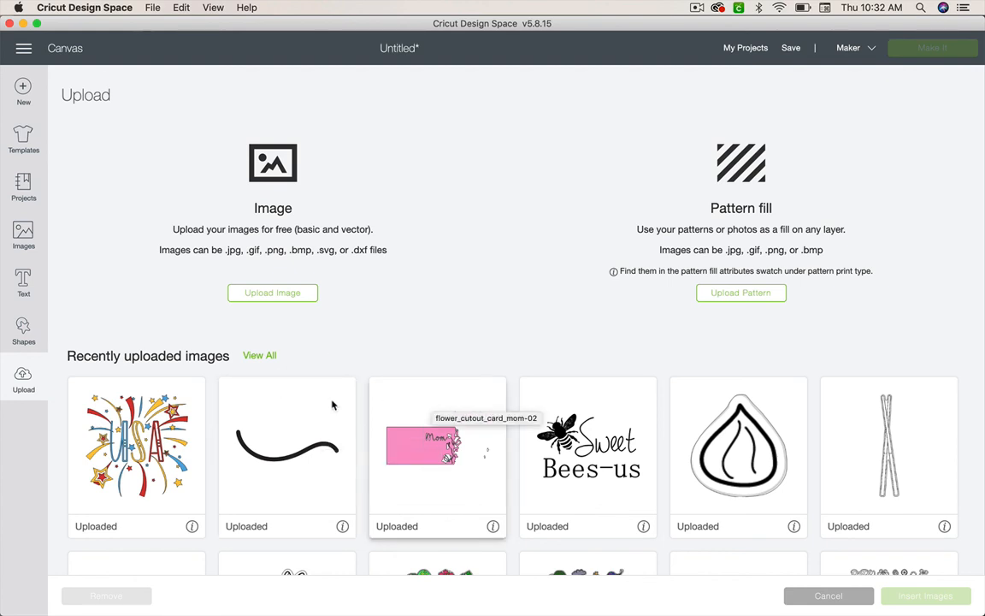
{"action": "left_click", "coordinate": [159, 438]}
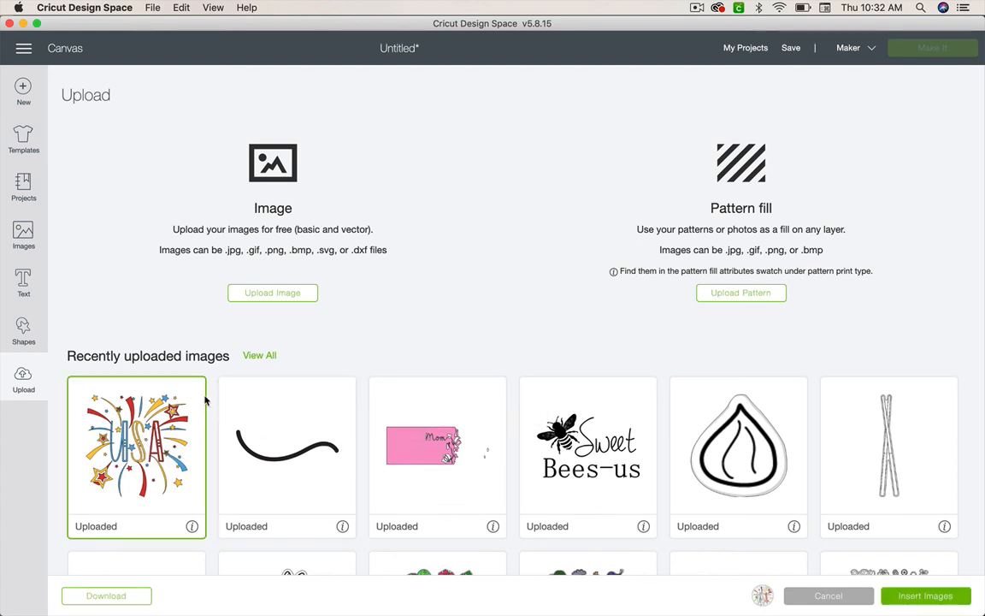
- Add the curved line, pink Mom card and Sweet Bees-us images to the selection, and deselect all three again
{"action": "left_click", "coordinate": [284, 441]}
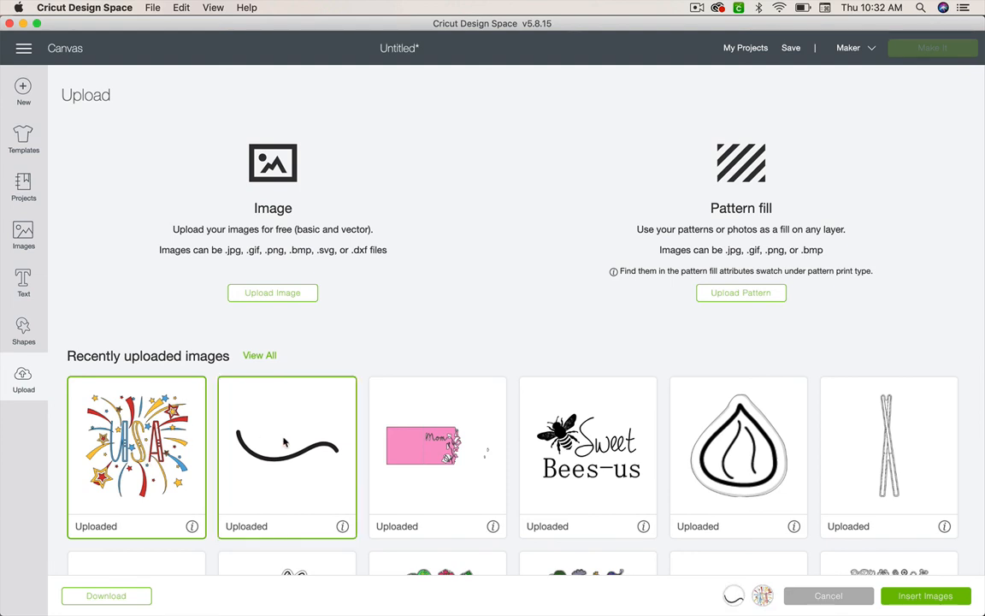
{"action": "left_click", "coordinate": [430, 381]}
{"action": "left_click", "coordinate": [585, 394]}
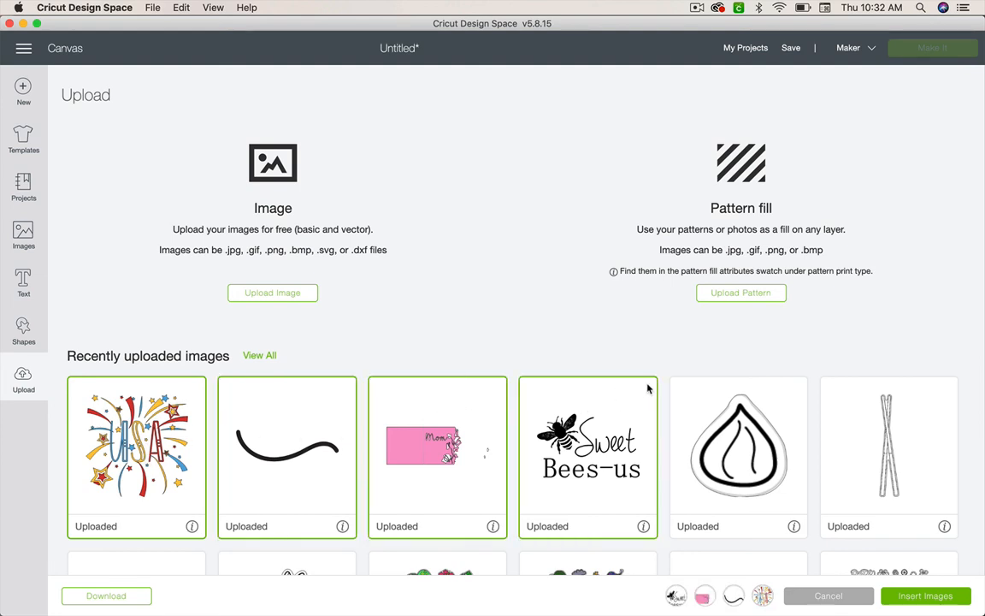
{"action": "left_click", "coordinate": [562, 395]}
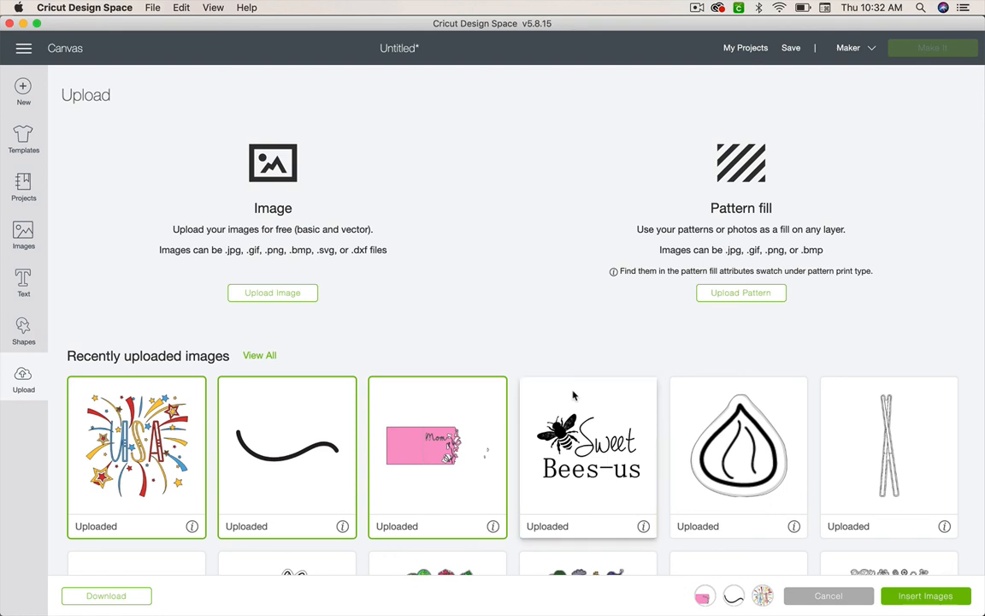
{"action": "left_click", "coordinate": [456, 399]}
{"action": "left_click", "coordinate": [300, 387]}
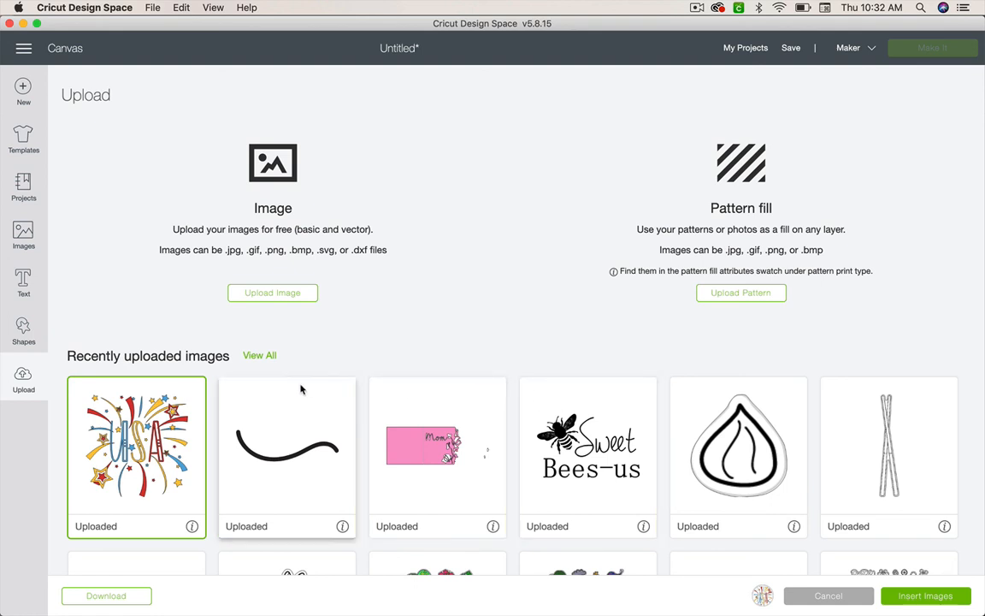
- Insert the USA firework image onto the canvas and move it to about X 1.683, Y 0.472
{"action": "left_click", "coordinate": [916, 597]}
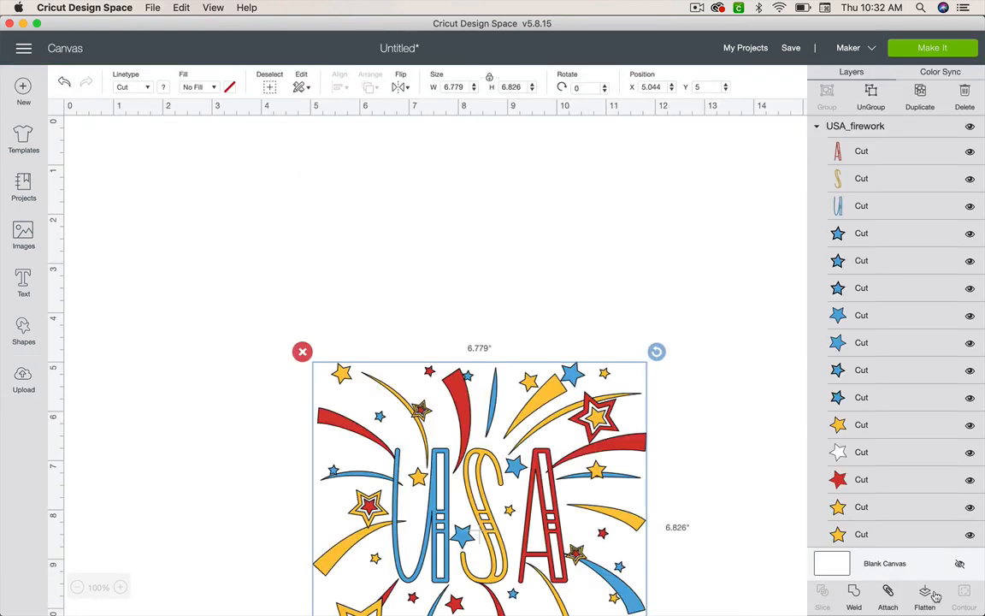
{"action": "left_click_drag", "start_coordinate": [482, 528], "coordinate": [314, 304]}
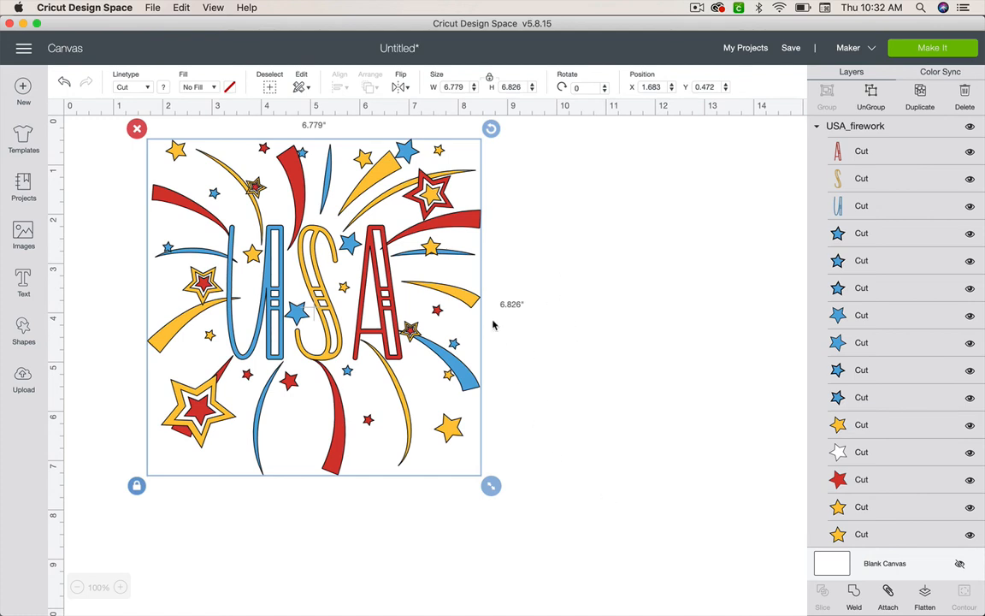
- Set the USA firework image's width to 6.5 inches
{"action": "left_click", "coordinate": [464, 87]}
{"action": "type", "text": "6.5"}
{"action": "key", "text": "Return"}
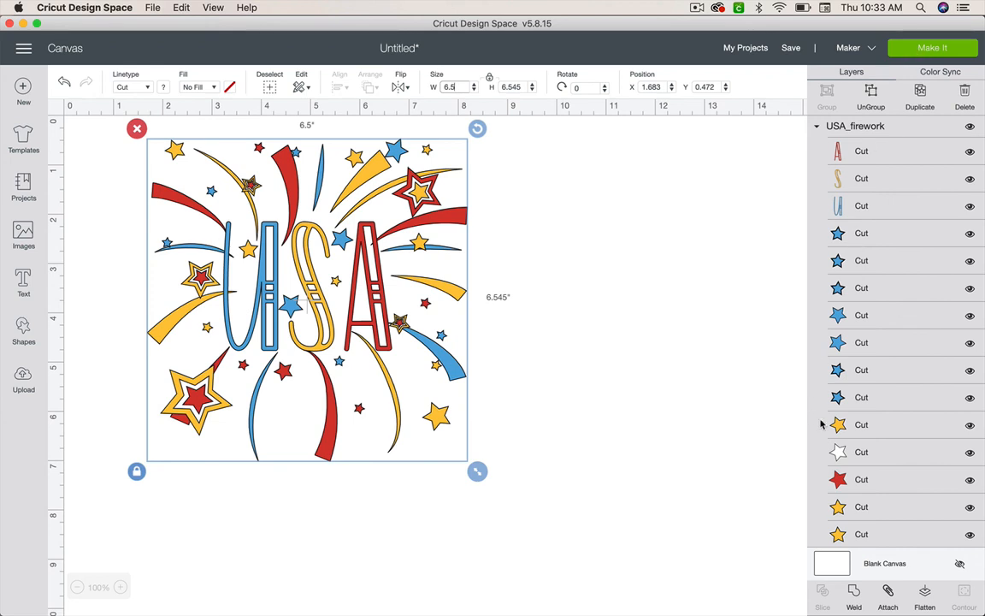
- Look through the USA firework image's layers and ungroup it into separate pieces
{"action": "scroll", "coordinate": [873, 444], "scroll_direction": "down", "scroll_amount": 2}
{"action": "scroll", "coordinate": [873, 443], "scroll_direction": "down", "scroll_amount": 15}
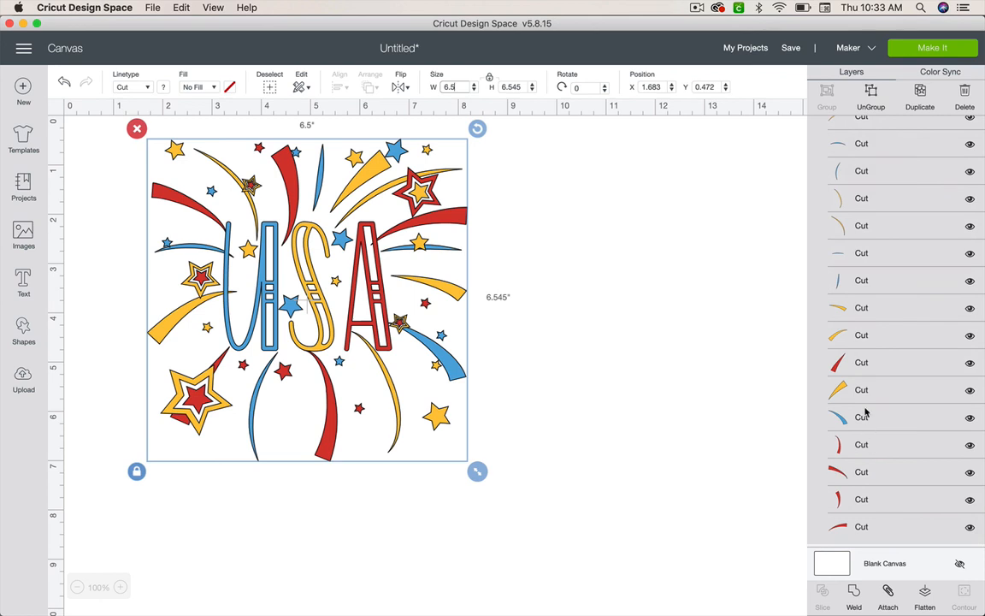
{"action": "scroll", "coordinate": [863, 306], "scroll_direction": "up", "scroll_amount": 10}
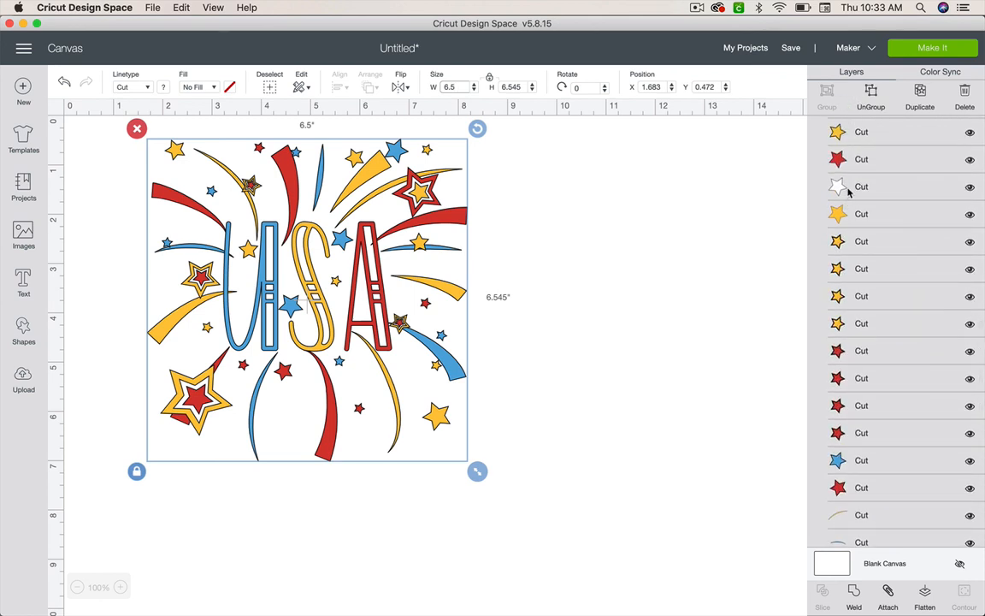
{"action": "left_click", "coordinate": [870, 96]}
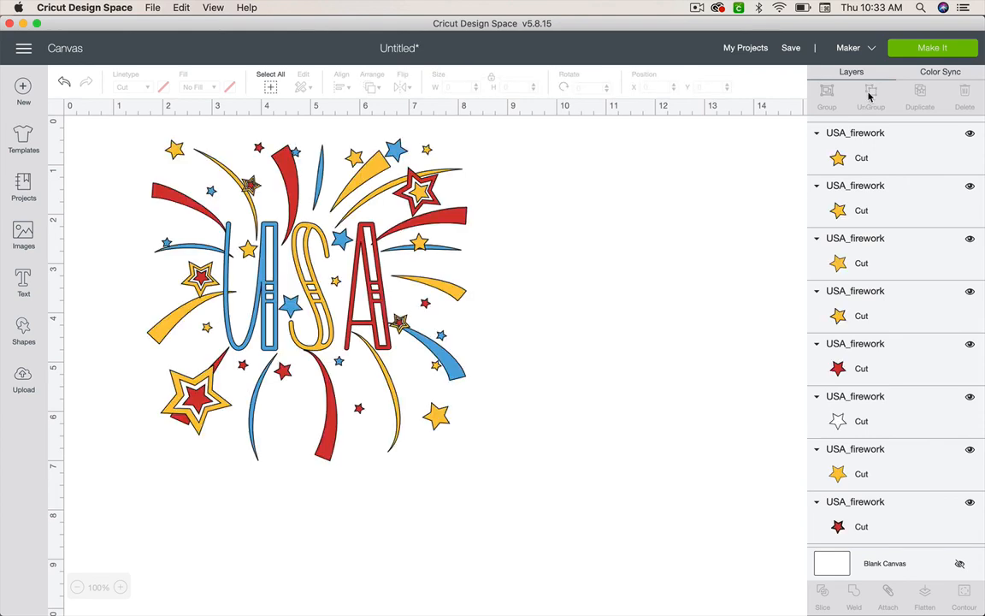
- Select individual red stars in the firework design one at a time to match each with its layer
{"action": "left_click", "coordinate": [852, 318]}
{"action": "left_click", "coordinate": [856, 350]}
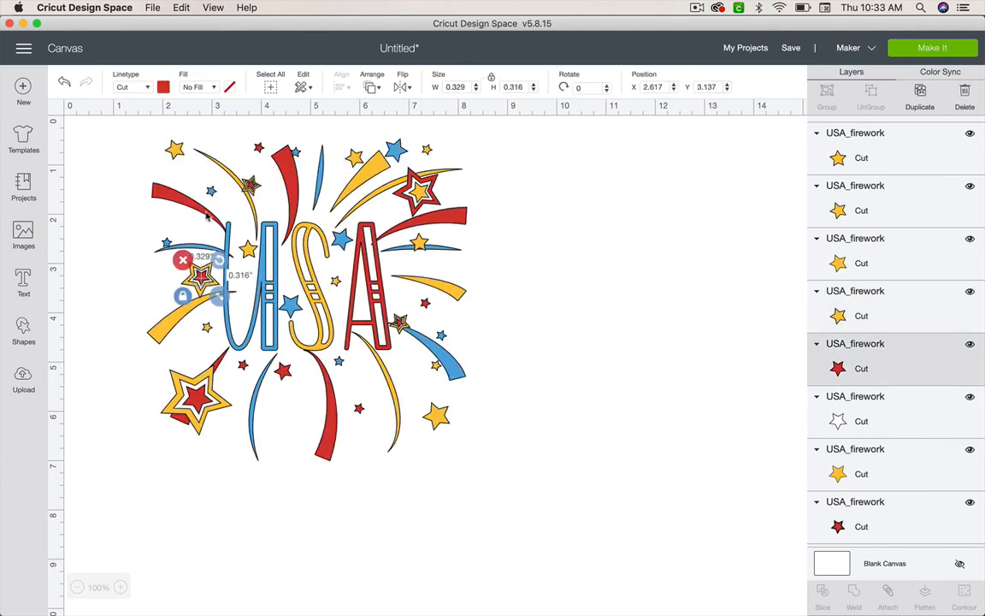
{"action": "left_click", "coordinate": [197, 397]}
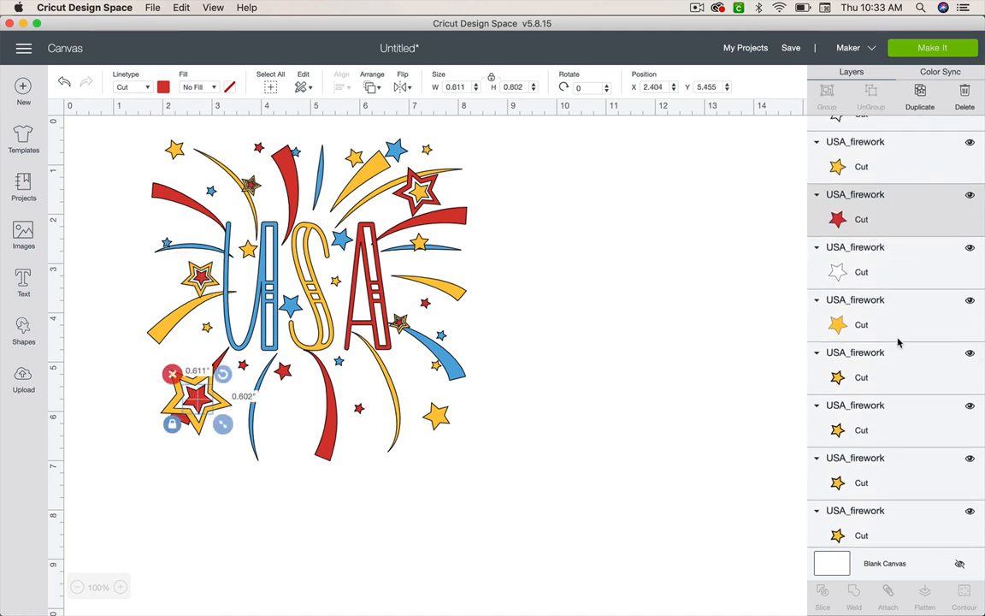
{"action": "left_click", "coordinate": [282, 369]}
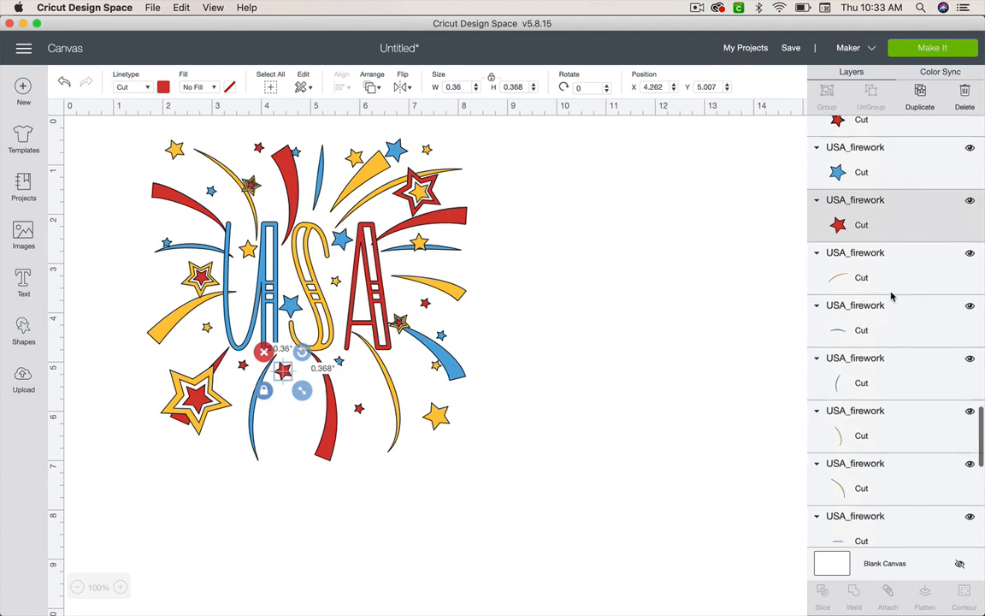
{"action": "scroll", "coordinate": [480, 501], "scroll_direction": "down", "scroll_amount": 2}
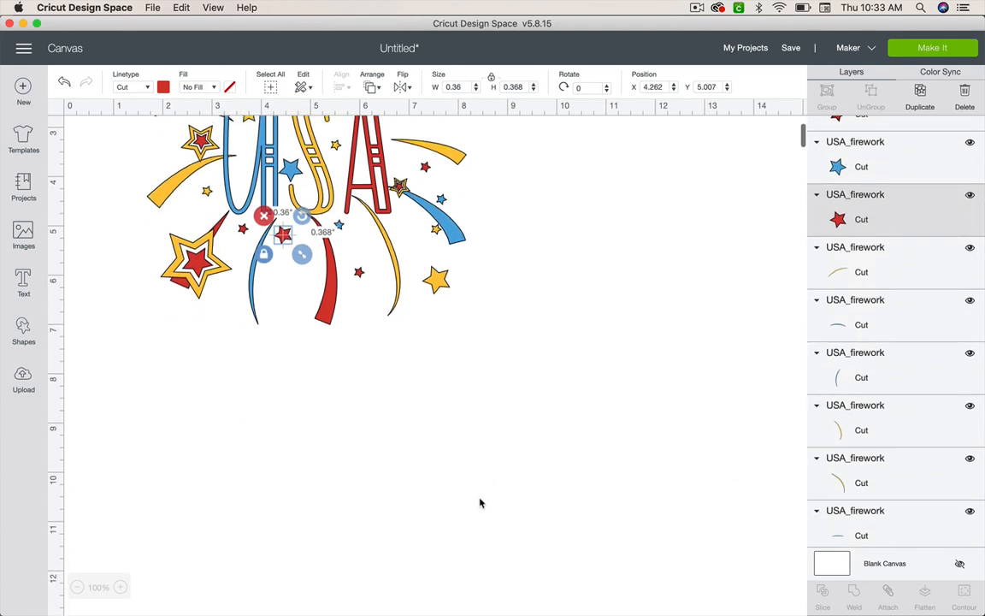
{"action": "scroll", "coordinate": [479, 503], "scroll_direction": "up", "scroll_amount": 2}
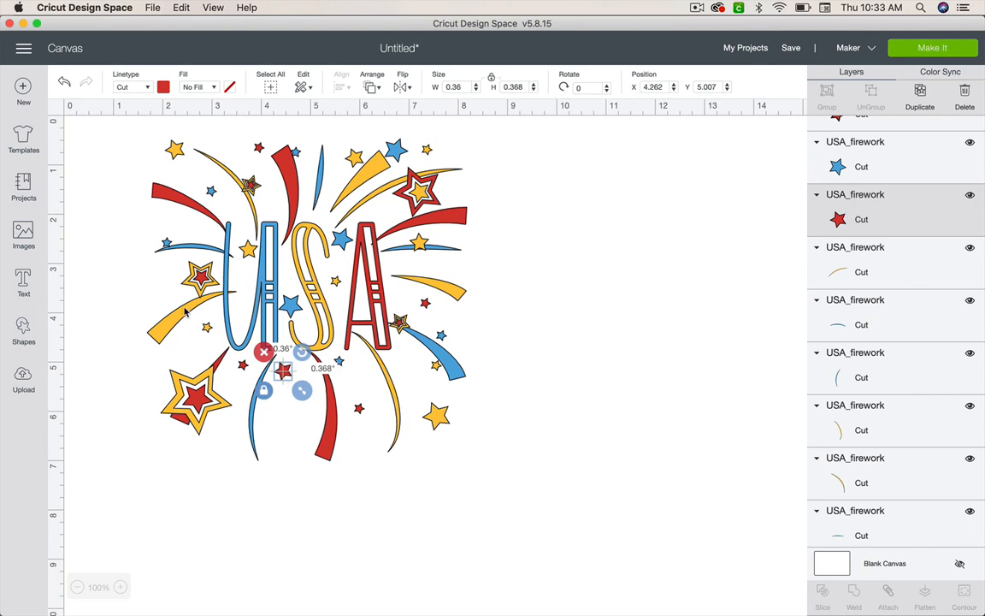
- Preview the project's cut mats, view the red mat, and return to the canvas
{"action": "left_click", "coordinate": [926, 46]}
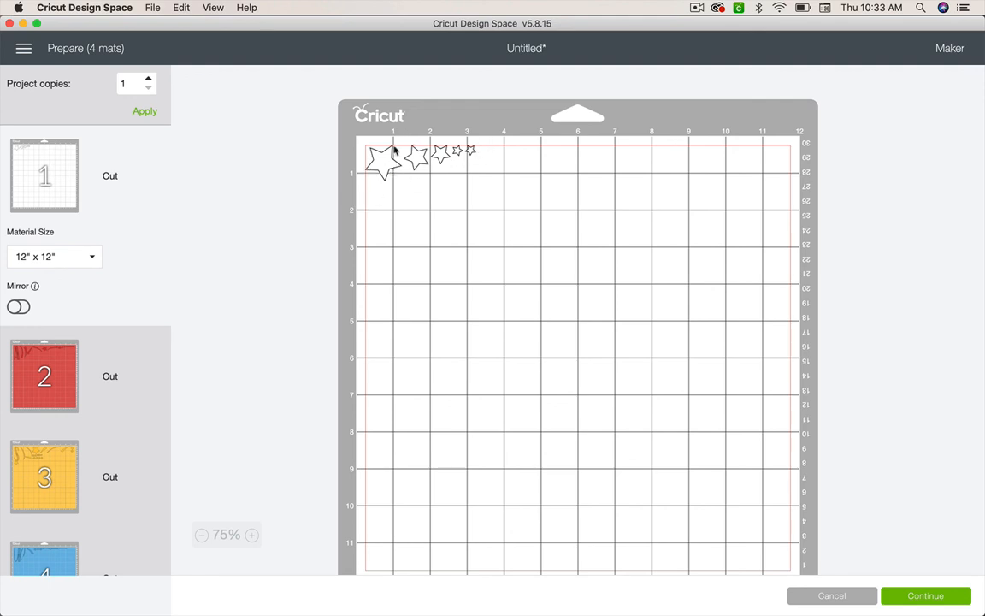
{"action": "left_click", "coordinate": [45, 360]}
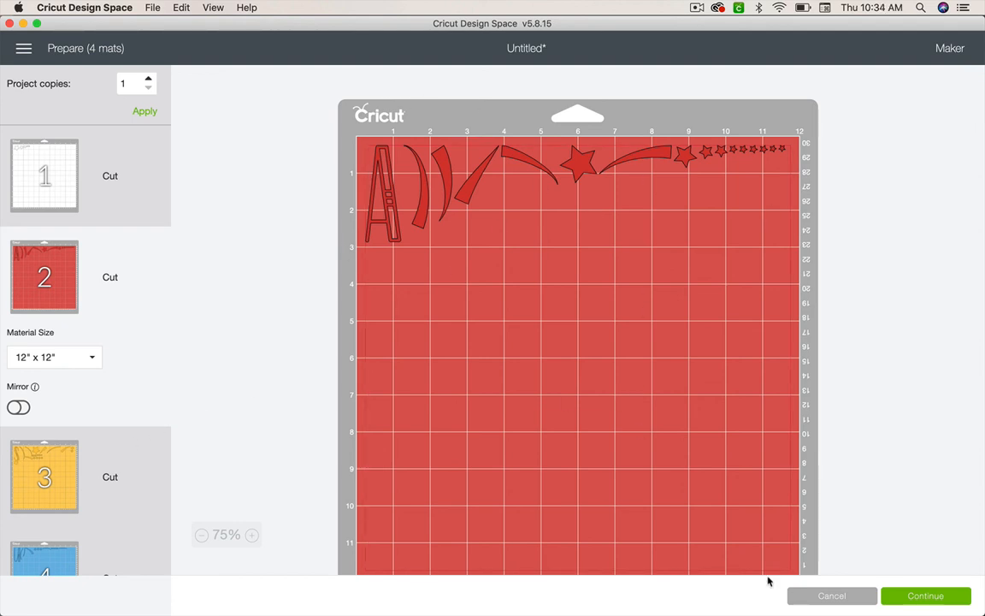
{"action": "left_click", "coordinate": [832, 597]}
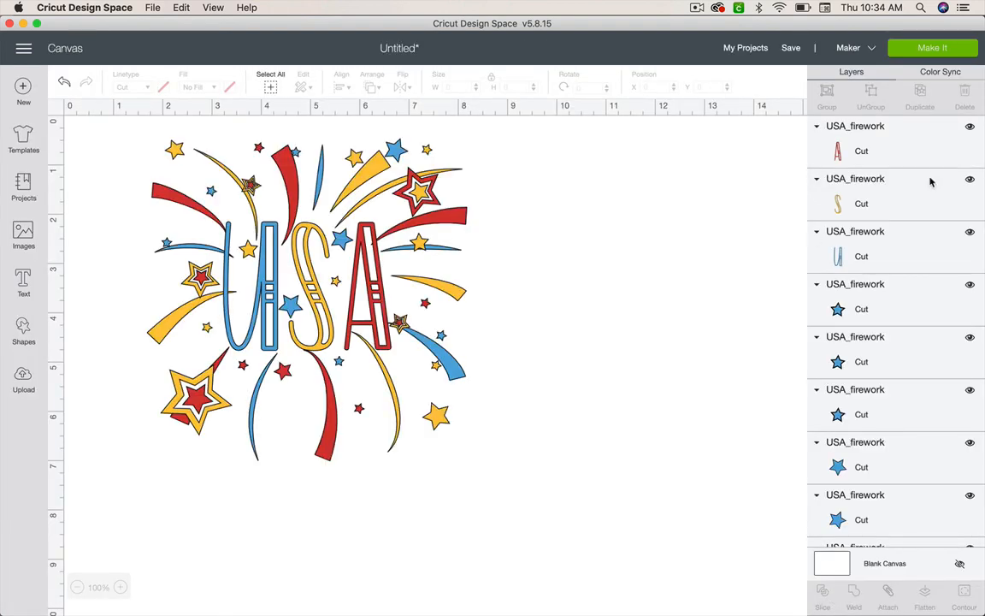
- Select the red letter A and add the large red outline star to the right of it to the selection
{"action": "left_click", "coordinate": [869, 153]}
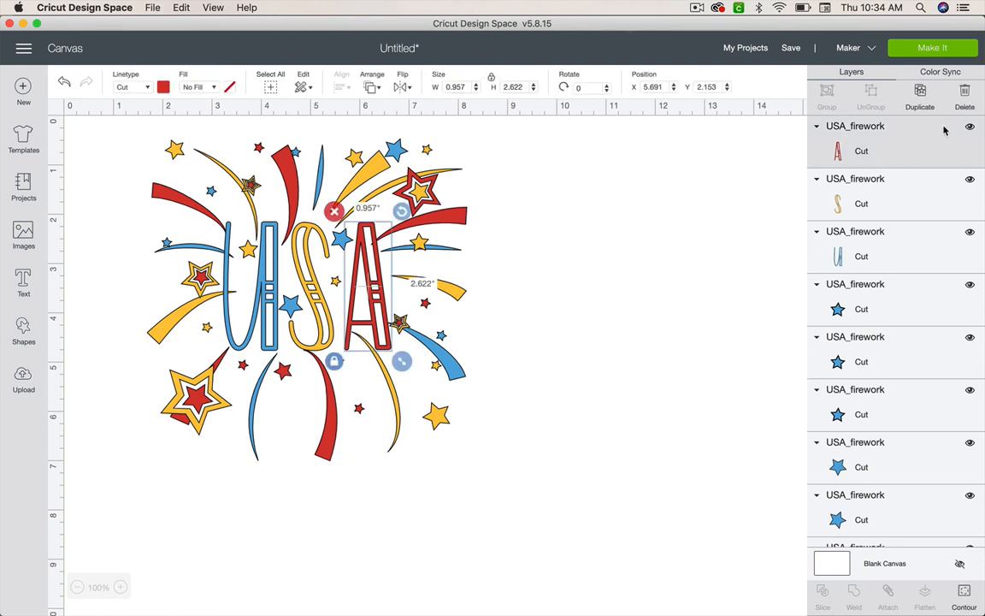
{"action": "scroll", "coordinate": [902, 246], "scroll_direction": "down", "scroll_amount": 5}
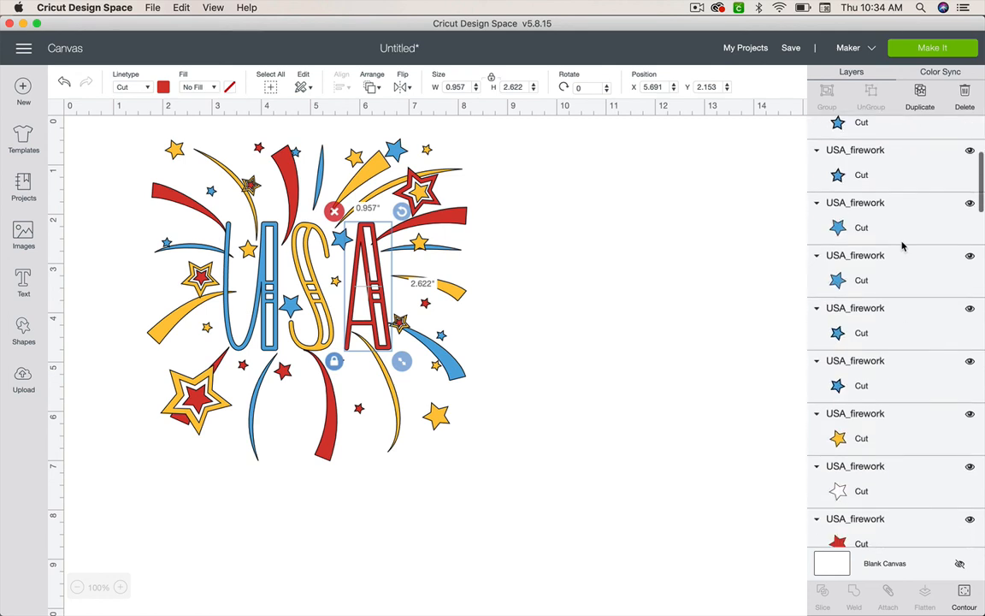
{"action": "scroll", "coordinate": [902, 246], "scroll_direction": "down", "scroll_amount": 10}
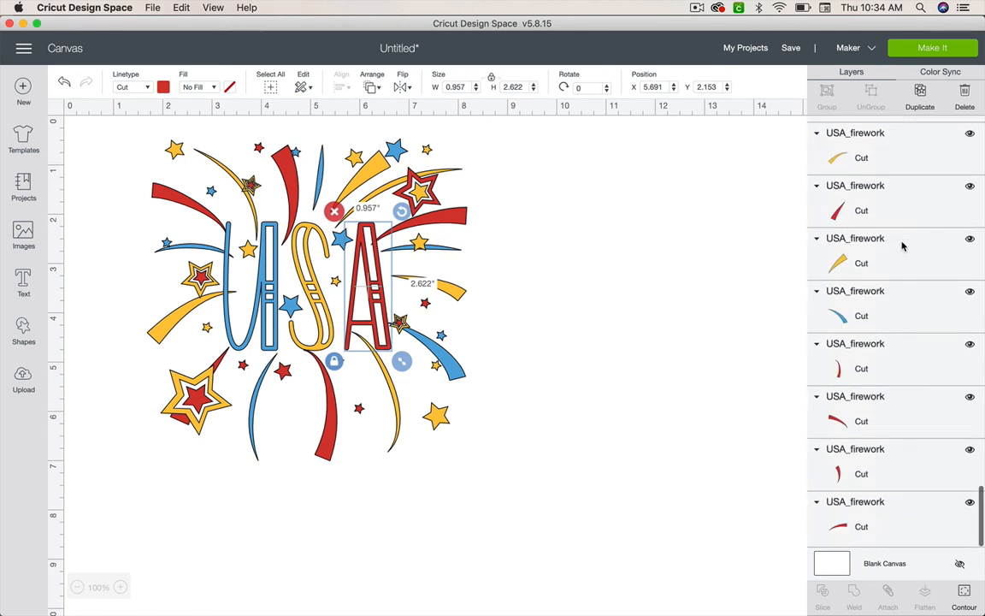
{"action": "scroll", "coordinate": [890, 226], "scroll_direction": "up", "scroll_amount": 5}
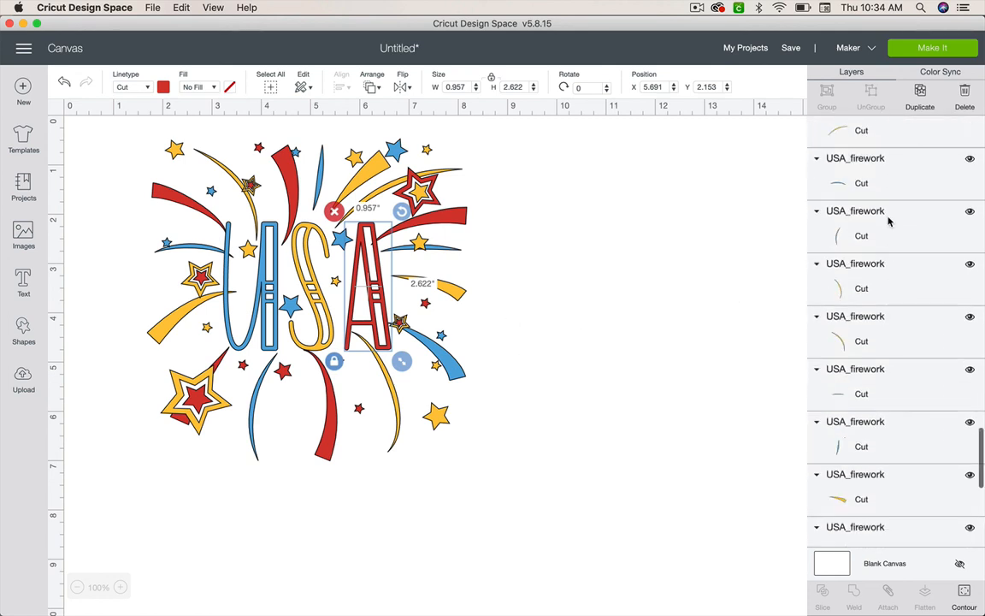
{"action": "scroll", "coordinate": [888, 221], "scroll_direction": "up", "scroll_amount": 10}
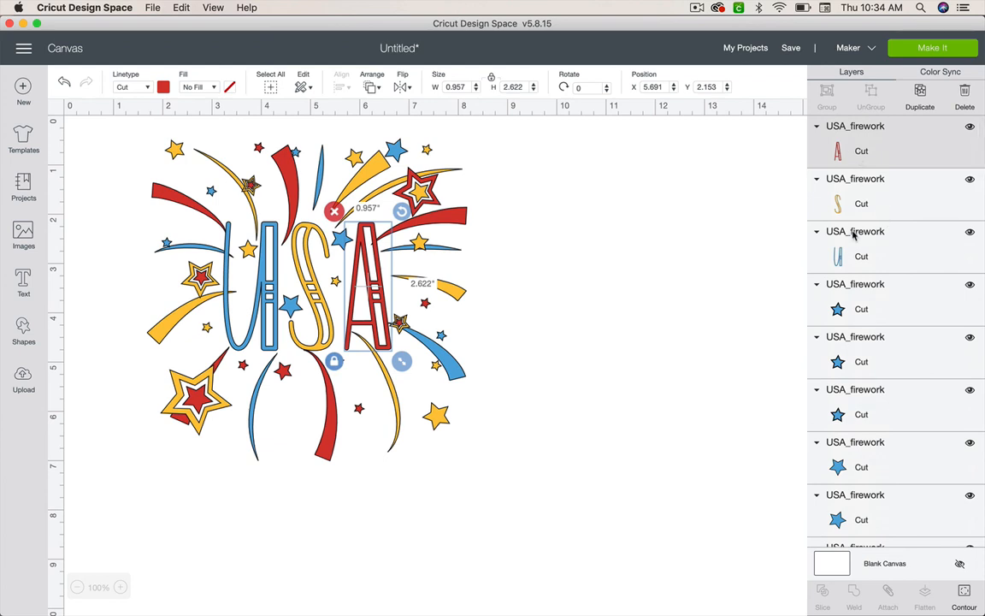
{"action": "scroll", "coordinate": [855, 231], "scroll_direction": "down", "scroll_amount": 5}
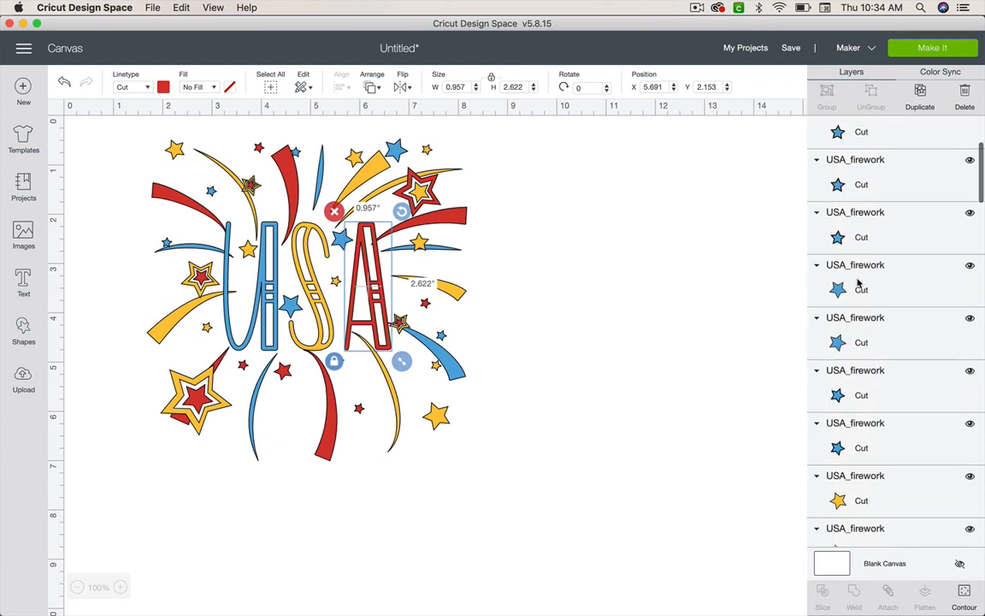
{"action": "left_click", "coordinate": [857, 225], "text": "shift"}
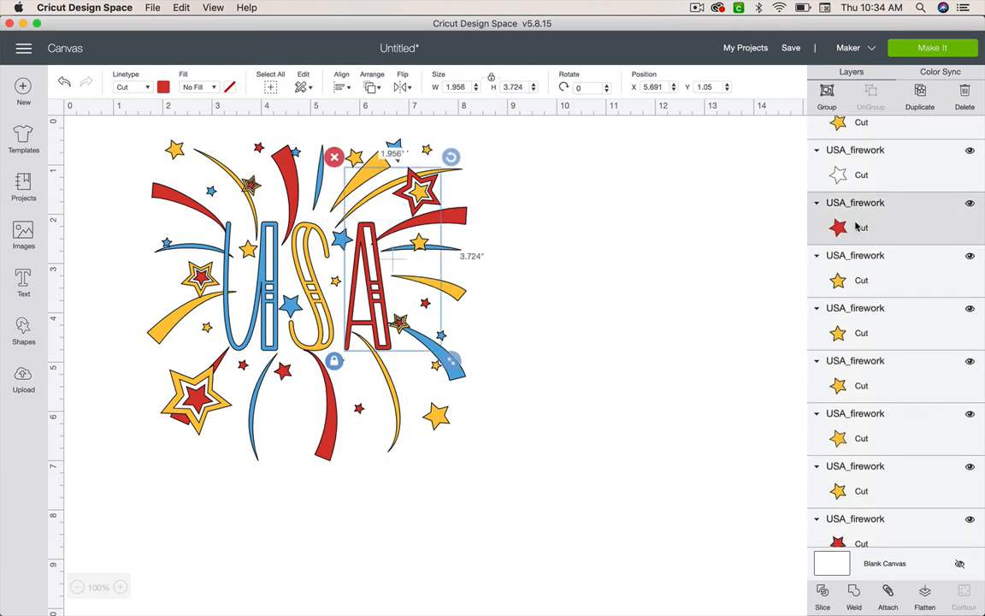
- Add the red centre stars of the four layered yellow, white and red stars to the selection
{"action": "scroll", "coordinate": [860, 440], "scroll_direction": "down", "scroll_amount": 4}
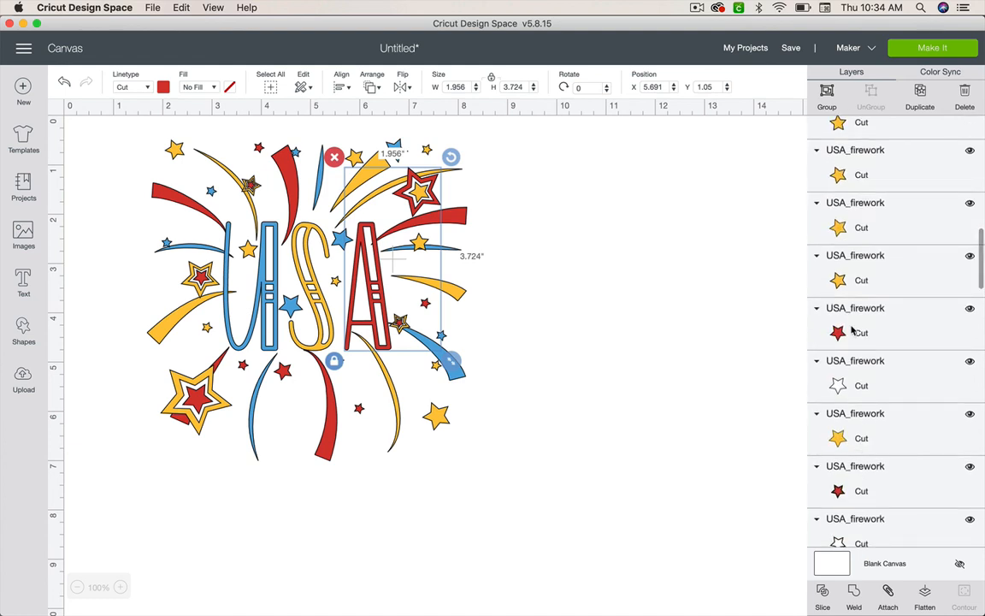
{"action": "left_click", "coordinate": [852, 330], "text": "shift"}
{"action": "left_click", "coordinate": [850, 482], "text": "shift"}
{"action": "scroll", "coordinate": [850, 481], "scroll_direction": "down", "scroll_amount": 5}
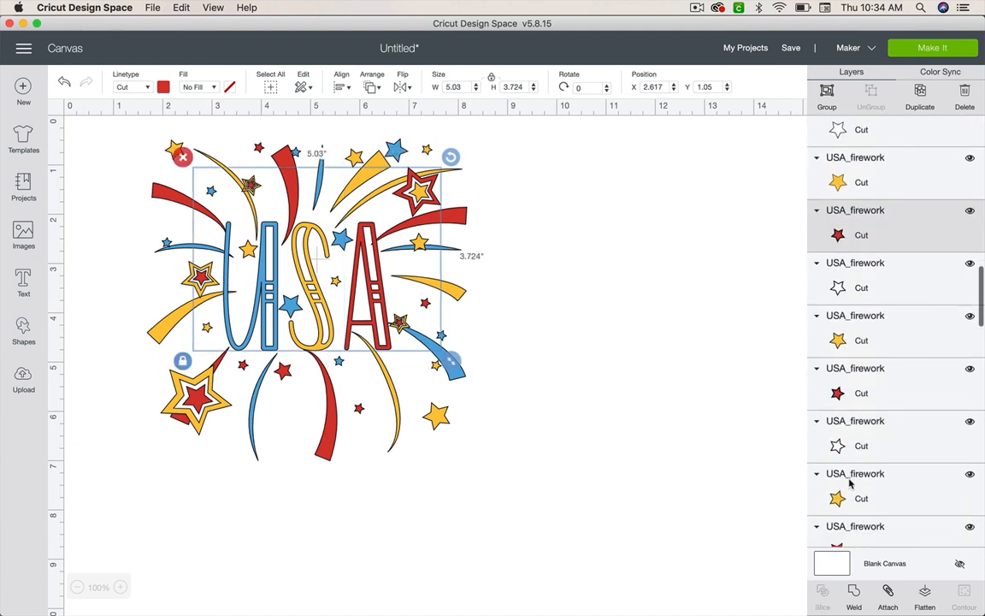
{"action": "left_click", "coordinate": [862, 376], "text": "shift"}
{"action": "left_click", "coordinate": [855, 528], "text": "shift"}
- Add the four small solid red stars and the larger solid red star below the letters to the selection
{"action": "scroll", "coordinate": [859, 497], "scroll_direction": "down", "scroll_amount": 6}
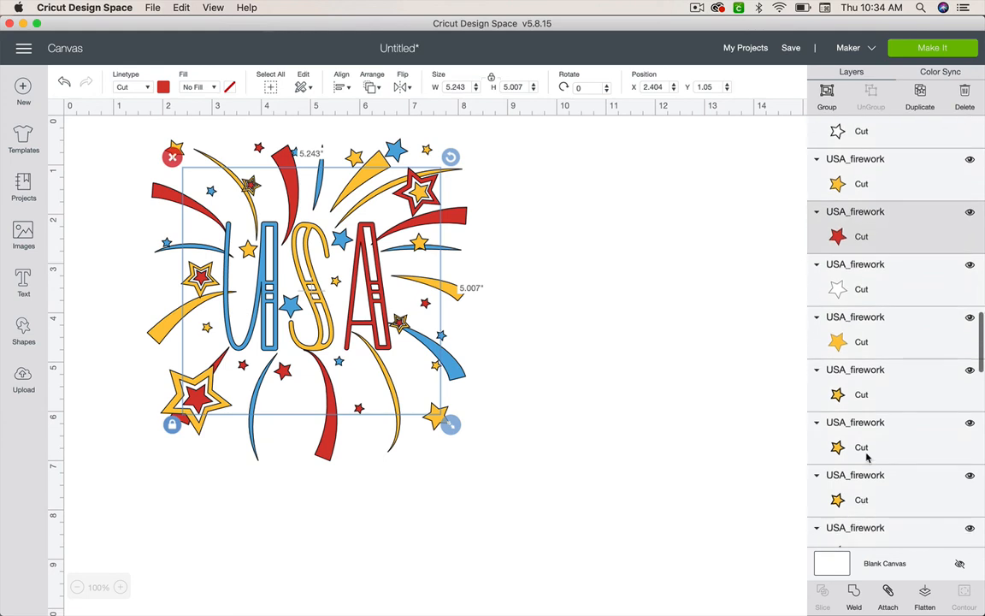
{"action": "scroll", "coordinate": [859, 462], "scroll_direction": "down", "scroll_amount": 3}
{"action": "left_click", "coordinate": [840, 347], "text": "shift"}
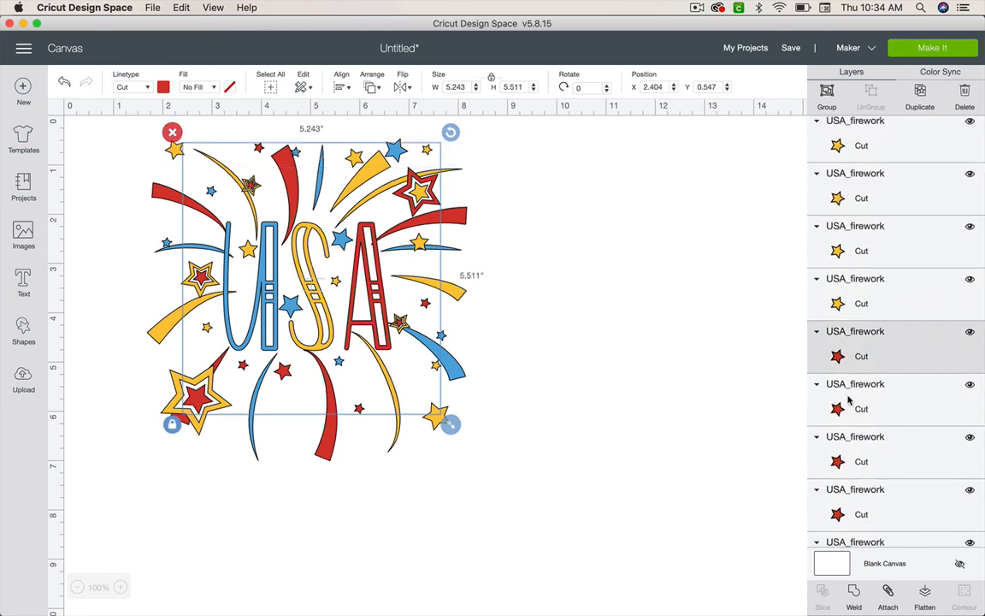
{"action": "left_click", "coordinate": [850, 404], "text": "shift"}
{"action": "left_click", "coordinate": [847, 453], "text": "shift"}
{"action": "left_click", "coordinate": [849, 503], "text": "shift"}
{"action": "scroll", "coordinate": [849, 510], "scroll_direction": "down", "scroll_amount": 5}
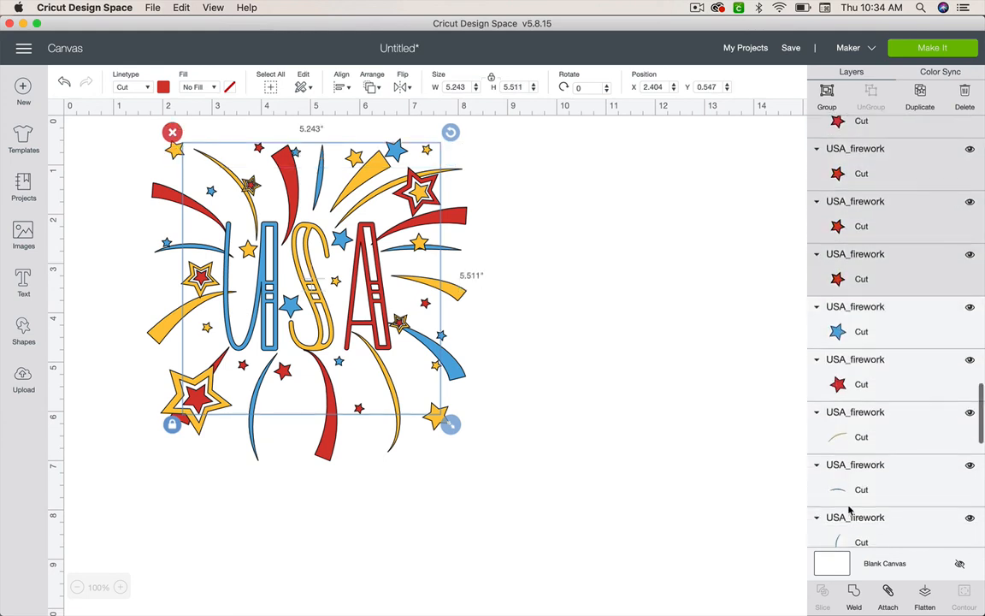
{"action": "left_click", "coordinate": [840, 365], "text": "shift"}
- Add the five red firework streaks to the selection and attach all the red pieces together
{"action": "scroll", "coordinate": [840, 365], "scroll_direction": "down", "scroll_amount": 5}
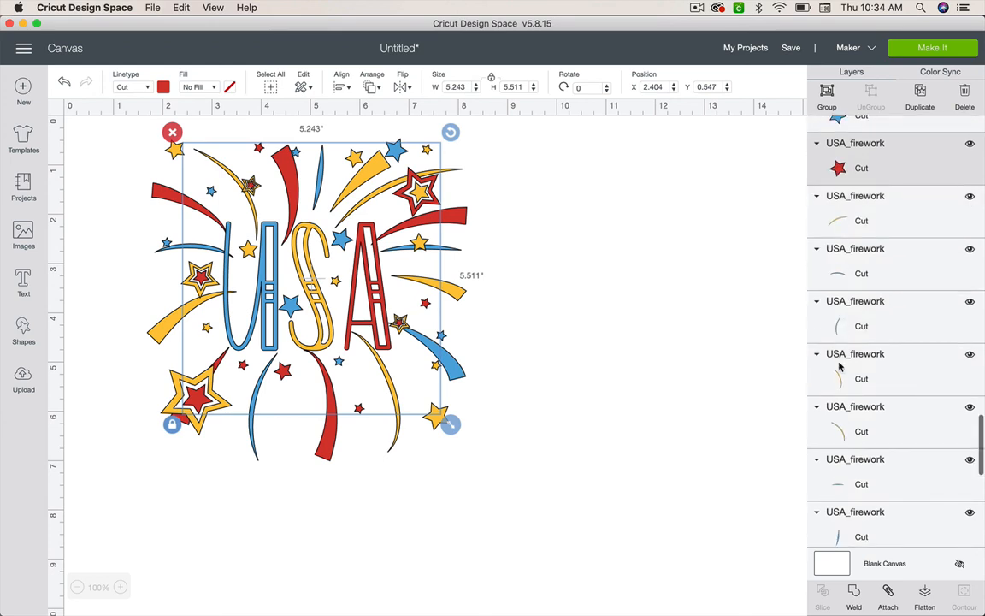
{"action": "left_click", "coordinate": [847, 380], "text": "shift"}
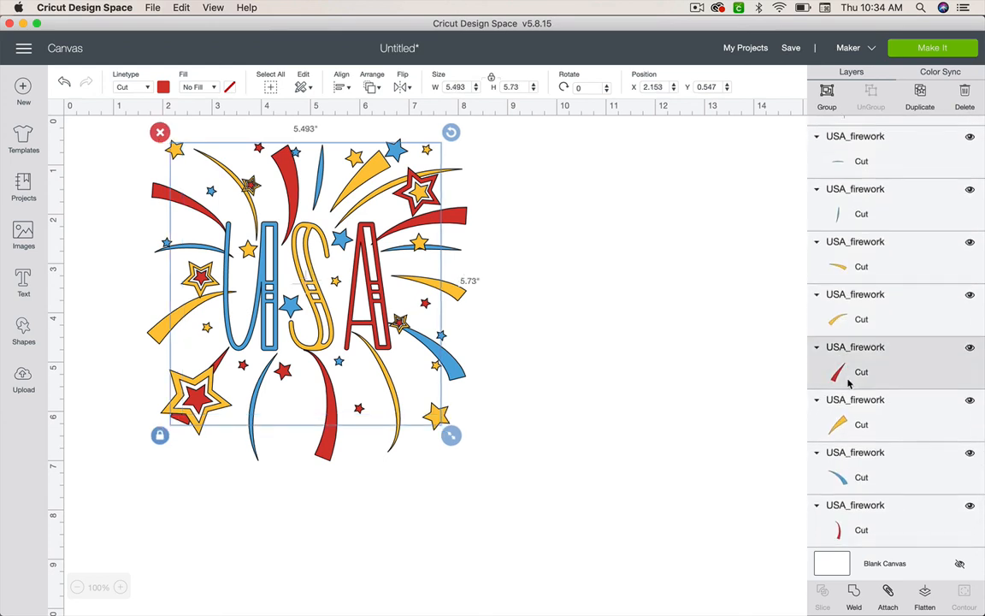
{"action": "left_click", "coordinate": [847, 519], "text": "shift"}
{"action": "scroll", "coordinate": [846, 514], "scroll_direction": "down", "scroll_amount": 3}
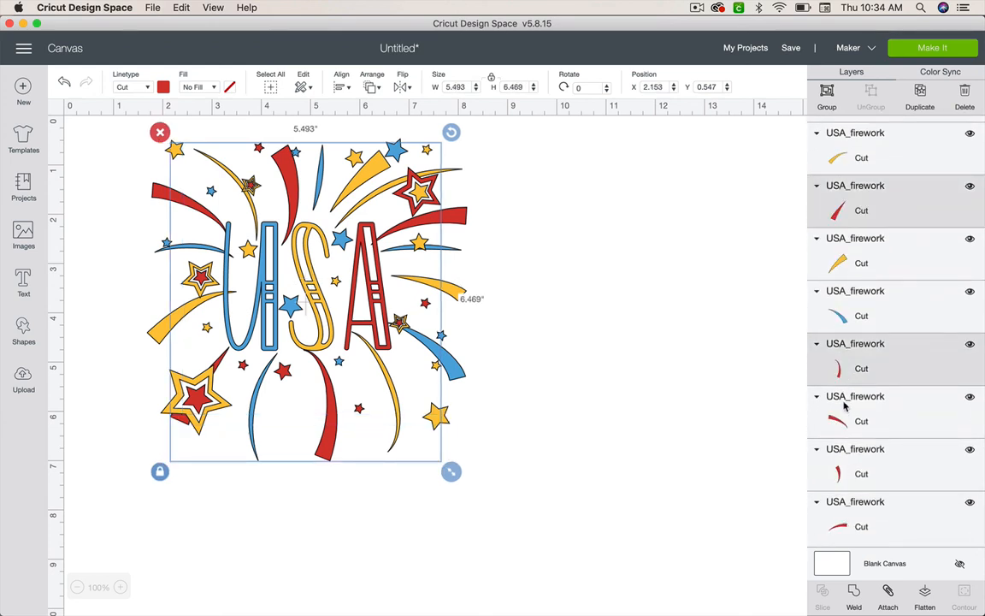
{"action": "left_click", "coordinate": [845, 409], "text": "shift"}
{"action": "left_click", "coordinate": [849, 484], "text": "shift"}
{"action": "left_click", "coordinate": [851, 532], "text": "shift"}
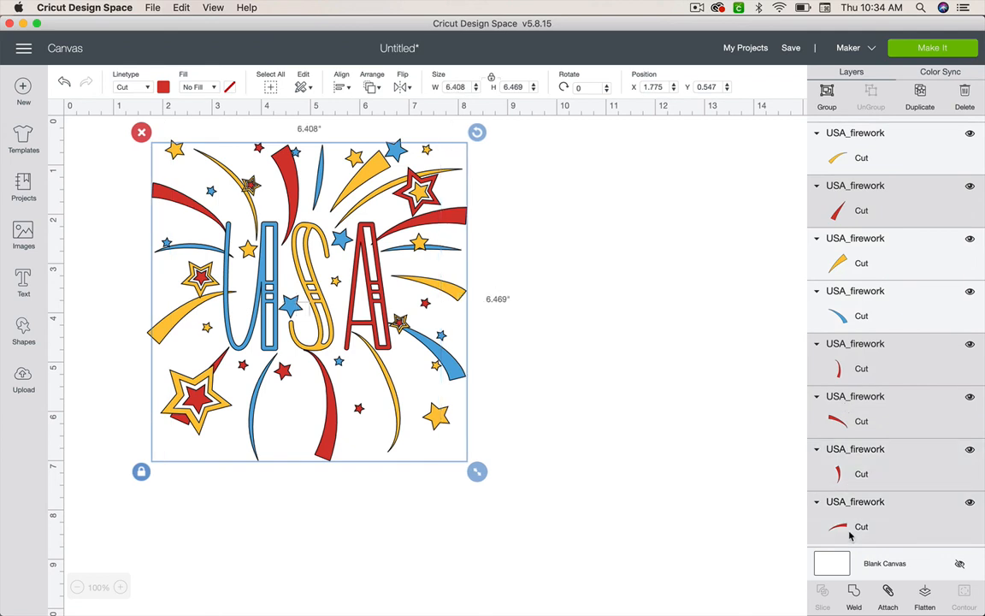
{"action": "left_click", "coordinate": [888, 597]}
- Review the attached red pieces and the remaining unattached yellow, blue and white layers in the layer list
{"action": "scroll", "coordinate": [847, 258], "scroll_direction": "up", "scroll_amount": 3}
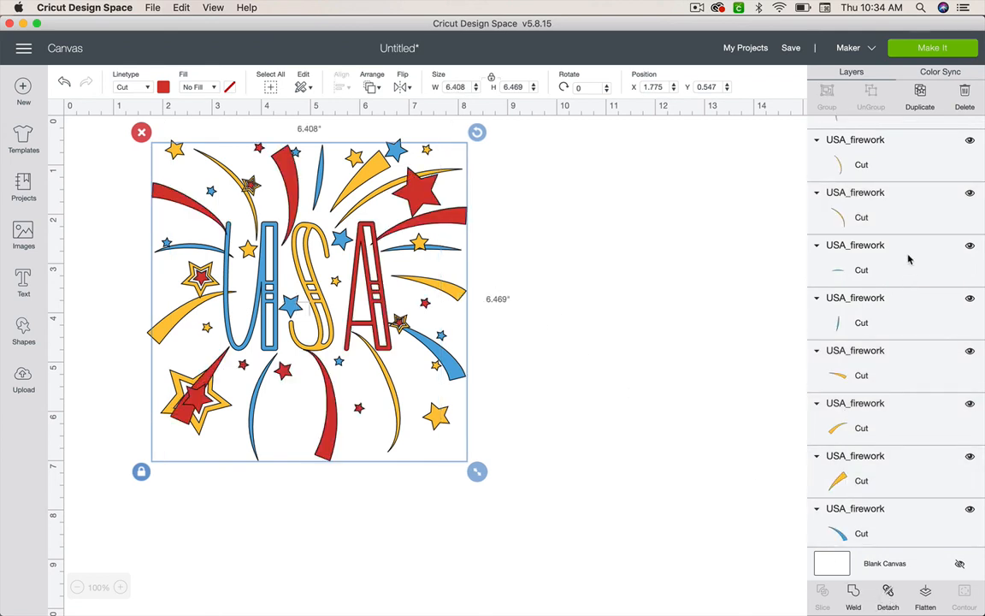
{"action": "scroll", "coordinate": [909, 259], "scroll_direction": "up", "scroll_amount": 10}
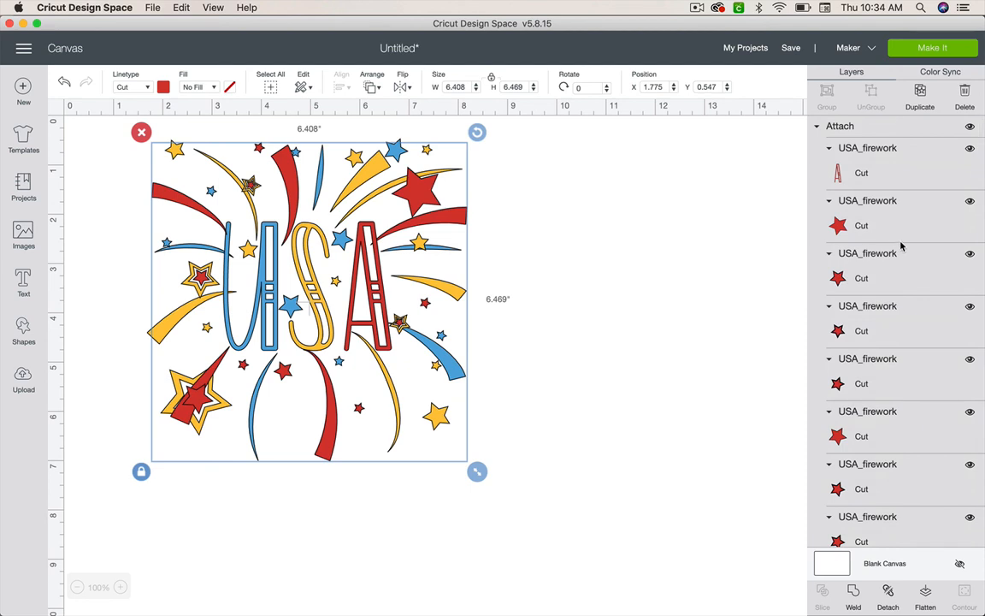
{"action": "scroll", "coordinate": [901, 248], "scroll_direction": "down", "scroll_amount": 10}
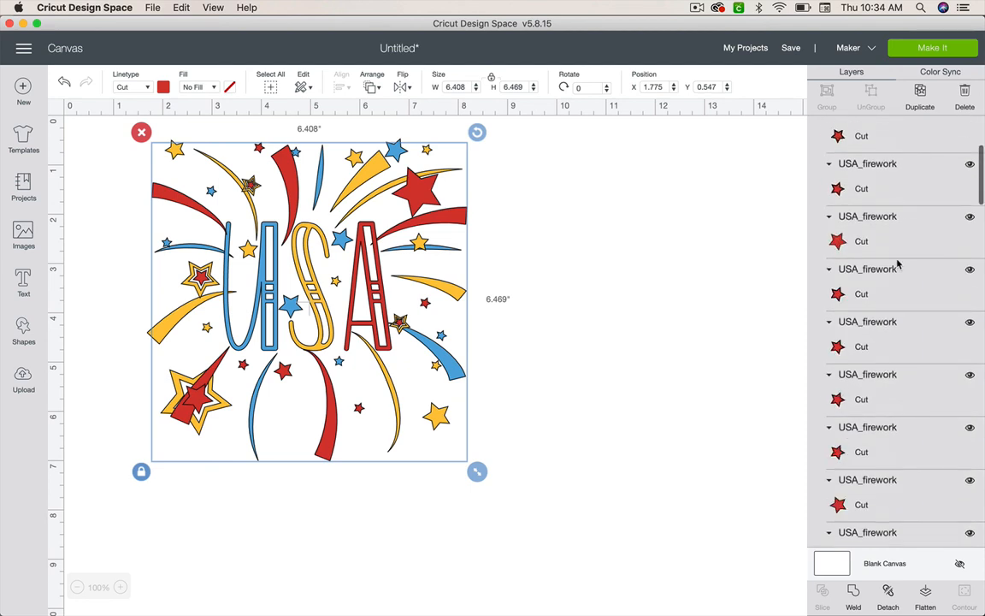
{"action": "scroll", "coordinate": [897, 249], "scroll_direction": "up", "scroll_amount": 10}
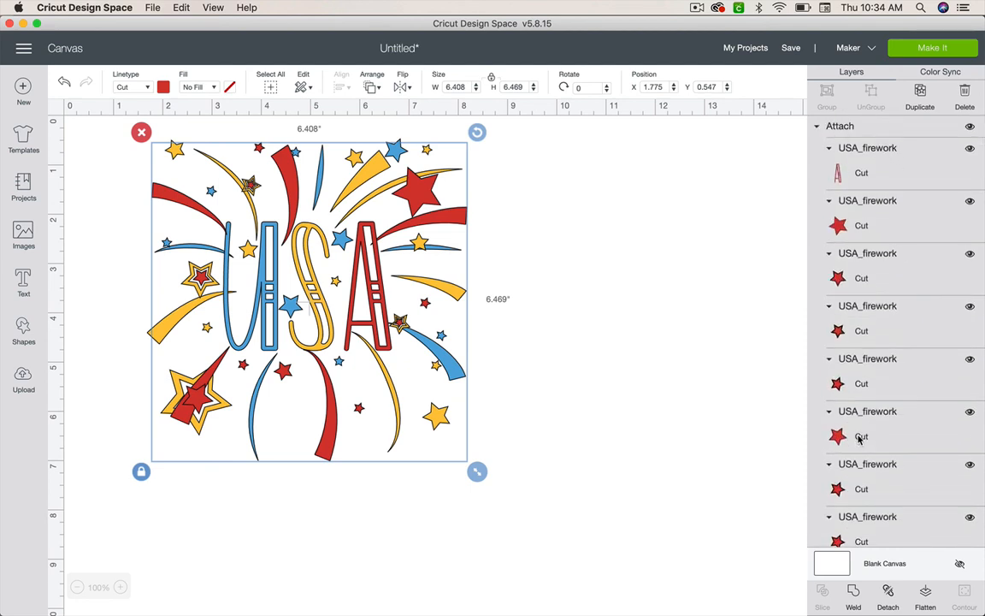
{"action": "scroll", "coordinate": [862, 428], "scroll_direction": "down", "scroll_amount": 10}
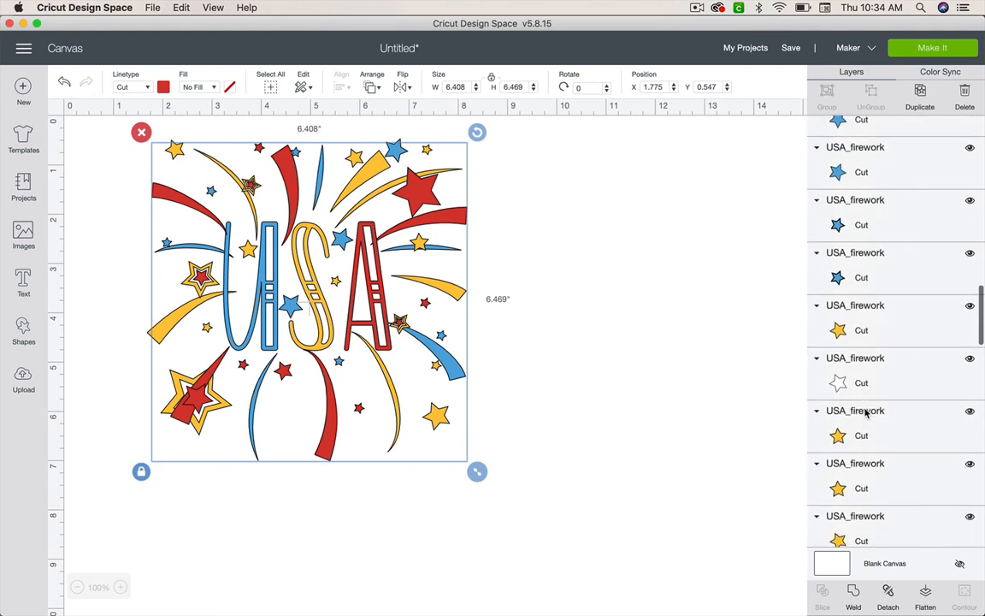
{"action": "scroll", "coordinate": [867, 413], "scroll_direction": "down", "scroll_amount": 10}
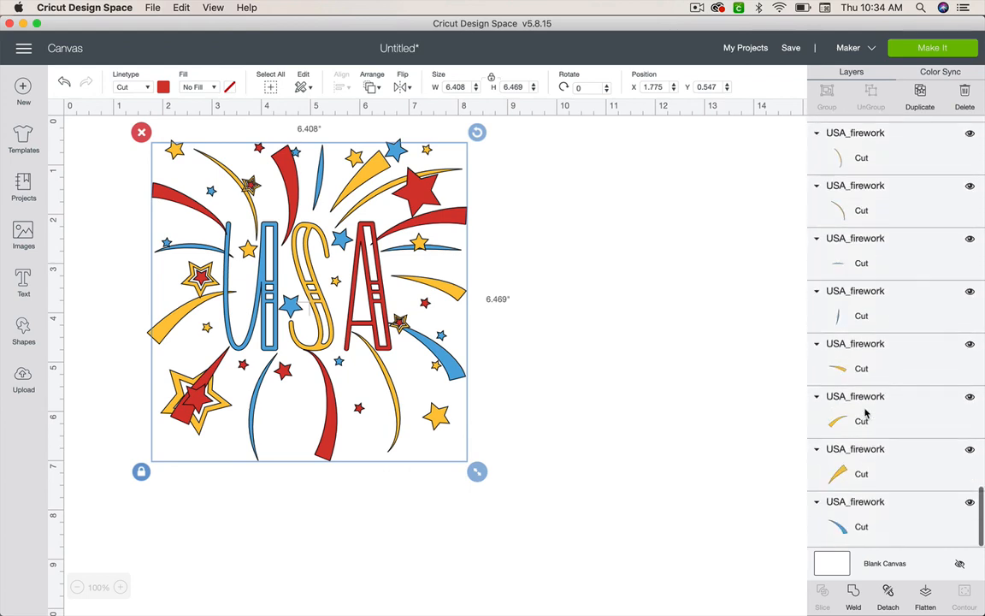
{"action": "scroll", "coordinate": [865, 414], "scroll_direction": "up", "scroll_amount": 10}
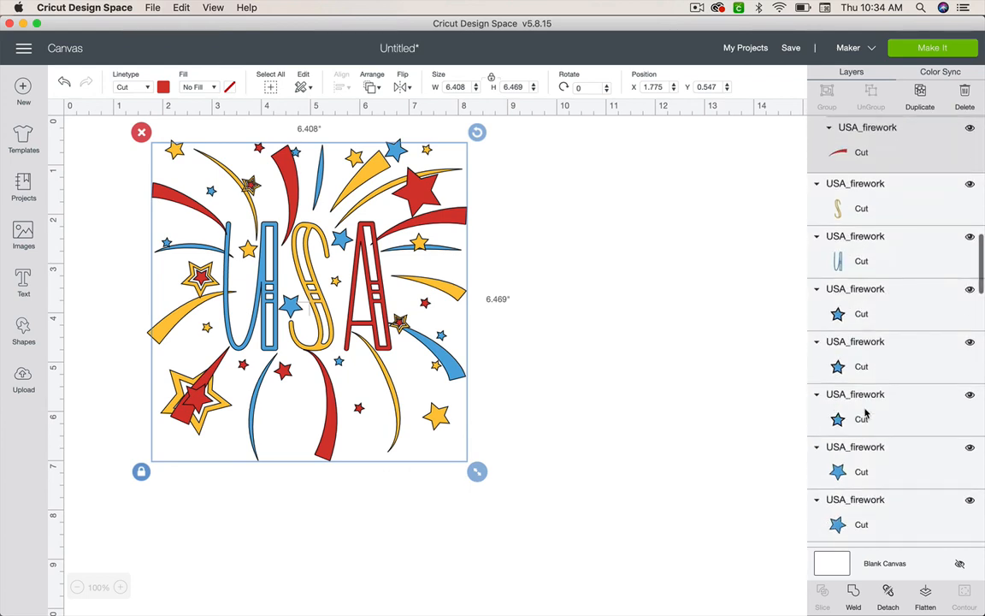
- Select the yellow letter S together with the first six yellow stars in the layer list
{"action": "left_click", "coordinate": [846, 217]}
{"action": "scroll", "coordinate": [846, 217], "scroll_direction": "down", "scroll_amount": 5}
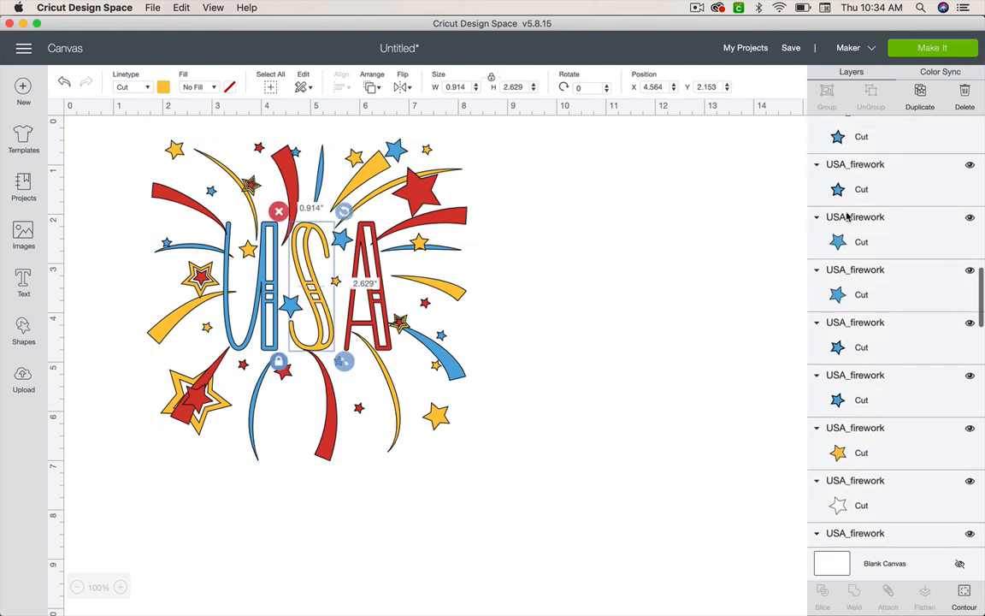
{"action": "left_click", "coordinate": [858, 214]}
{"action": "left_click", "coordinate": [860, 325], "text": "shift"}
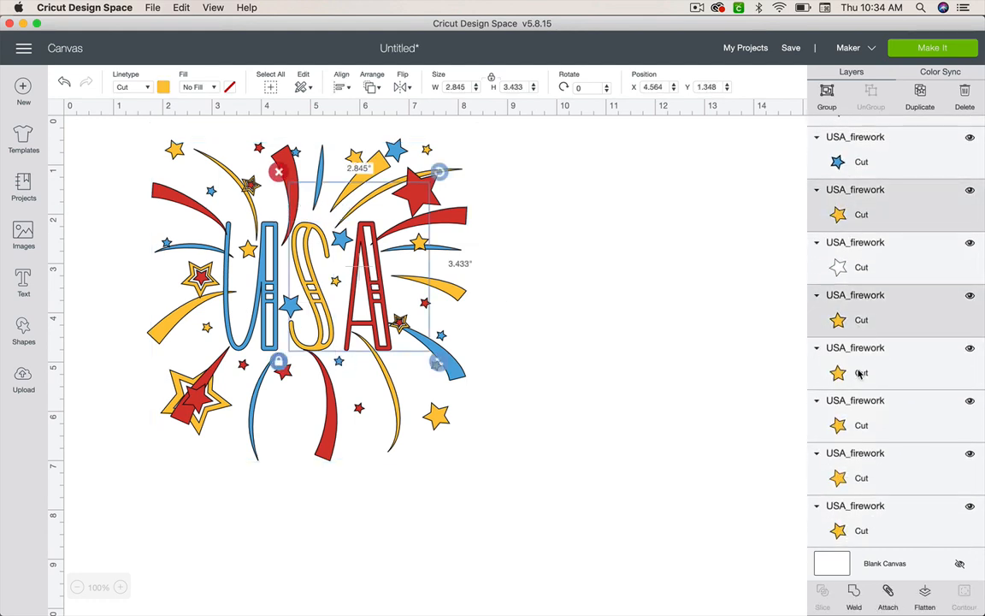
{"action": "left_click", "coordinate": [858, 373], "text": "shift"}
{"action": "left_click", "coordinate": [857, 422], "text": "shift"}
{"action": "left_click", "coordinate": [856, 468], "text": "shift"}
{"action": "scroll", "coordinate": [858, 469], "scroll_direction": "down", "scroll_amount": 3}
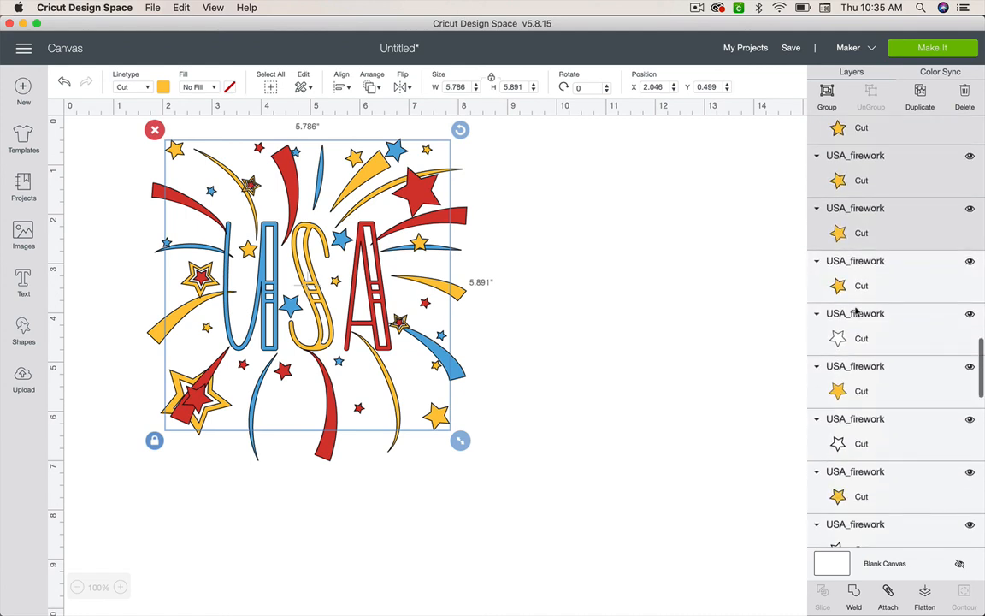
{"action": "left_click", "coordinate": [855, 272], "text": "shift"}
- Add the four yellow stars that are layered with the white stars to the yellow selection
{"action": "left_click", "coordinate": [848, 387], "text": "shift"}
{"action": "left_click", "coordinate": [849, 479], "text": "shift"}
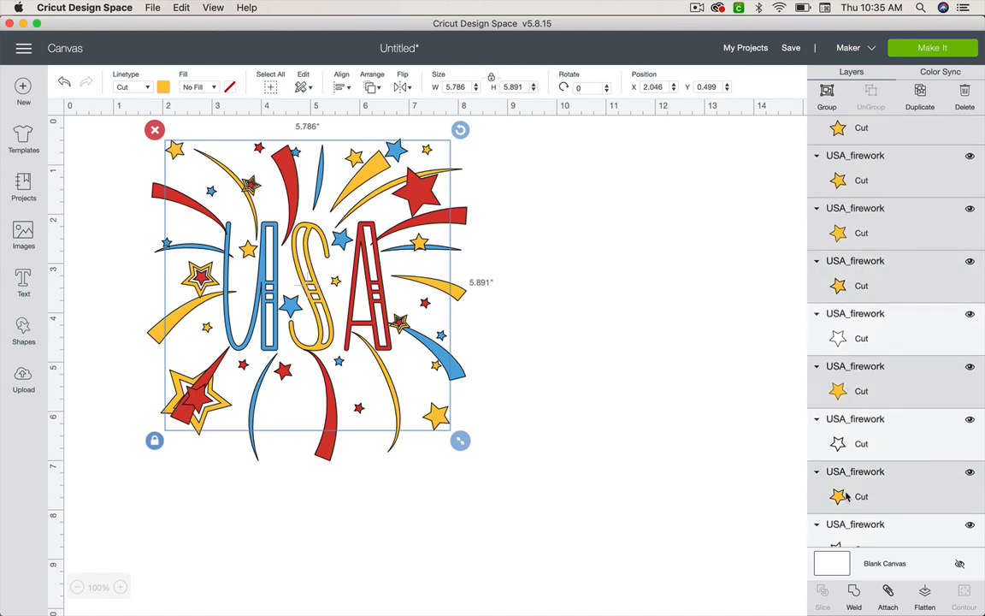
{"action": "scroll", "coordinate": [846, 492], "scroll_direction": "down", "scroll_amount": 2}
{"action": "left_click", "coordinate": [845, 295], "text": "shift"}
{"action": "left_click", "coordinate": [853, 408], "text": "shift"}
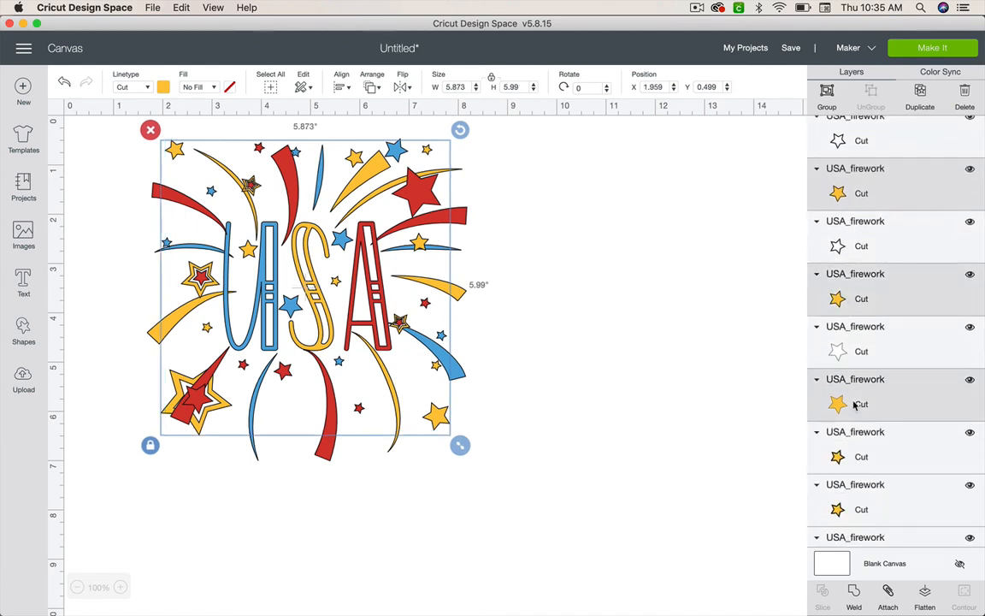
- Add the four small solid yellow stars to the selection
{"action": "left_click", "coordinate": [853, 459], "text": "shift"}
{"action": "left_click", "coordinate": [853, 502], "text": "shift"}
{"action": "scroll", "coordinate": [853, 502], "scroll_direction": "down", "scroll_amount": 5}
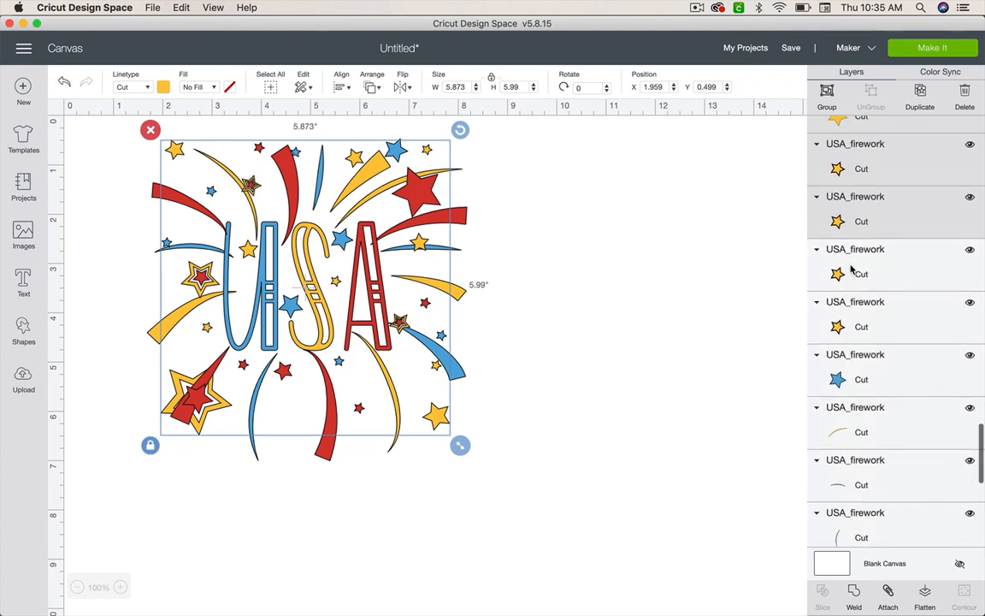
{"action": "left_click", "coordinate": [849, 276], "text": "shift"}
{"action": "left_click", "coordinate": [850, 325], "text": "shift"}
- Add the five yellow firework streaks near the end of the layer list to the selection and attach the yellow pieces together
{"action": "scroll", "coordinate": [851, 349], "scroll_direction": "down", "scroll_amount": 8}
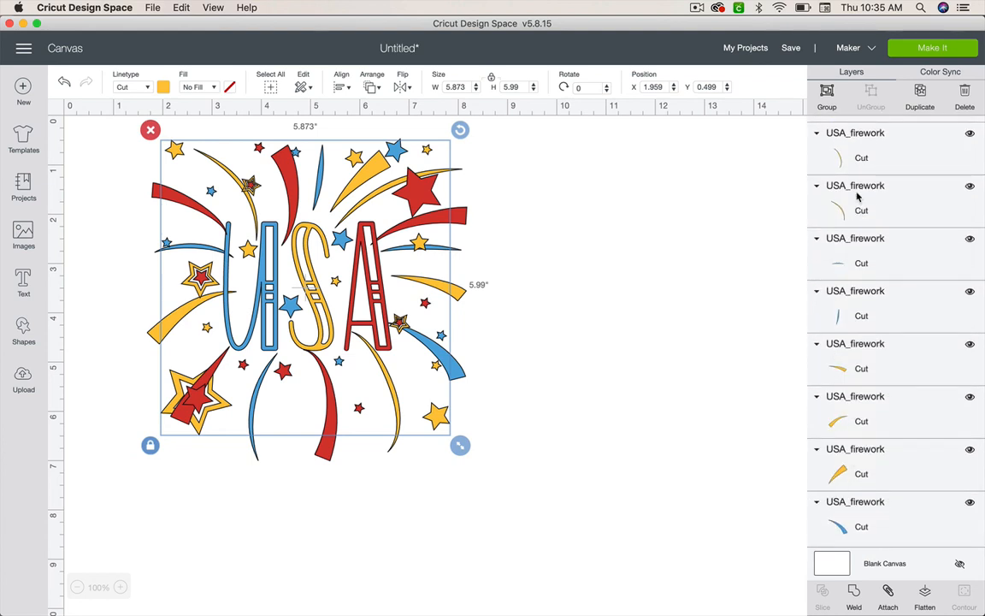
{"action": "left_click", "coordinate": [857, 157], "text": "shift"}
{"action": "left_click", "coordinate": [860, 201], "text": "shift"}
{"action": "left_click", "coordinate": [853, 372], "text": "shift"}
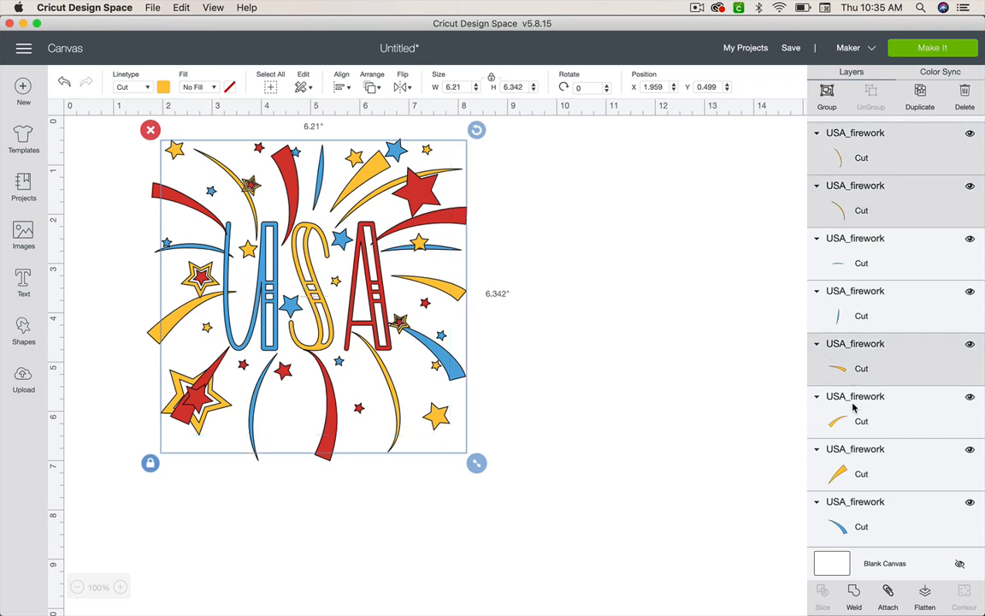
{"action": "left_click", "coordinate": [853, 423], "text": "shift"}
{"action": "left_click", "coordinate": [855, 472], "text": "shift"}
{"action": "left_click", "coordinate": [855, 524], "text": "shift"}
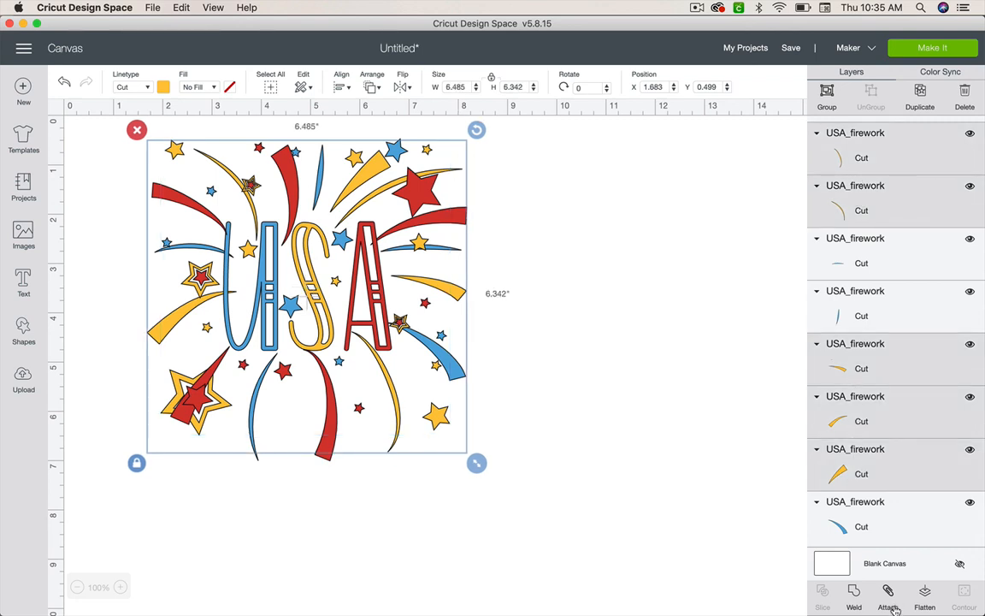
{"action": "left_click", "coordinate": [888, 599]}
- Select the blue letter U together with the first five blue stars below it in the layer list
{"action": "scroll", "coordinate": [868, 400], "scroll_direction": "down", "scroll_amount": 10}
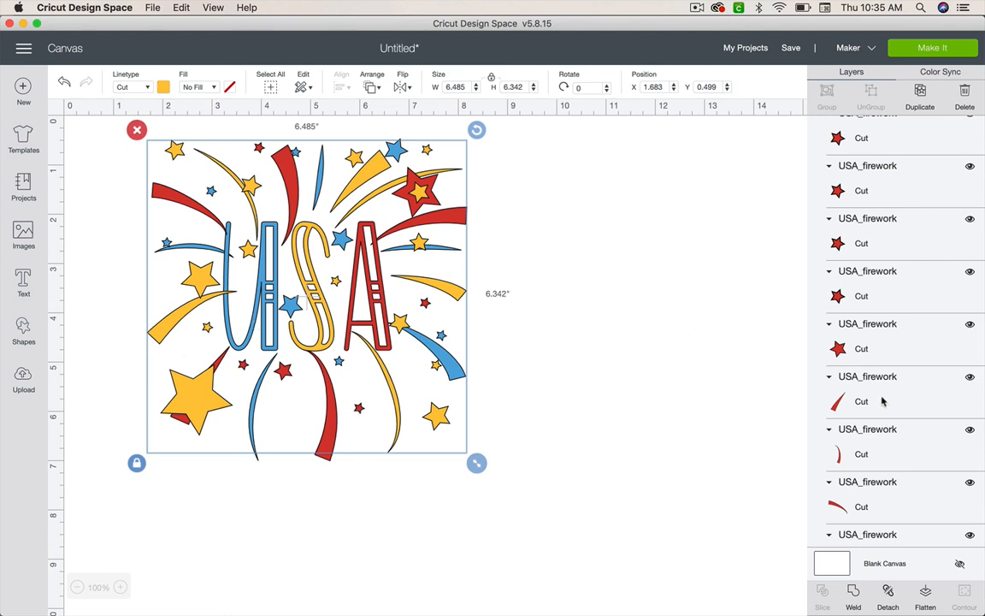
{"action": "scroll", "coordinate": [900, 262], "scroll_direction": "down", "scroll_amount": 5}
{"action": "scroll", "coordinate": [892, 194], "scroll_direction": "up", "scroll_amount": 5}
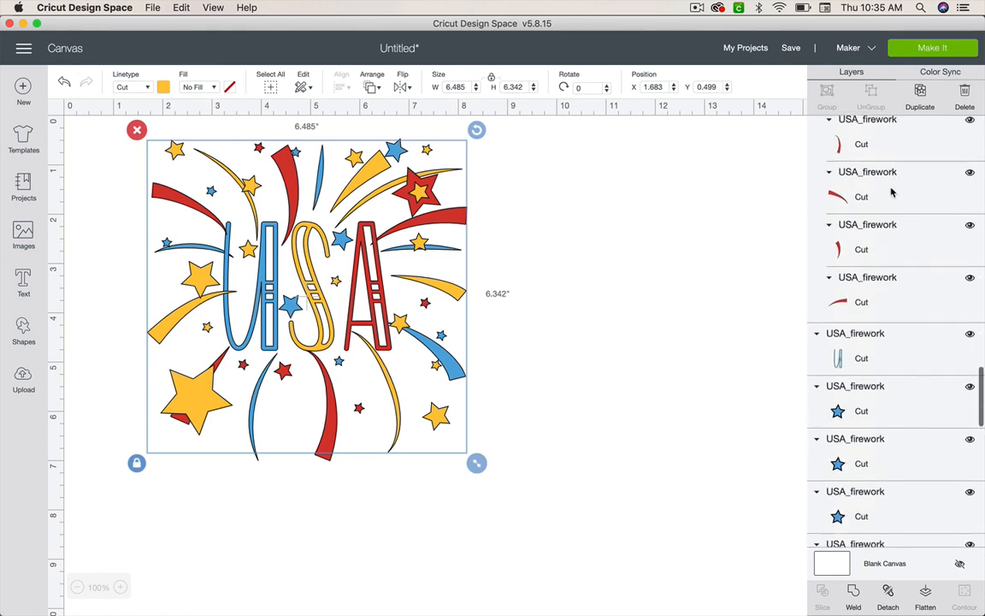
{"action": "left_click", "coordinate": [876, 210]}
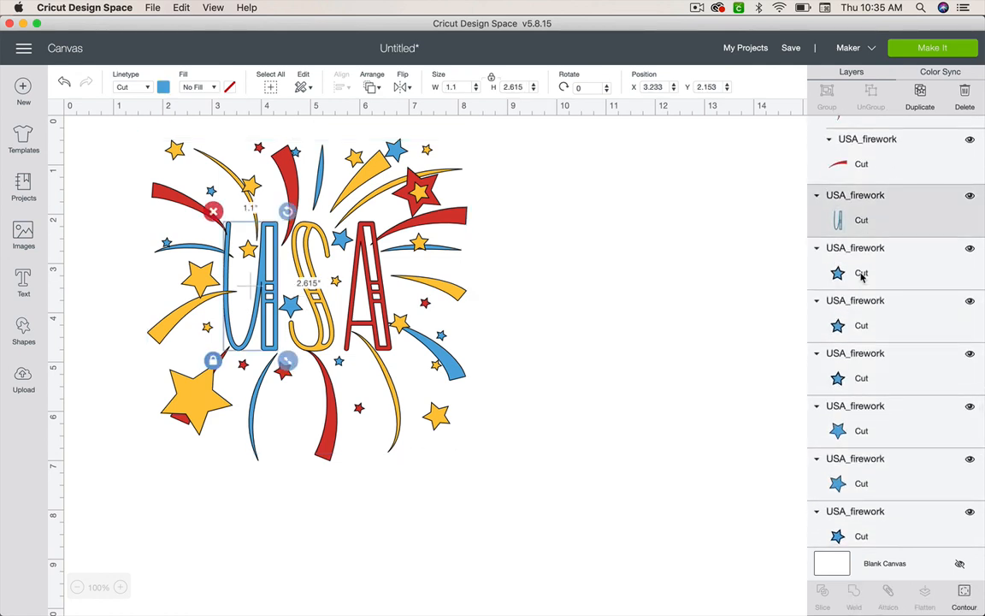
{"action": "left_click", "coordinate": [862, 274], "text": "shift"}
{"action": "left_click", "coordinate": [862, 326], "text": "shift"}
{"action": "left_click", "coordinate": [862, 379], "text": "shift"}
{"action": "left_click", "coordinate": [863, 419], "text": "shift"}
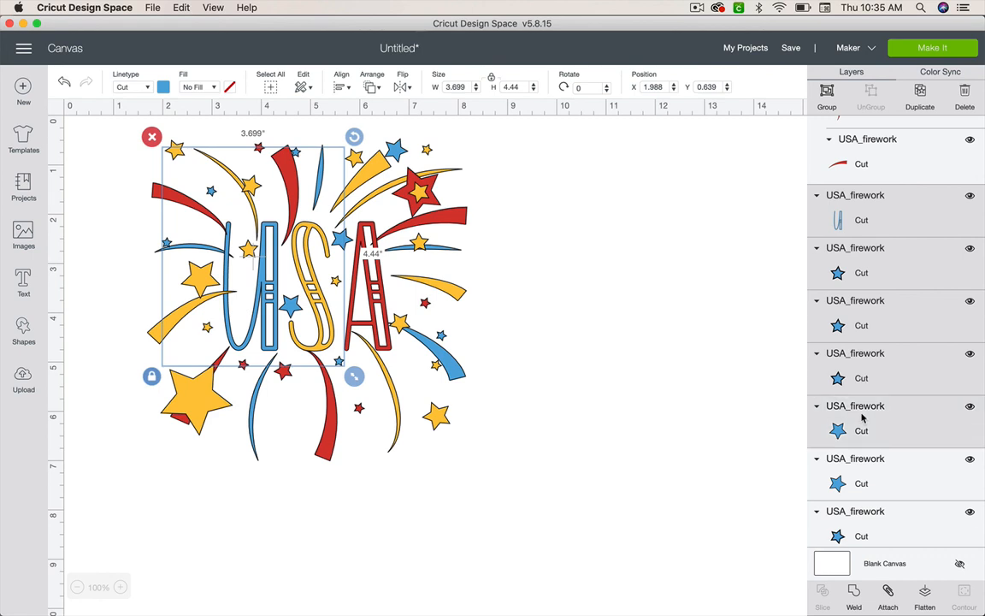
{"action": "left_click", "coordinate": [862, 475], "text": "shift"}
- Add the three remaining blue stars to the blue selection
{"action": "scroll", "coordinate": [862, 428], "scroll_direction": "down", "scroll_amount": 4}
{"action": "left_click", "coordinate": [861, 365], "text": "shift"}
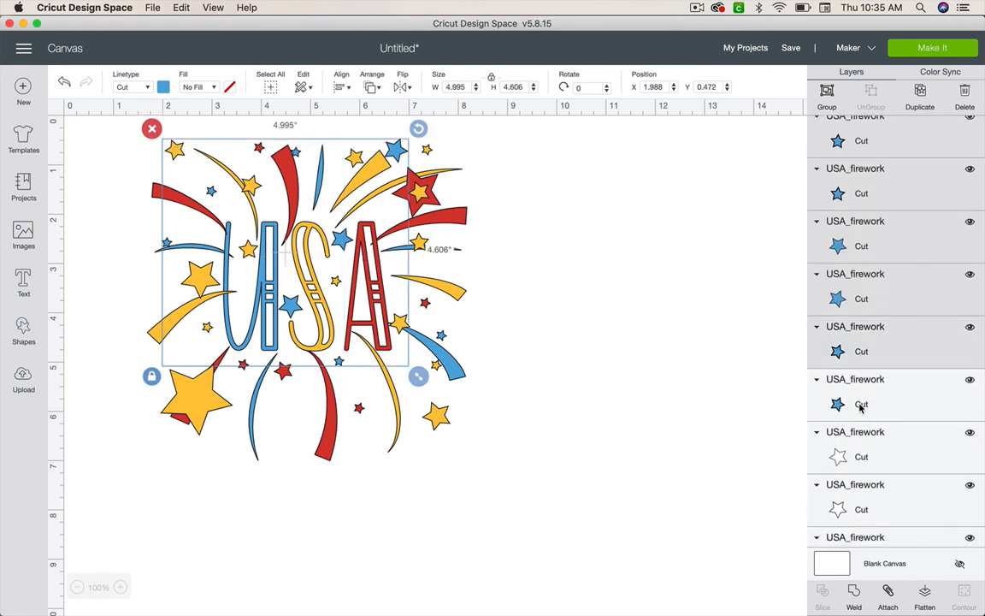
{"action": "left_click", "coordinate": [845, 402], "text": "shift"}
{"action": "scroll", "coordinate": [847, 402], "scroll_direction": "down", "scroll_amount": 5}
{"action": "left_click", "coordinate": [850, 458], "text": "shift"}
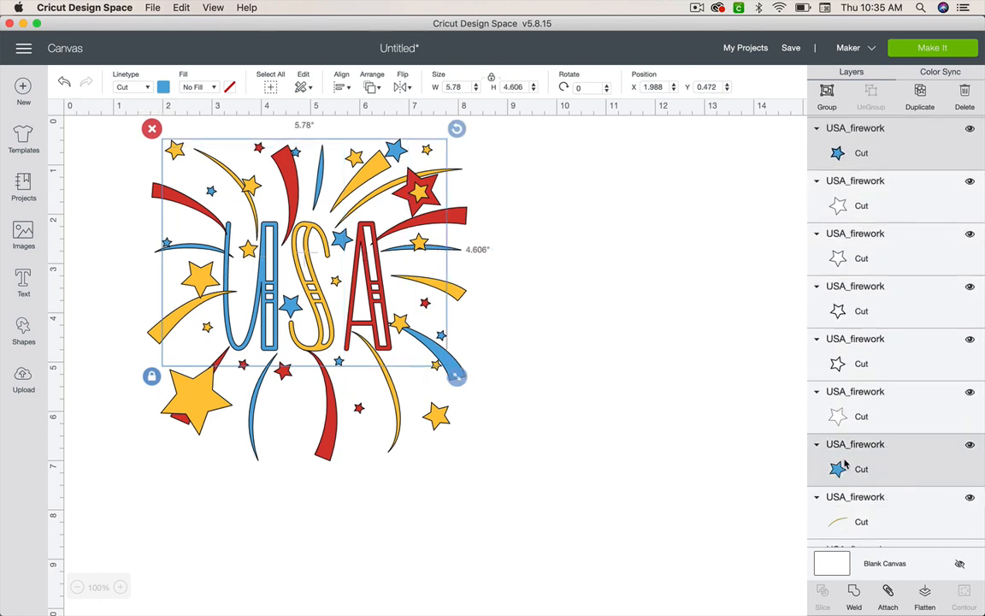
- Add the five blue firework streaks to the selection and attach all the blue pieces together
{"action": "scroll", "coordinate": [843, 483], "scroll_direction": "down", "scroll_amount": 5}
{"action": "scroll", "coordinate": [836, 510], "scroll_direction": "down", "scroll_amount": 1}
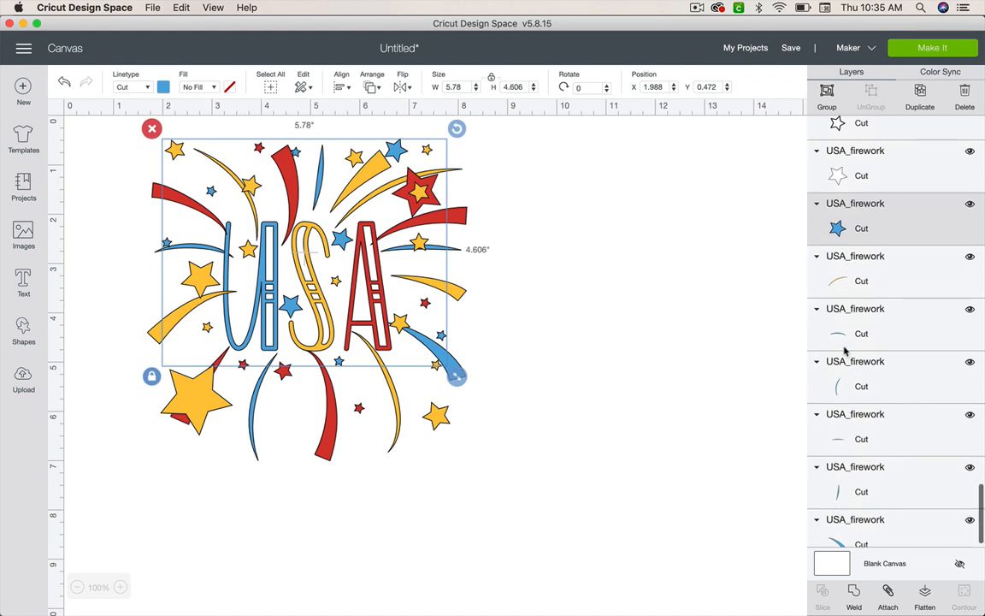
{"action": "left_click", "coordinate": [844, 336], "text": "shift"}
{"action": "left_click", "coordinate": [842, 376], "text": "shift"}
{"action": "left_click", "coordinate": [842, 432], "text": "shift"}
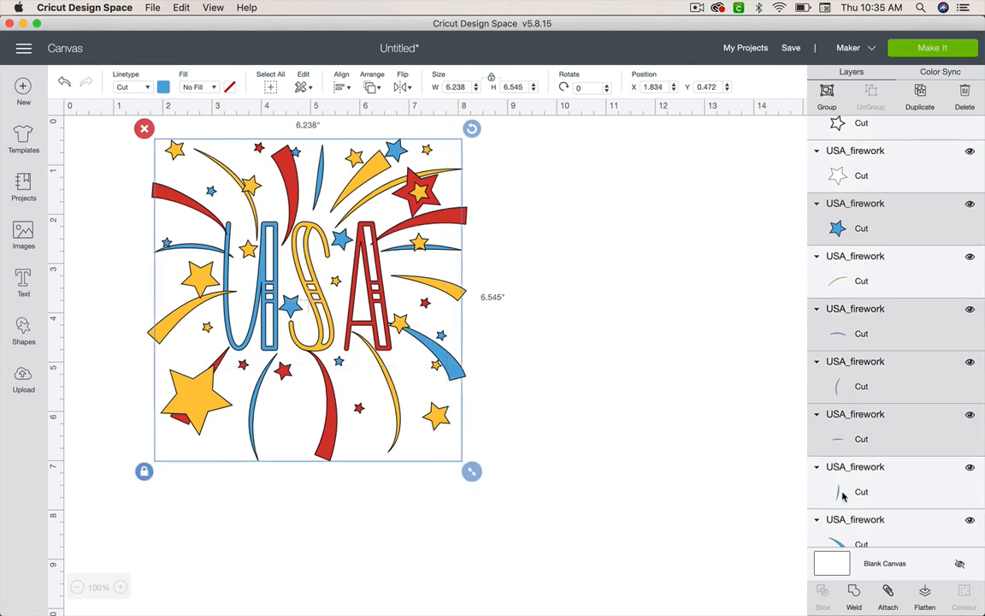
{"action": "left_click", "coordinate": [843, 503], "text": "shift"}
{"action": "scroll", "coordinate": [843, 505], "scroll_direction": "down", "scroll_amount": 1}
{"action": "left_click", "coordinate": [859, 534], "text": "shift"}
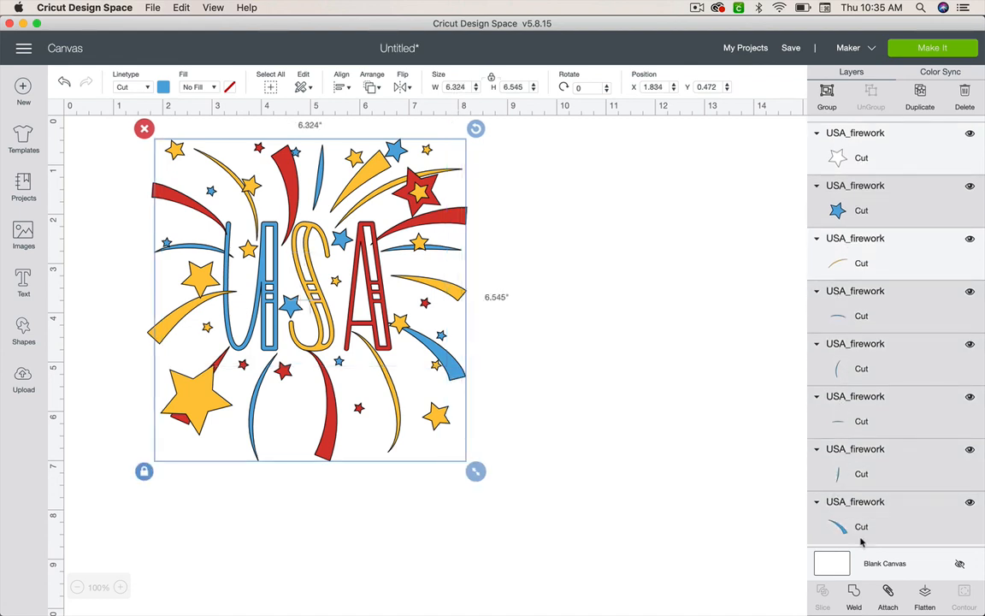
{"action": "left_click", "coordinate": [888, 597]}
- Select the five white stars and attach them together
{"action": "scroll", "coordinate": [875, 310], "scroll_direction": "up", "scroll_amount": 3}
{"action": "scroll", "coordinate": [875, 311], "scroll_direction": "down", "scroll_amount": 3}
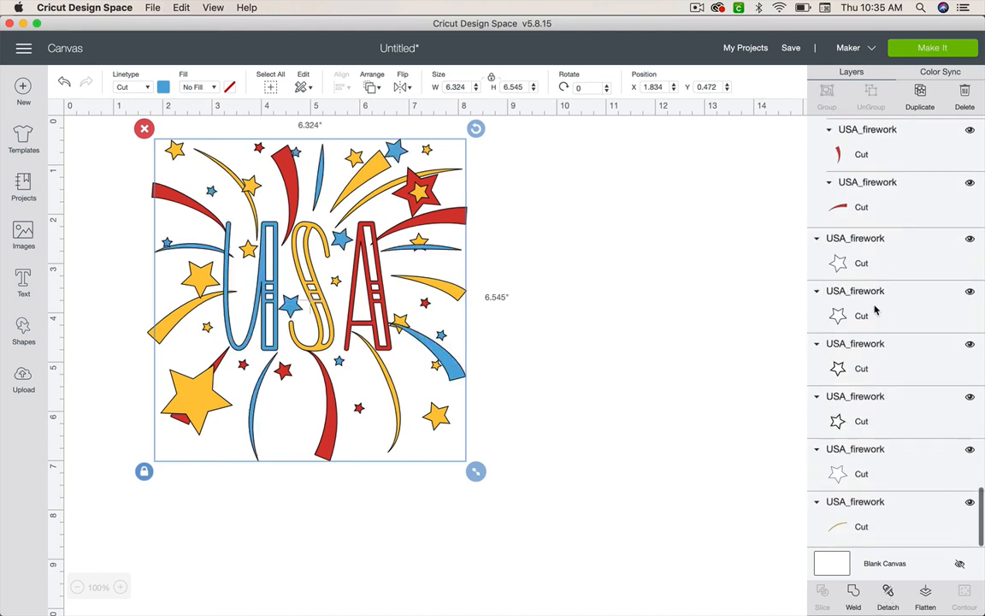
{"action": "left_click", "coordinate": [837, 257]}
{"action": "left_click", "coordinate": [836, 313], "text": "shift"}
{"action": "left_click", "coordinate": [842, 368], "text": "shift"}
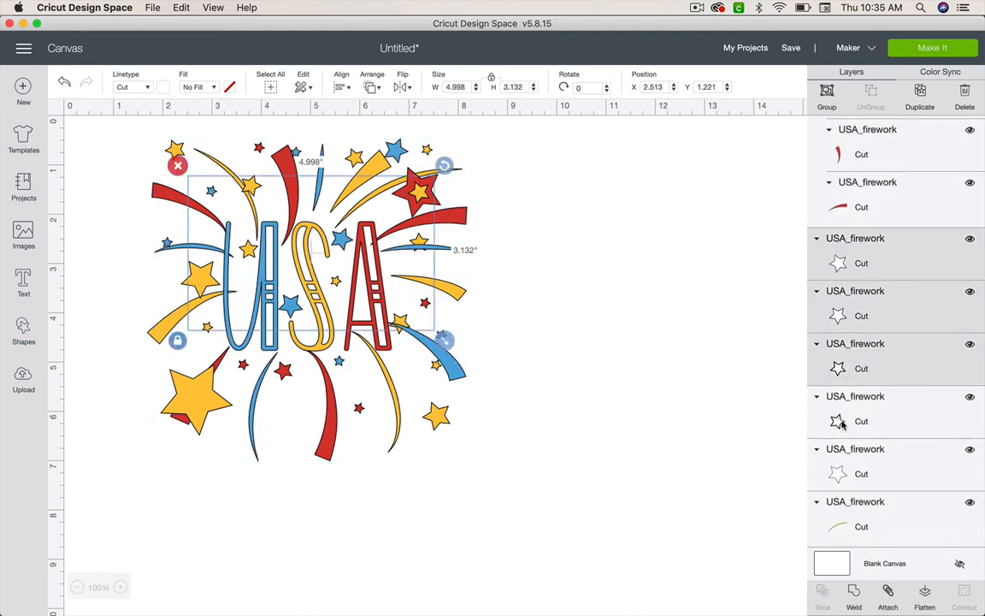
{"action": "left_click", "coordinate": [841, 421], "text": "shift"}
{"action": "left_click", "coordinate": [843, 473], "text": "shift"}
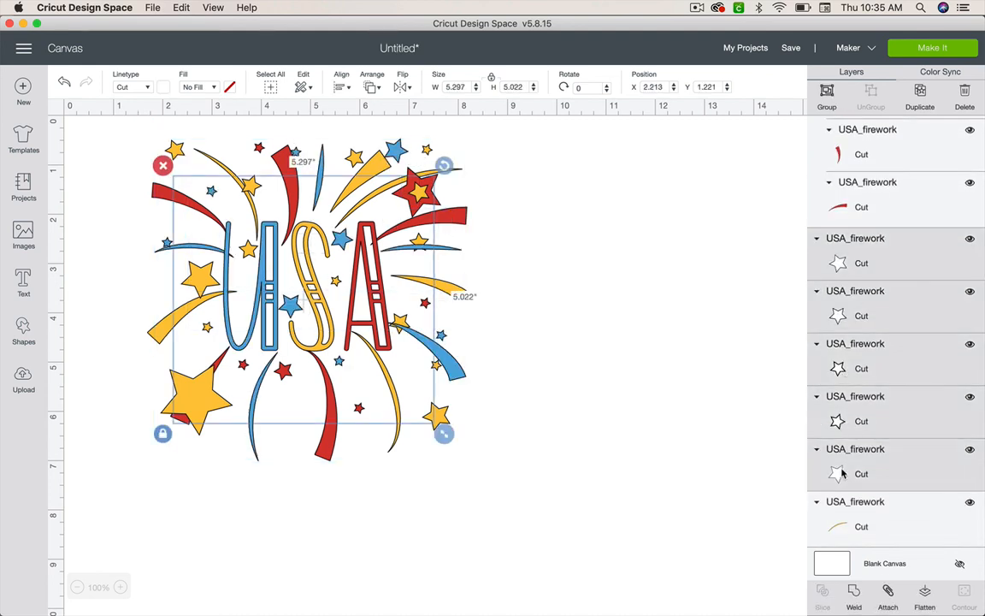
{"action": "left_click", "coordinate": [886, 594]}
- Select the leftover yellow streak along with the attached yellow pieces and attach them together
{"action": "left_click", "coordinate": [880, 521]}
{"action": "scroll", "coordinate": [878, 522], "scroll_direction": "up", "scroll_amount": 4}
{"action": "scroll", "coordinate": [877, 445], "scroll_direction": "up", "scroll_amount": 5}
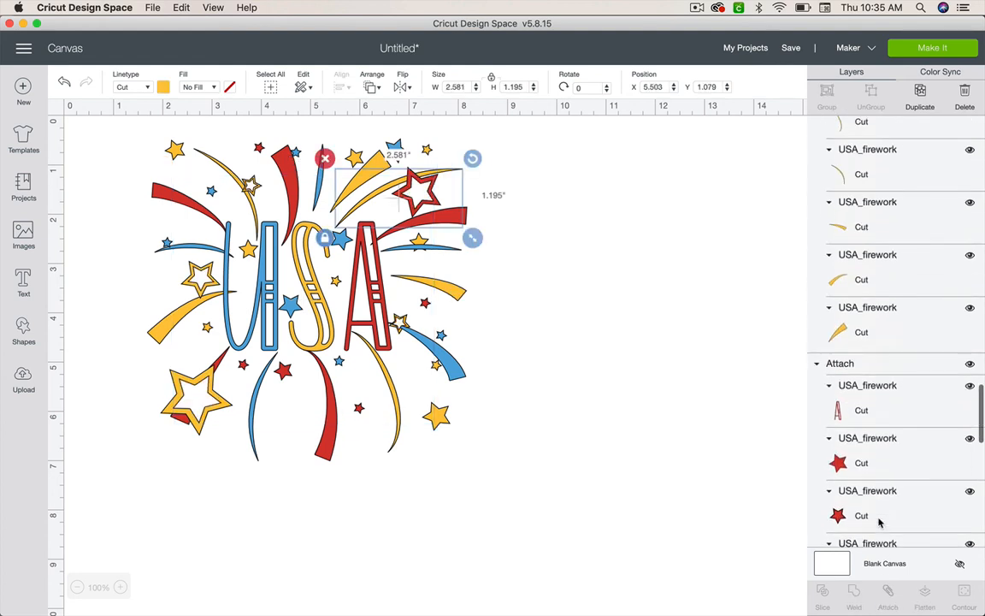
{"action": "left_click", "coordinate": [866, 333]}
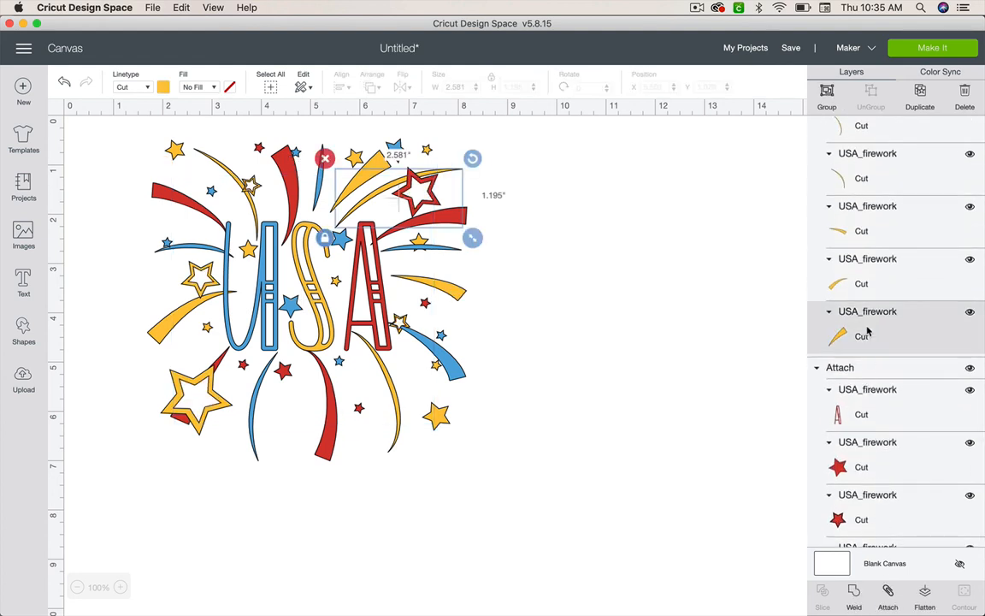
{"action": "left_click", "coordinate": [888, 596]}
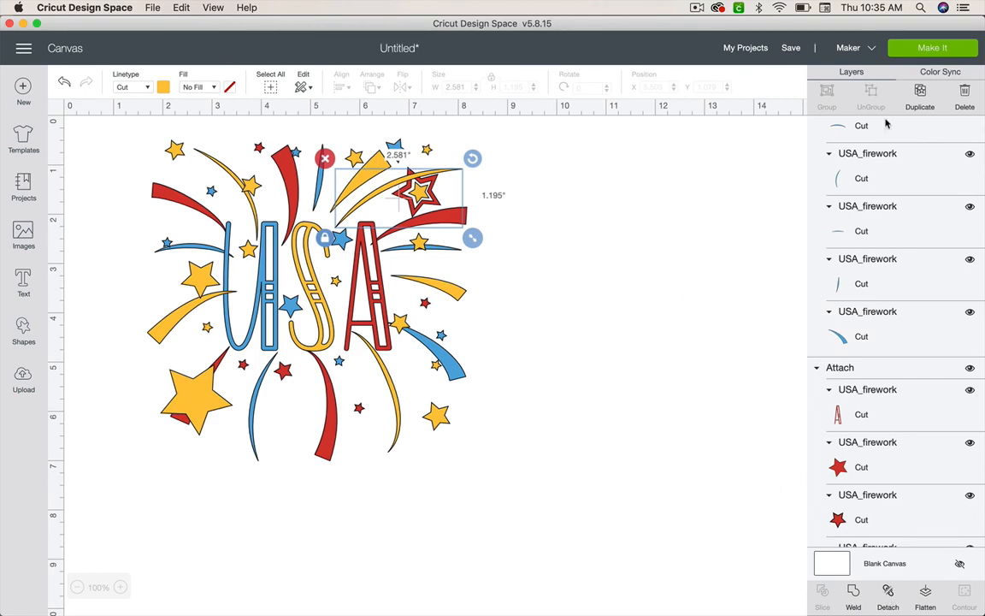
- Prepare the project for cutting and examine the layout of the white, red, yellow and blue mats
{"action": "left_click", "coordinate": [913, 53]}
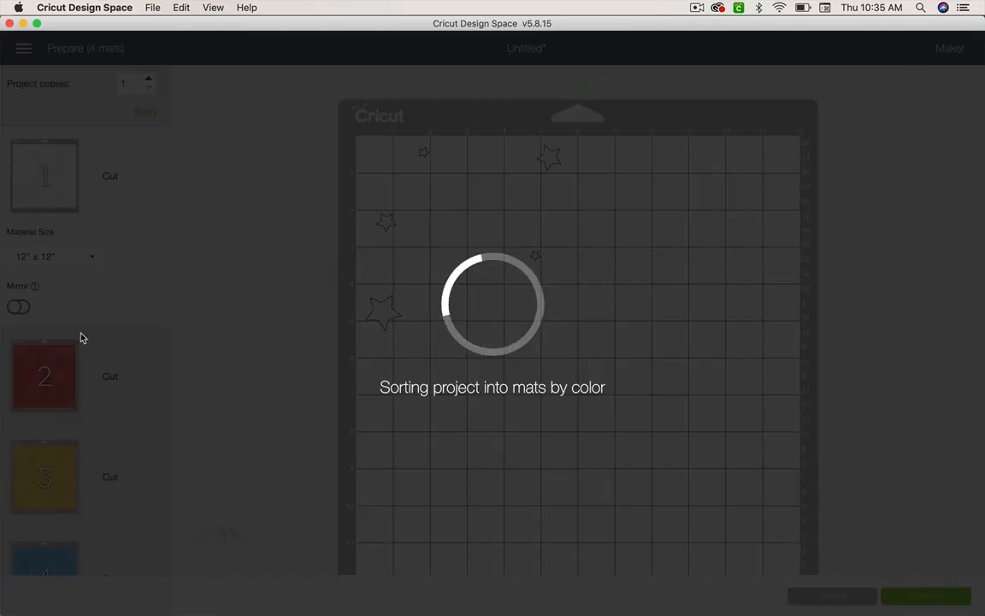
{"action": "scroll", "coordinate": [85, 451], "scroll_direction": "down", "scroll_amount": 2}
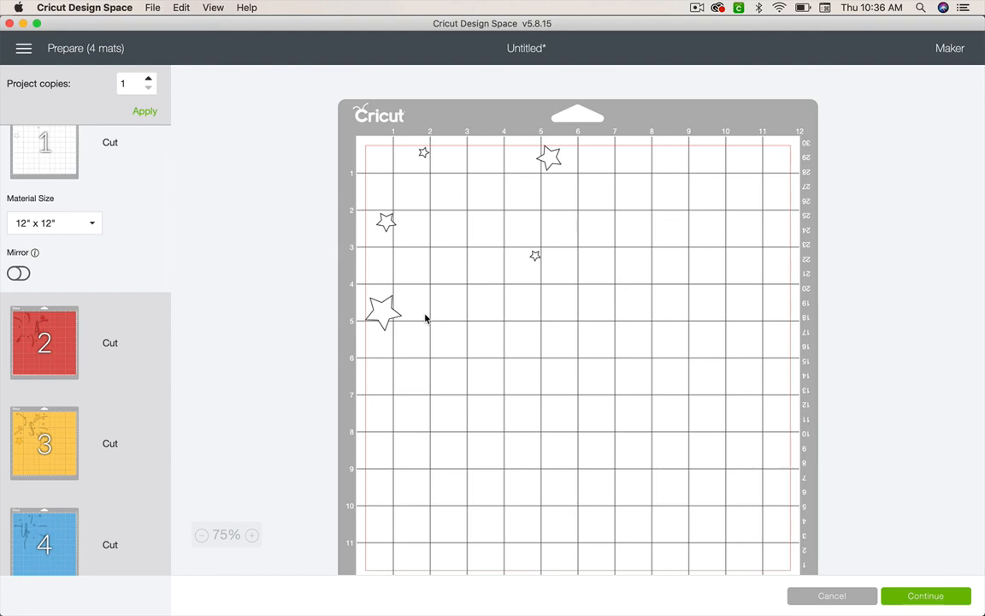
{"action": "left_click", "coordinate": [58, 335]}
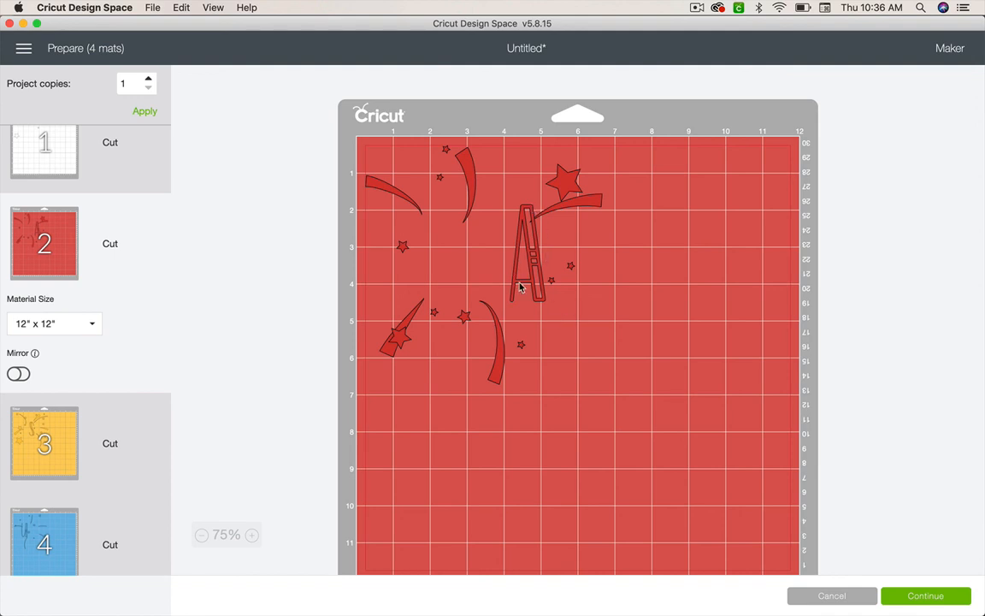
{"action": "left_click", "coordinate": [45, 440]}
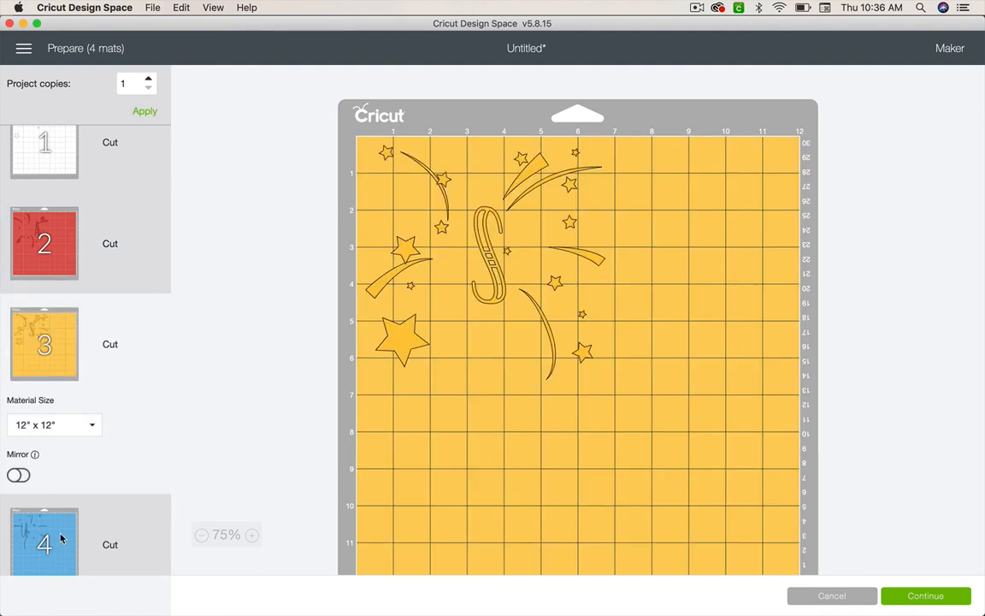
{"action": "left_click", "coordinate": [60, 537]}
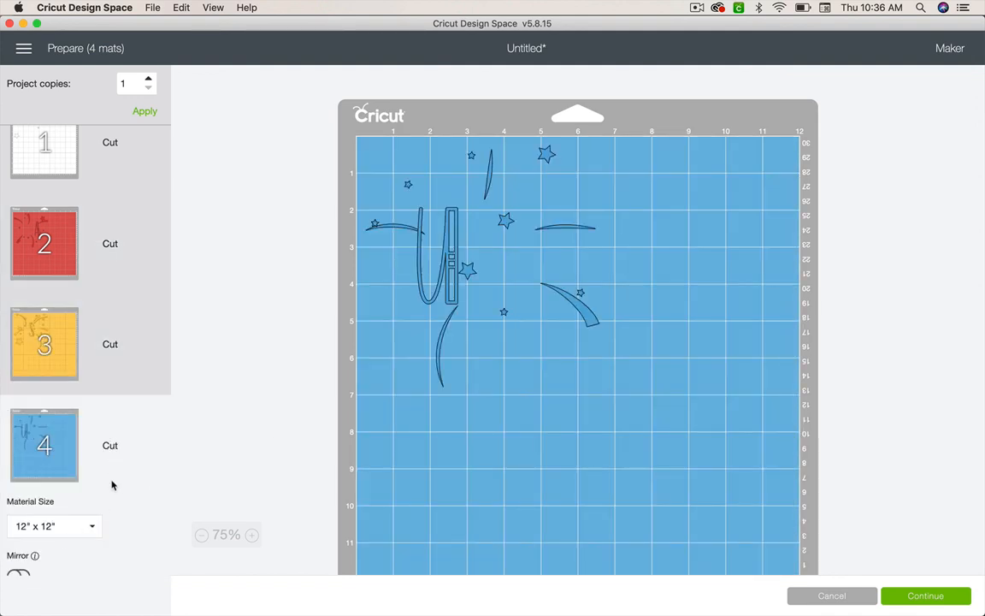
- Recheck the red, yellow and blue mats, and cancel the cut preparation to return to the canvas
{"action": "scroll", "coordinate": [112, 485], "scroll_direction": "up", "scroll_amount": 2}
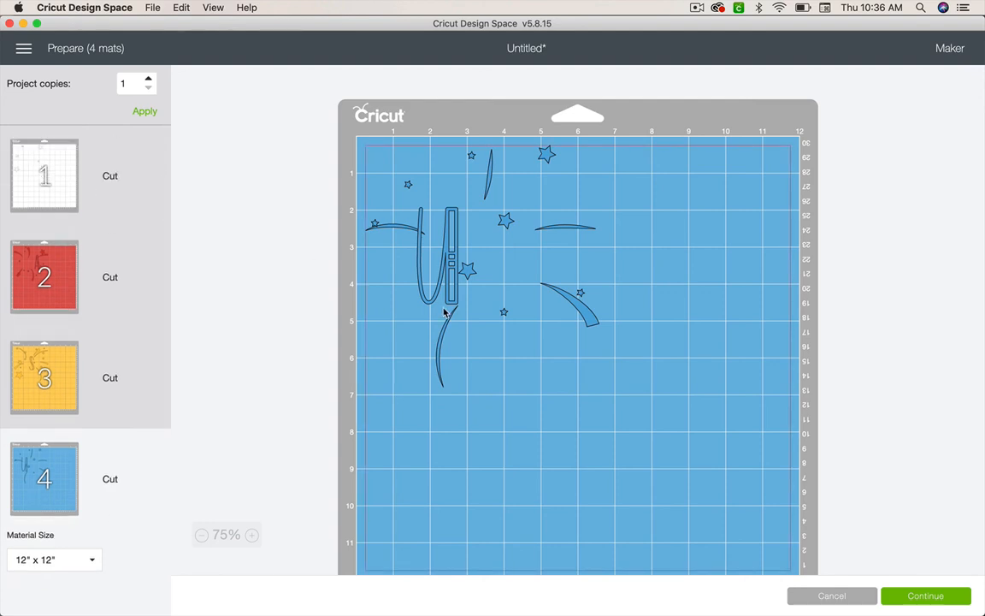
{"action": "left_click", "coordinate": [40, 266]}
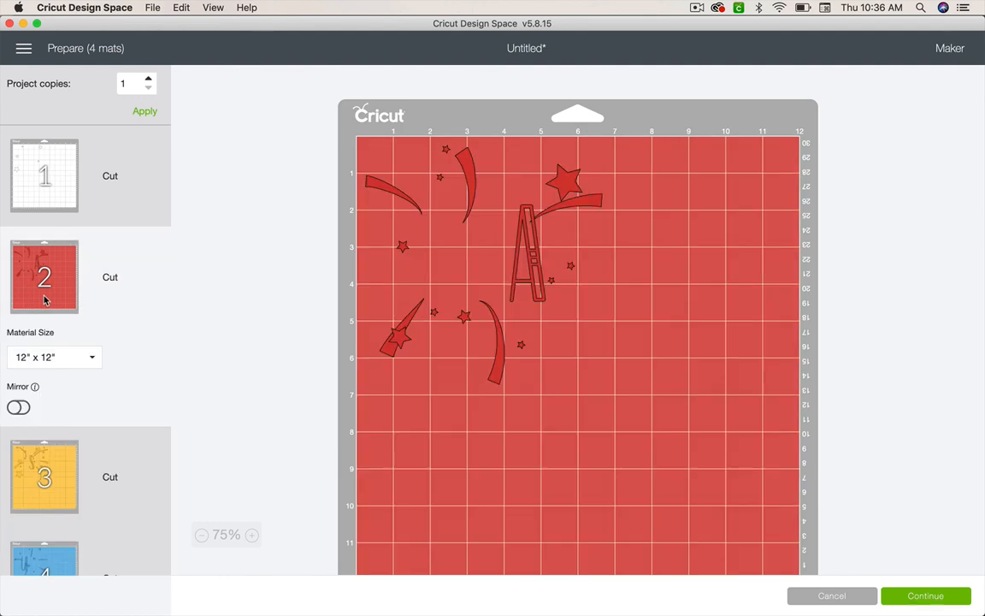
{"action": "left_click", "coordinate": [59, 459]}
{"action": "left_click", "coordinate": [51, 557]}
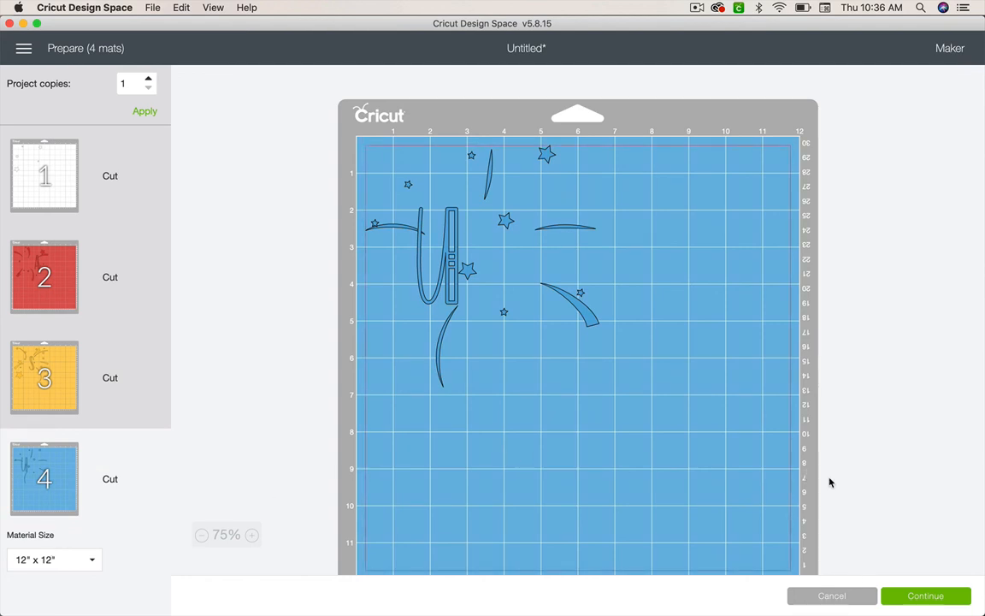
{"action": "left_click", "coordinate": [851, 603]}
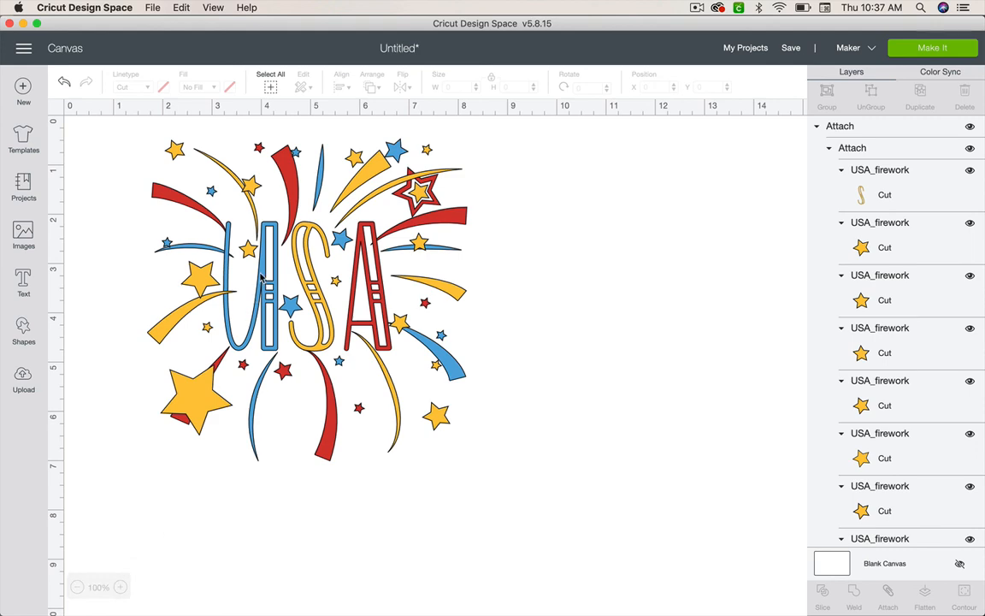
- Enlarge the canvas view to 250% for a close look at the USA Firework design, and undo the stray move of the attached blue pieces
{"action": "left_click", "coordinate": [119, 587]}
{"action": "left_click", "coordinate": [119, 587]}
{"action": "left_click", "coordinate": [119, 586]}
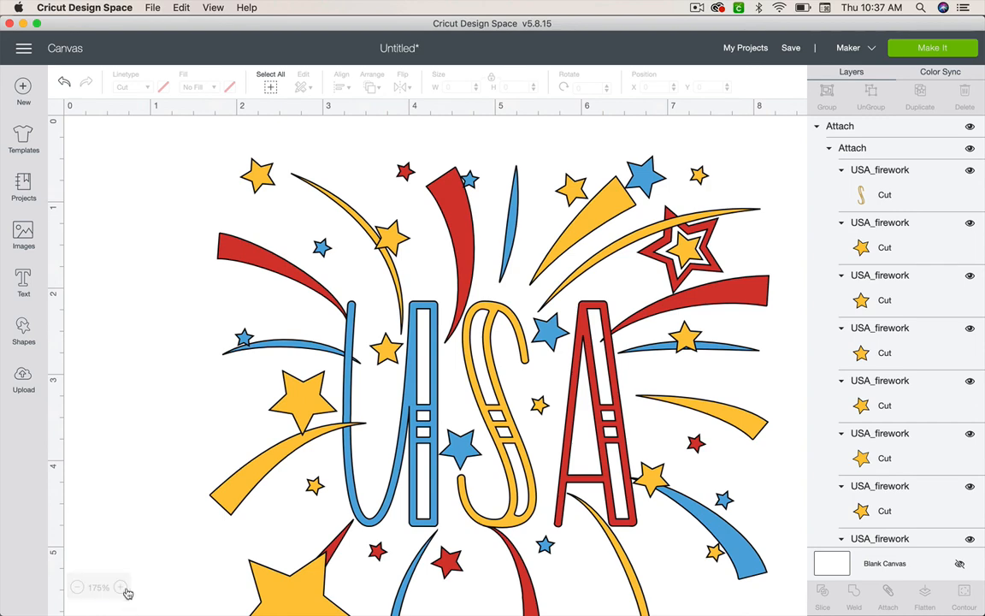
{"action": "left_click", "coordinate": [122, 587]}
{"action": "left_click", "coordinate": [122, 586]}
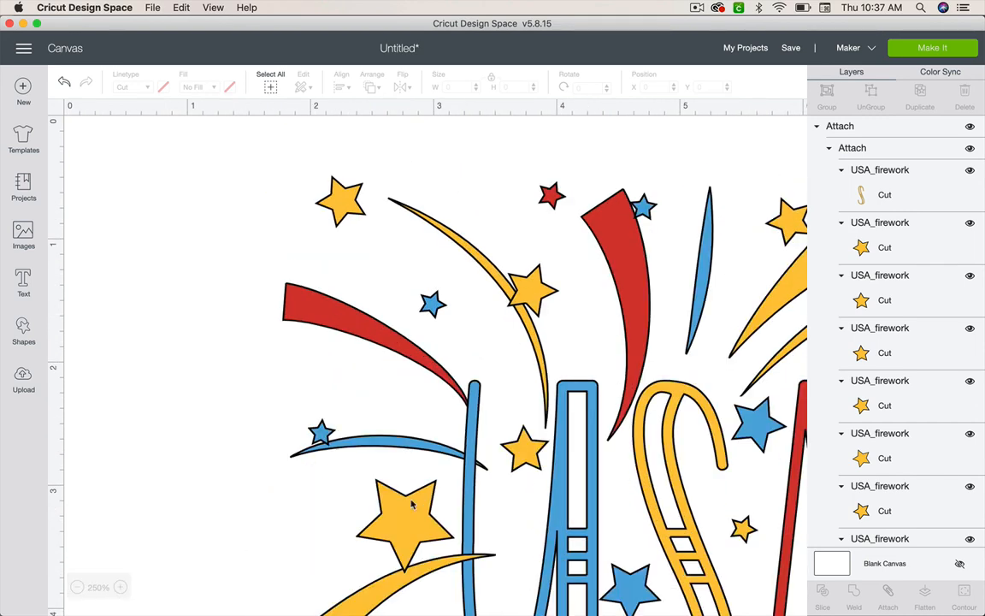
{"action": "mouse_move", "coordinate": [581, 483]}
{"action": "left_mouse_down"}
{"action": "mouse_move", "coordinate": [488, 383]}
{"action": "mouse_move", "coordinate": [479, 393]}
{"action": "left_mouse_up"}
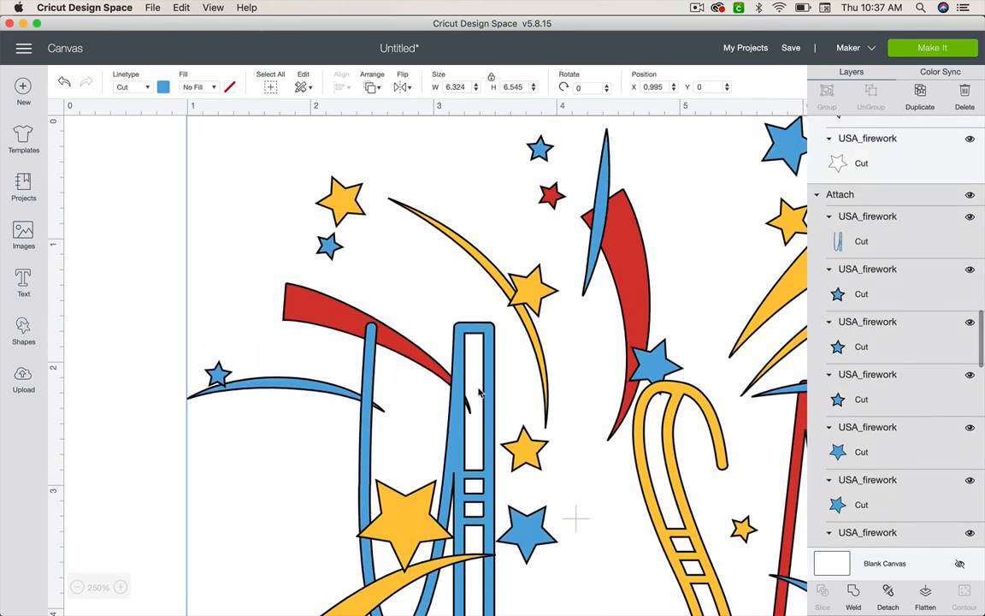
{"action": "key", "text": "super+z"}
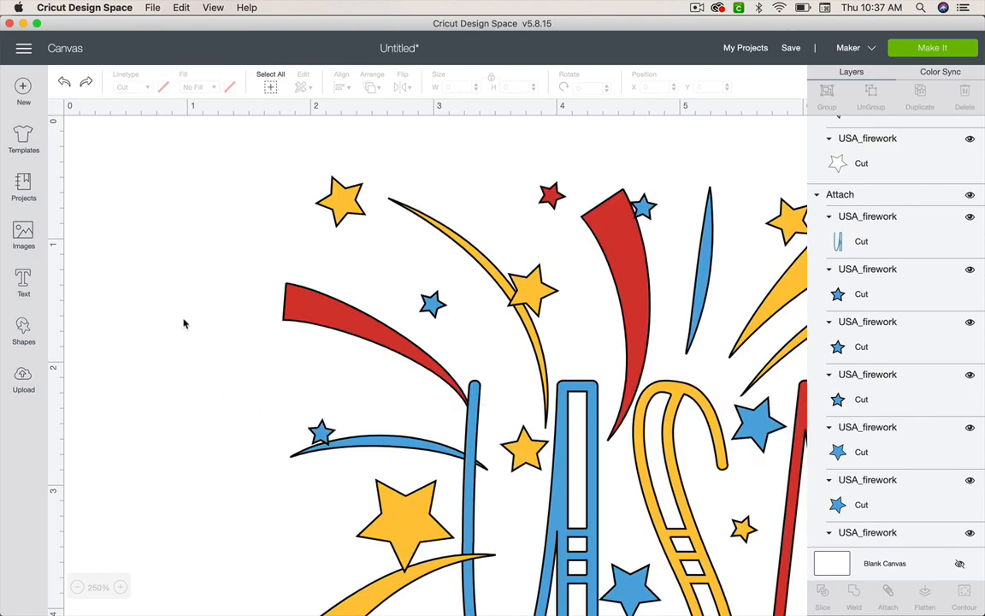
- Examine the enlarged USA Firework design across its upper streaks, the letters and the lower streaks and stars
{"action": "scroll", "coordinate": [455, 374], "scroll_direction": "right", "scroll_amount": 10}
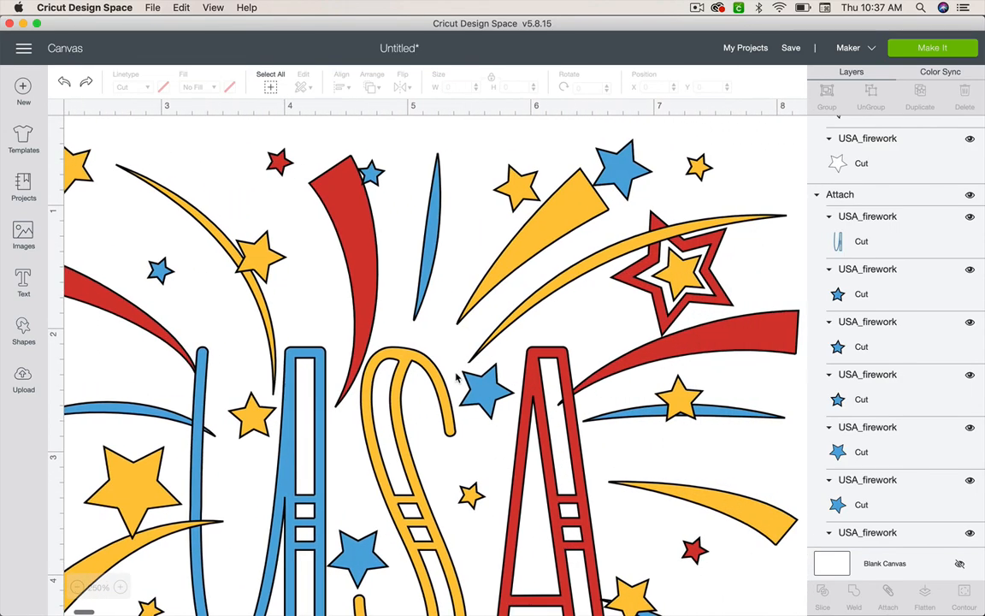
{"action": "scroll", "coordinate": [457, 377], "scroll_direction": "left", "scroll_amount": 4}
{"action": "scroll", "coordinate": [456, 378], "scroll_direction": "right", "scroll_amount": 6}
{"action": "scroll", "coordinate": [457, 377], "scroll_direction": "left", "scroll_amount": 6}
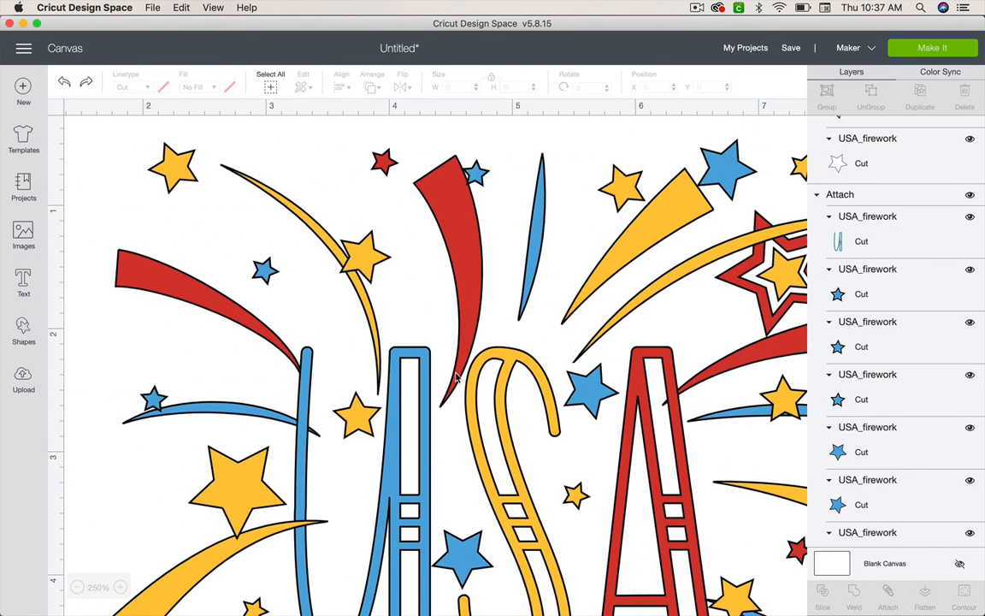
{"action": "scroll", "coordinate": [456, 377], "scroll_direction": "right", "scroll_amount": 3}
{"action": "scroll", "coordinate": [457, 378], "scroll_direction": "down", "scroll_amount": 10}
{"action": "scroll", "coordinate": [456, 377], "scroll_direction": "left", "scroll_amount": 4}
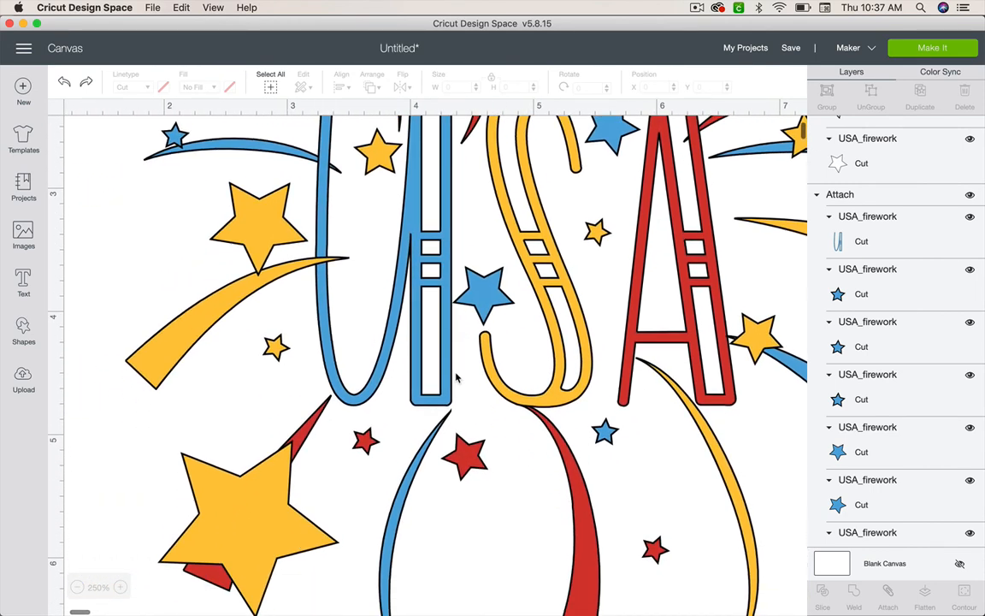
{"action": "scroll", "coordinate": [457, 377], "scroll_direction": "down", "scroll_amount": 5}
{"action": "scroll", "coordinate": [457, 377], "scroll_direction": "right", "scroll_amount": 3}
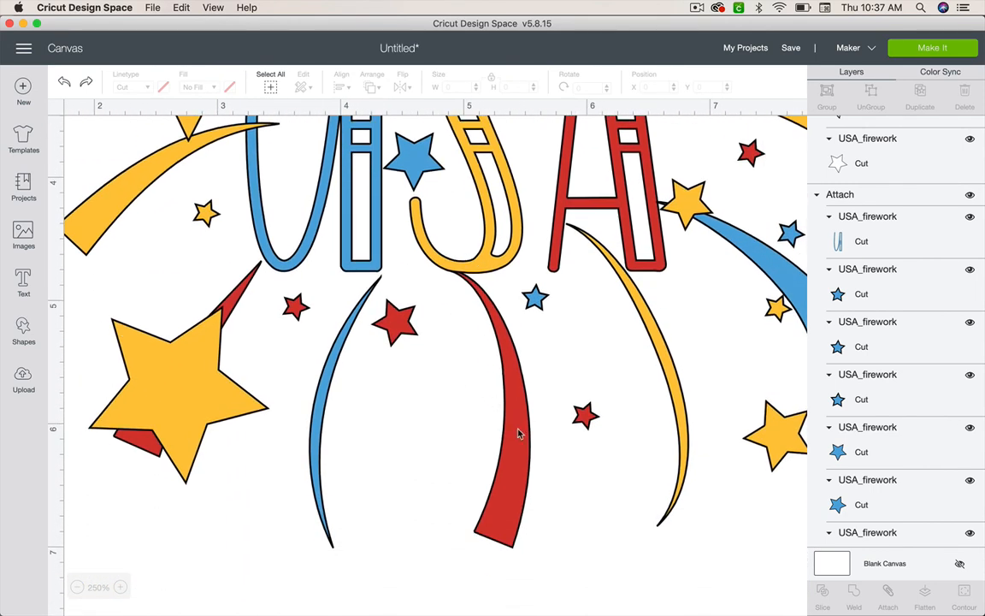
- Select the attached red pieces and compare the whole design at 50% and 125% zoom, finishing at 100%
{"action": "left_click", "coordinate": [518, 433]}
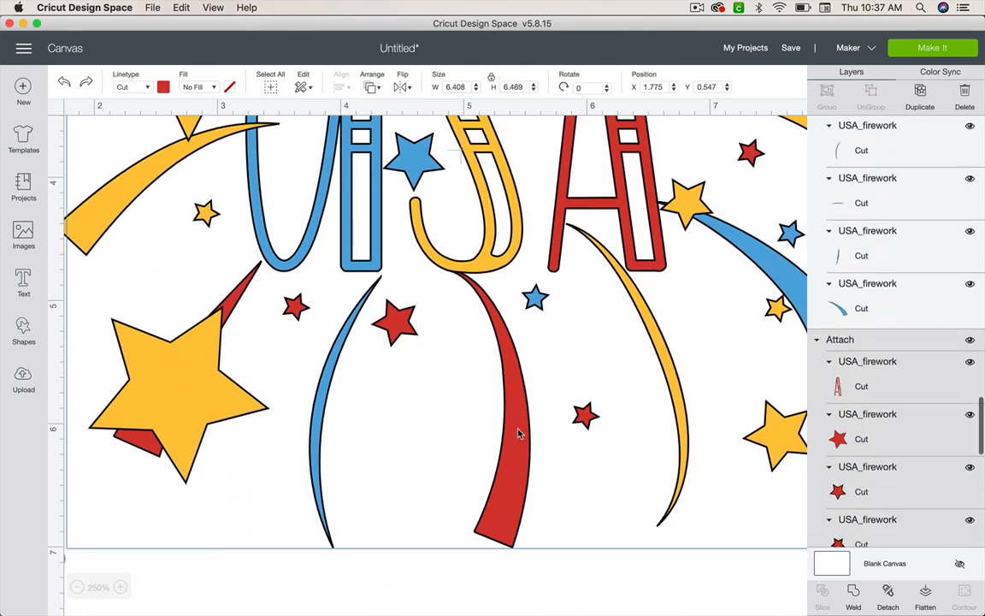
{"action": "left_click", "coordinate": [78, 588]}
{"action": "left_click", "coordinate": [78, 588]}
{"action": "left_click", "coordinate": [78, 588]}
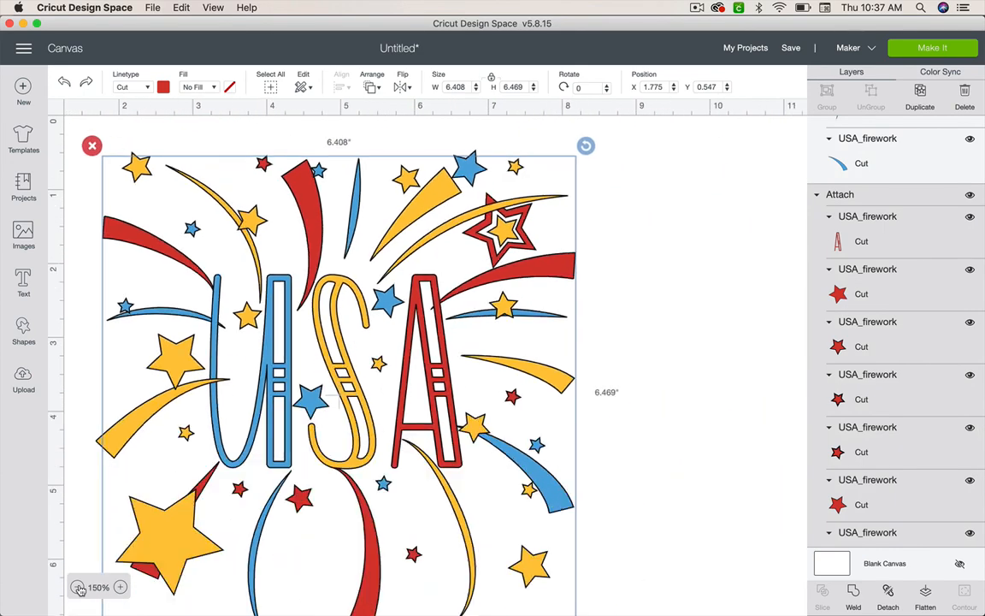
{"action": "left_click", "coordinate": [77, 588]}
{"action": "left_click", "coordinate": [78, 588]}
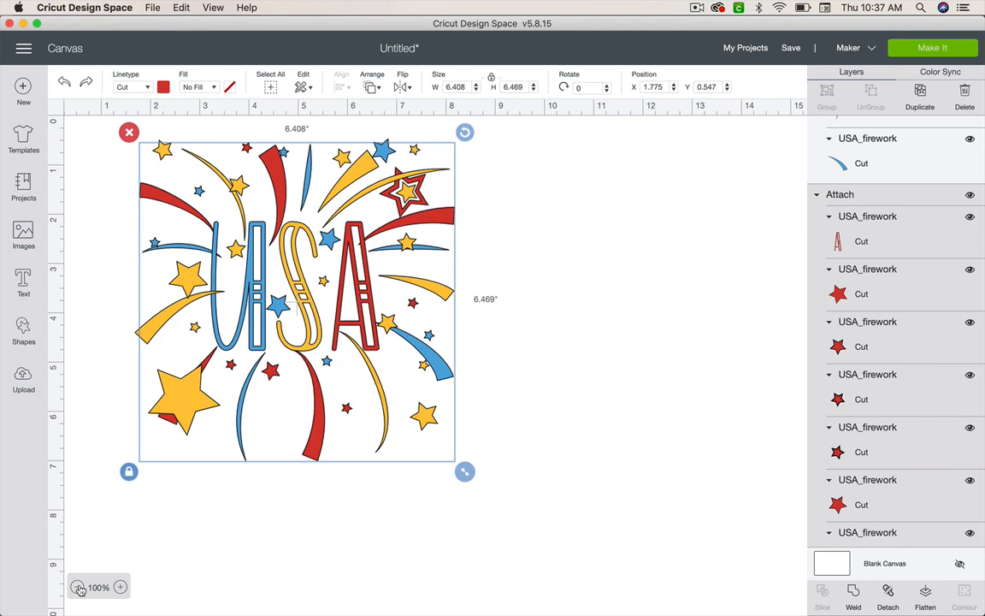
{"action": "left_click", "coordinate": [77, 588]}
{"action": "left_click", "coordinate": [78, 589]}
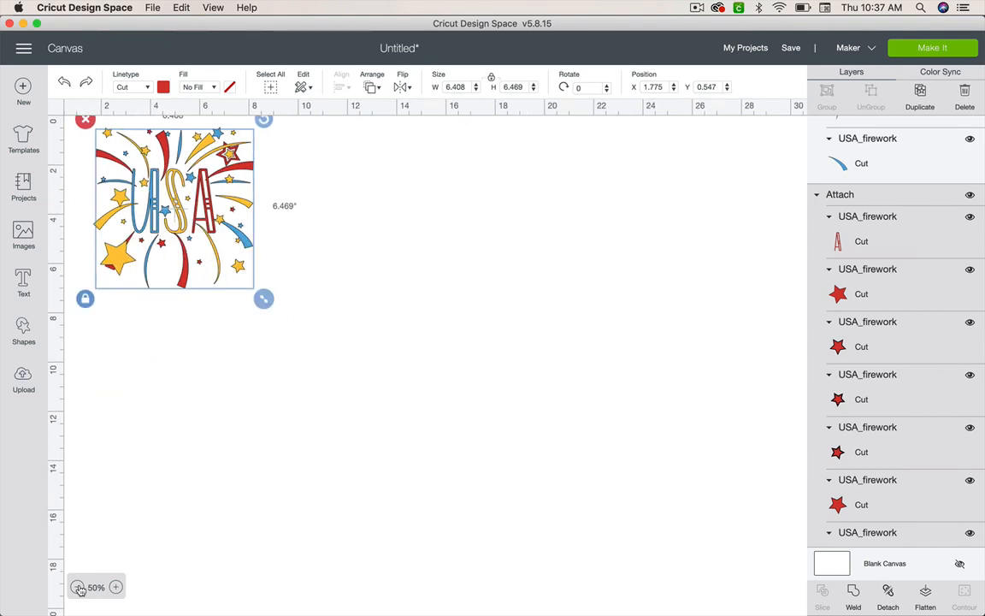
{"action": "left_click", "coordinate": [117, 587]}
{"action": "left_click", "coordinate": [116, 587]}
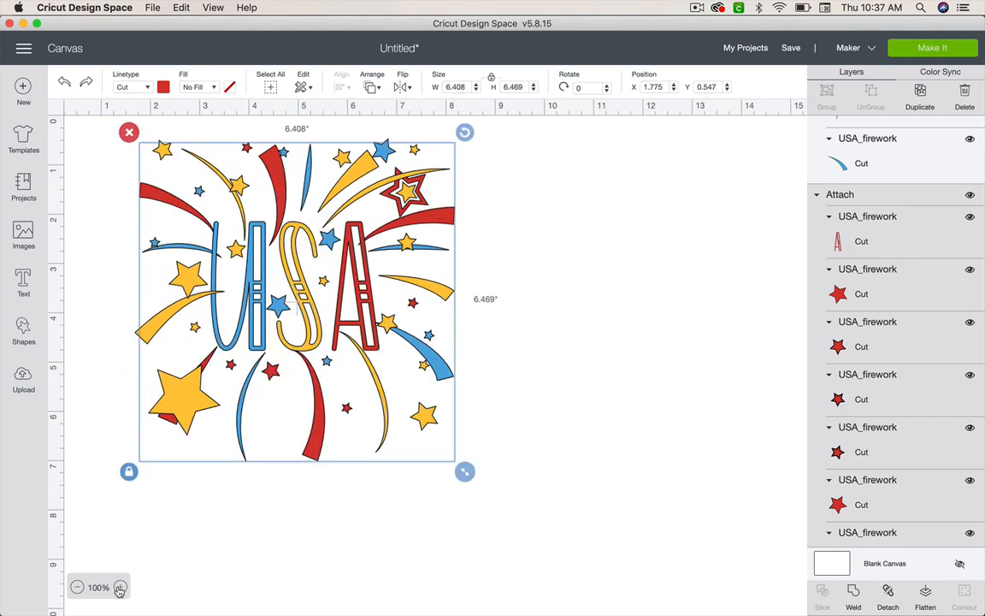
{"action": "left_click", "coordinate": [118, 589]}
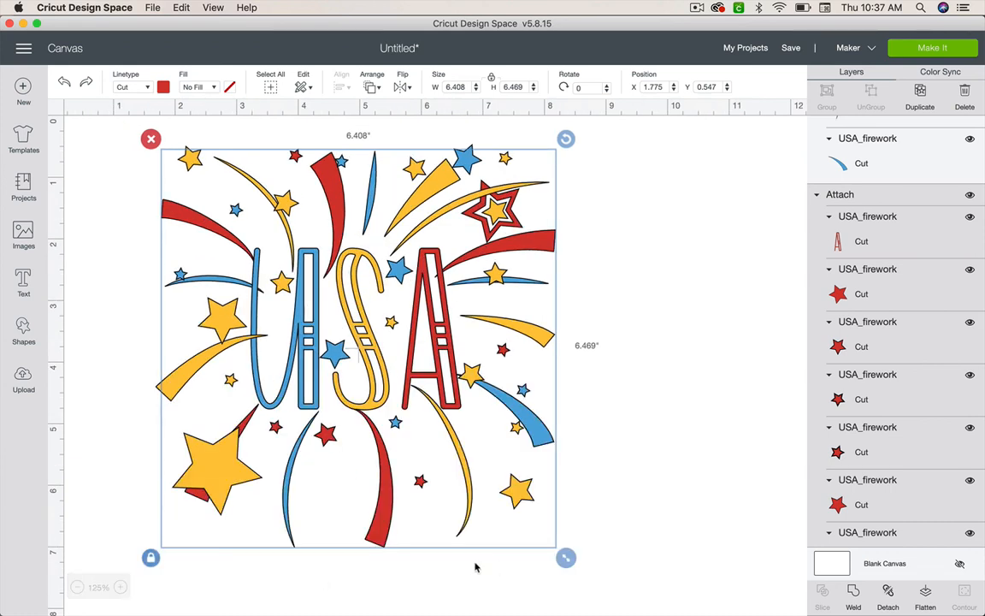
{"action": "left_click", "coordinate": [78, 589]}
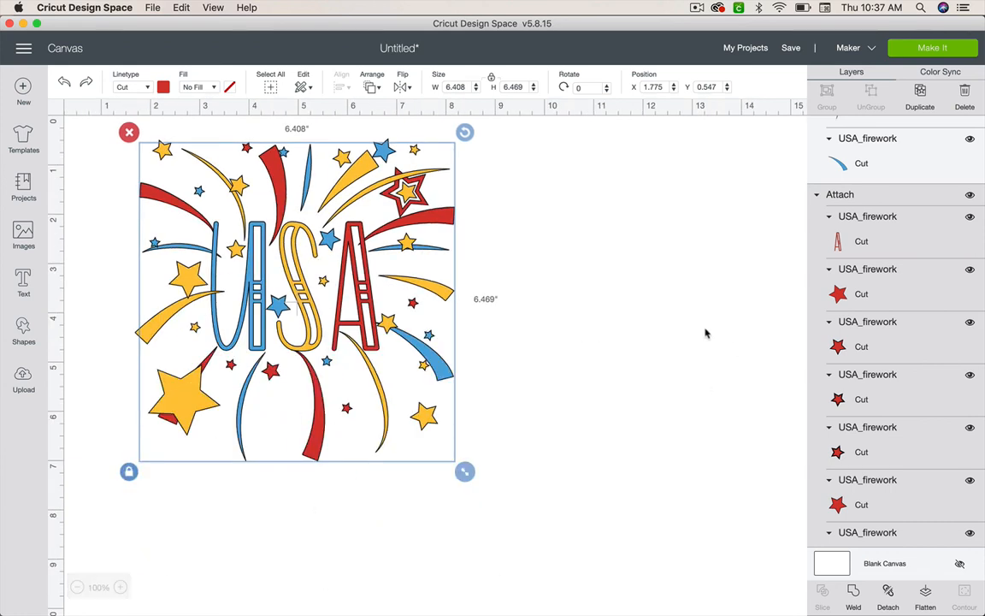